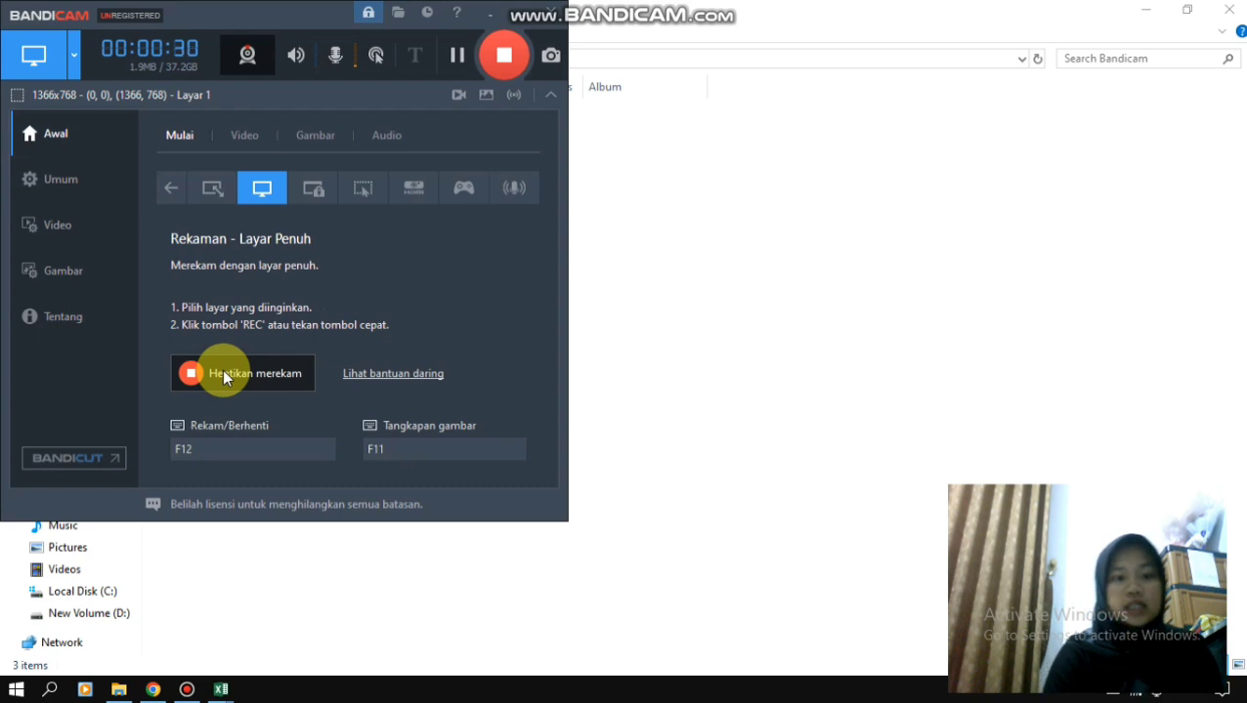
- Minimize the Bandicam recorder window and switch to the Excel workbook Tugas Video take 1
{"action": "left_click", "coordinate": [513, 12]}
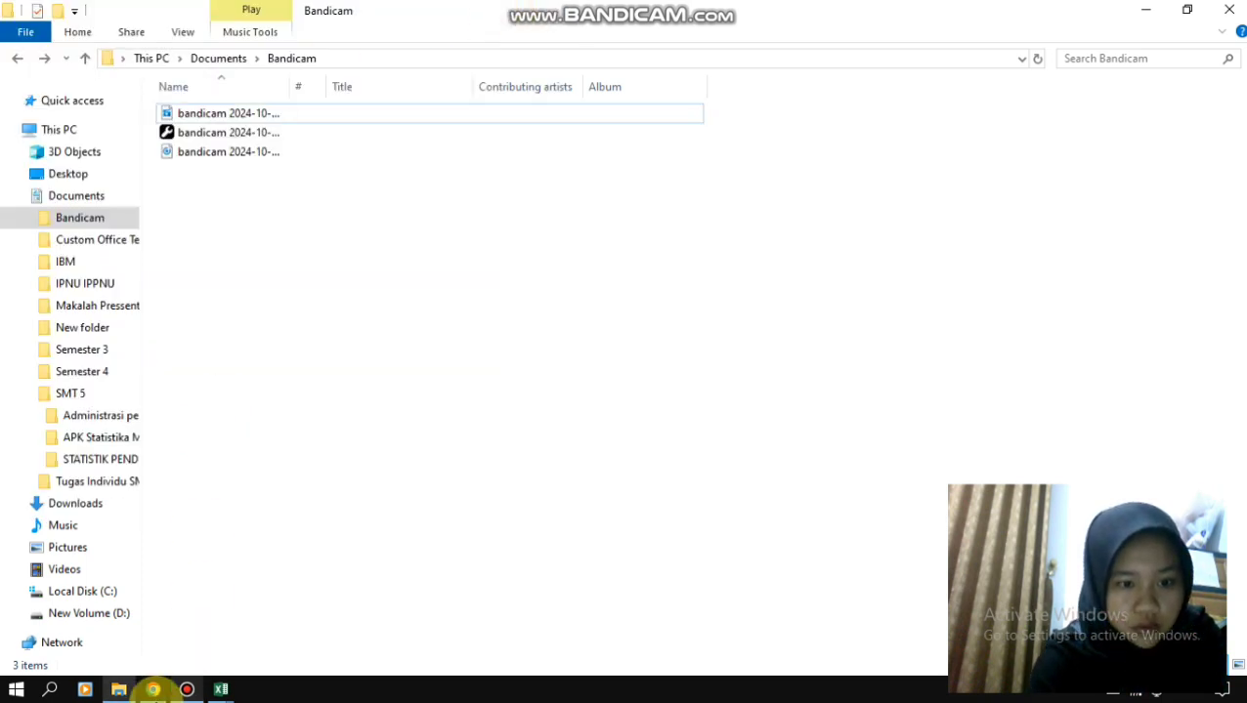
{"action": "mouse_move", "coordinate": [220, 692]}
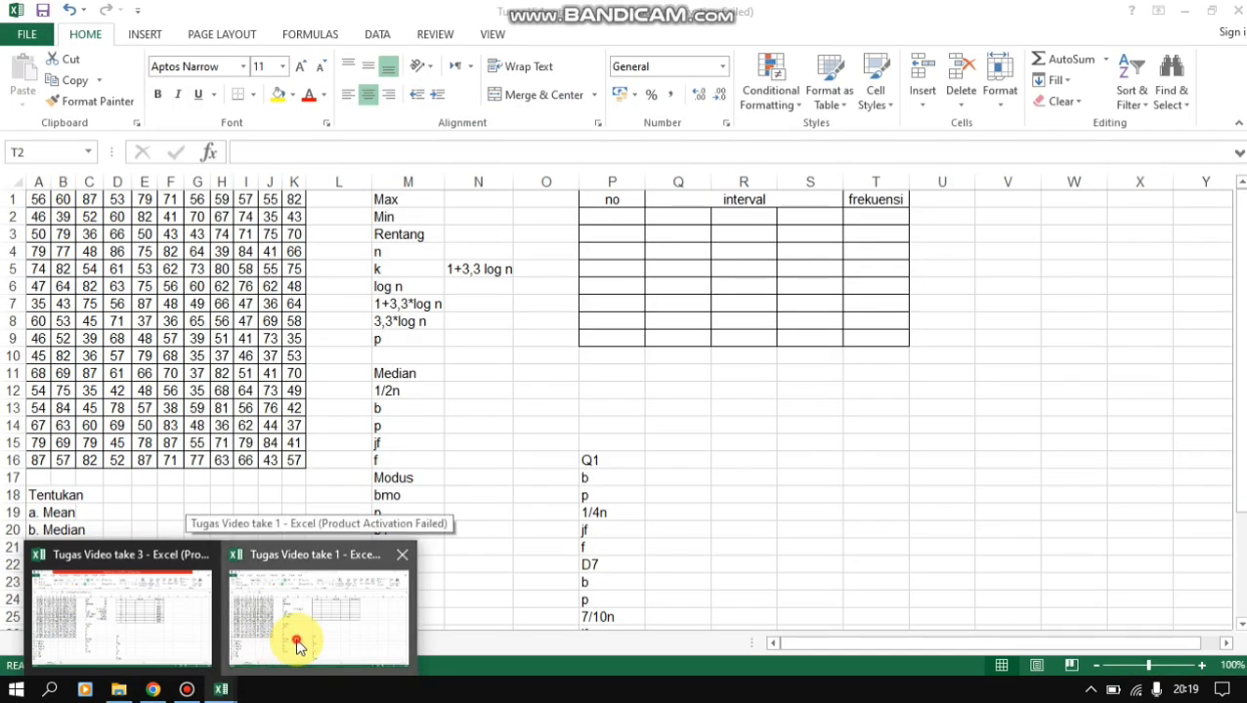
{"action": "left_click", "coordinate": [295, 637]}
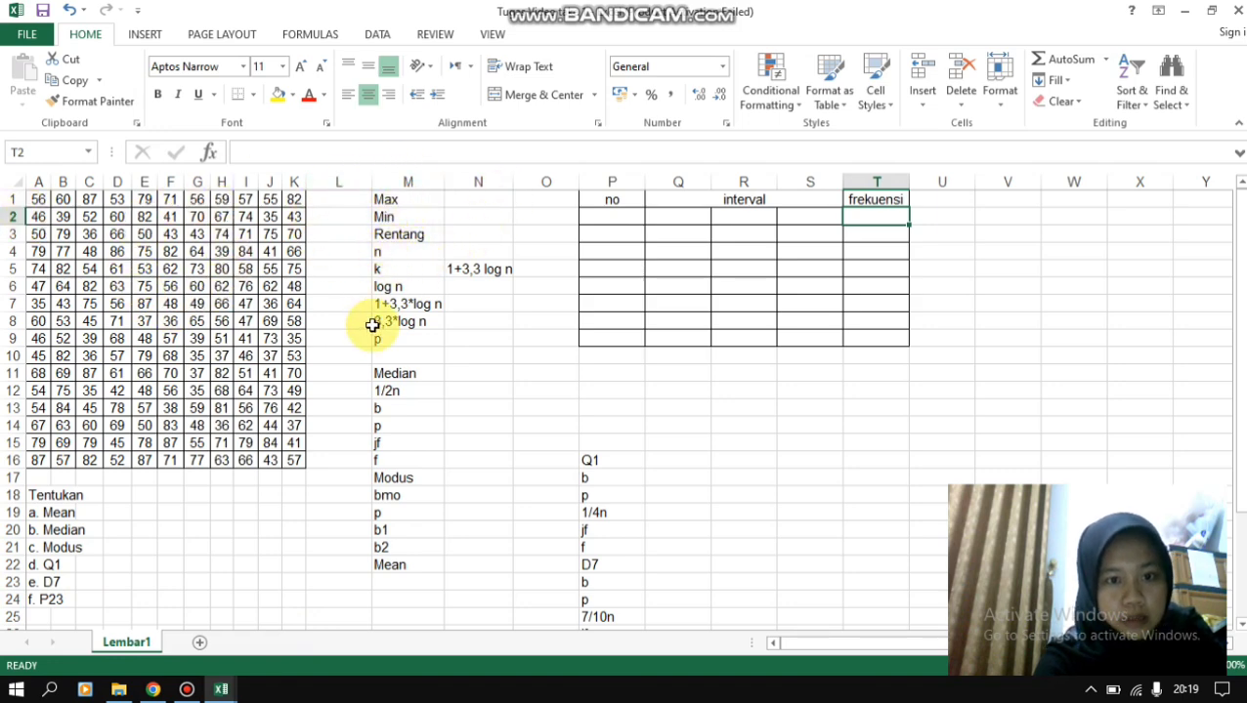
- Calculate the maximum of the data A1:K16 in cell N1 beside Max with =max(A1:K16)
{"action": "left_click", "coordinate": [453, 195]}
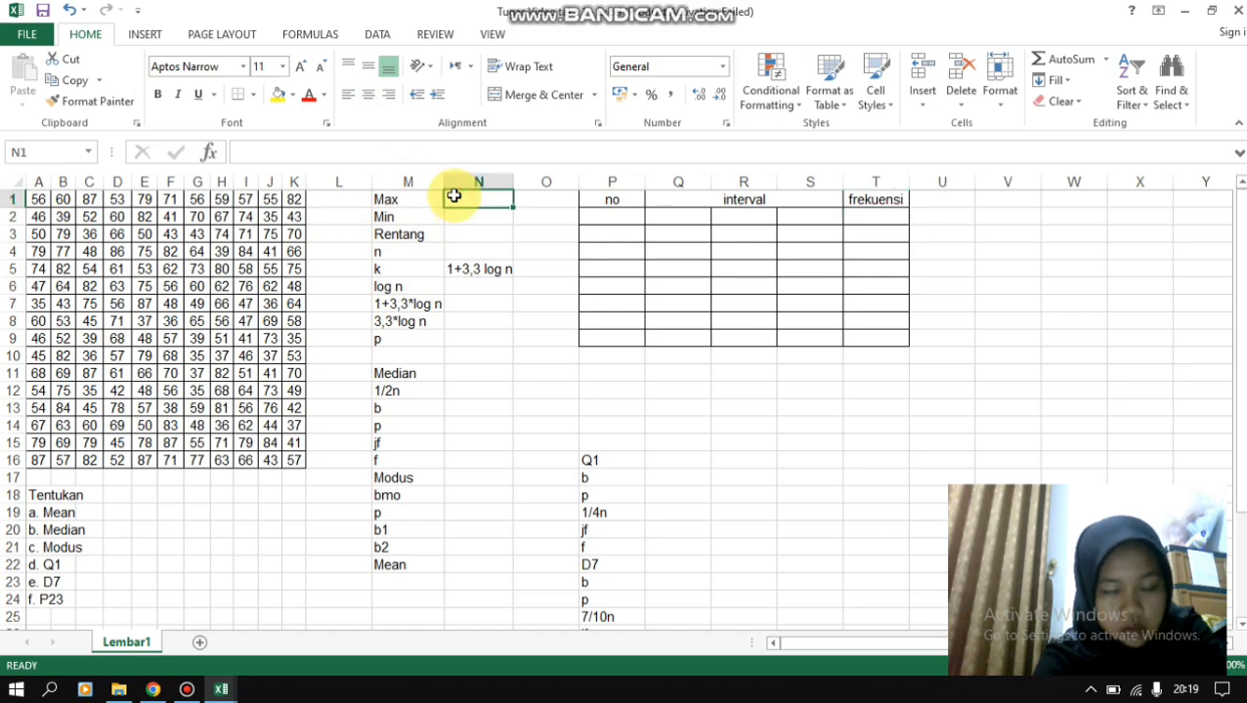
{"action": "type", "text": "="}
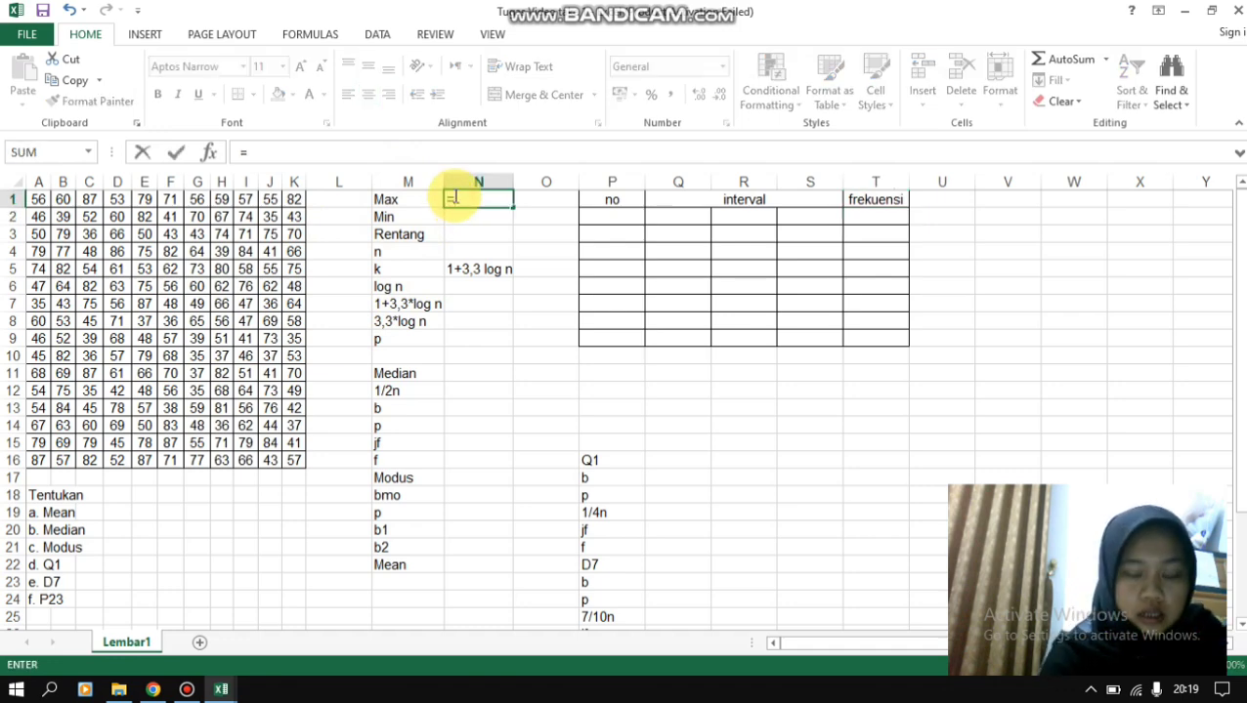
{"action": "type", "text": "m"}
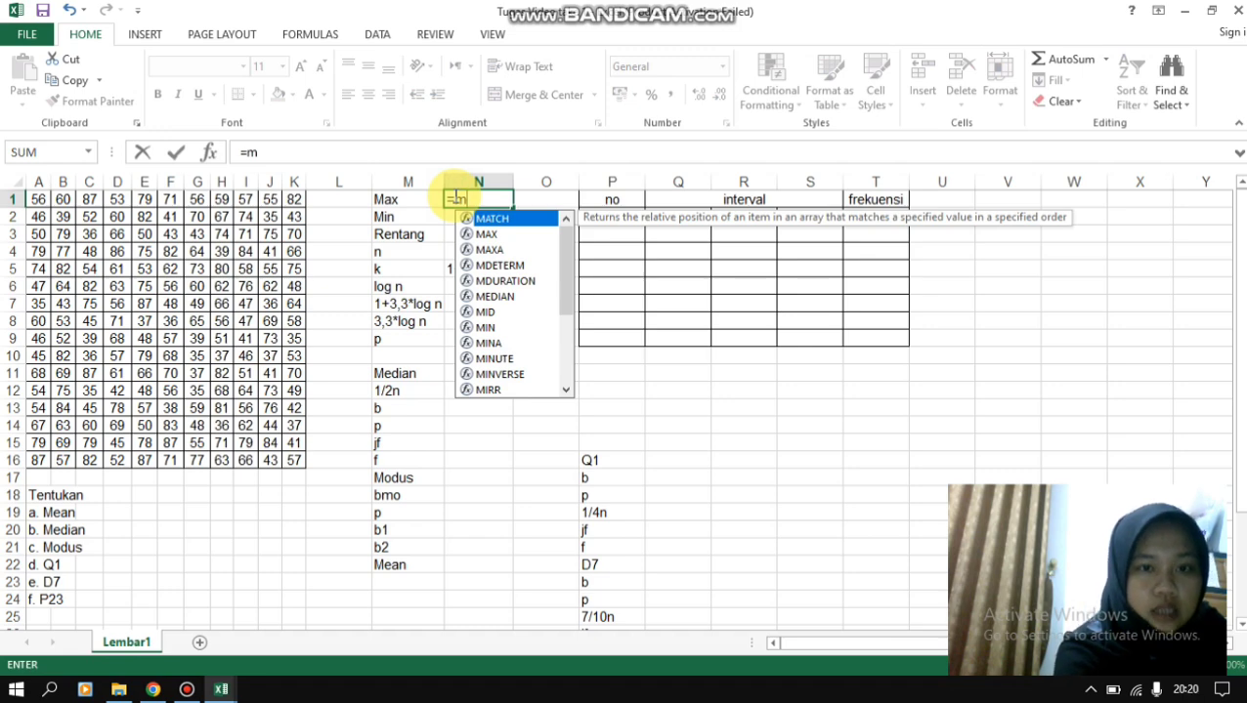
{"action": "type", "text": "a"}
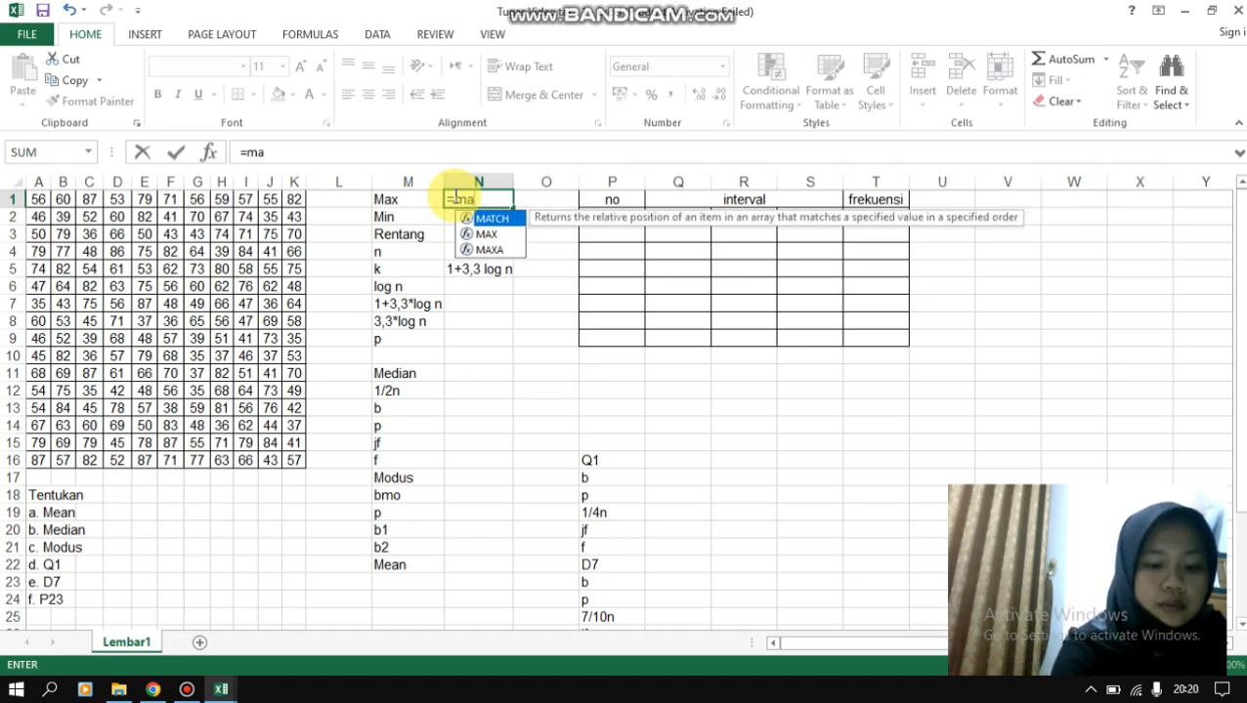
{"action": "type", "text": "x("}
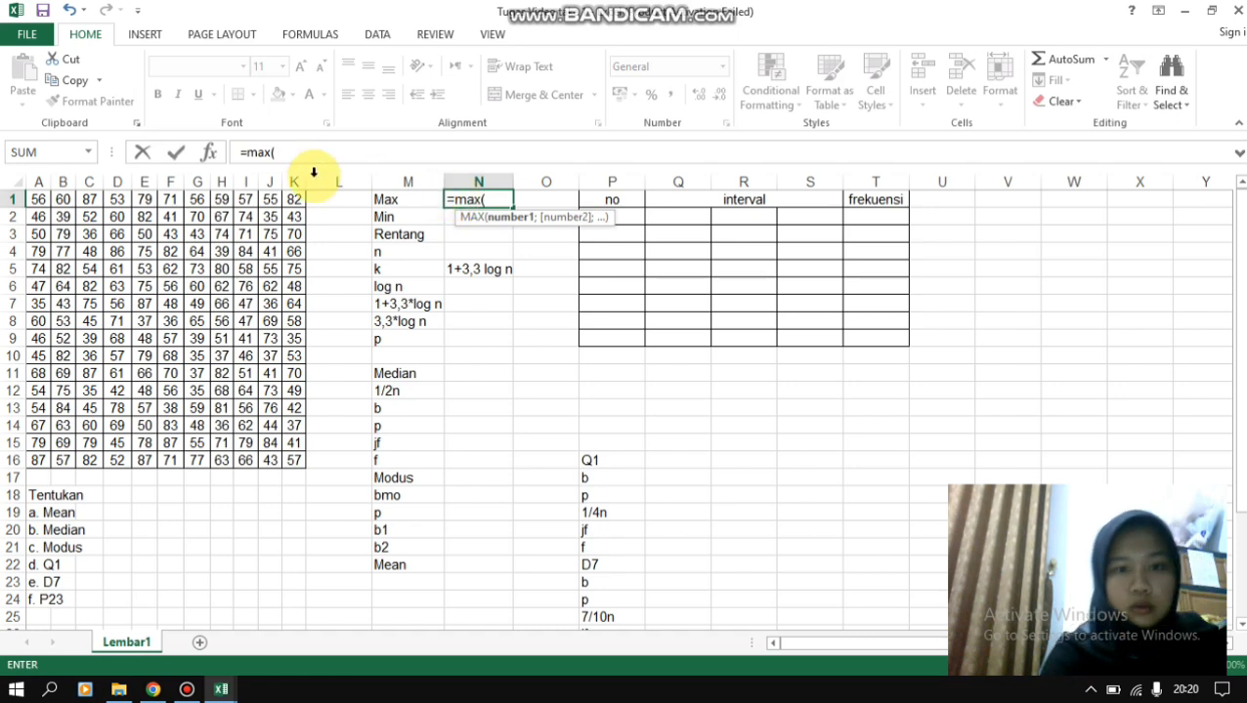
{"action": "left_click_drag", "start_coordinate": [39, 204], "coordinate": [296, 459]}
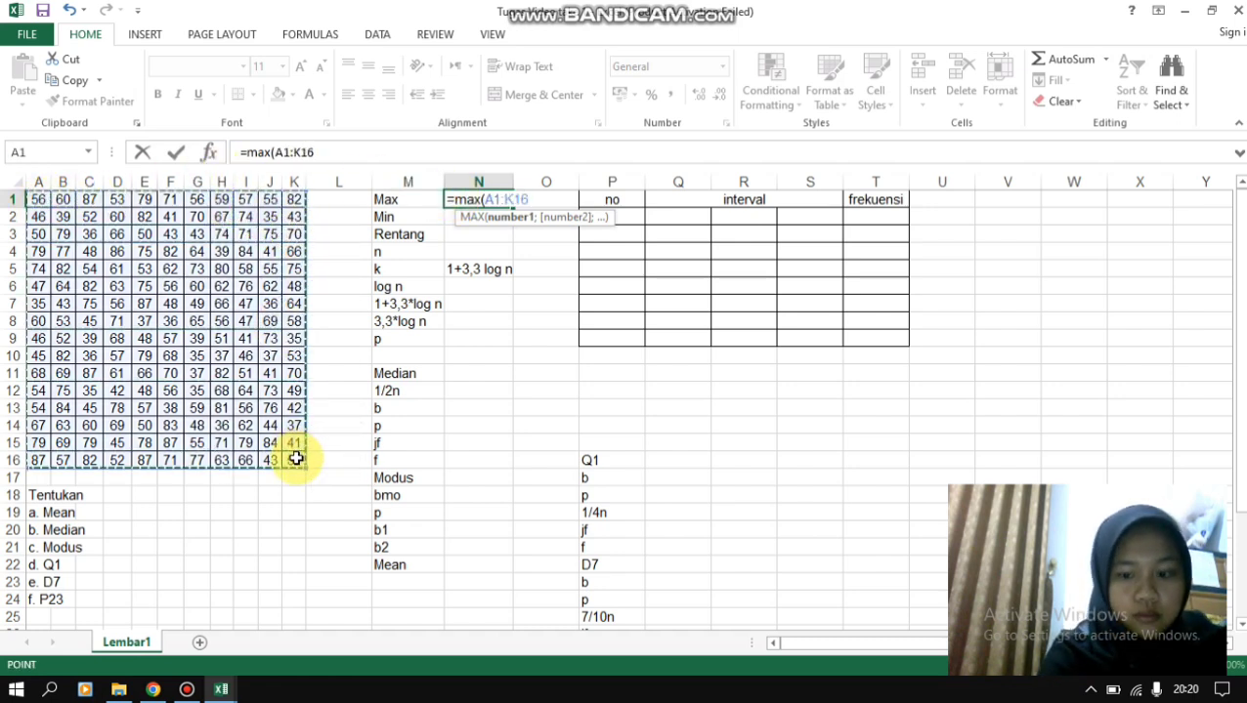
{"action": "type", "text": ")"}
{"action": "key", "text": "Return"}
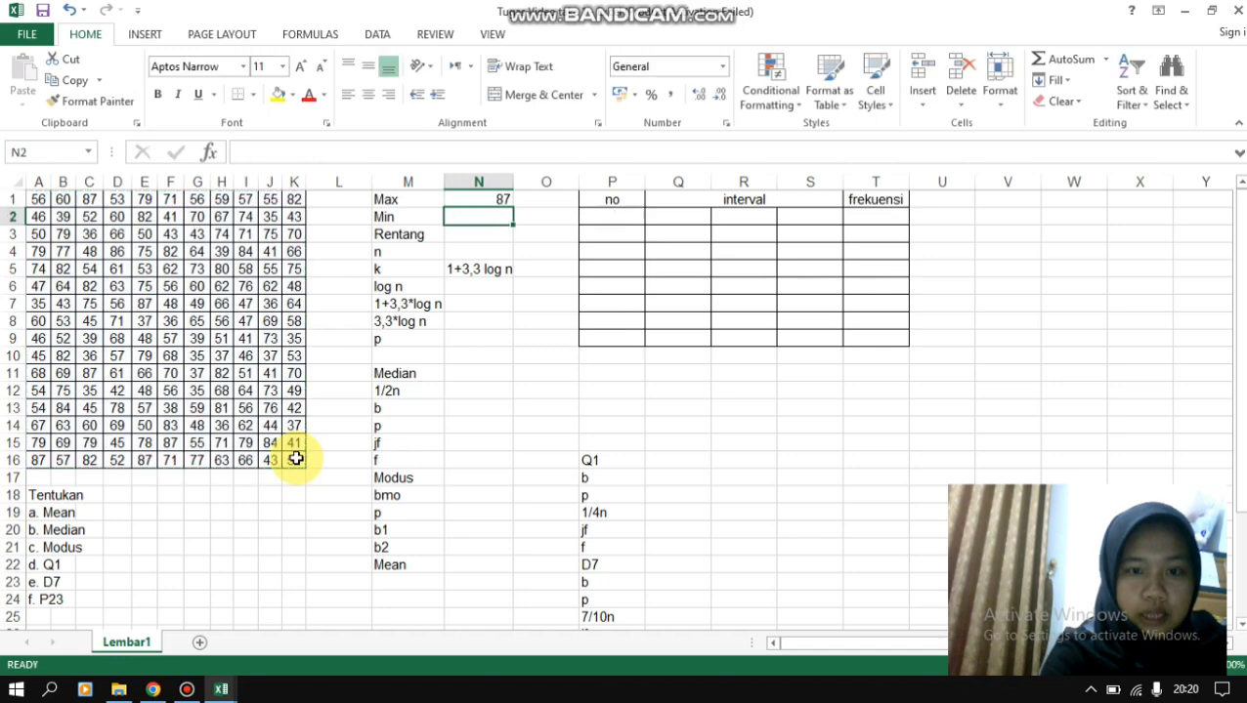
- Calculate the minimum of the data in cell N2 beside Min with =min(A1:K16)
{"action": "type", "text": "="}
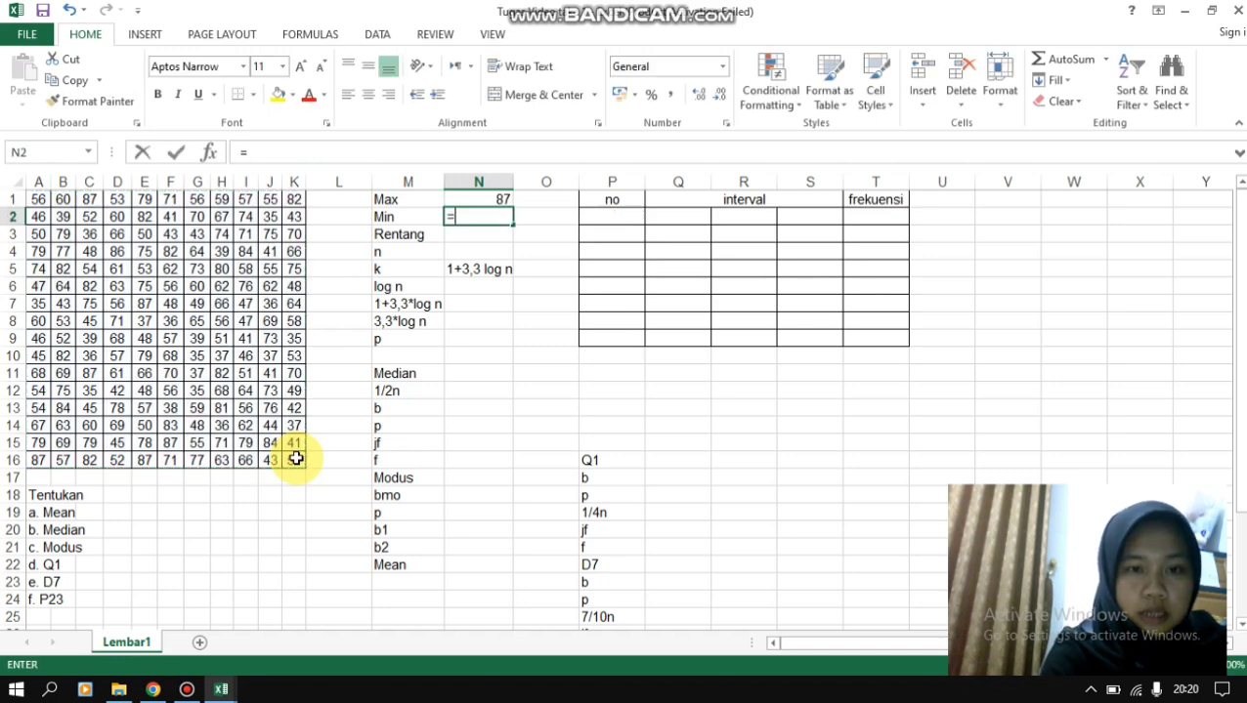
{"action": "type", "text": "min("}
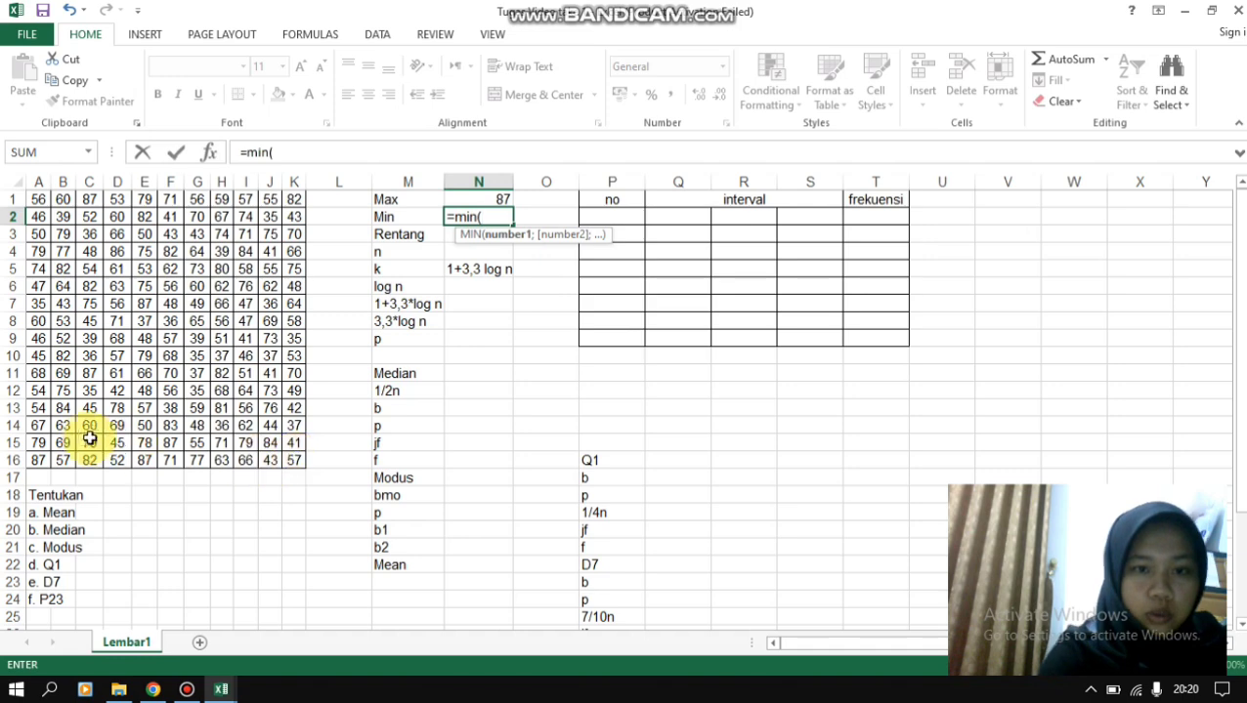
{"action": "left_click_drag", "start_coordinate": [35, 199], "coordinate": [298, 469]}
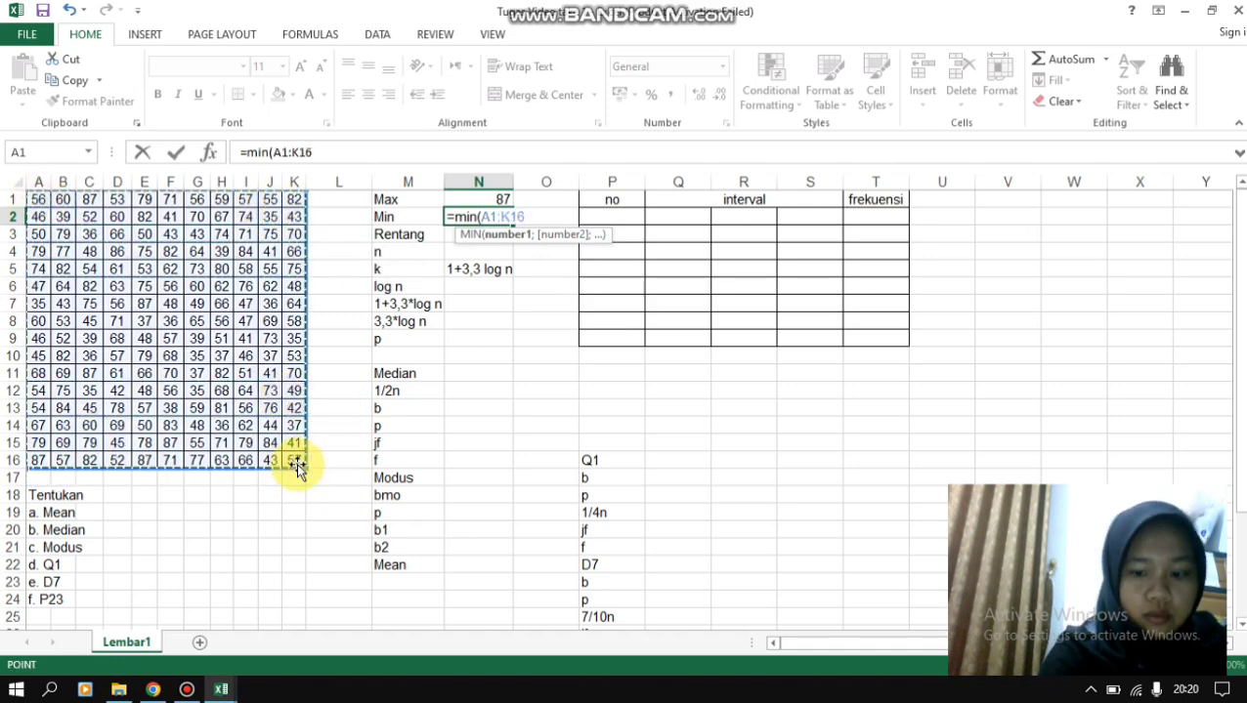
{"action": "type", "text": ")"}
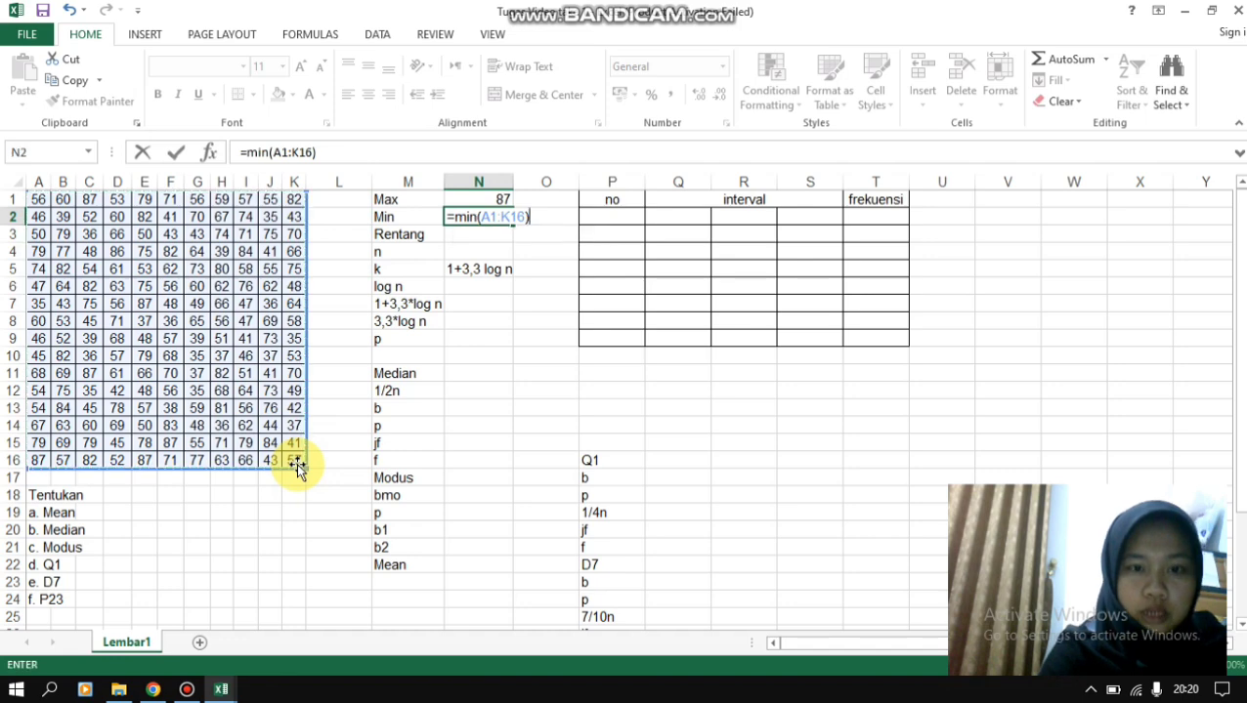
{"action": "key", "text": "Return"}
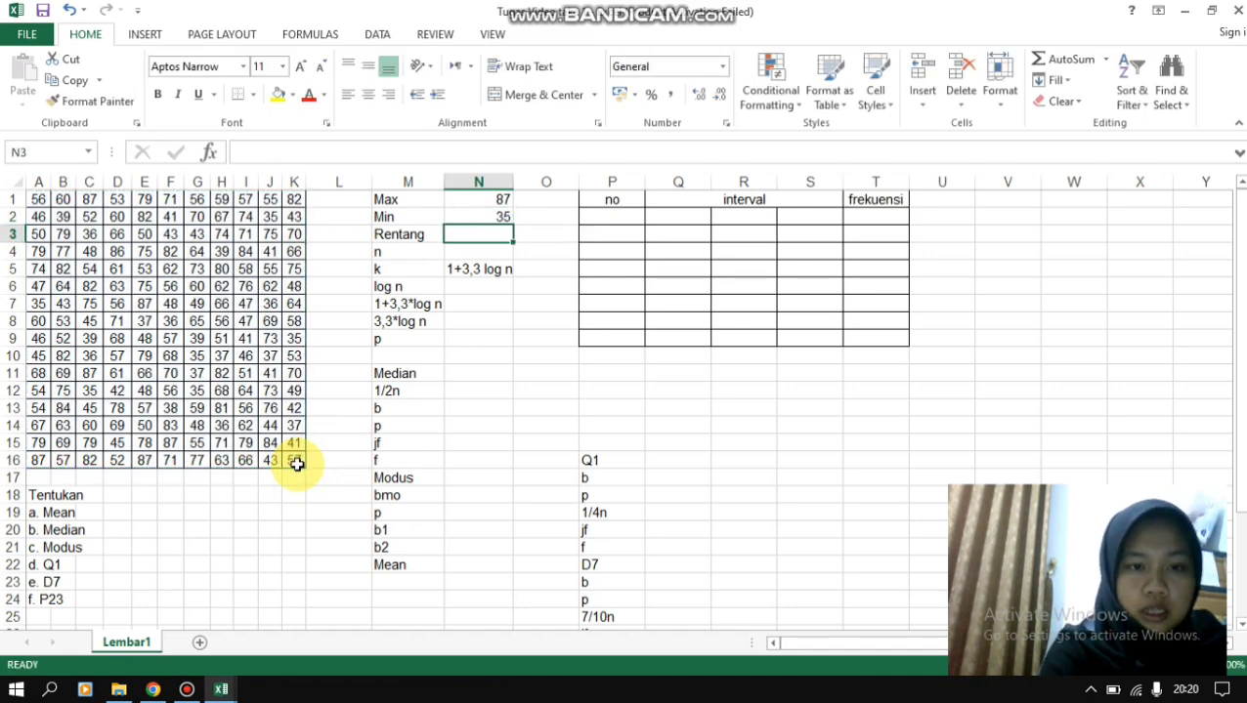
- Calculate Rentang in cell N3 by subtracting the minimum from the maximum with =(N1-N2)
{"action": "type", "text": "="}
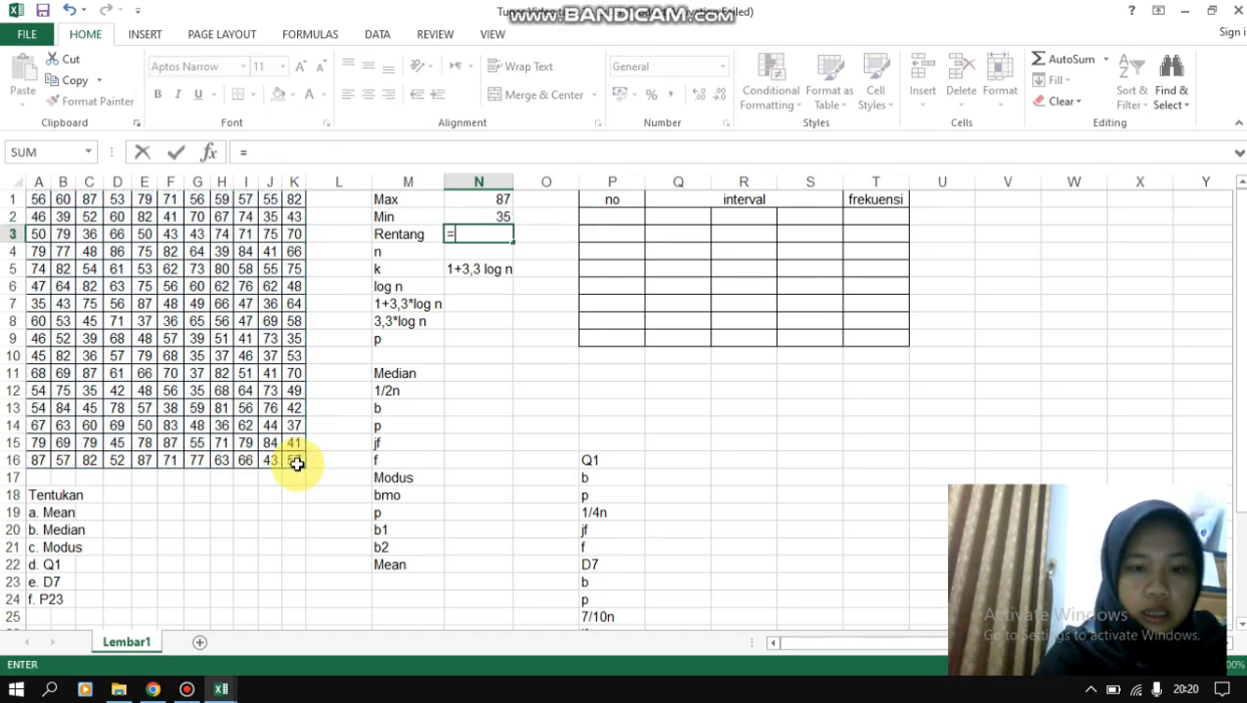
{"action": "type", "text": "("}
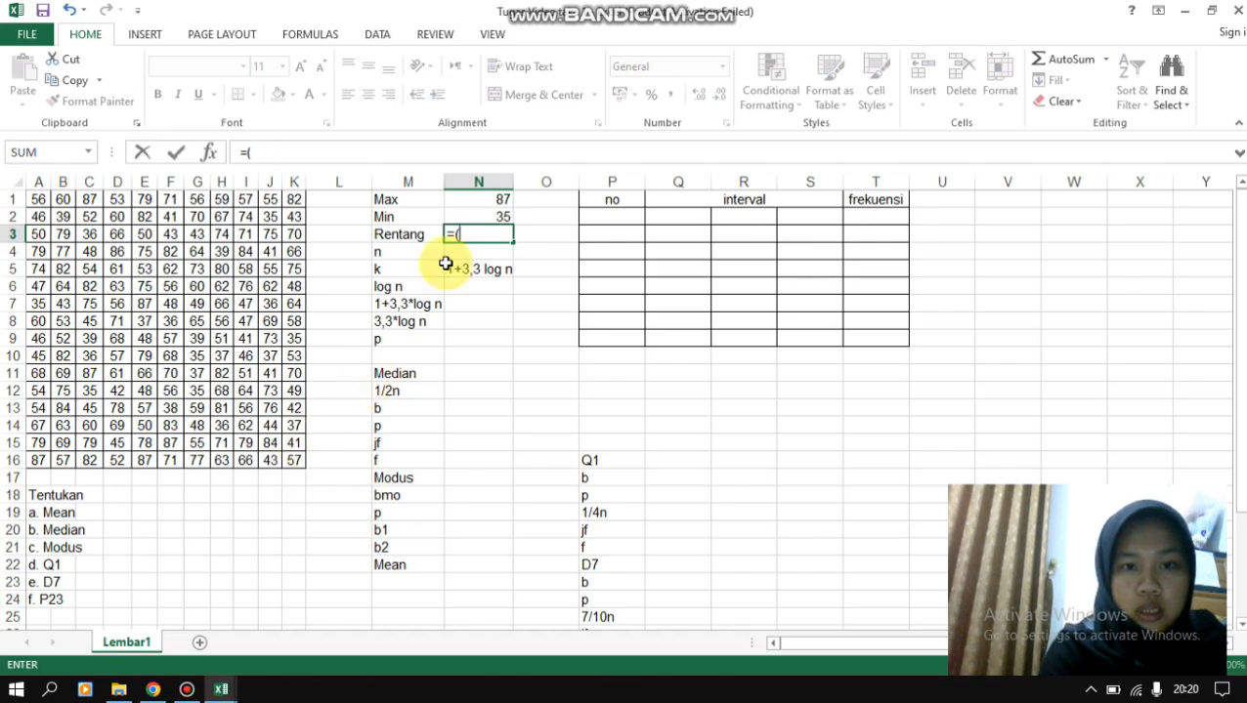
{"action": "left_click", "coordinate": [479, 199]}
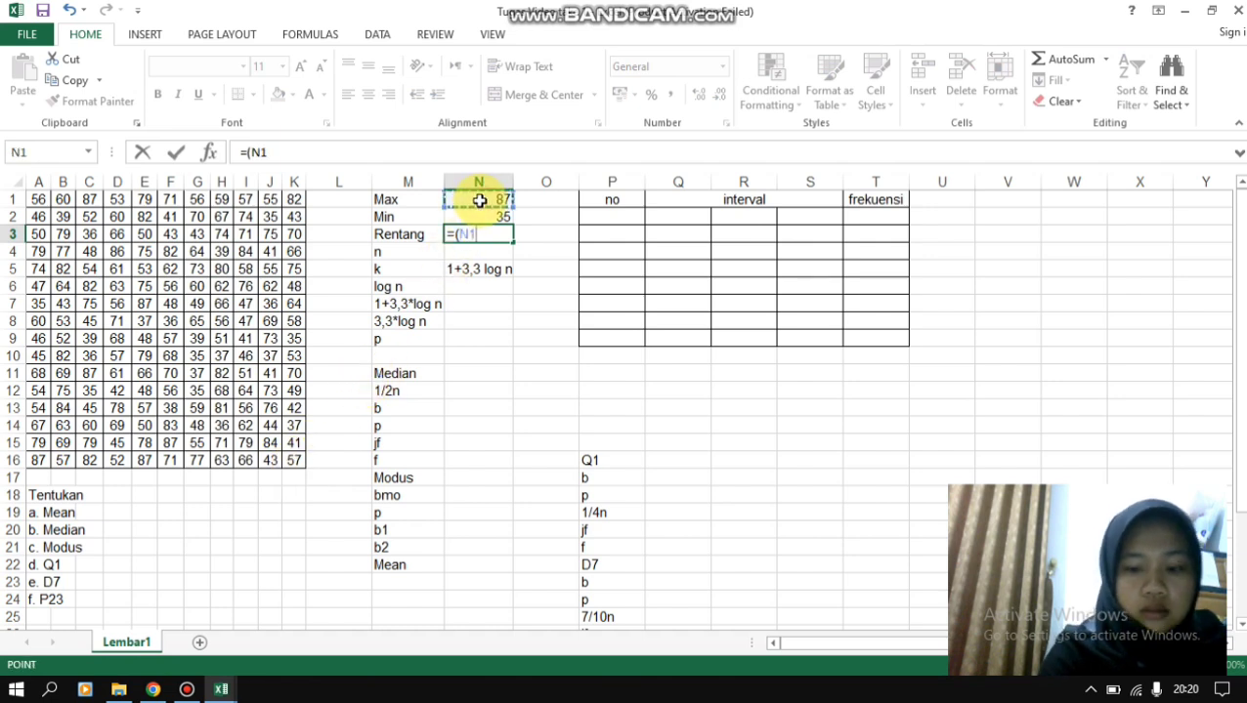
{"action": "type", "text": "-"}
{"action": "left_click", "coordinate": [486, 213]}
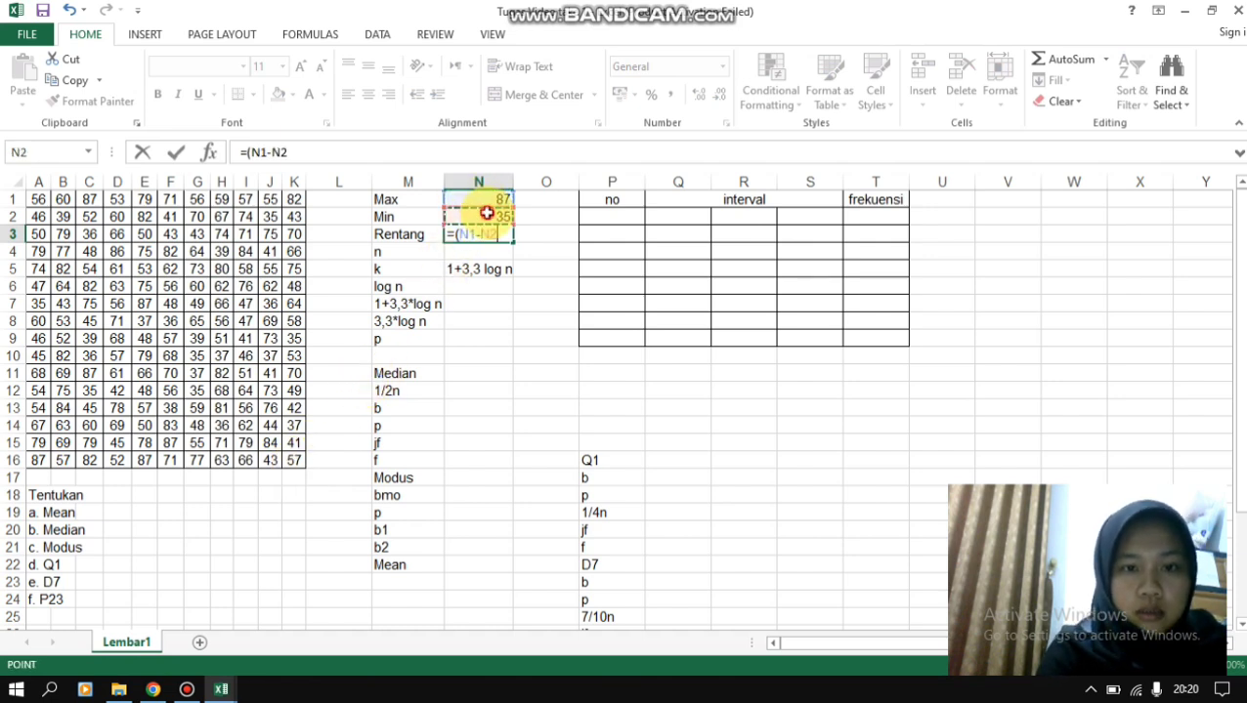
{"action": "type", "text": ")"}
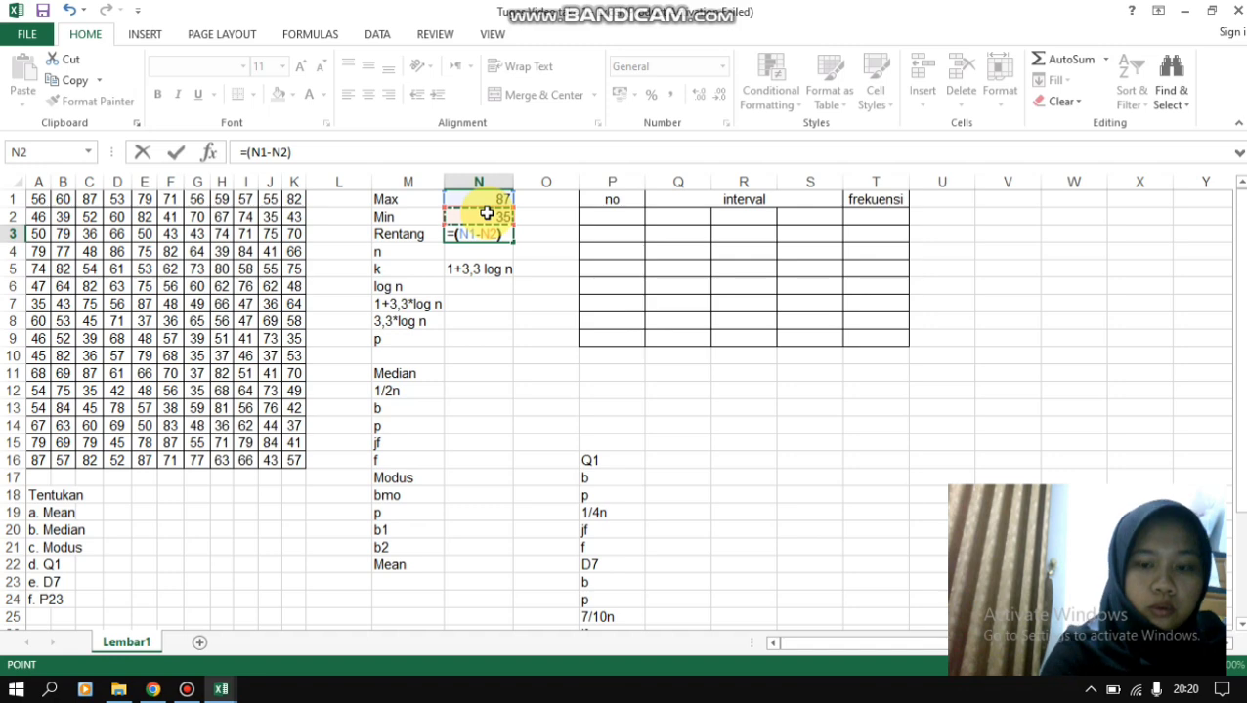
{"action": "key", "text": "Return"}
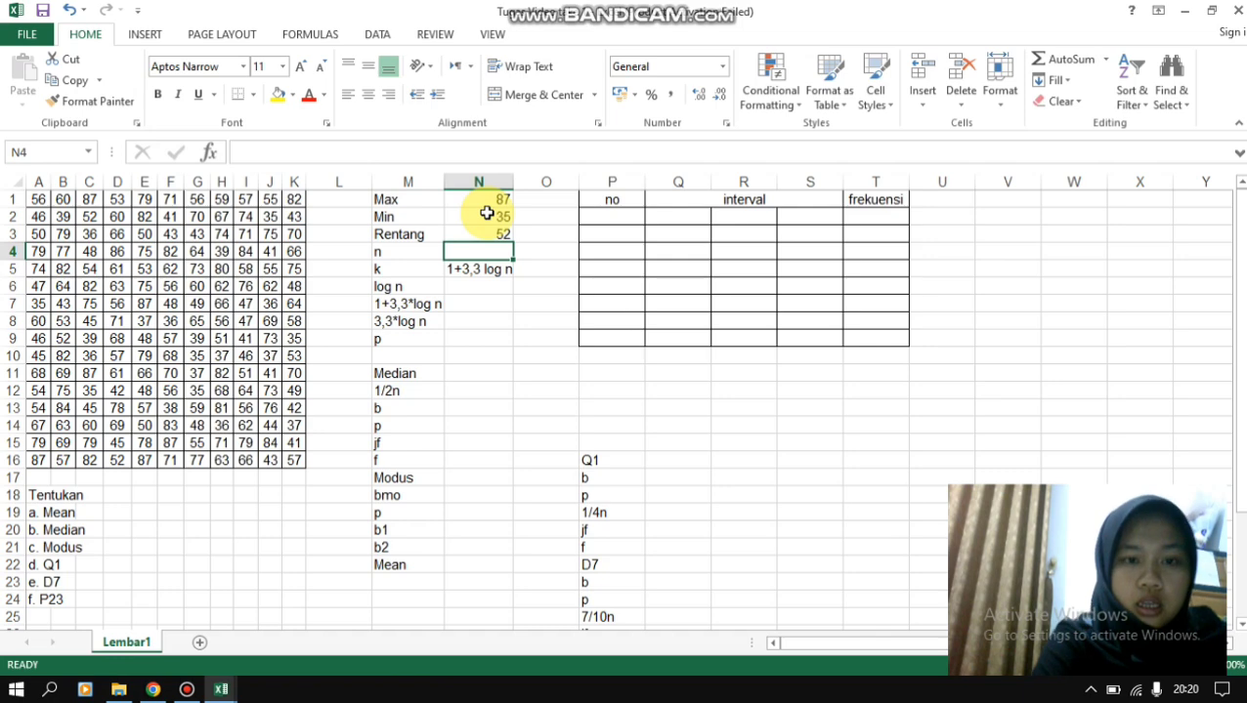
- Count the data values in cell N4 beside n with =counta(A1:K16)
{"action": "type", "text": "=c"}
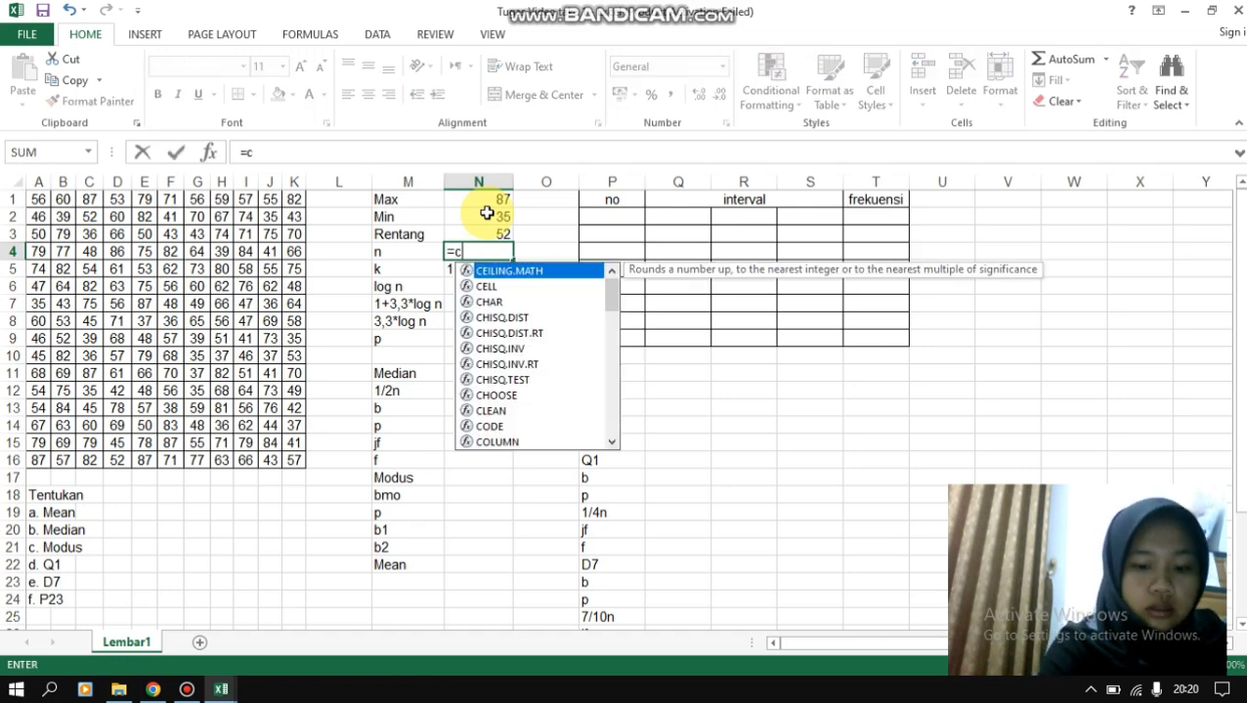
{"action": "type", "text": "ounta"}
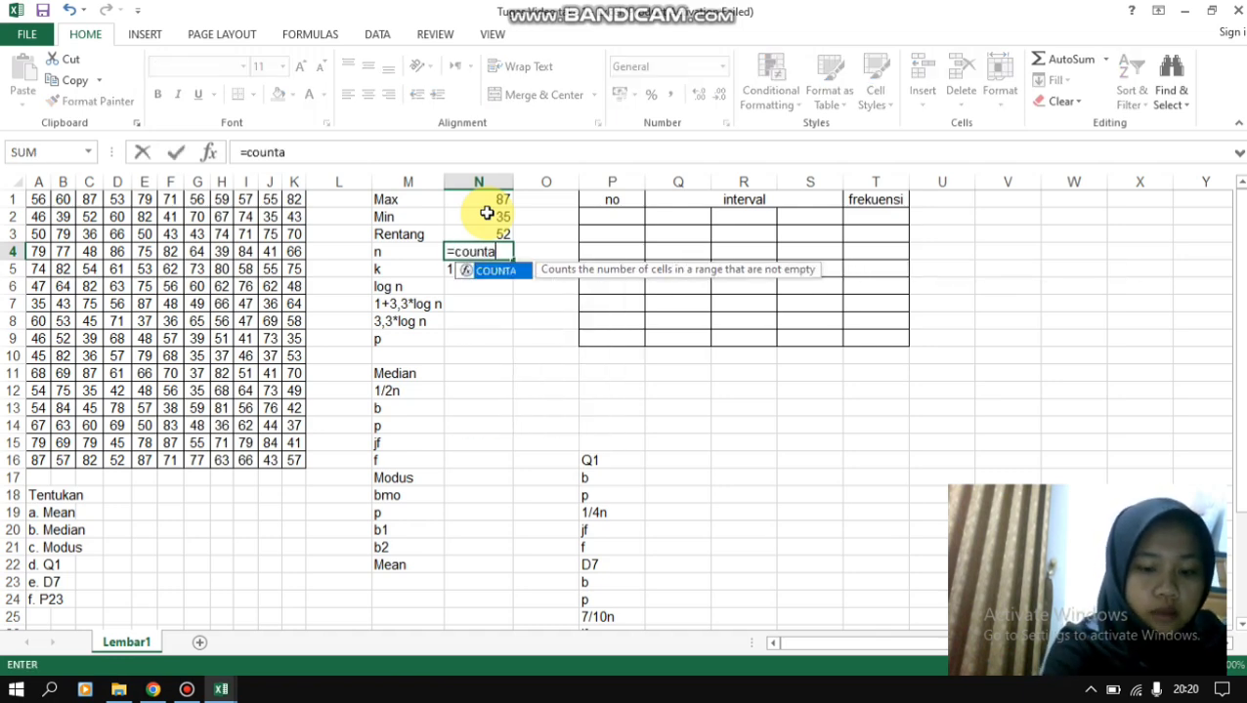
{"action": "type", "text": "("}
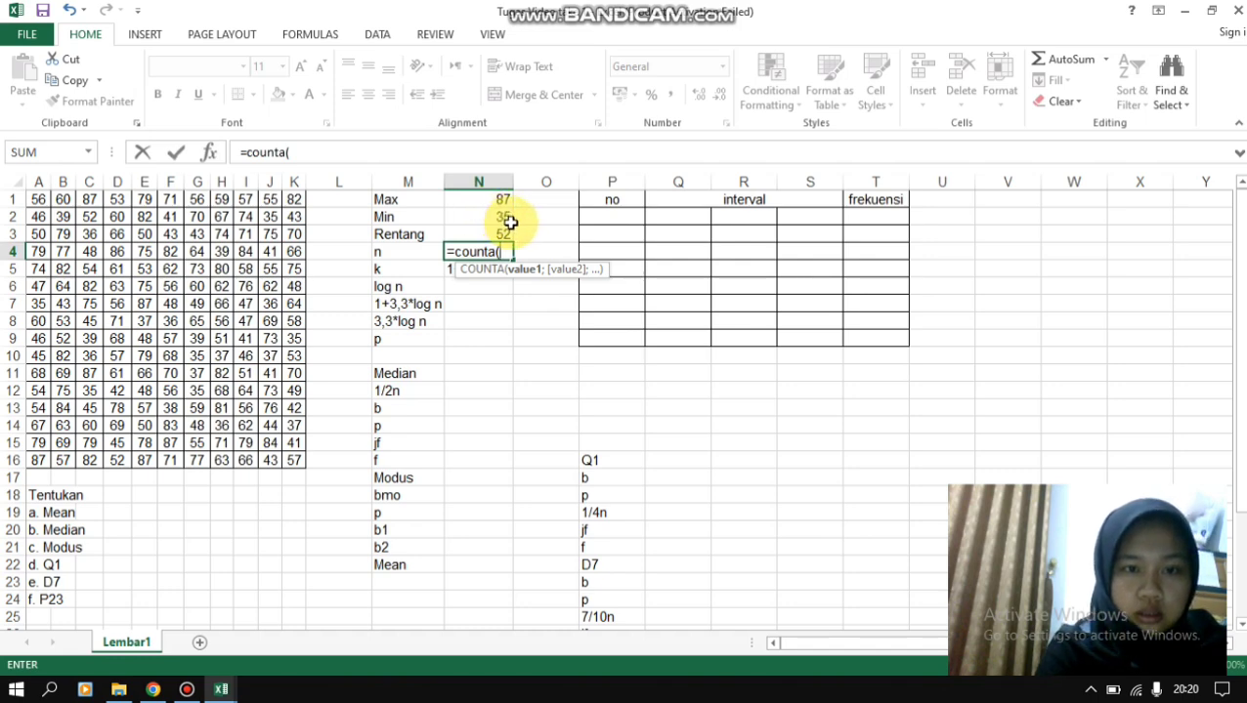
{"action": "left_click_drag", "start_coordinate": [30, 198], "coordinate": [288, 461]}
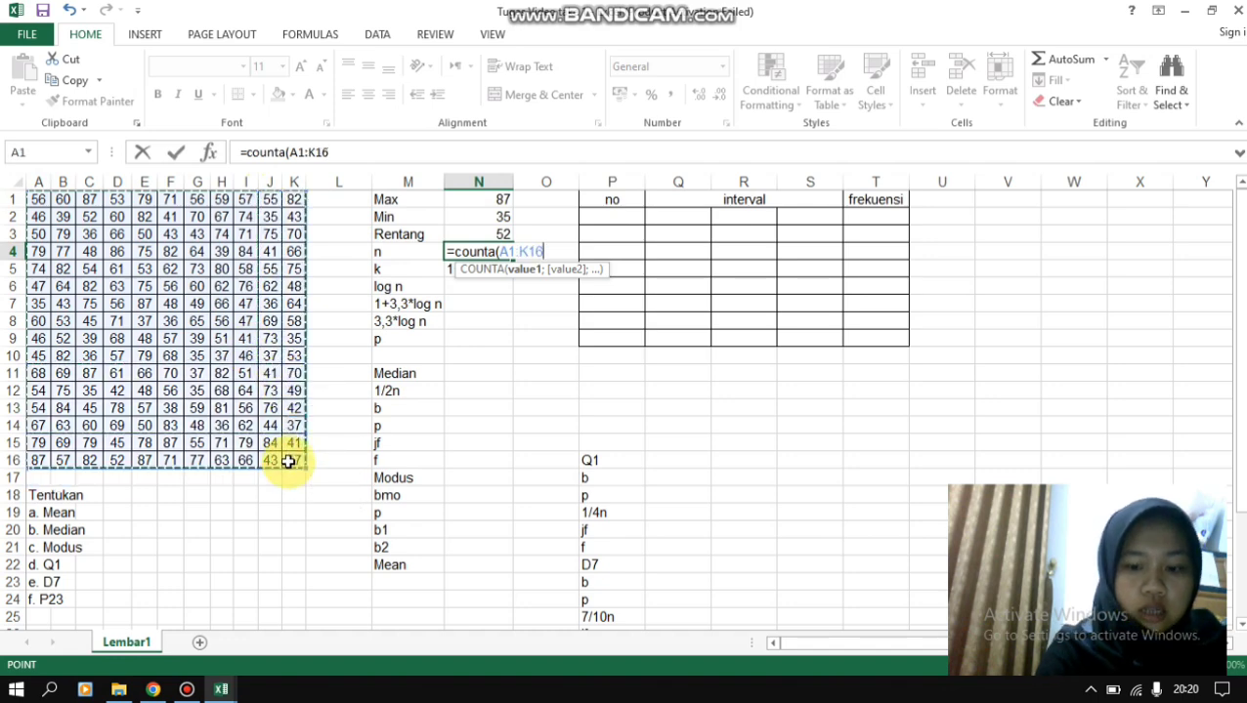
{"action": "type", "text": ")"}
{"action": "key", "text": "Return"}
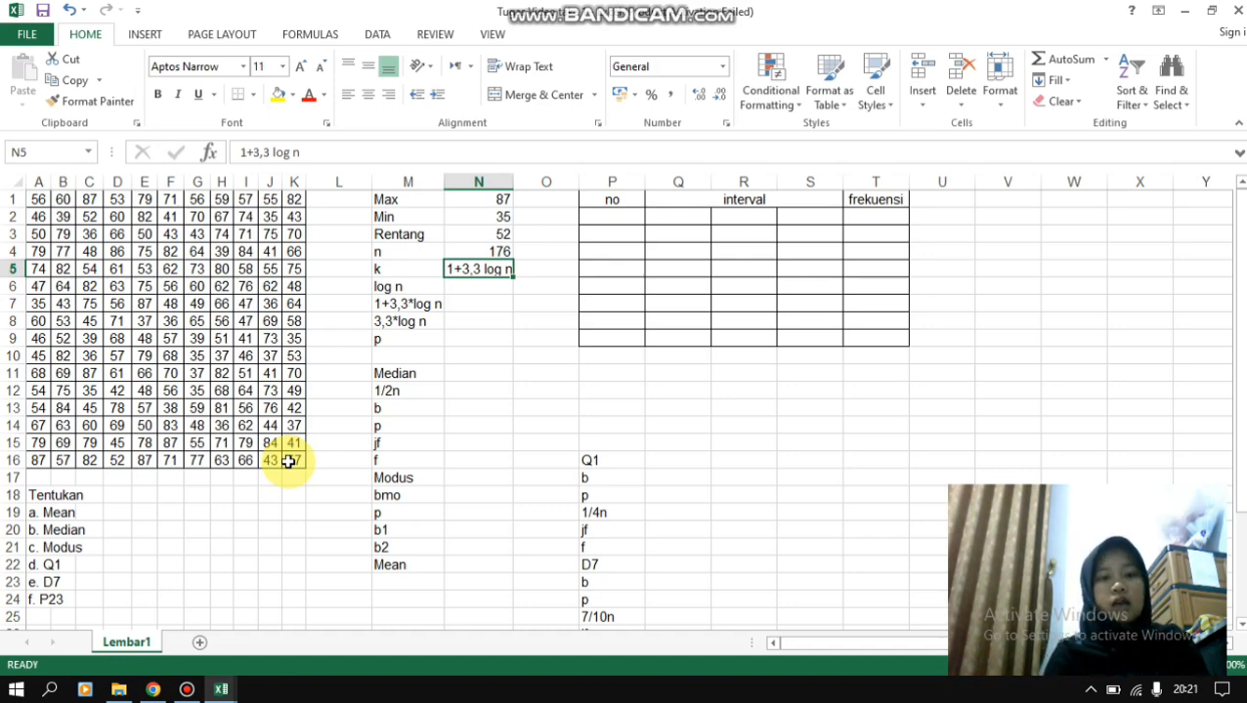
- Keep the k formula text in N5 and calculate log n in cell N6 with =log(N4)
{"action": "key", "text": "Return"}
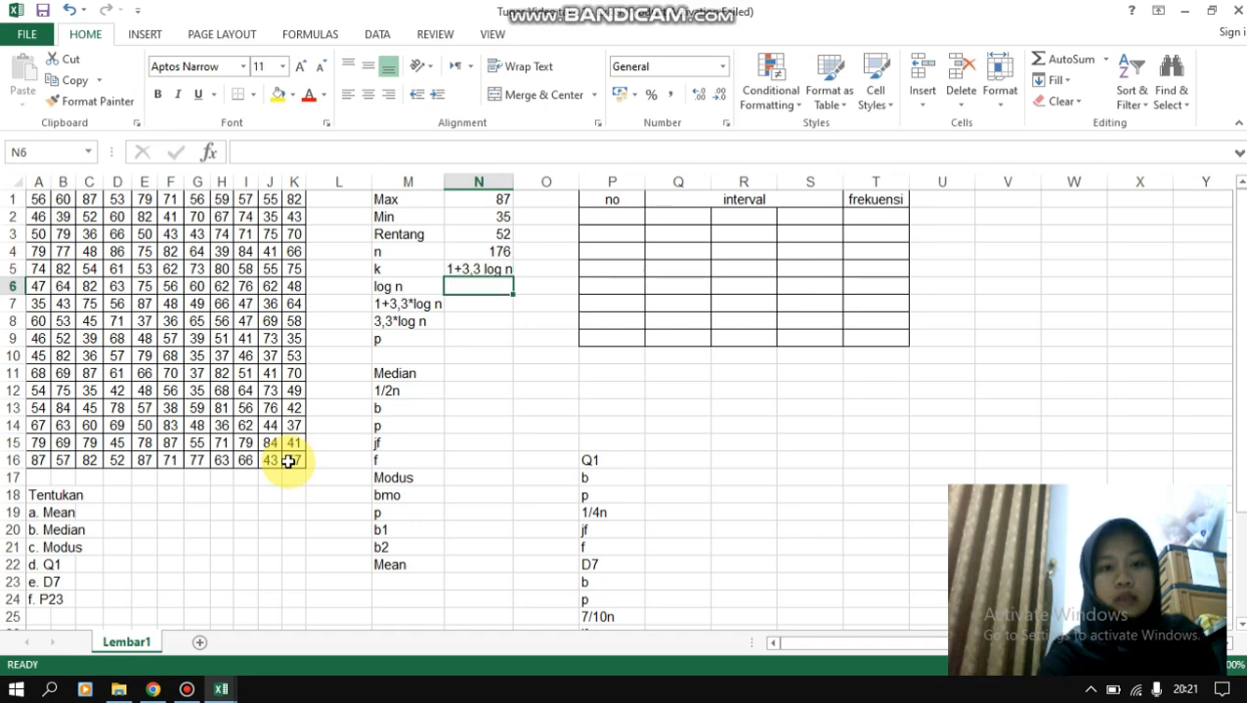
{"action": "type", "text": "="}
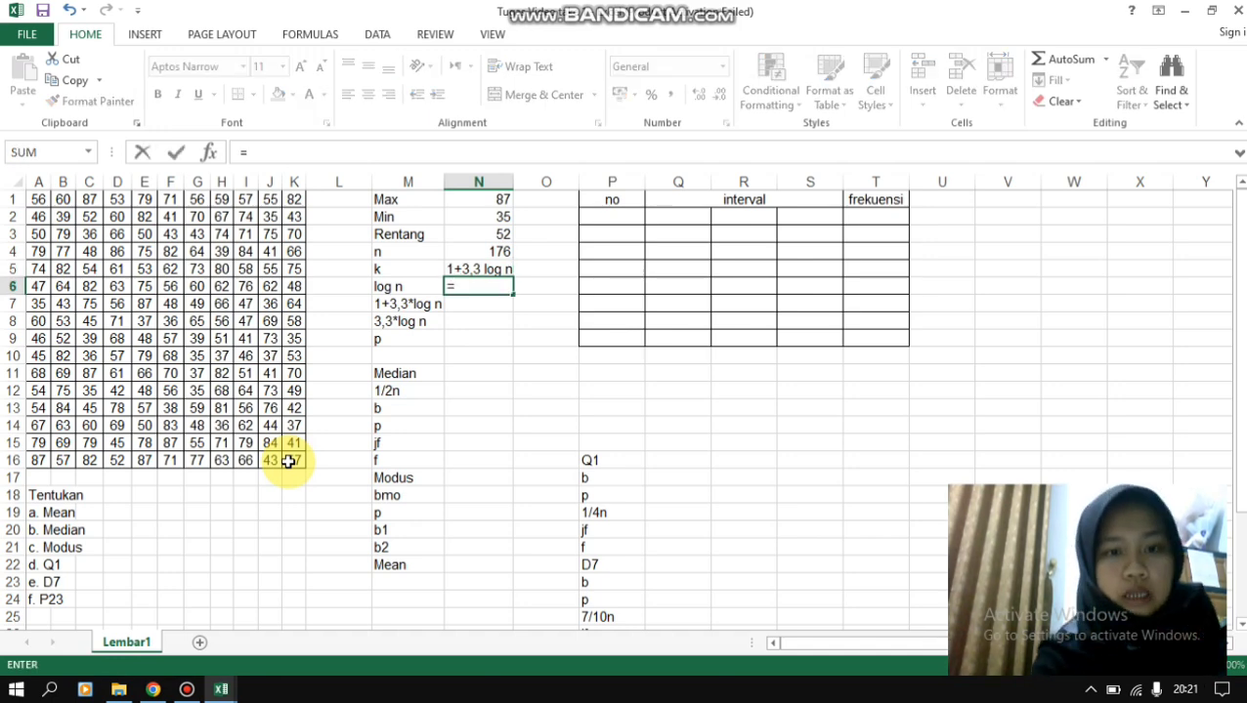
{"action": "type", "text": "log("}
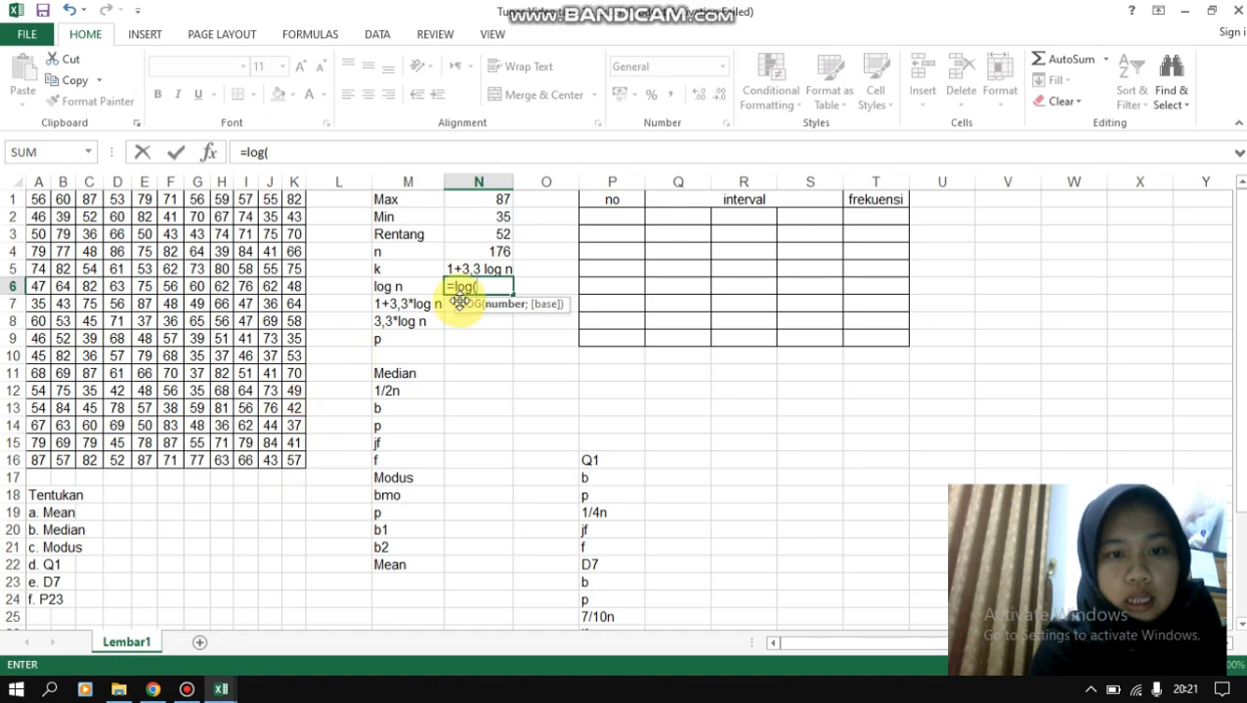
{"action": "left_click", "coordinate": [495, 251]}
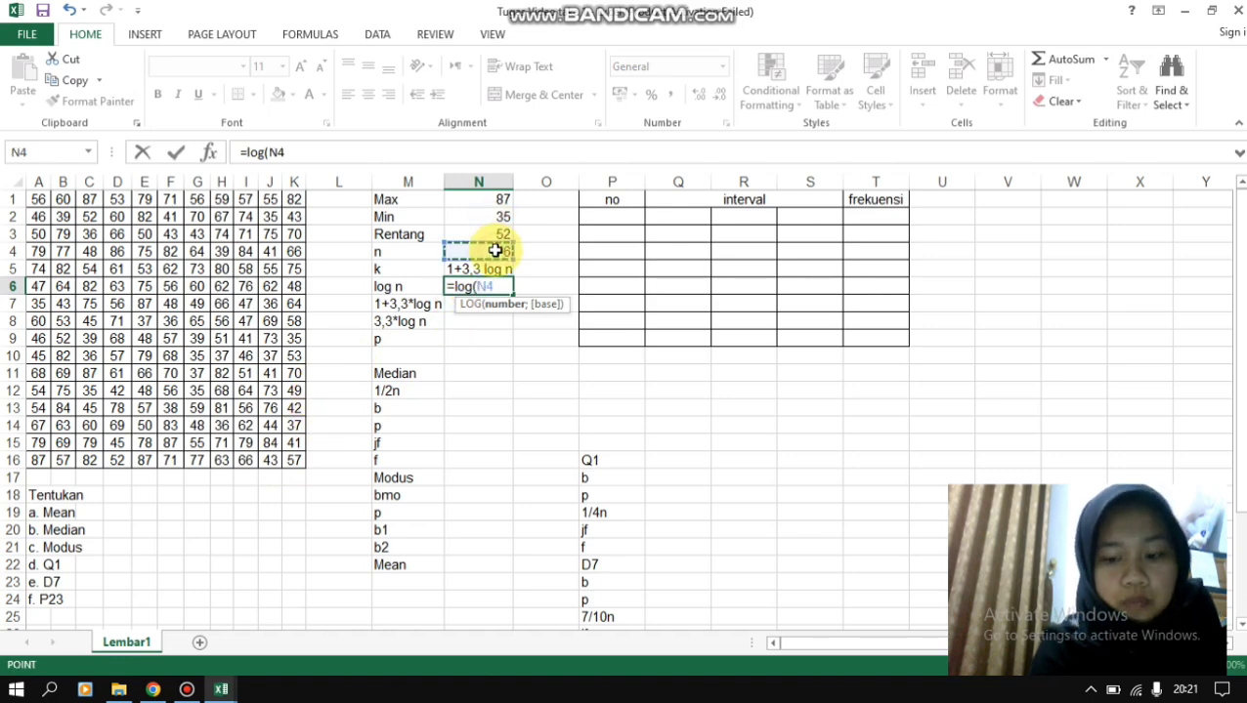
{"action": "type", "text": ")"}
{"action": "key", "text": "Return"}
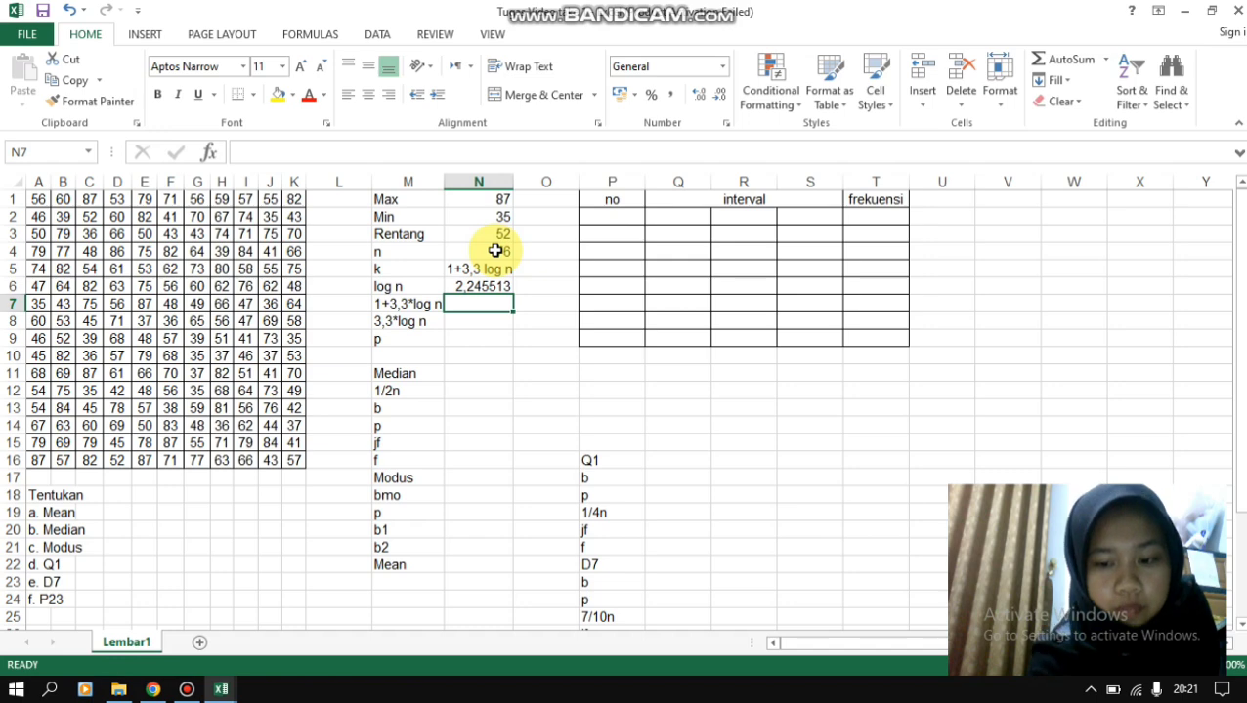
- Calculate 1+3,3*log n in cell N7 with the formula =1+3,3*2,245
{"action": "type", "text": "=1"}
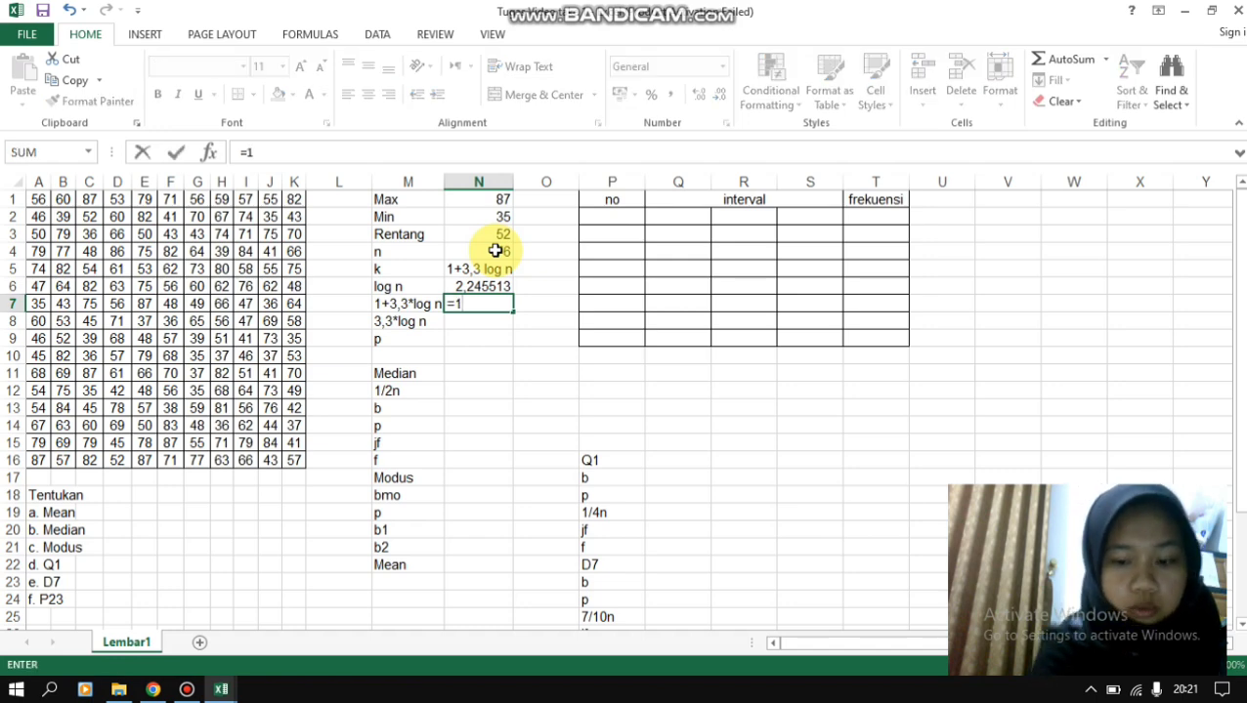
{"action": "type", "text": "+3,"}
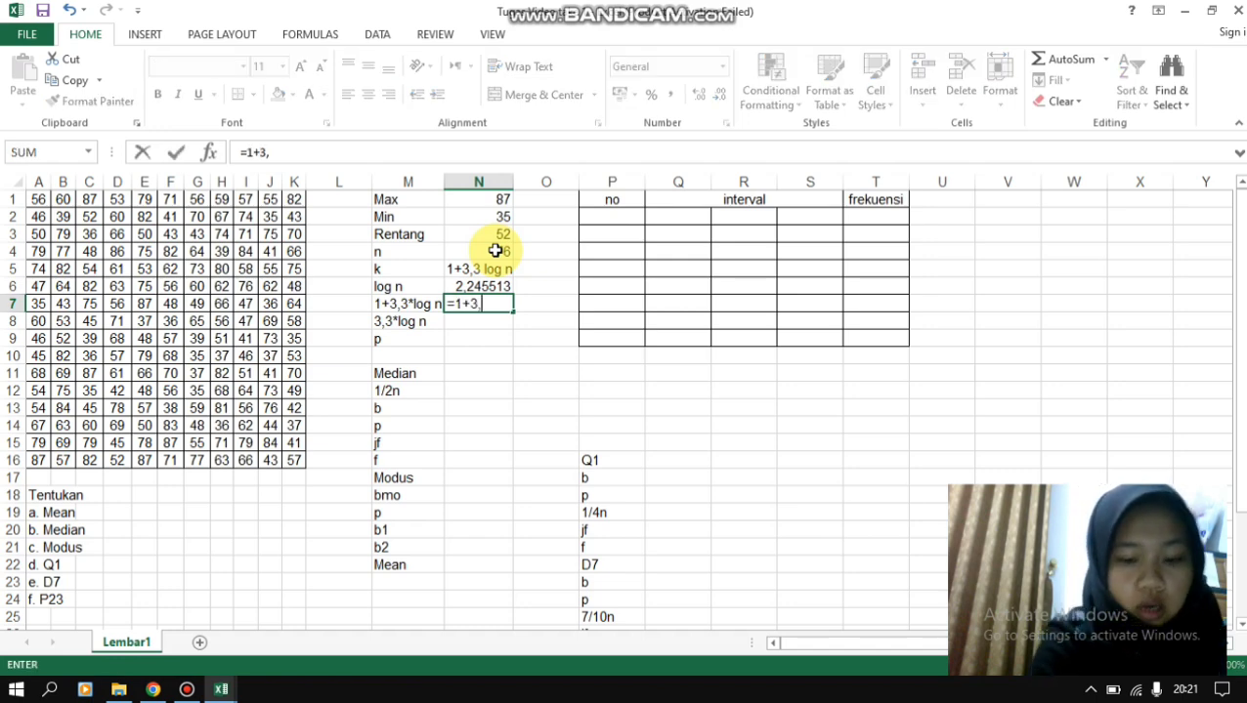
{"action": "type", "text": "3*"}
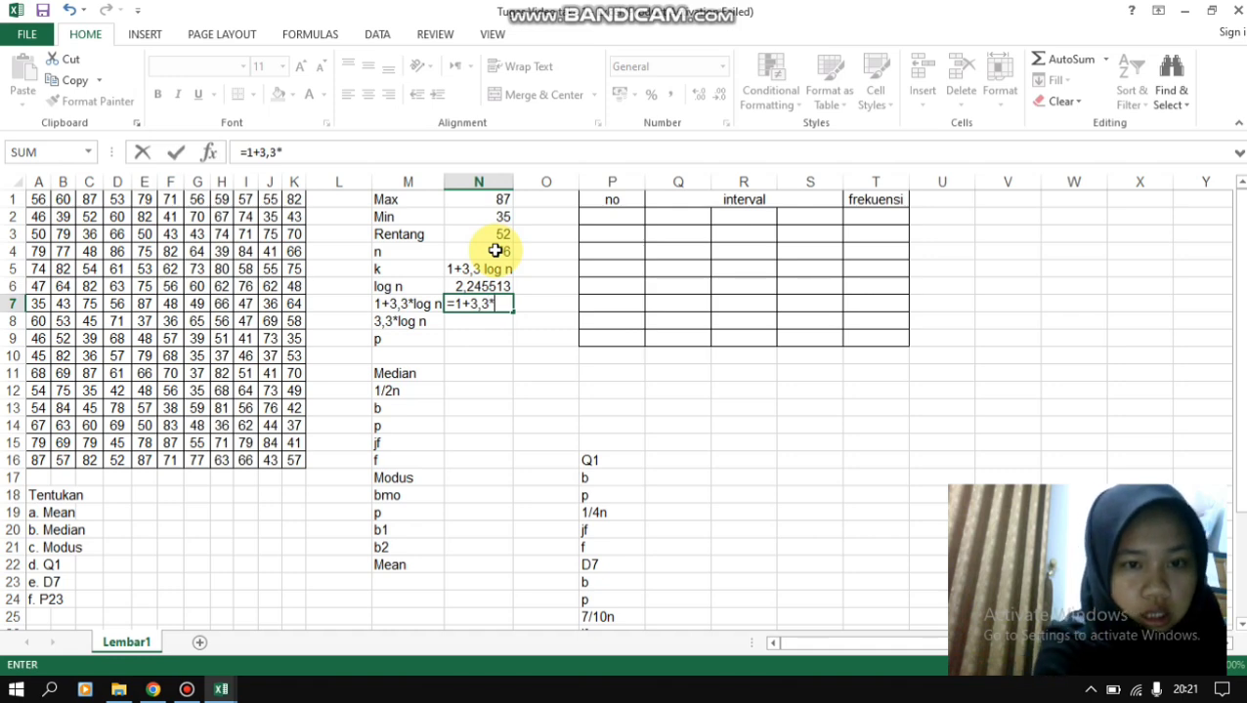
{"action": "type", "text": "2,"}
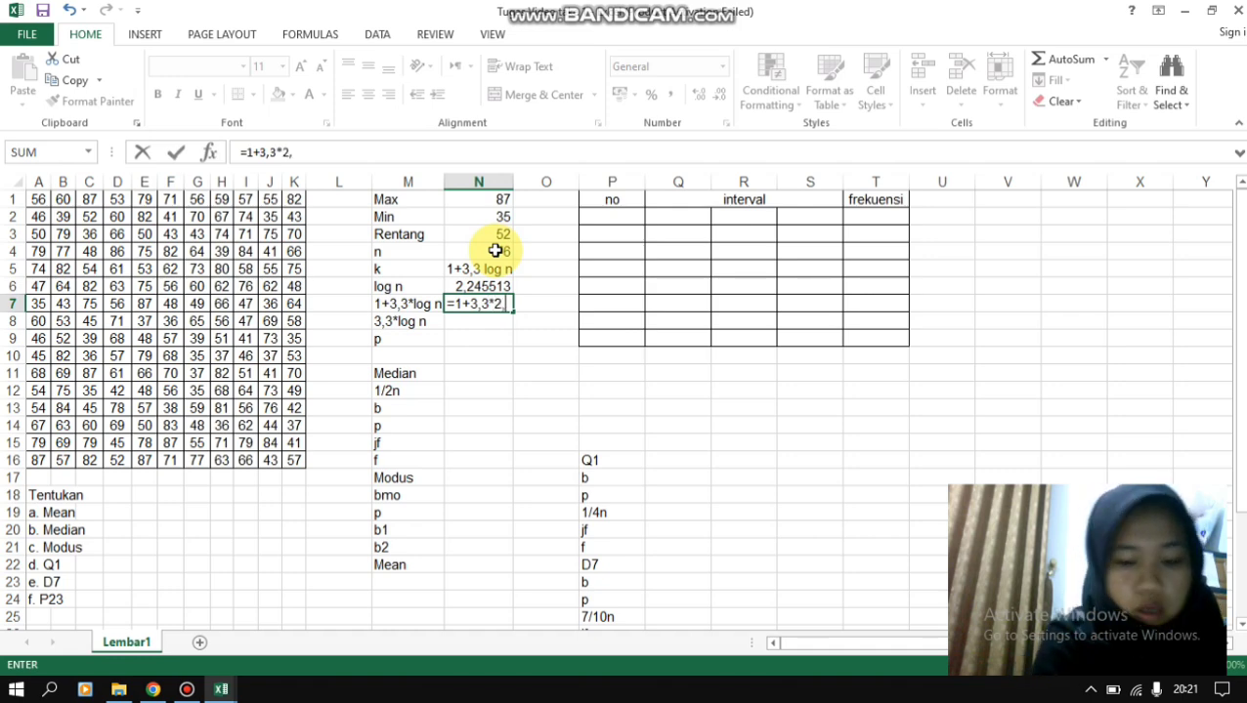
{"action": "type", "text": "245"}
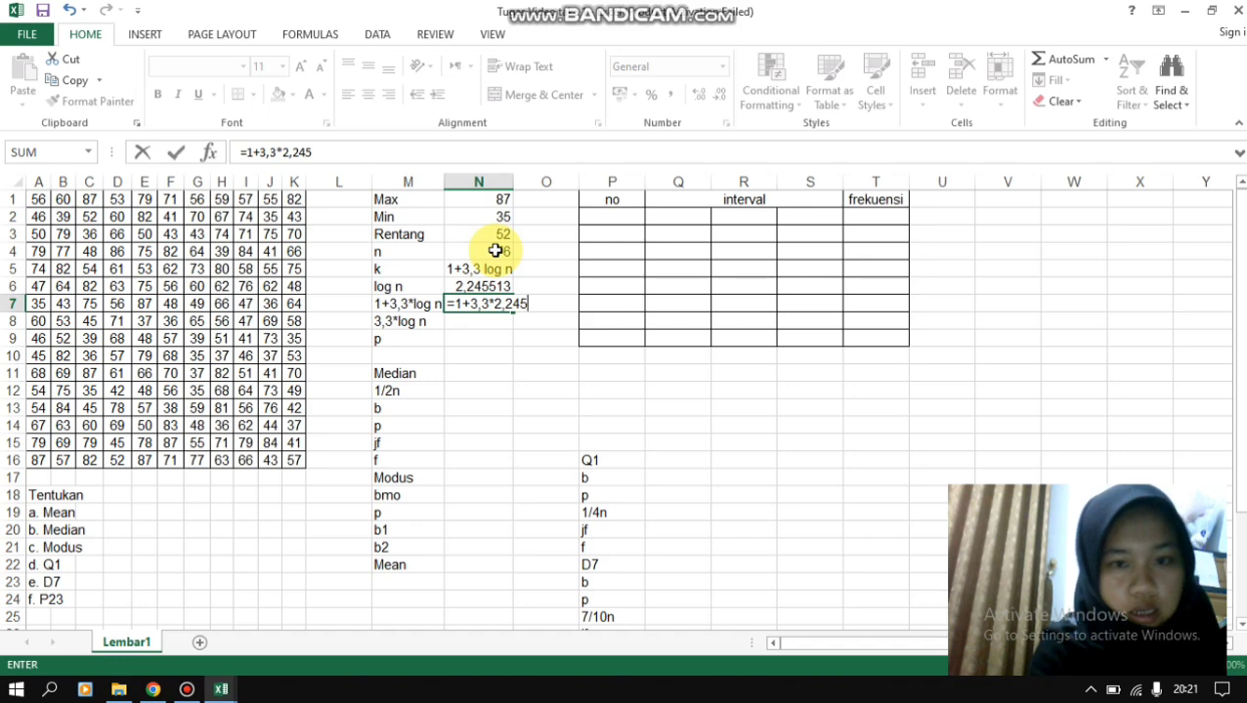
{"action": "key", "text": "Return"}
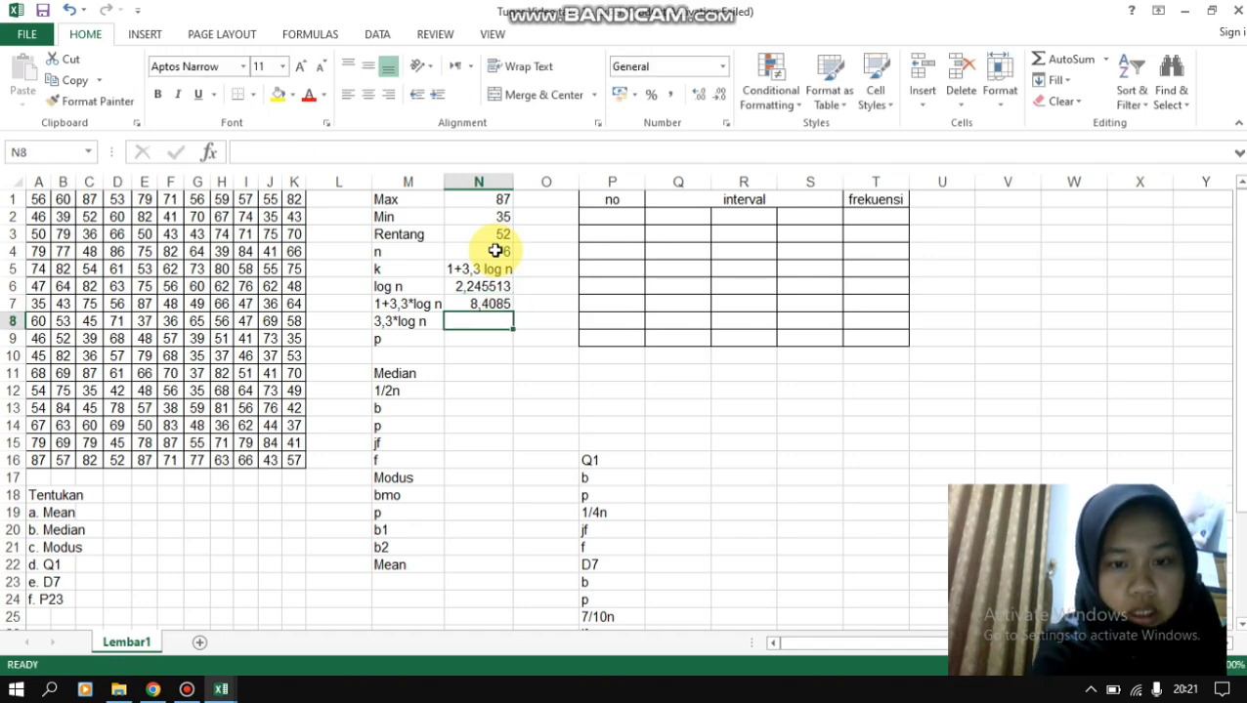
- Calculate 3,3*log n in cell N8 with the formula =3,3*2,245
{"action": "type", "text": "="}
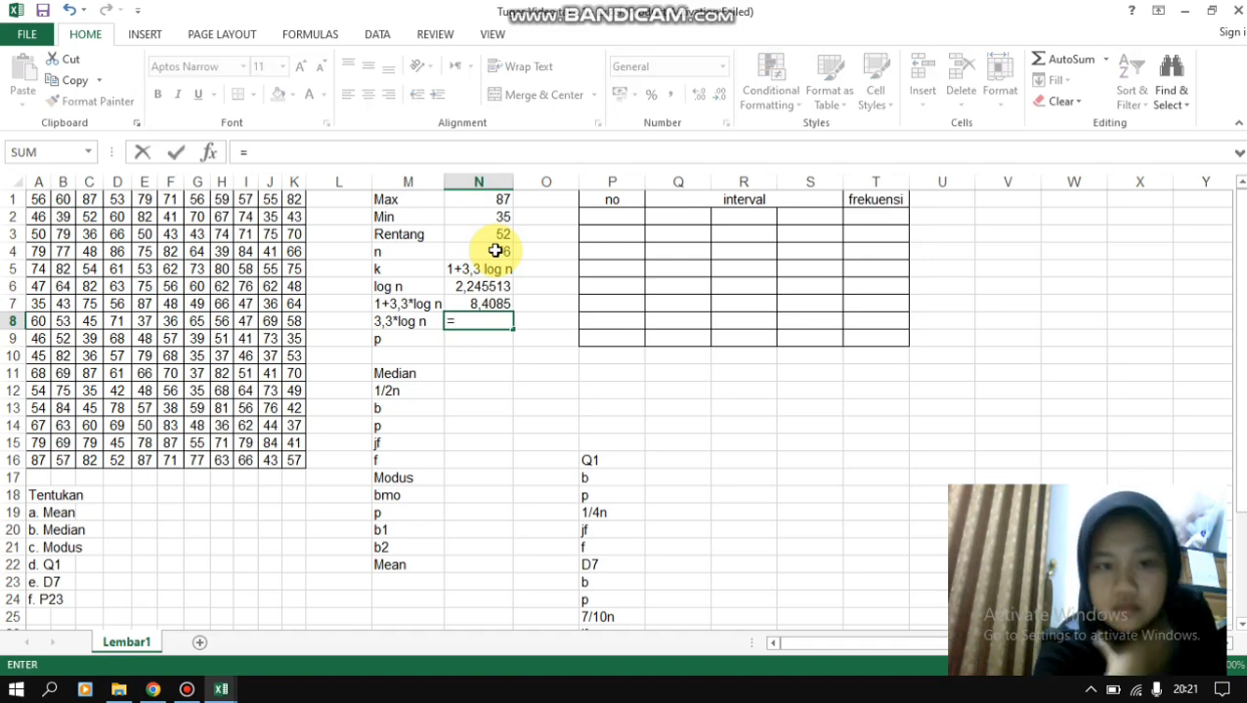
{"action": "type", "text": "3"}
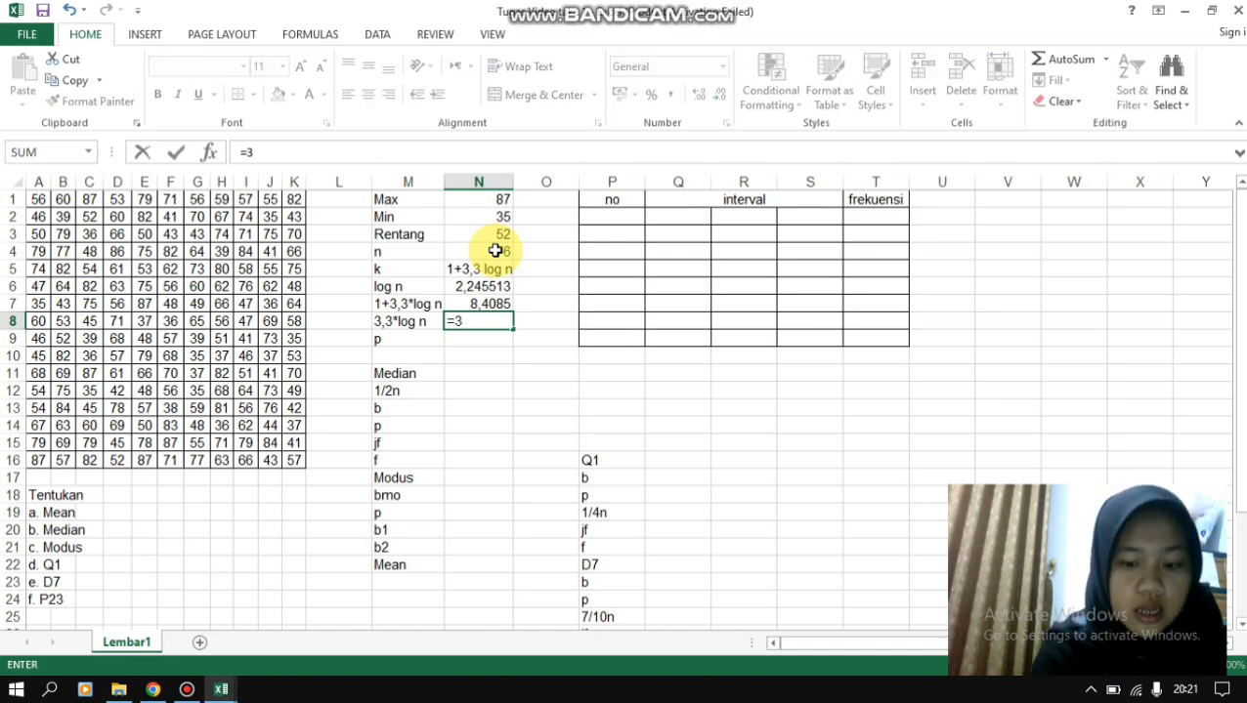
{"action": "type", "text": ",3"}
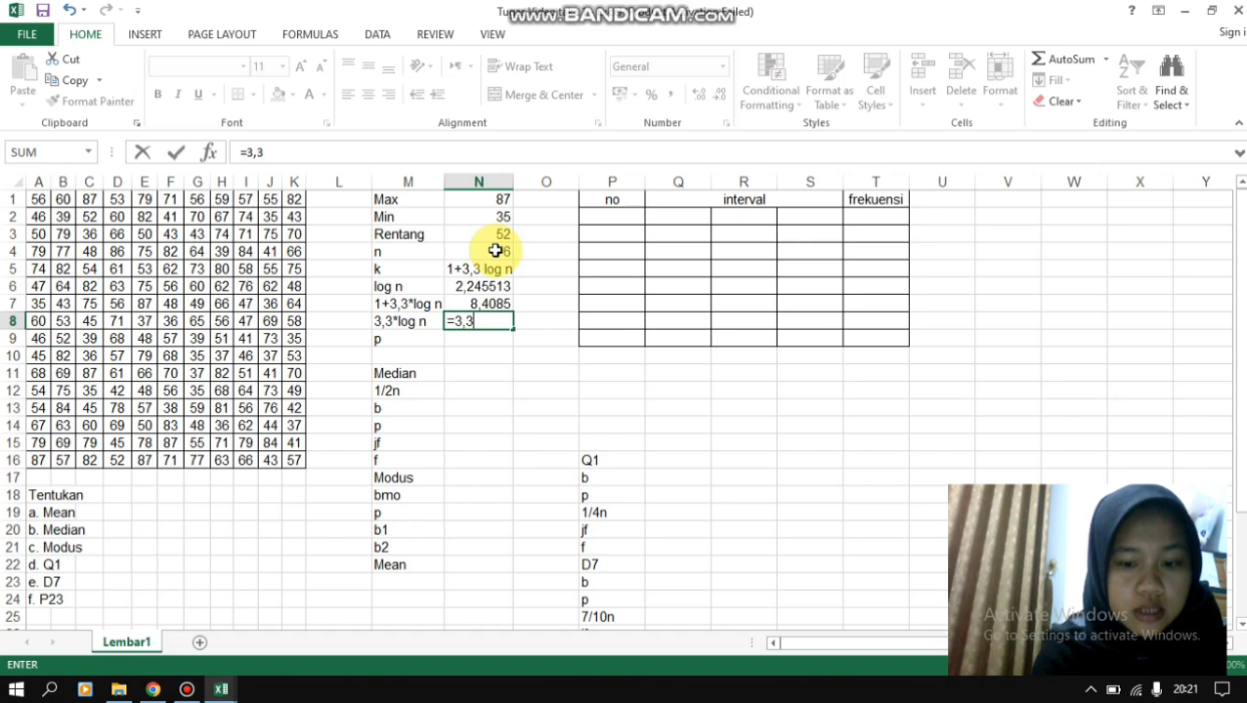
{"action": "type", "text": "*"}
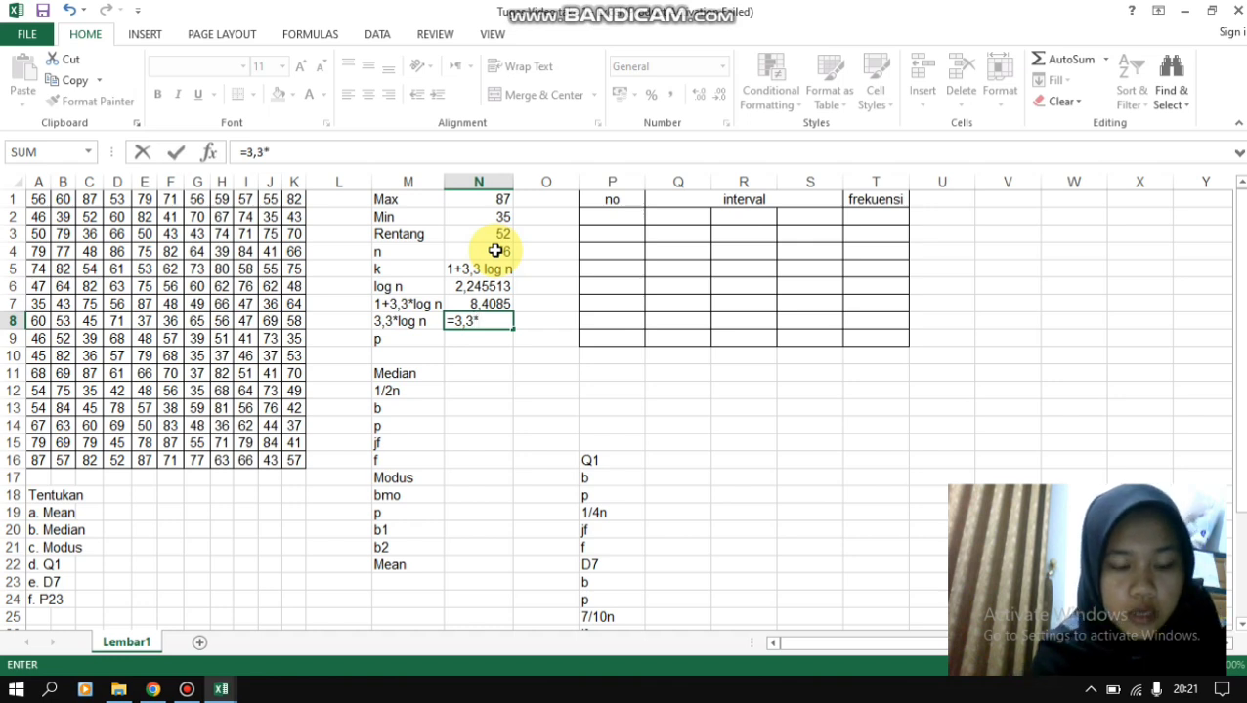
{"action": "type", "text": "2,245"}
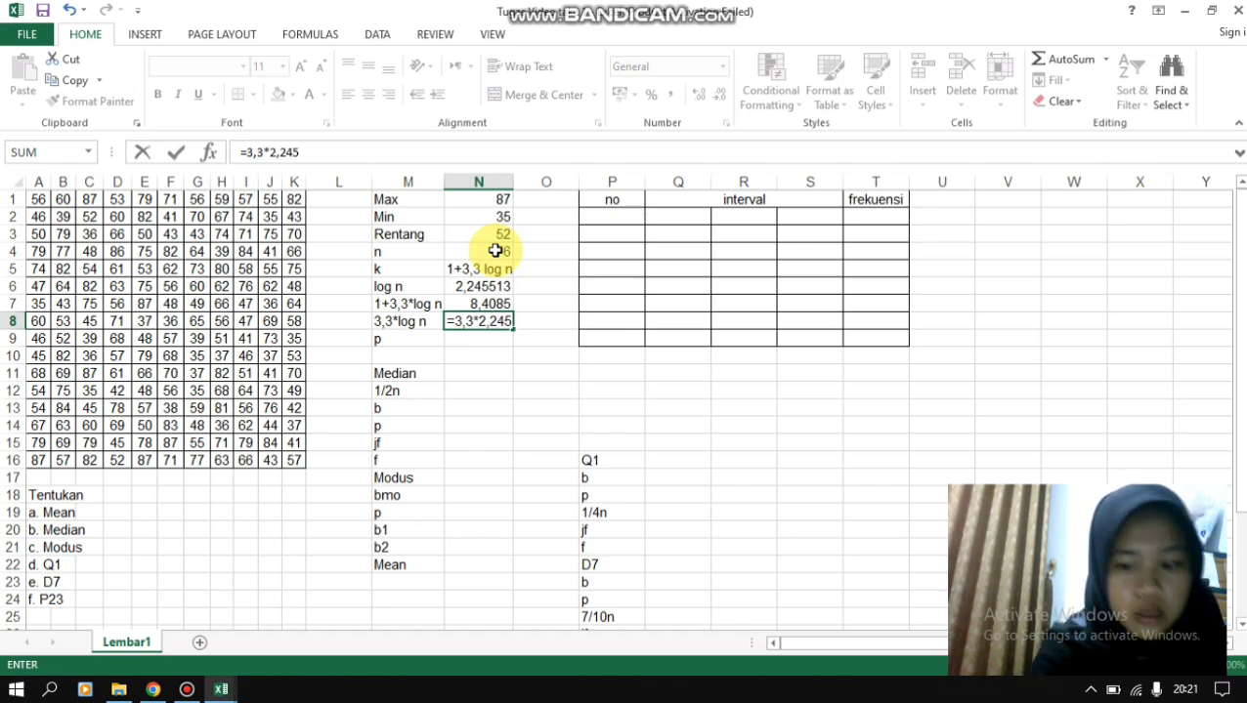
{"action": "key", "text": "ctrl+Return"}
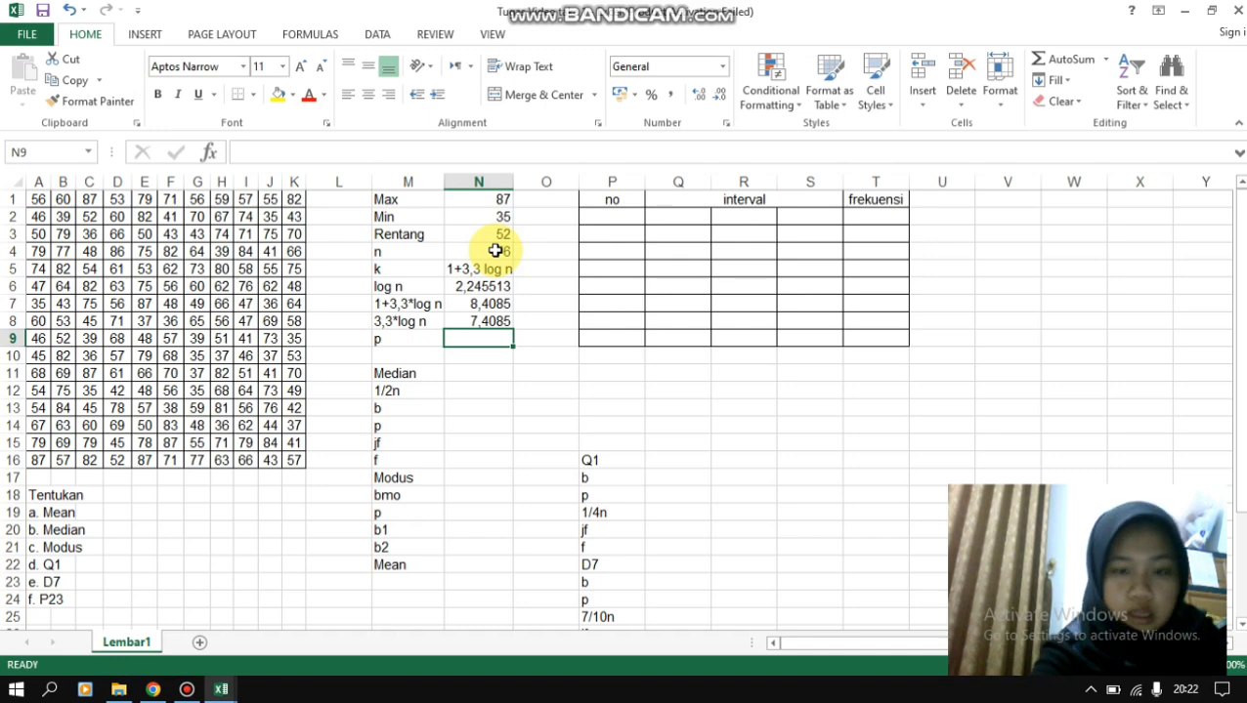
- Calculate the class width p in cell N9 by dividing Rentang by the class count with =N3/N7
{"action": "type", "text": "="}
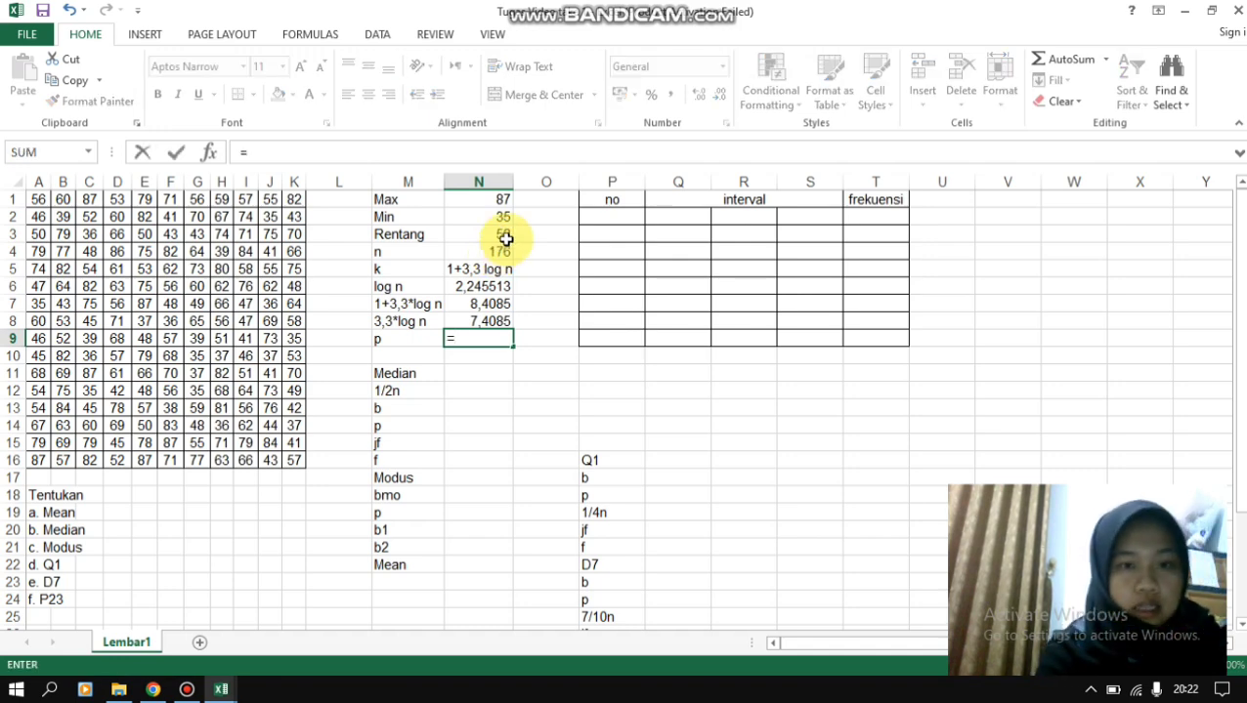
{"action": "left_click", "coordinate": [505, 239]}
{"action": "type", "text": "/"}
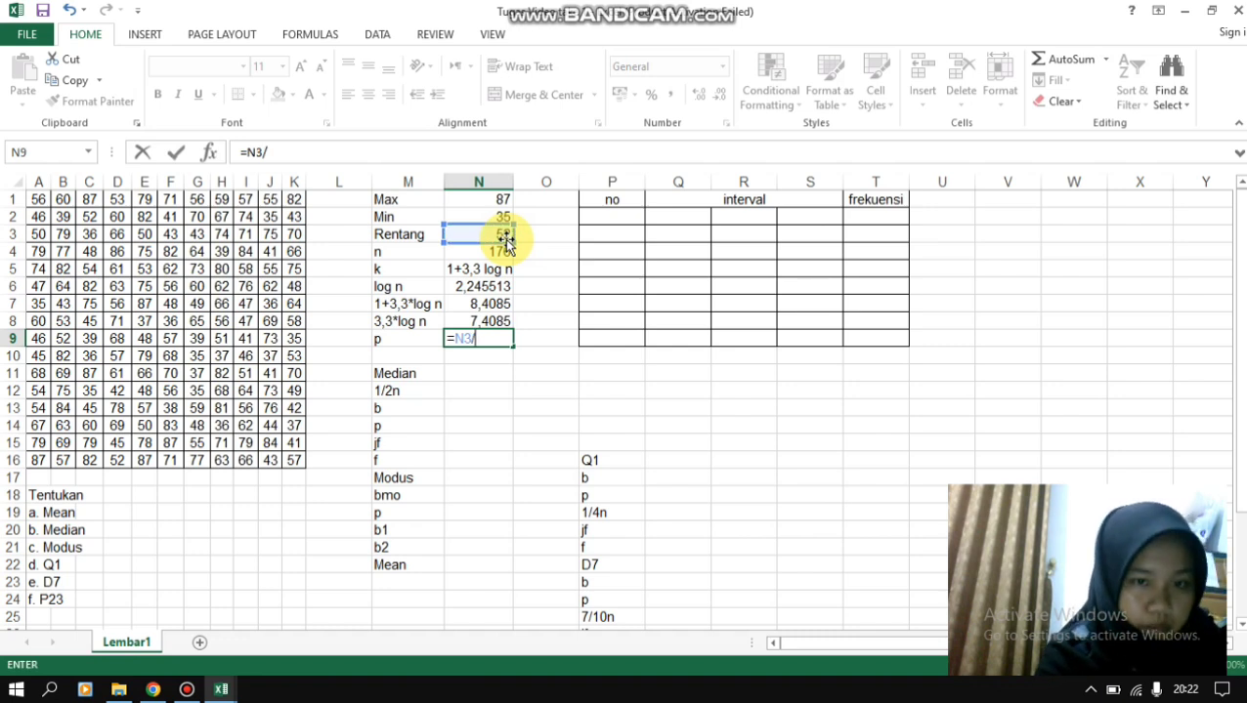
{"action": "left_click", "coordinate": [489, 304]}
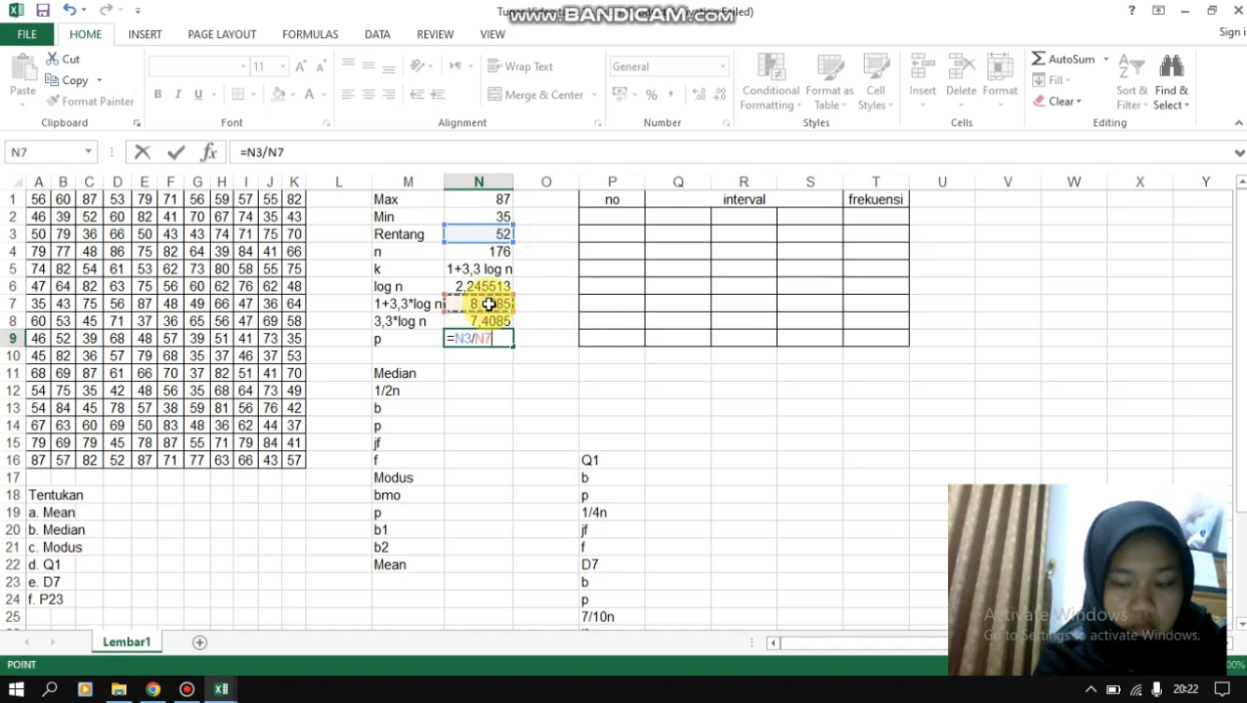
{"action": "key", "text": "Return"}
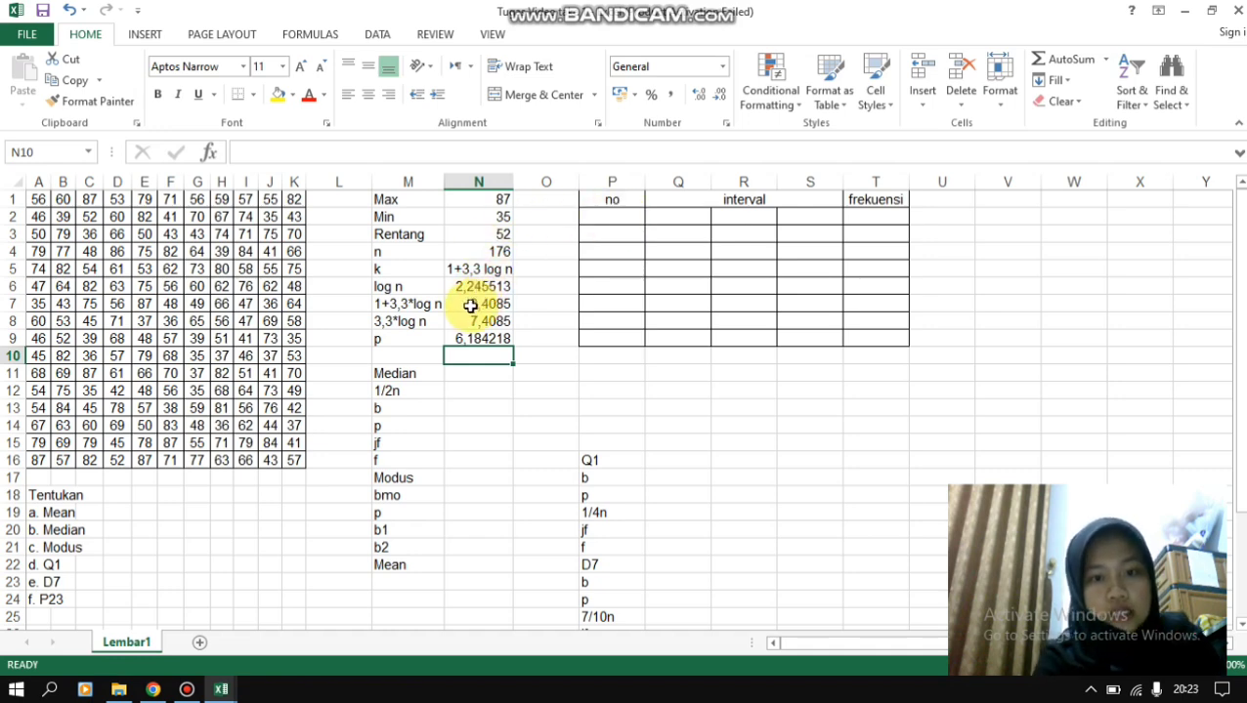
- Number the classes 1 to 8 in the no column of the frequency table, cells P2 to P9
{"action": "left_click", "coordinate": [612, 217]}
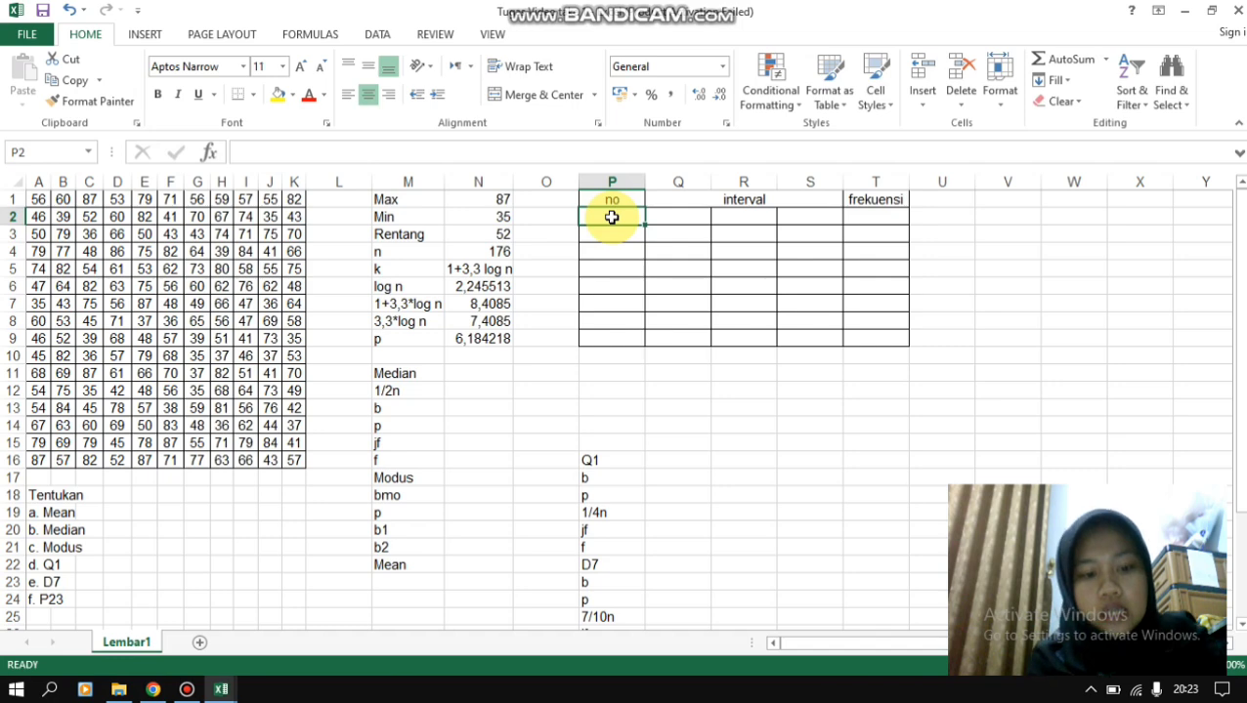
{"action": "type", "text": "1"}
{"action": "key", "text": "Return"}
{"action": "type", "text": "2"}
{"action": "key", "text": "Return"}
{"action": "type", "text": "3"}
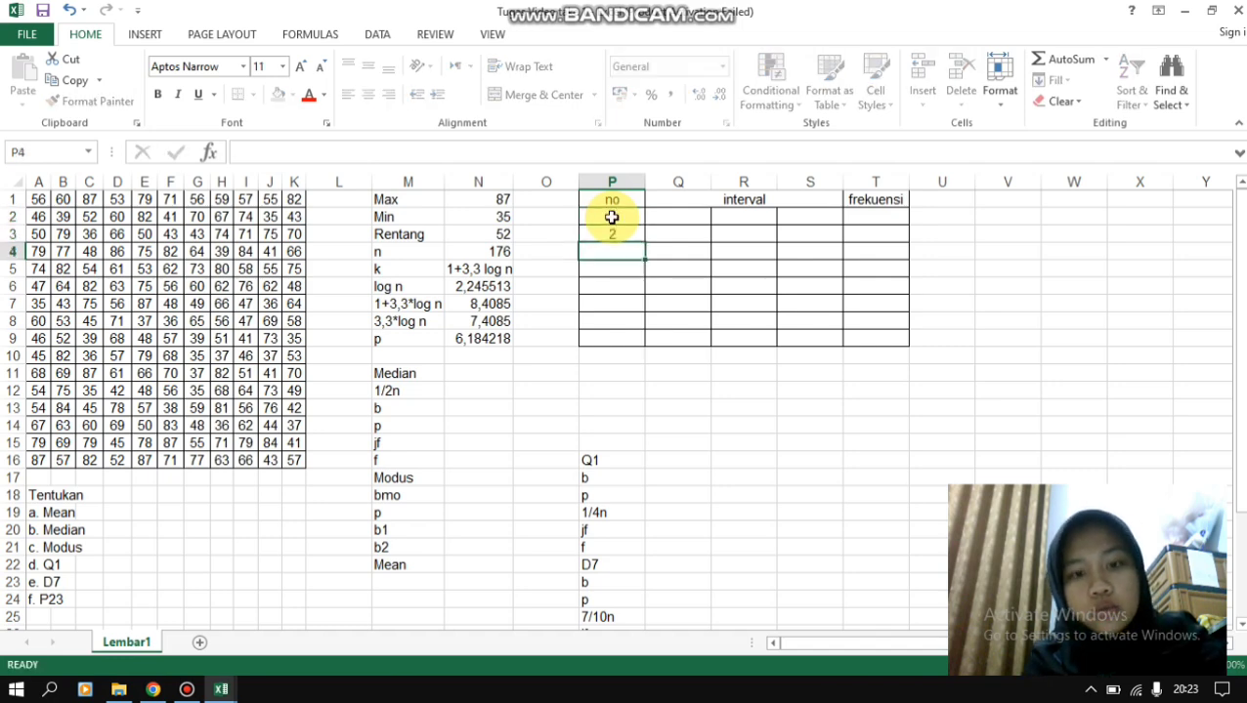
{"action": "key", "text": "Return"}
{"action": "type", "text": "4"}
{"action": "key", "text": "Return"}
{"action": "type", "text": "5"}
{"action": "key", "text": "Return"}
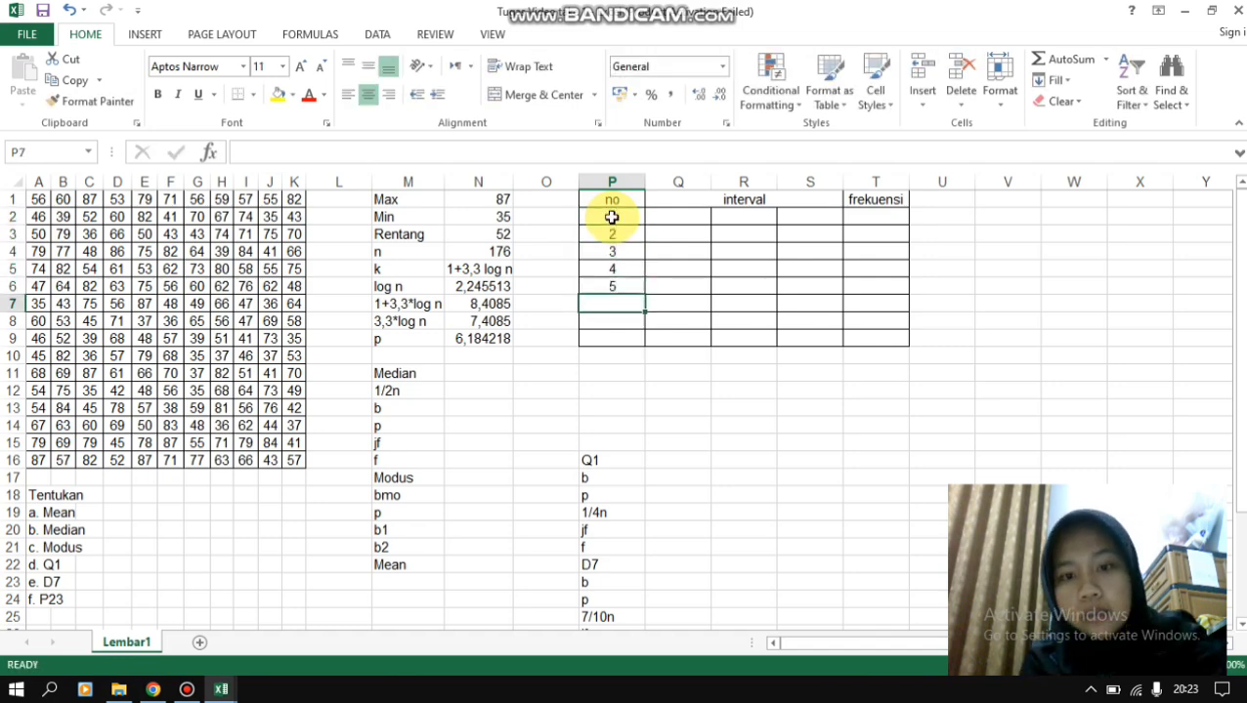
{"action": "type", "text": "6"}
{"action": "key", "text": "Return"}
{"action": "type", "text": "7"}
{"action": "key", "text": "Return"}
{"action": "type", "text": "8"}
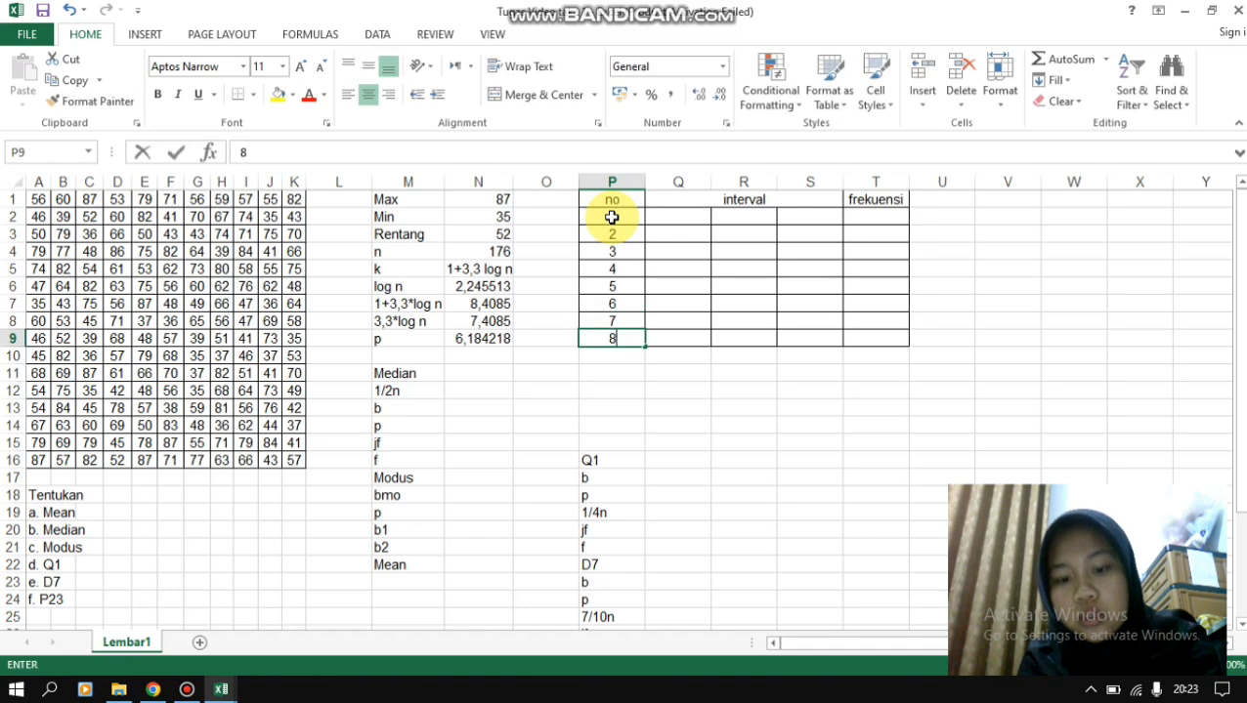
{"action": "key", "text": "Tab"}
- Enter the first class interval in row 2 of the frequency table, with 35 in Q2 and 40 in S2
{"action": "key", "text": "Up"}
{"action": "key", "text": "Up"}
{"action": "key", "text": "Up"}
{"action": "key", "text": "Up"}
{"action": "key", "text": "Up"}
{"action": "key", "text": "Up"}
{"action": "key", "text": "Up"}
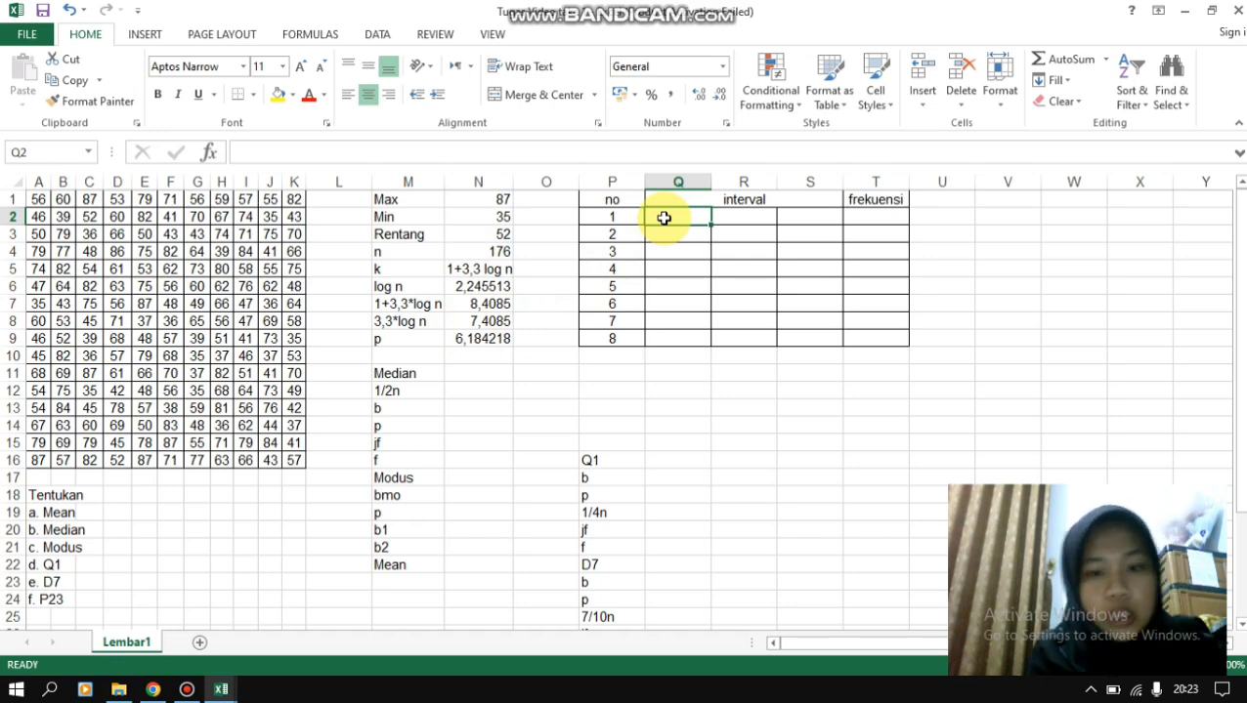
{"action": "type", "text": "35"}
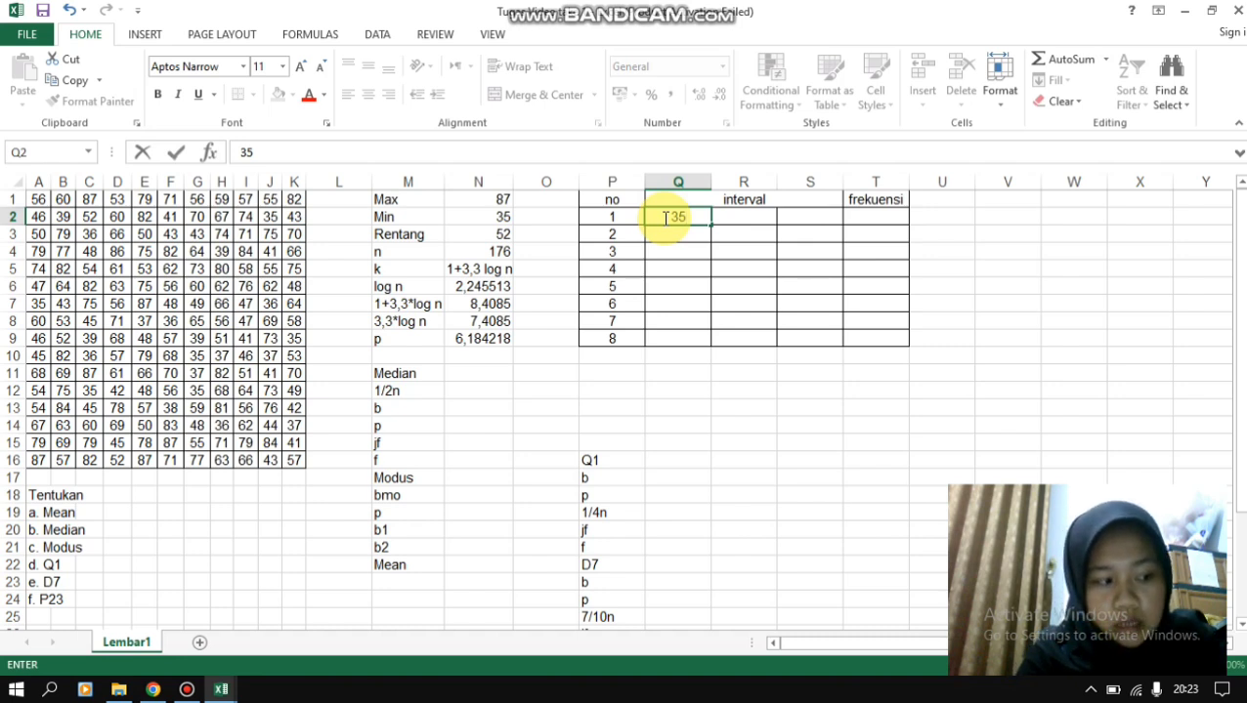
{"action": "type", "text": "40"}
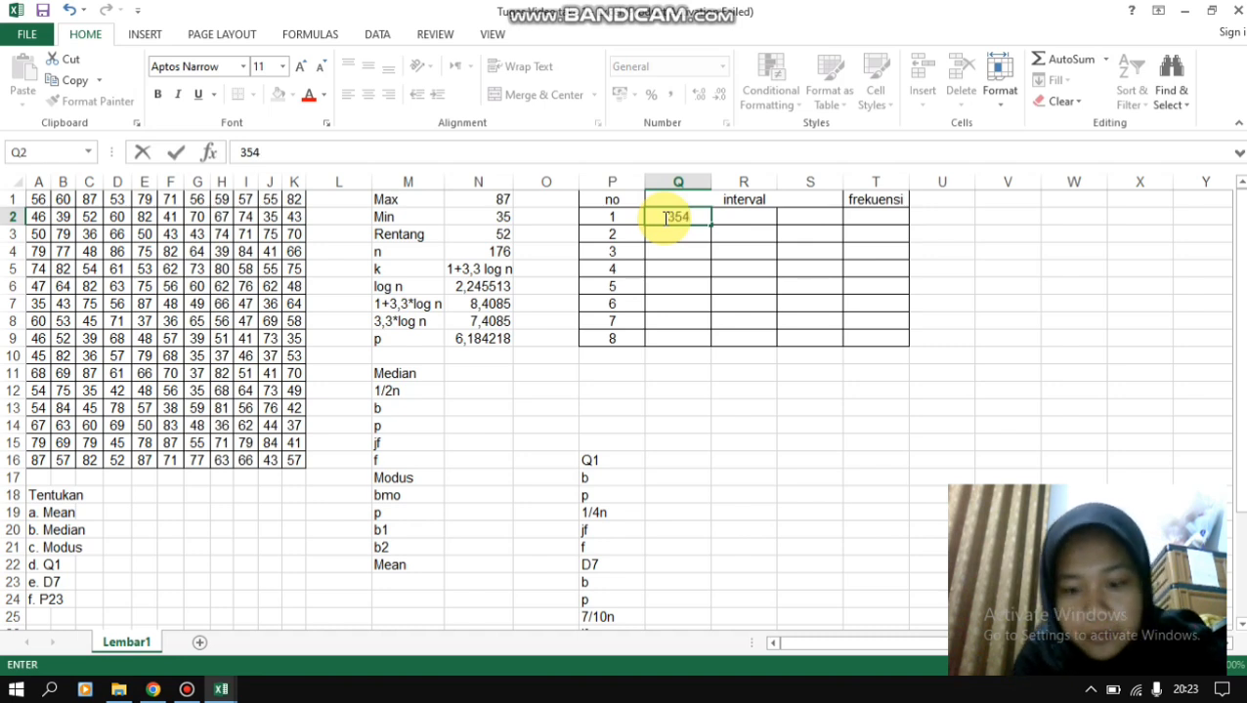
{"action": "key", "text": "BackSpace"}
{"action": "key", "text": "BackSpace"}
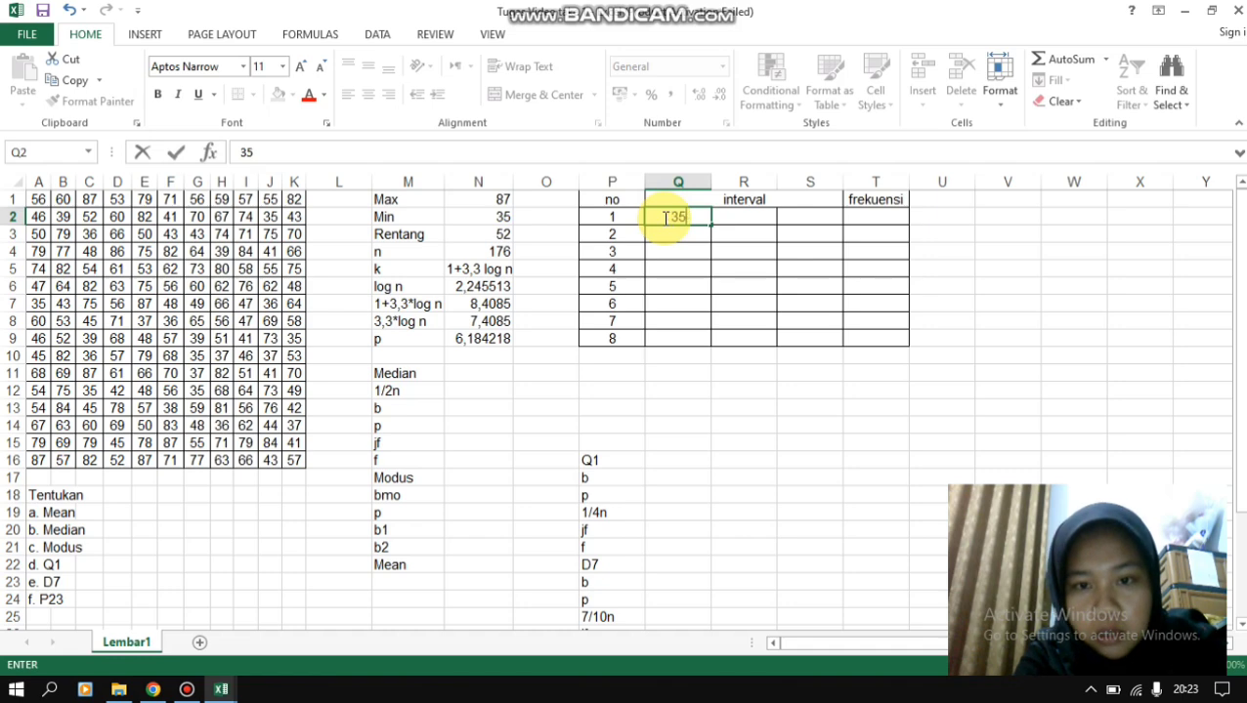
{"action": "key", "text": "Tab"}
{"action": "key", "text": "Tab"}
{"action": "type", "text": "40"}
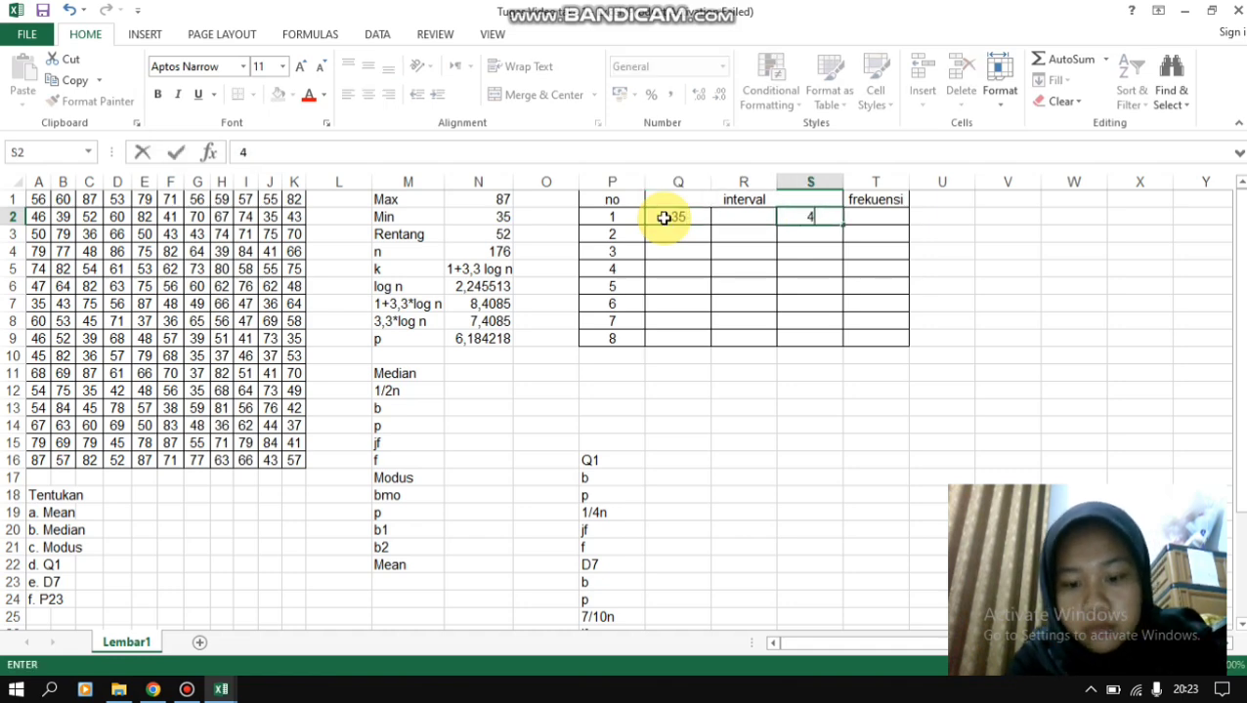
{"action": "key", "text": "Return"}
- Enter the second class interval in row 3, with 41 in Q3 and 46 in S3
{"action": "key", "text": "Left"}
{"action": "key", "text": "Left"}
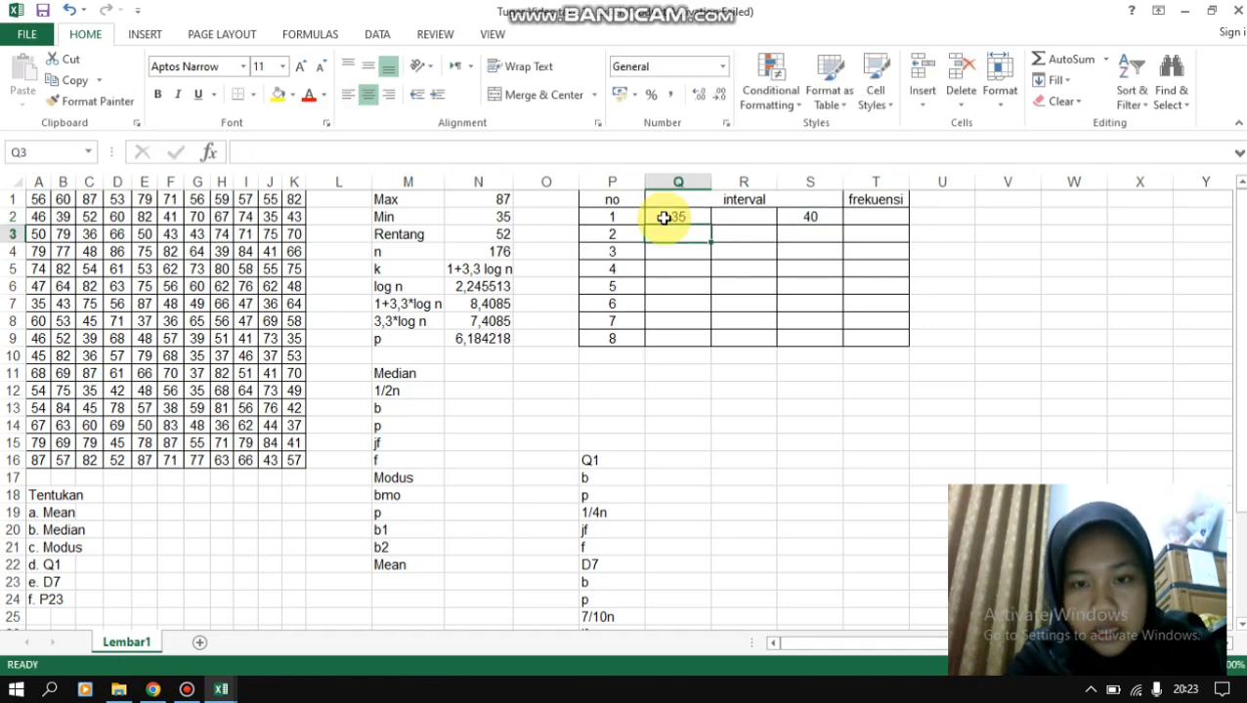
{"action": "type", "text": "41"}
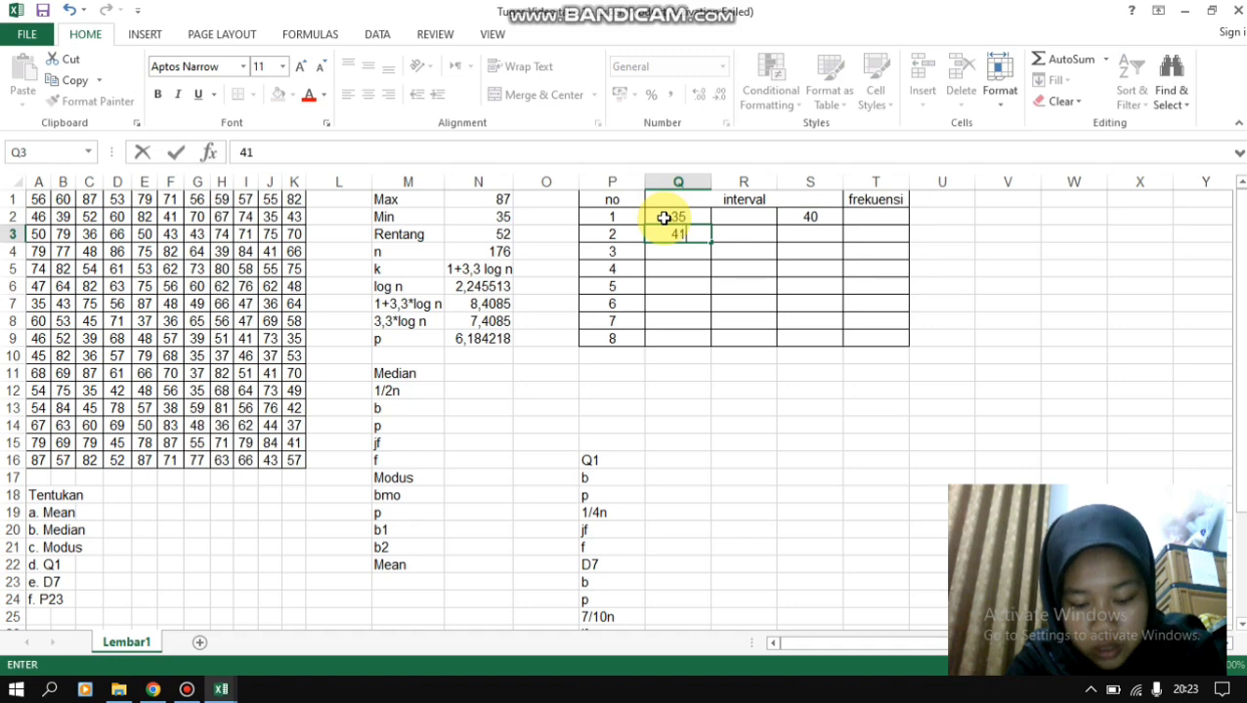
{"action": "key", "text": "Tab"}
{"action": "key", "text": "Tab"}
{"action": "key", "text": "Tab"}
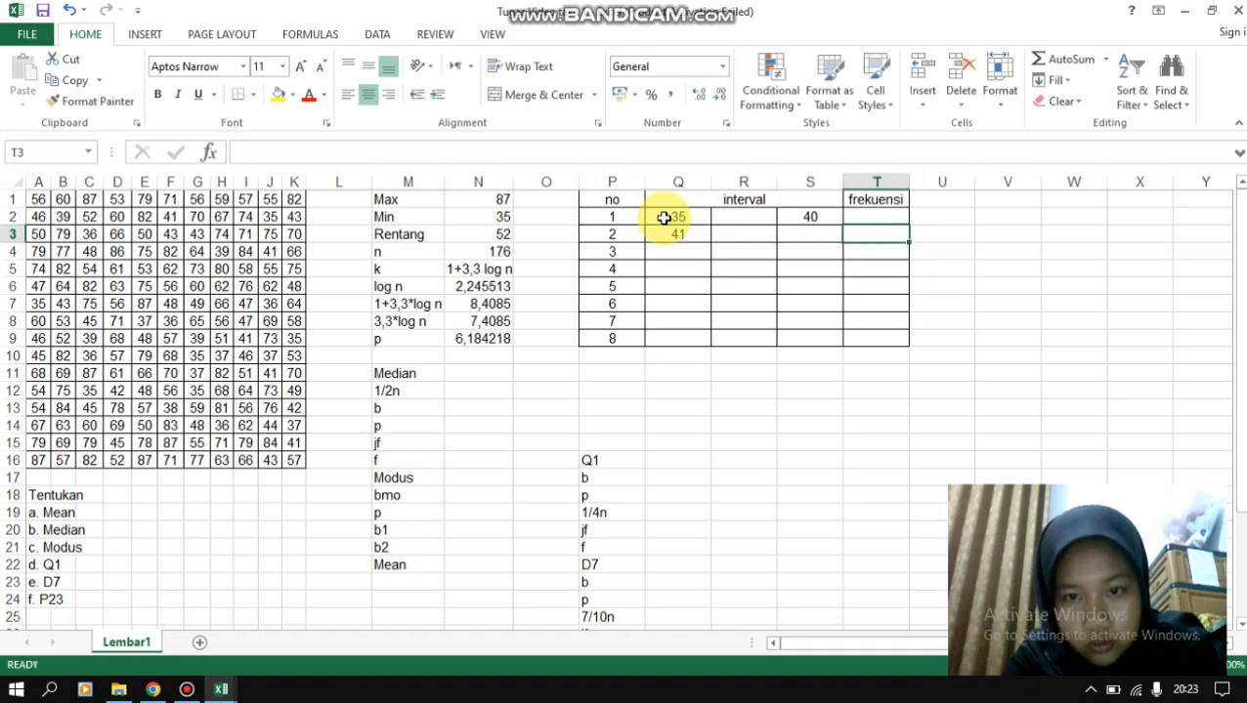
{"action": "key", "text": "Left"}
{"action": "type", "text": "46"}
{"action": "key", "text": "Return"}
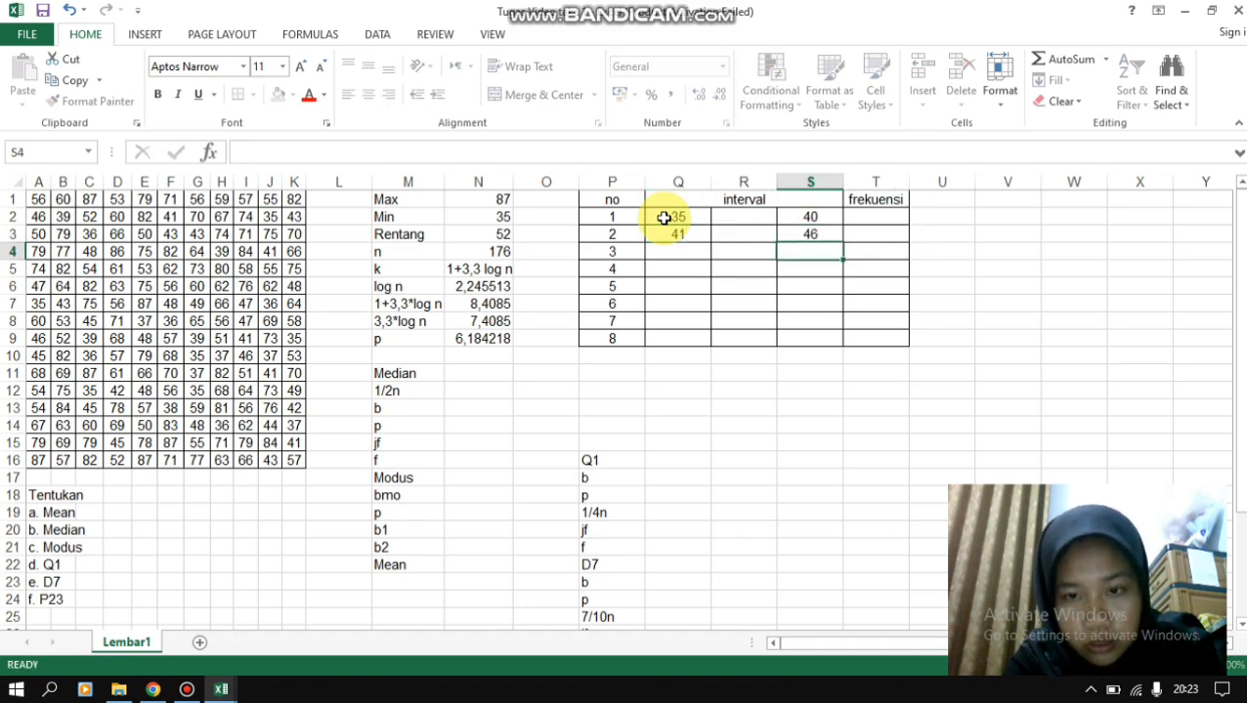
- Enter the third class interval in row 4, with 47 in Q4 and 52 in S4
{"action": "key", "text": "Left"}
{"action": "key", "text": "Left"}
{"action": "type", "text": "47"}
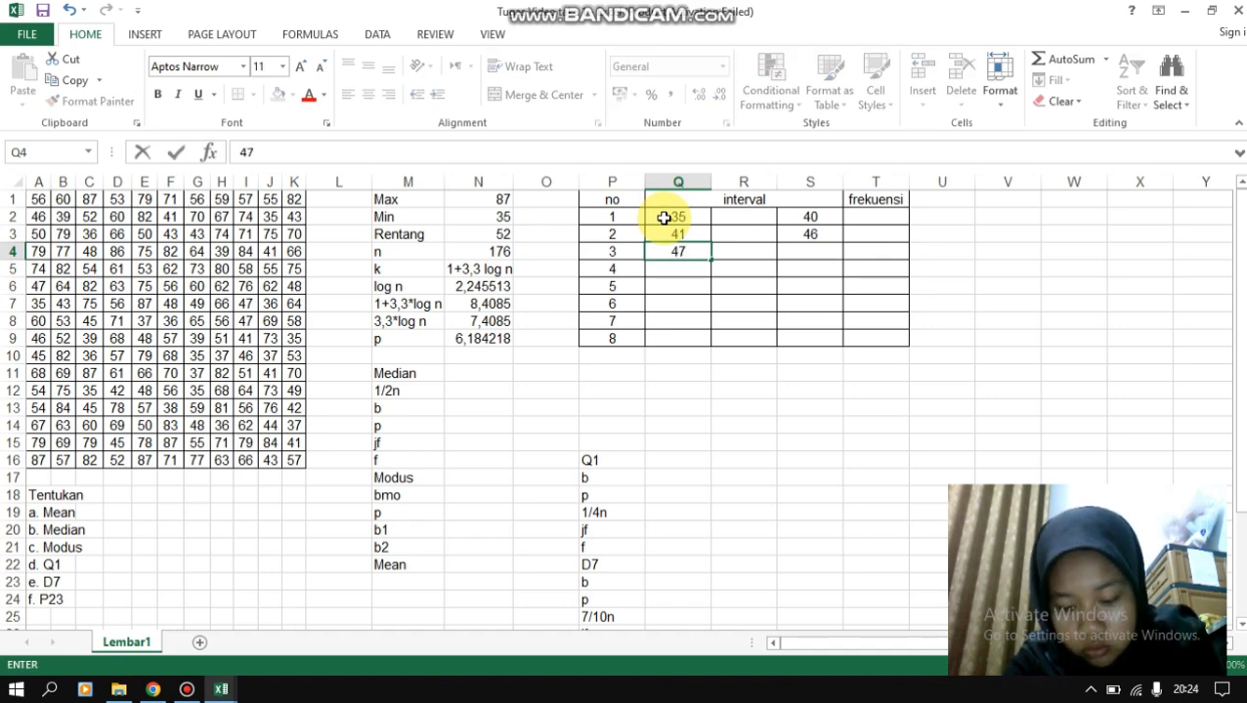
{"action": "key", "text": "Right"}
{"action": "key", "text": "Right"}
{"action": "type", "text": "52"}
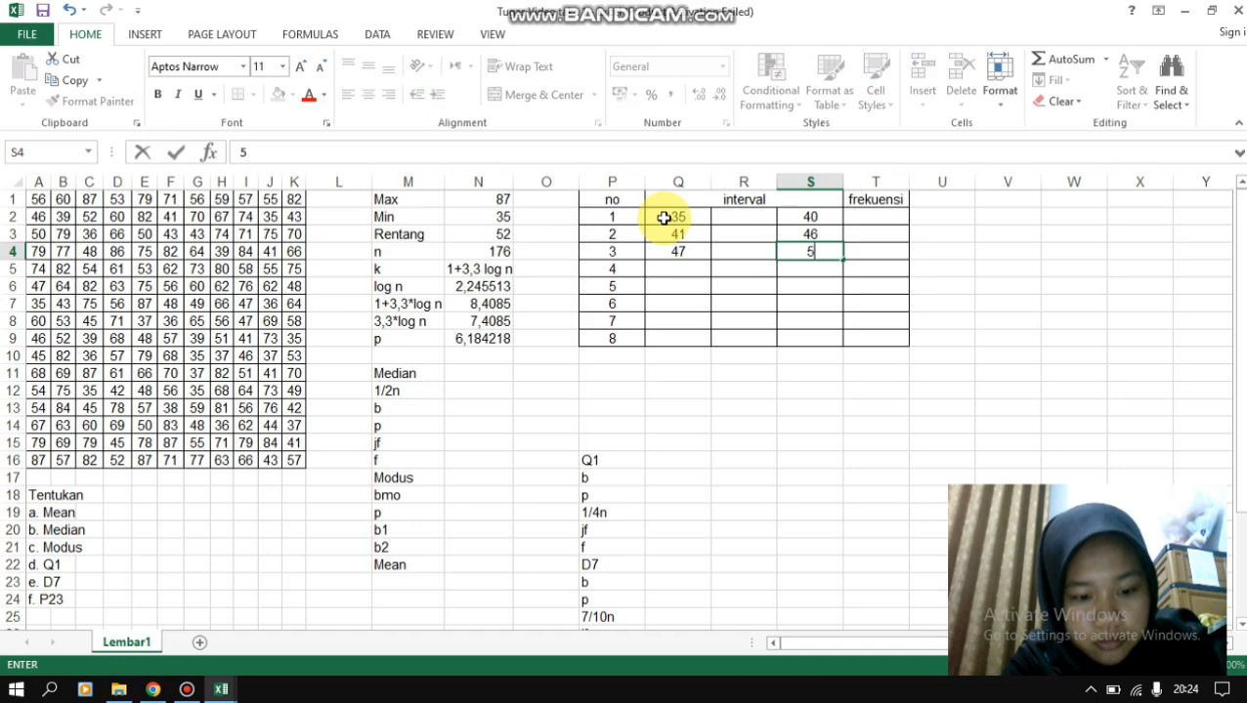
{"action": "key", "text": "Return"}
- Enter the fourth class interval in row 5, with 53 in Q5 and 58 in S5
{"action": "key", "text": "Left"}
{"action": "key", "text": "Left"}
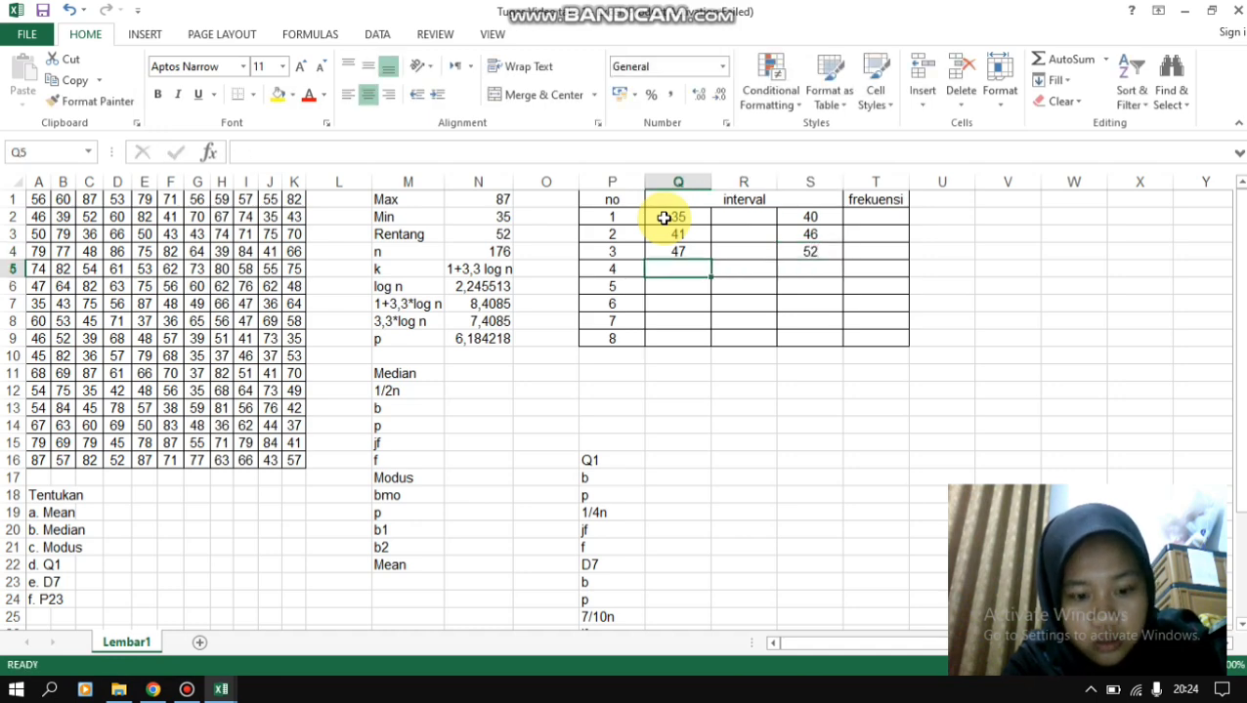
{"action": "type", "text": "53"}
{"action": "key", "text": "Right"}
{"action": "key", "text": "Right"}
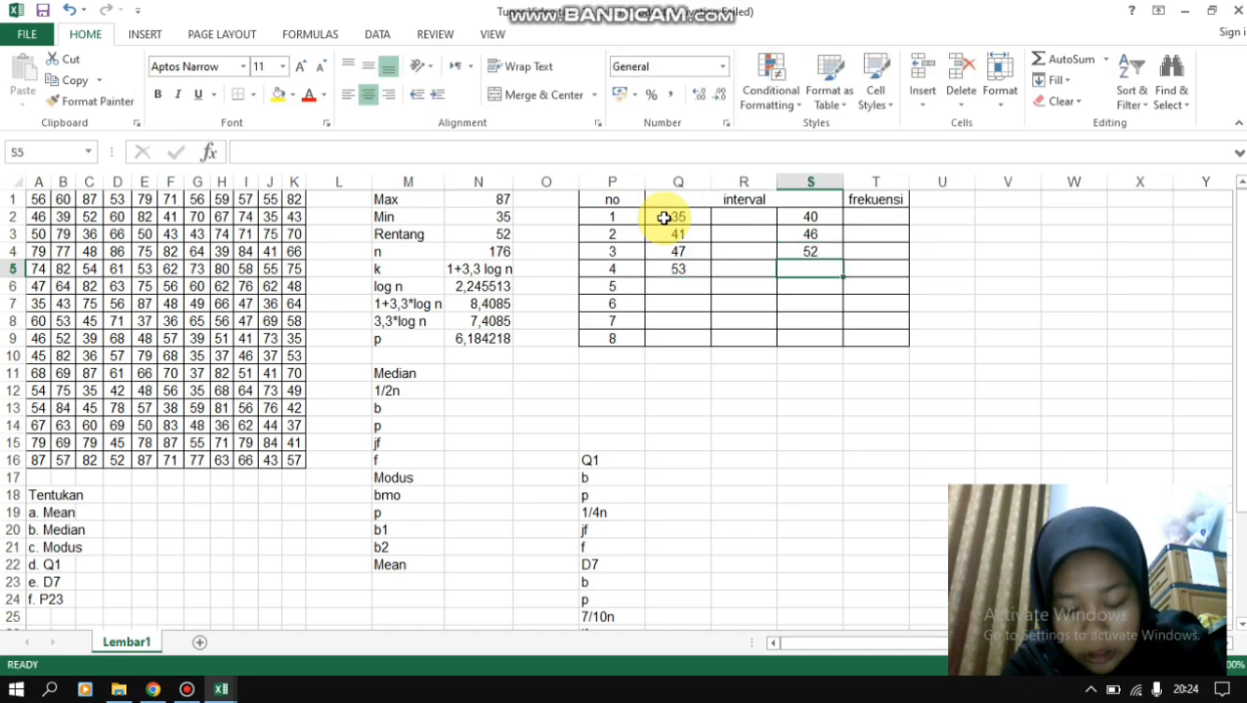
{"action": "type", "text": "58"}
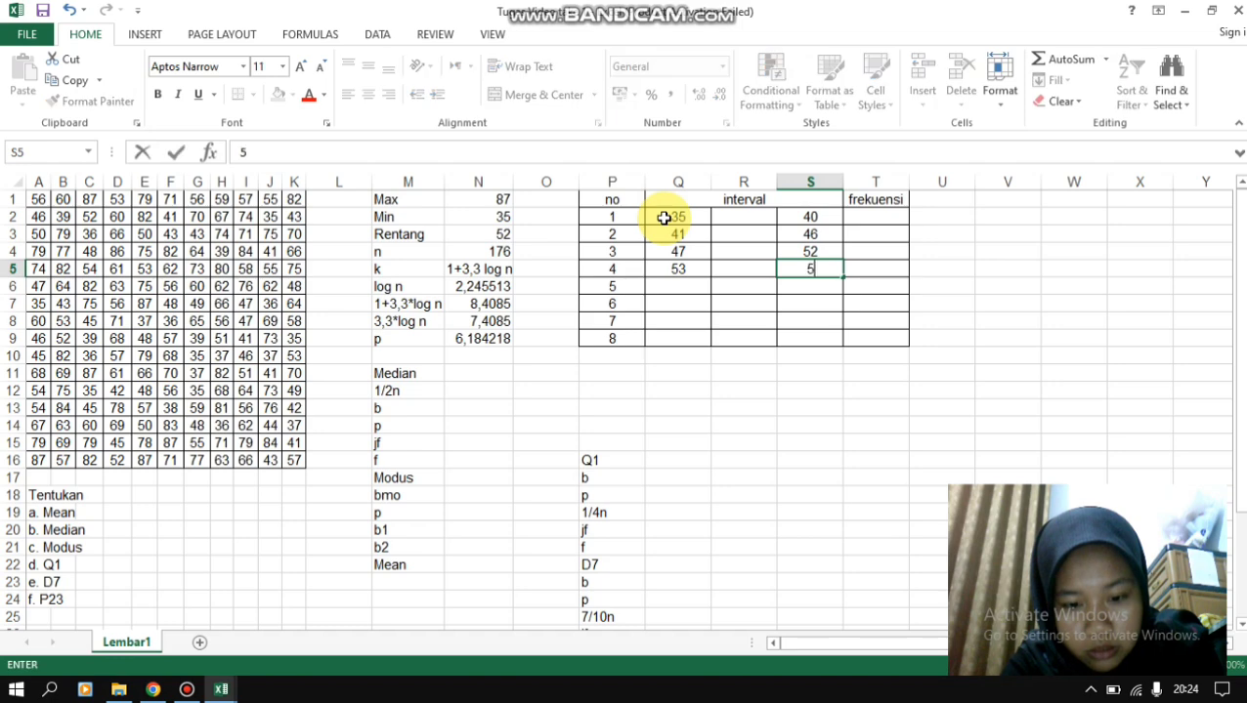
{"action": "key", "text": "Return"}
{"action": "key", "text": "Left"}
{"action": "key", "text": "Left"}
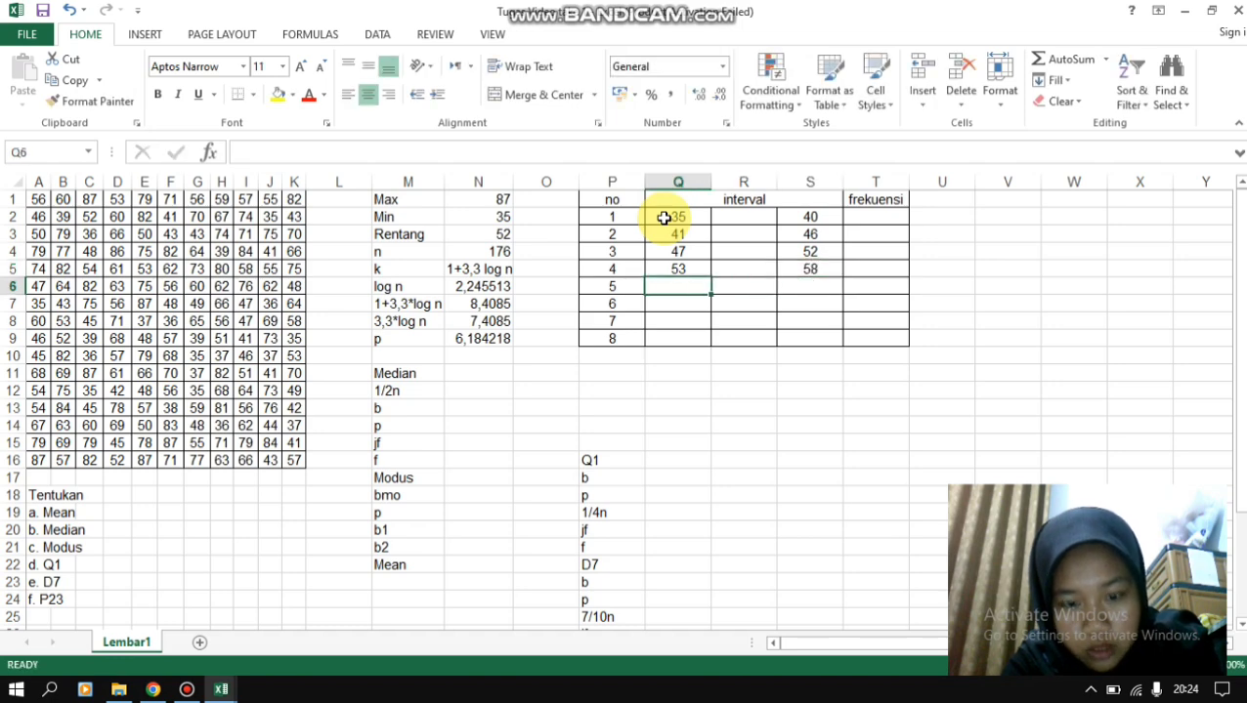
- Enter the fifth class interval in row 6, with 59 in Q6 and 64 in S6
{"action": "type", "text": "59"}
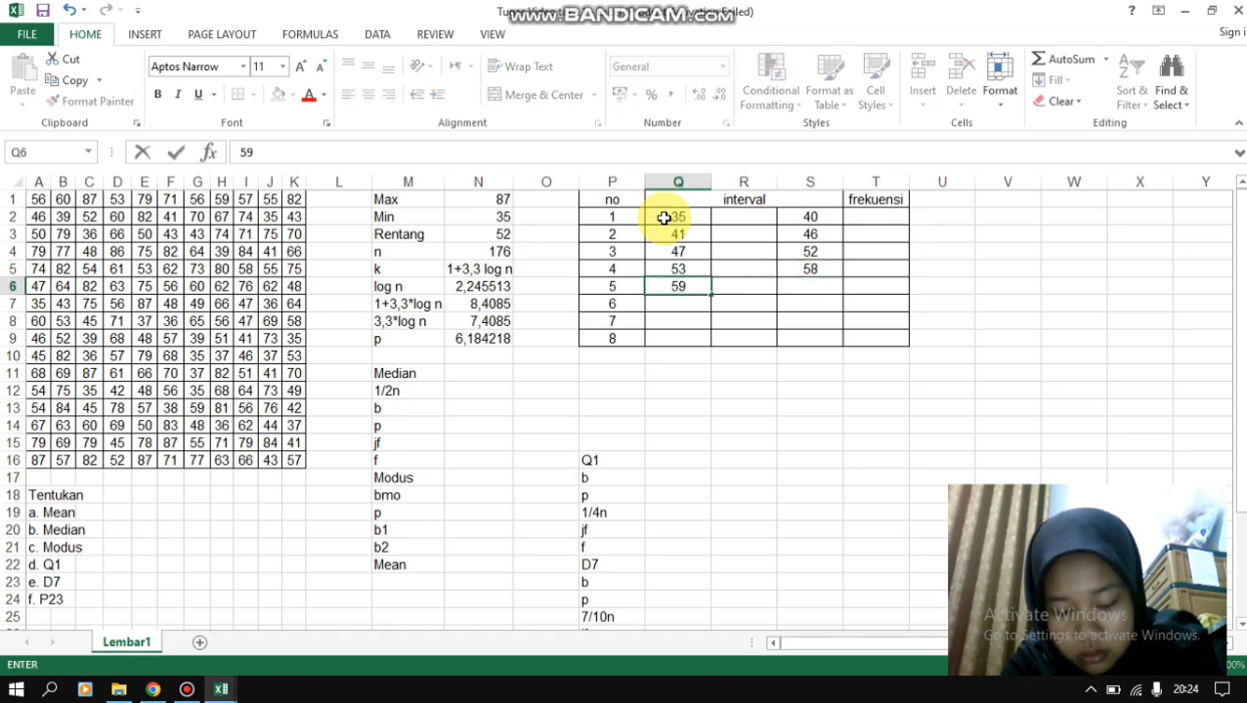
{"action": "key", "text": "Right"}
{"action": "key", "text": "Right"}
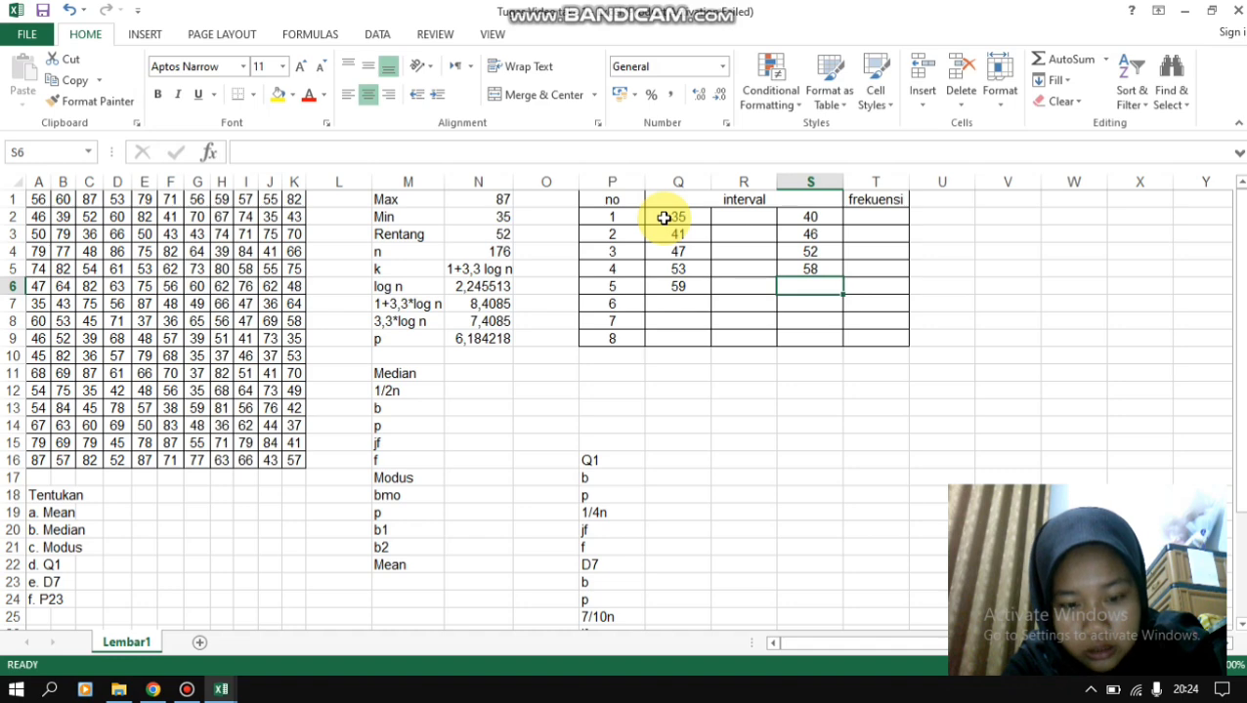
{"action": "type", "text": "64"}
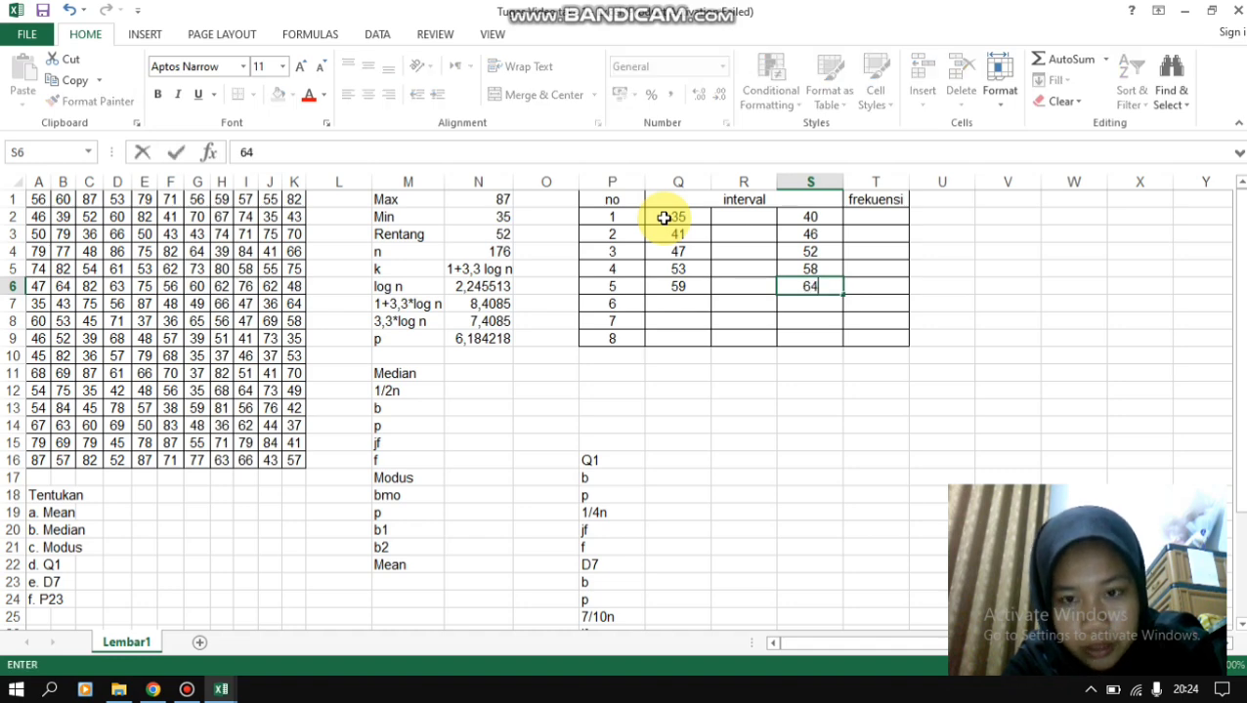
{"action": "key", "text": "Return"}
- Enter the sixth class interval in row 7, with 65 in Q7 and 70 in S7
{"action": "key", "text": "Left"}
{"action": "key", "text": "Left"}
{"action": "type", "text": "65"}
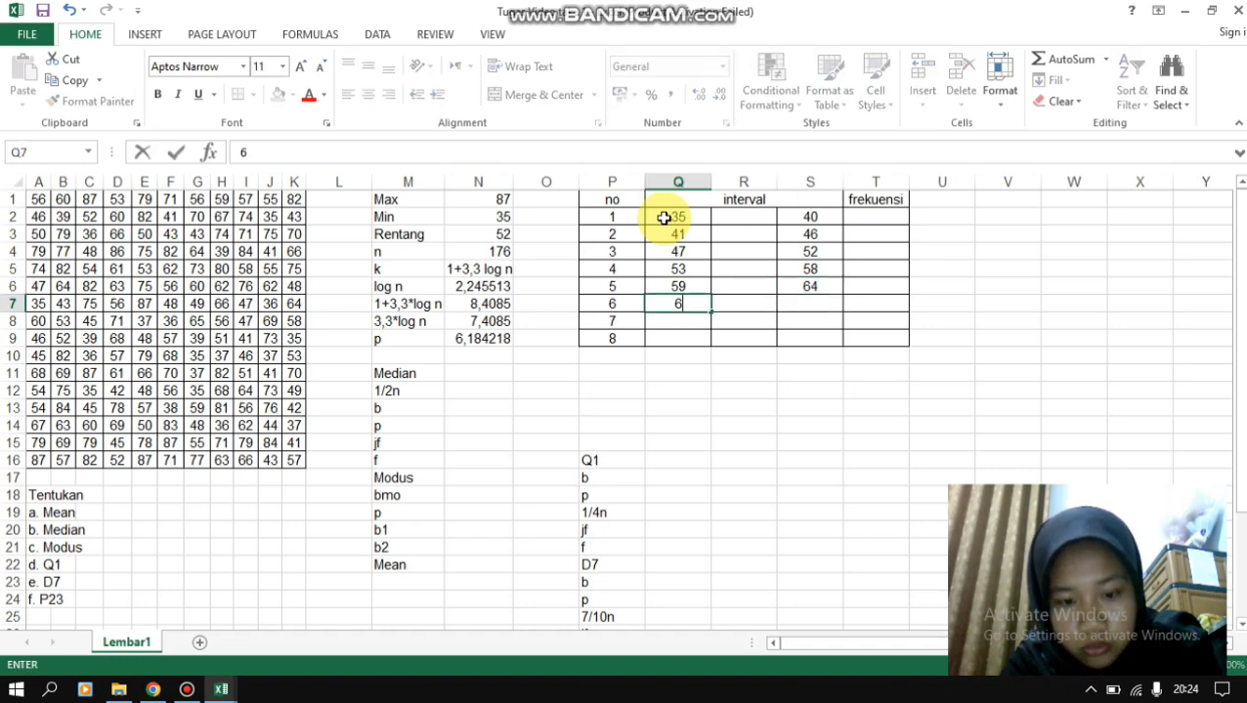
{"action": "key", "text": "Right"}
{"action": "key", "text": "Right"}
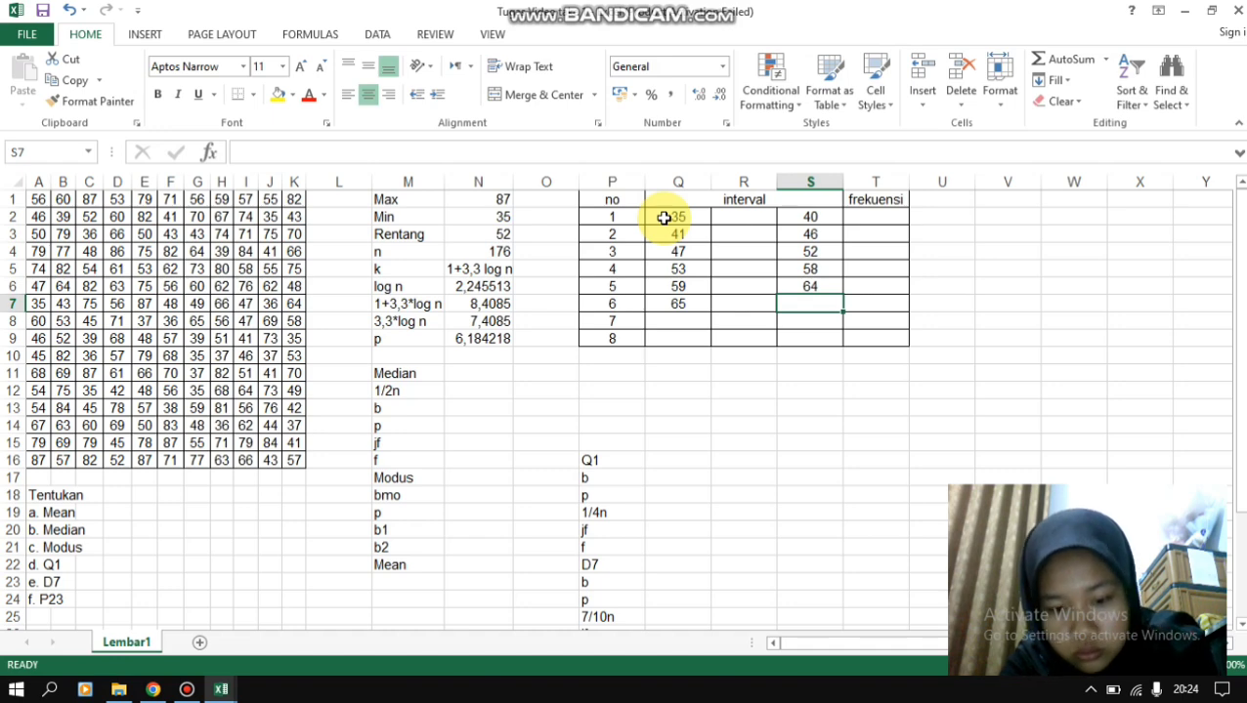
{"action": "type", "text": "70"}
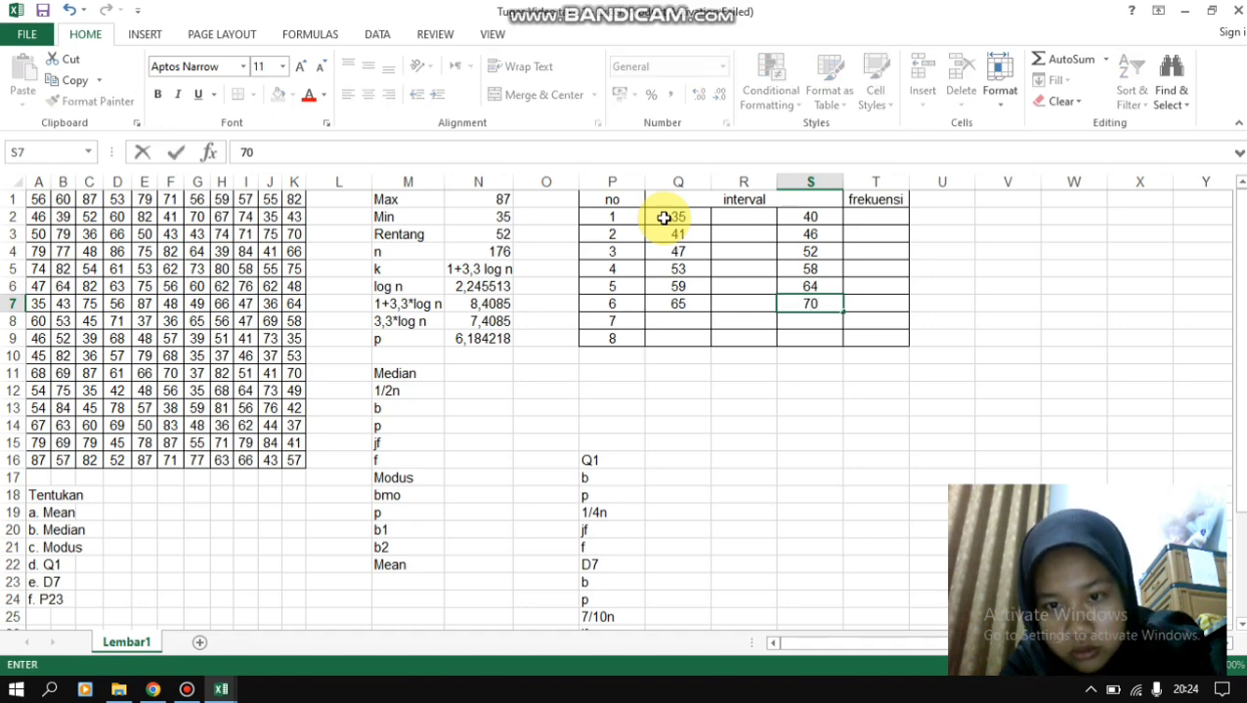
{"action": "key", "text": "Return"}
- Enter the seventh class interval in row 8, with 71 in Q8 and 76 in S8
{"action": "key", "text": "Left"}
{"action": "key", "text": "Left"}
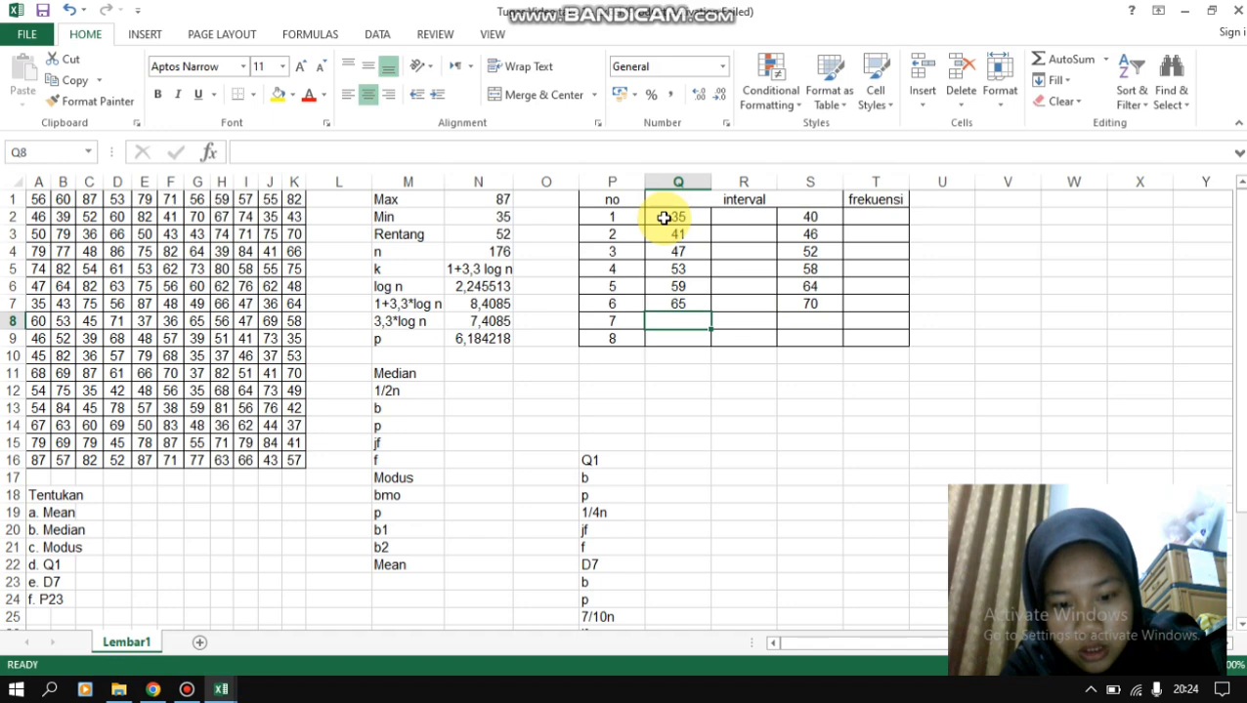
{"action": "type", "text": "71"}
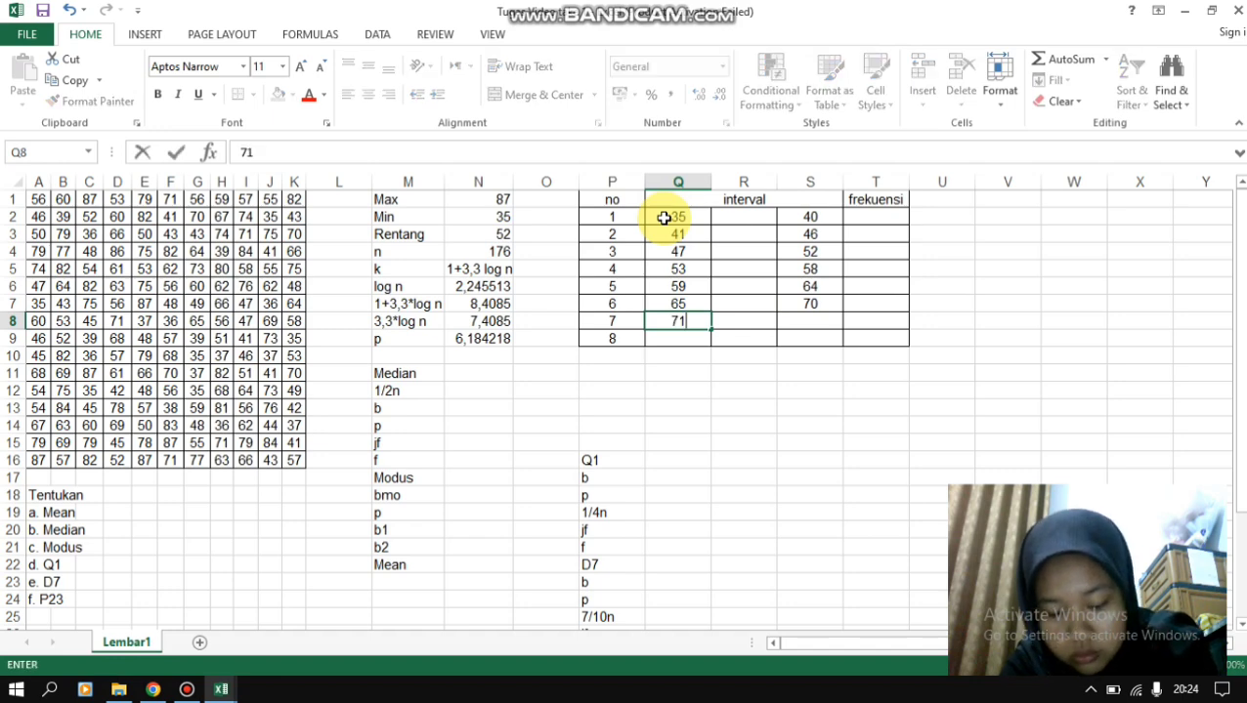
{"action": "key", "text": "Right"}
{"action": "key", "text": "Right"}
{"action": "key", "text": "Right"}
{"action": "key", "text": "Left"}
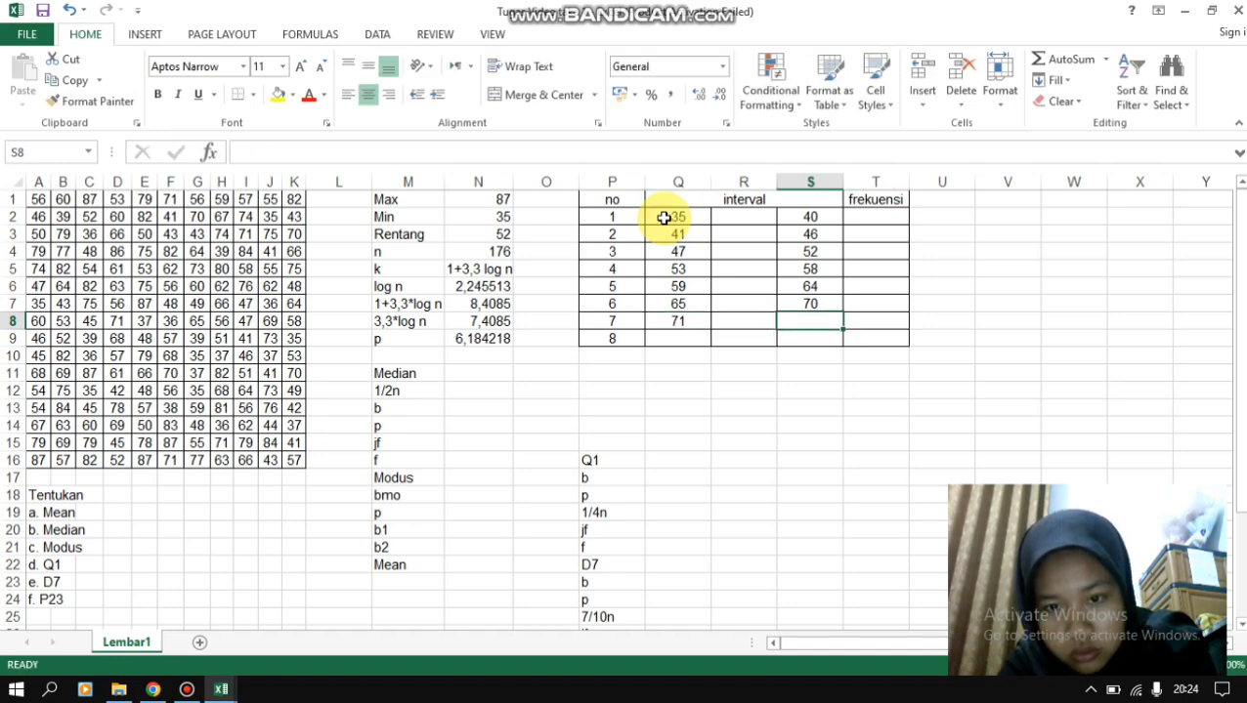
{"action": "type", "text": "76"}
{"action": "key", "text": "Return"}
- Enter the eighth class interval in row 9, with 77 in Q9 and 82 in S9
{"action": "key", "text": "Left"}
{"action": "key", "text": "Left"}
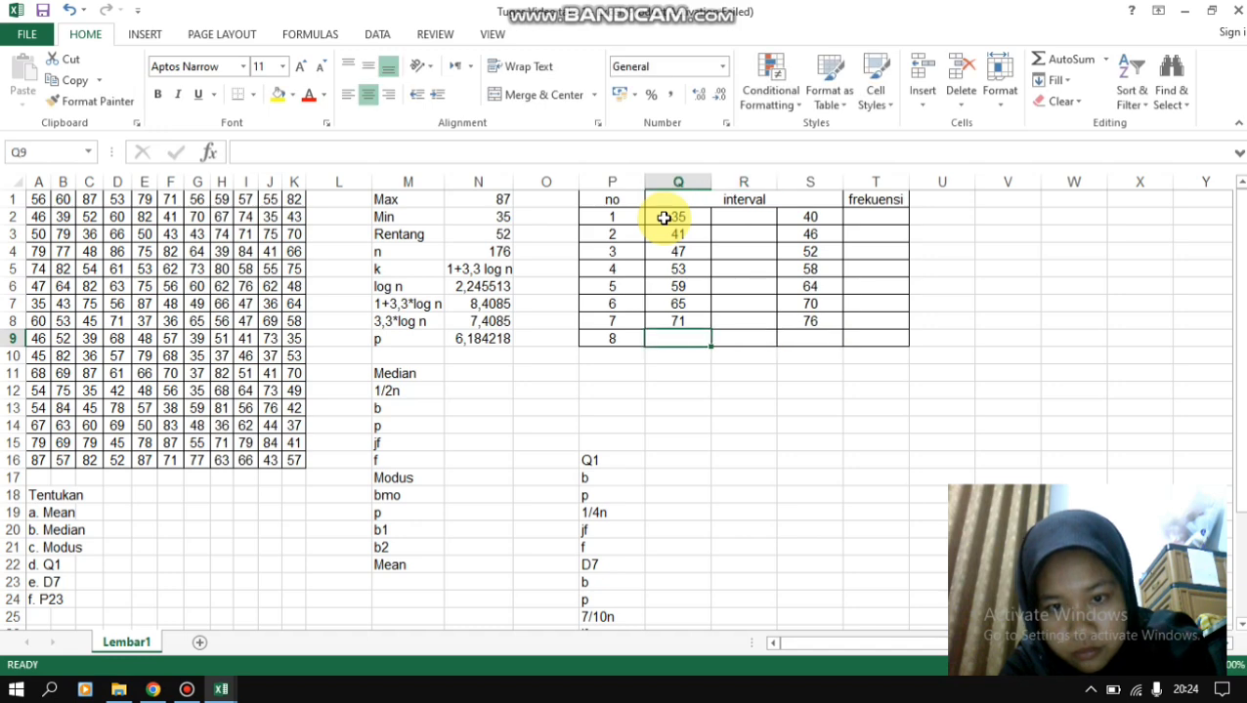
{"action": "type", "text": "77"}
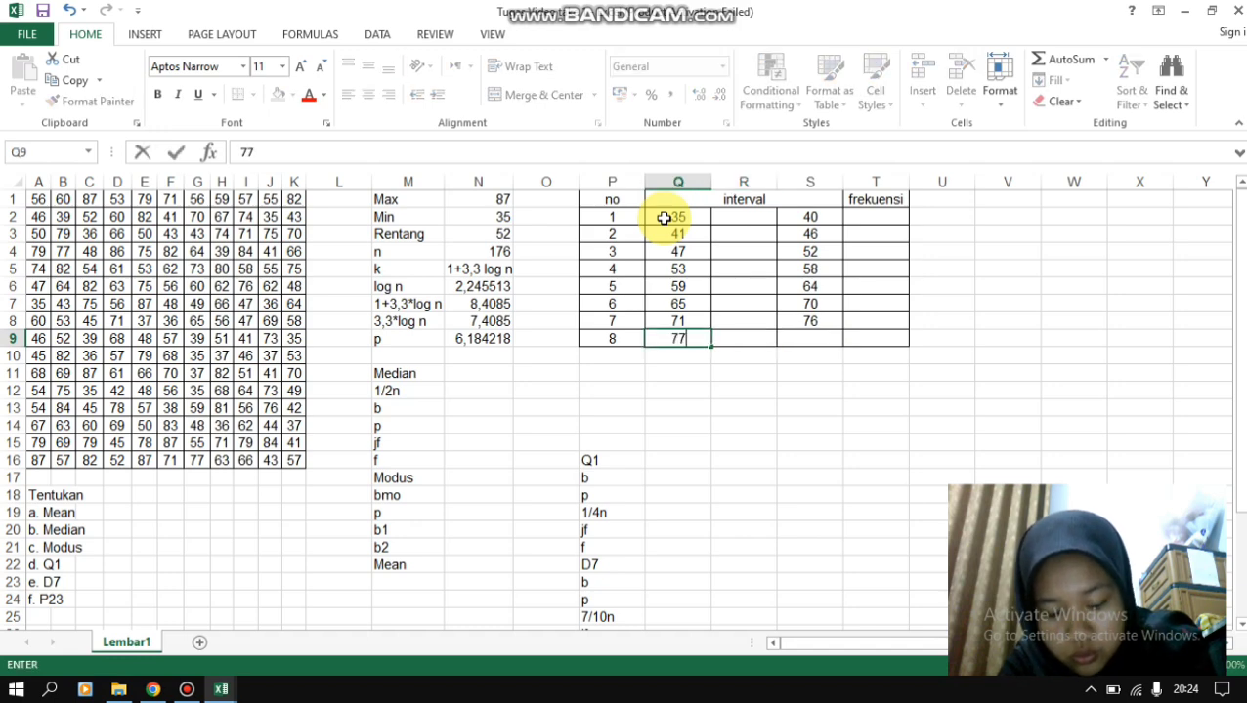
{"action": "key", "text": "Right"}
{"action": "key", "text": "Right"}
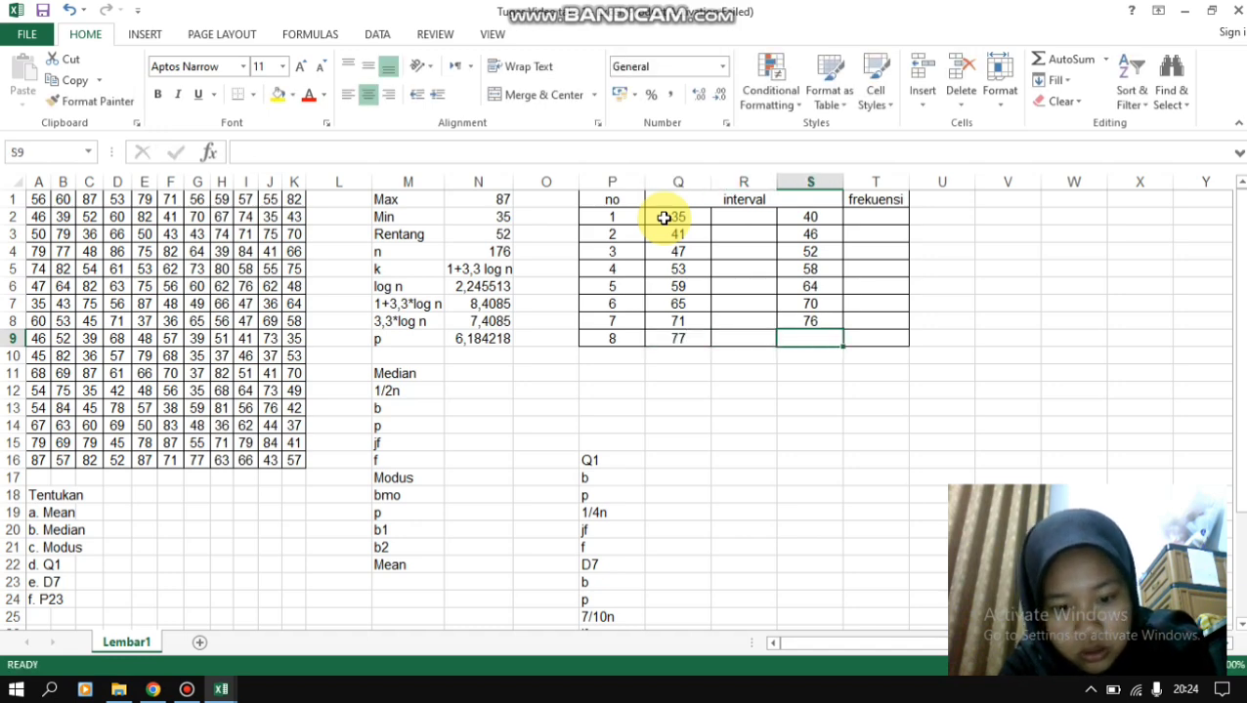
{"action": "type", "text": "82"}
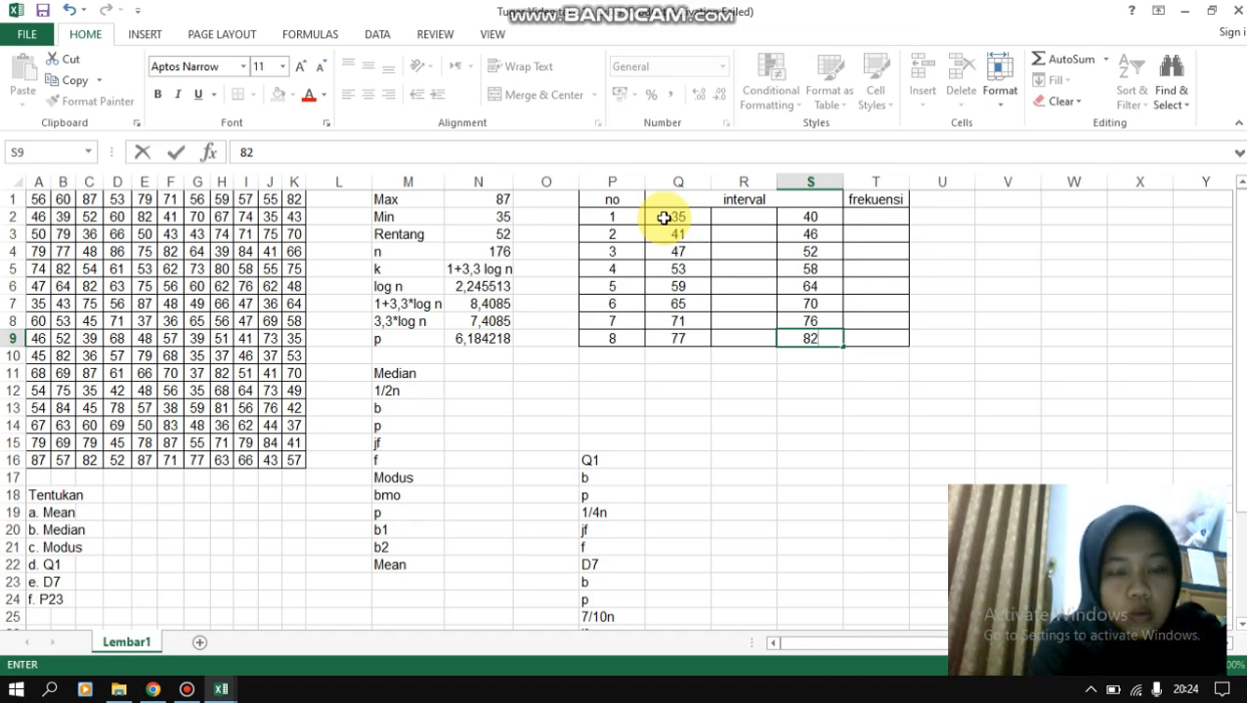
{"action": "key", "text": "Return"}
- Add a ninth class below the table in row 10, with 9 in P10, 83 in Q10 and 88 in S10
{"action": "key", "text": "Left"}
{"action": "key", "text": "Left"}
{"action": "key", "text": "Left"}
{"action": "key", "text": "Right"}
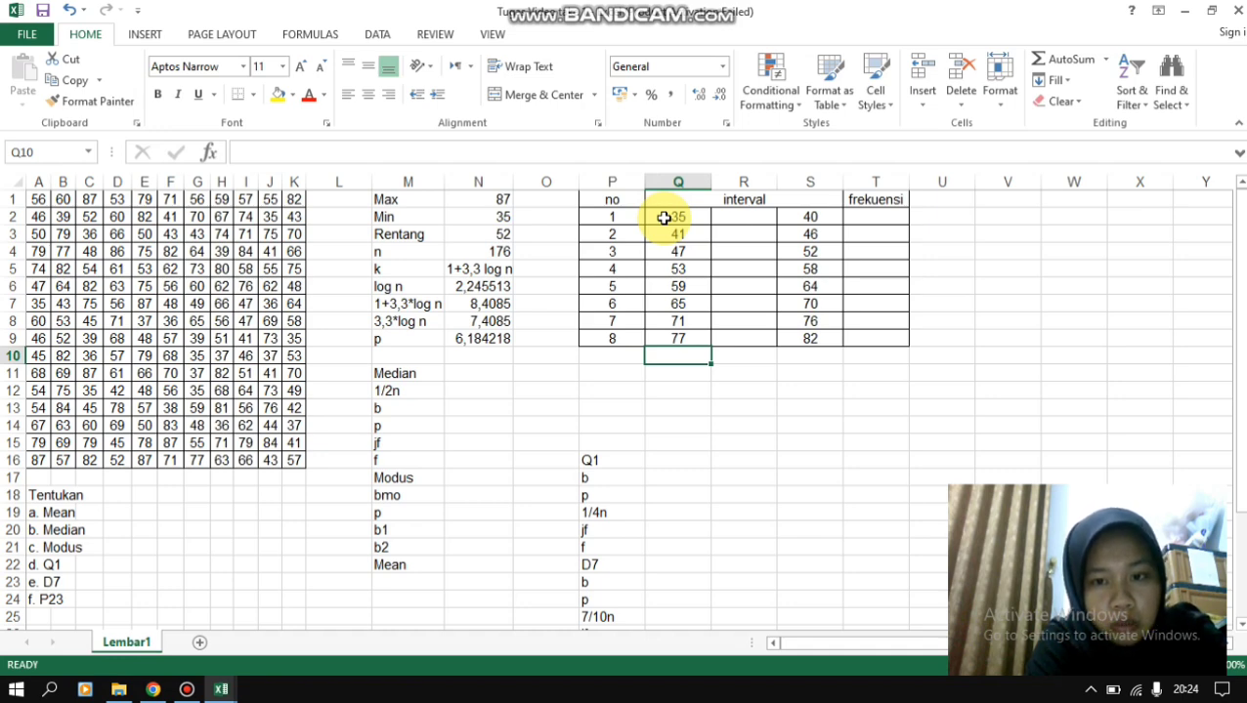
{"action": "key", "text": "Left"}
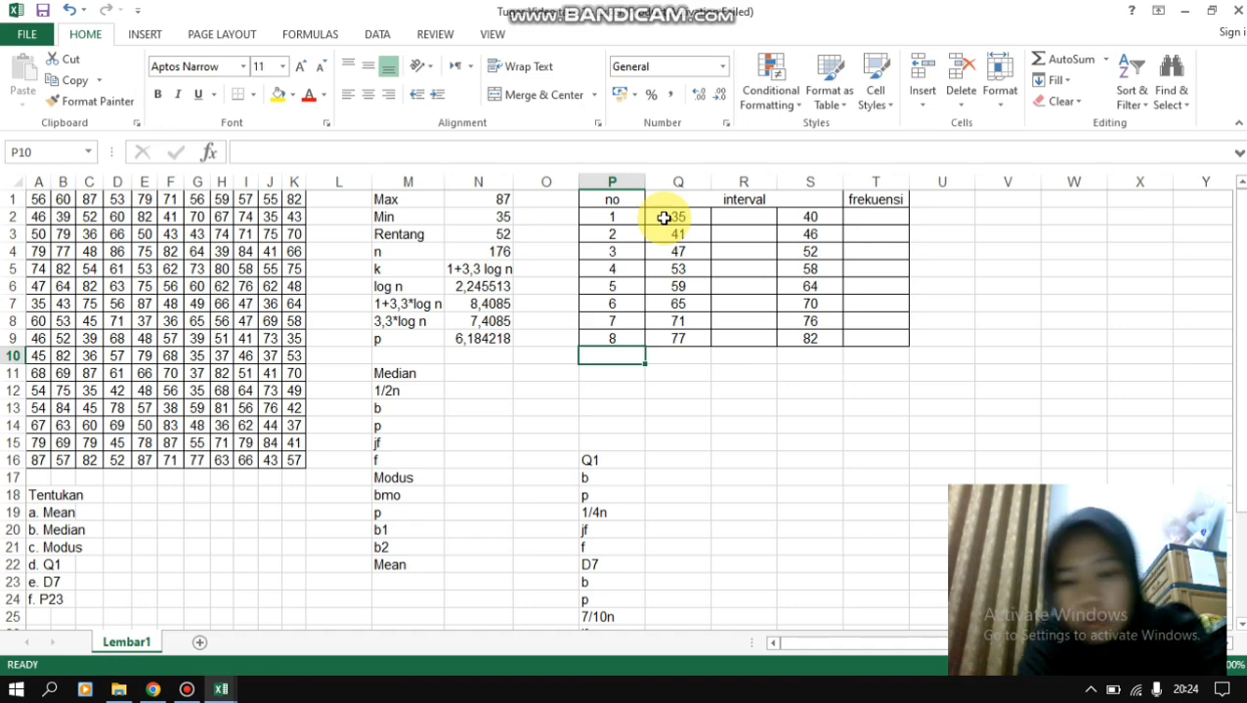
{"action": "type", "text": "9"}
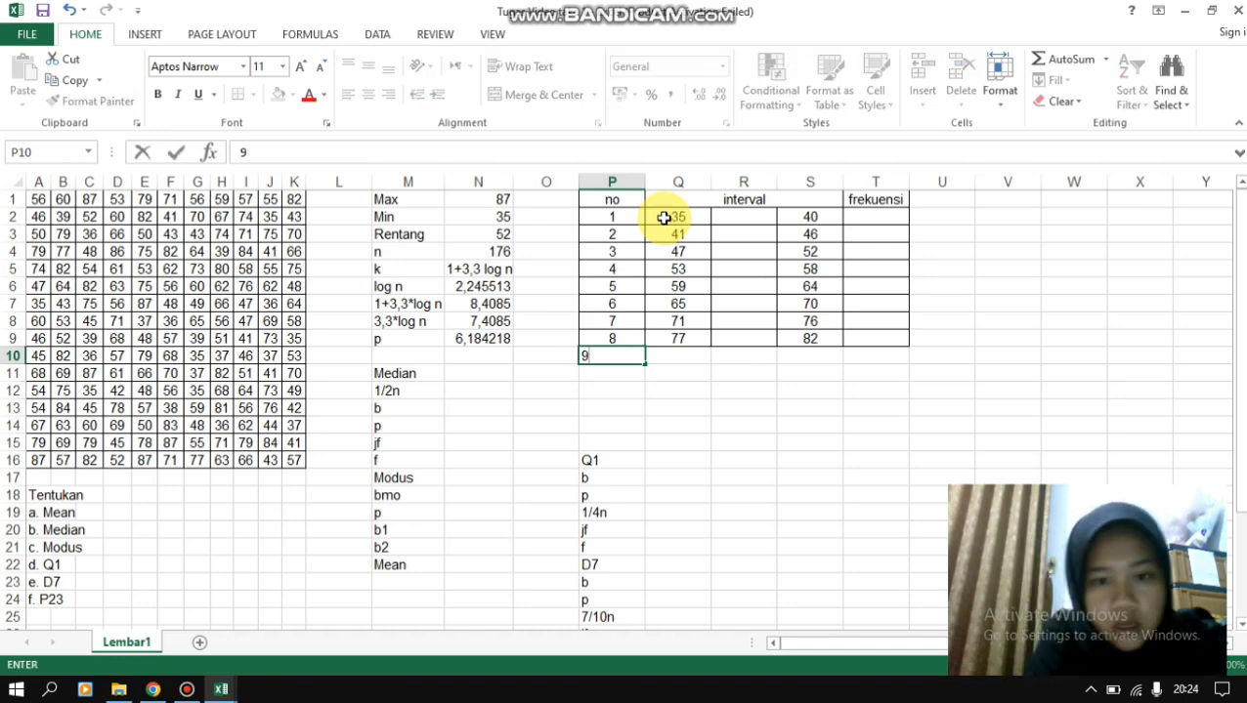
{"action": "key", "text": "Tab"}
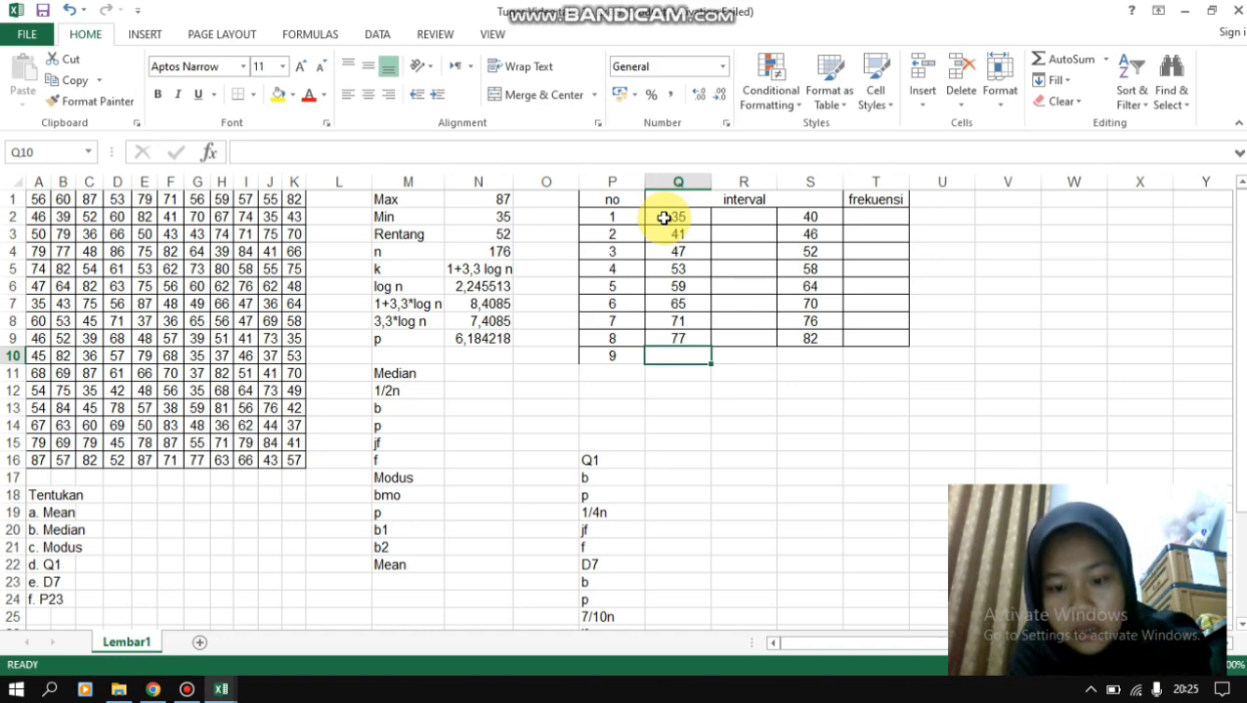
{"action": "type", "text": "83"}
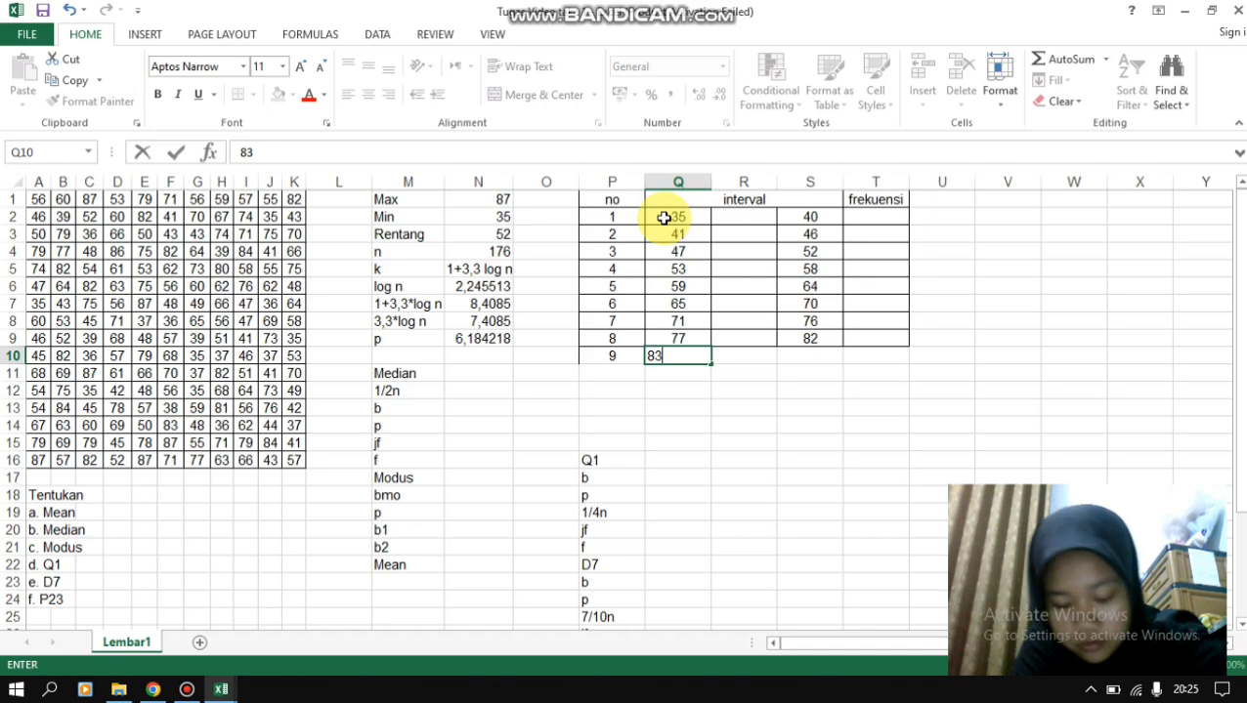
{"action": "key", "text": "Tab"}
{"action": "key", "text": "Tab"}
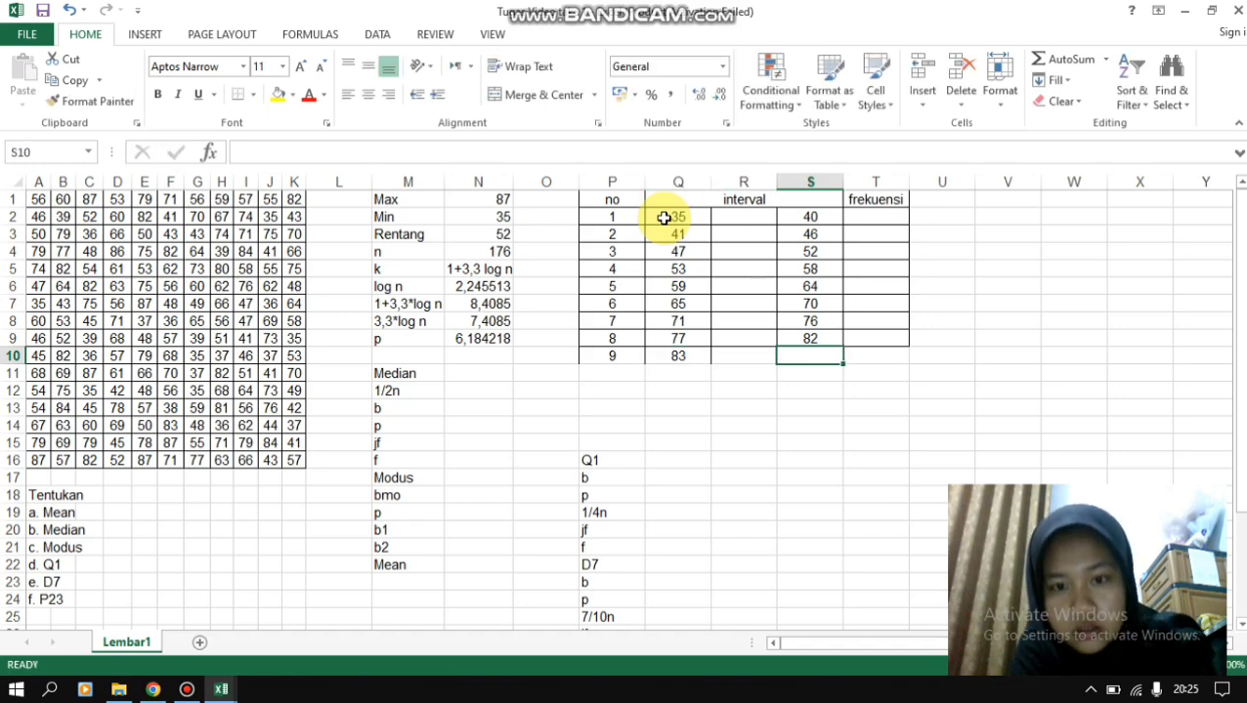
{"action": "type", "text": "88"}
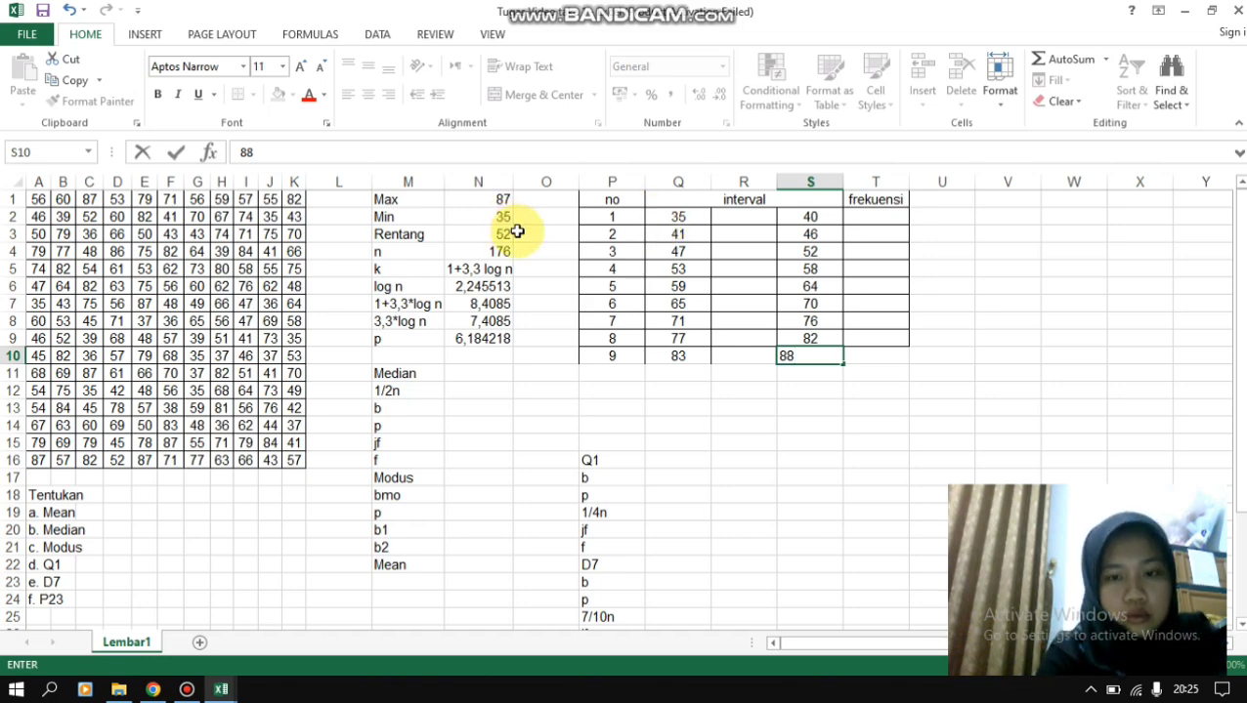
- Apply All Borders to the new ninth row of the frequency table, P10 through T10
{"action": "left_click_drag", "start_coordinate": [615, 354], "coordinate": [898, 356]}
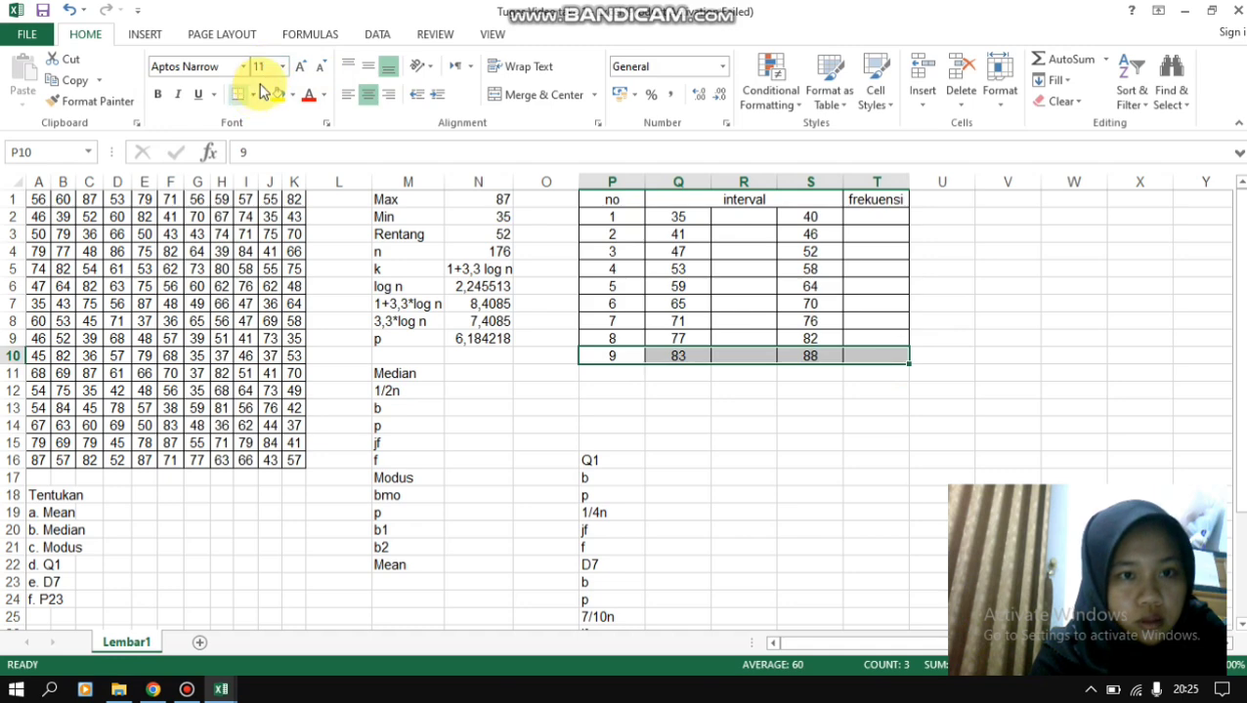
{"action": "left_click", "coordinate": [253, 94]}
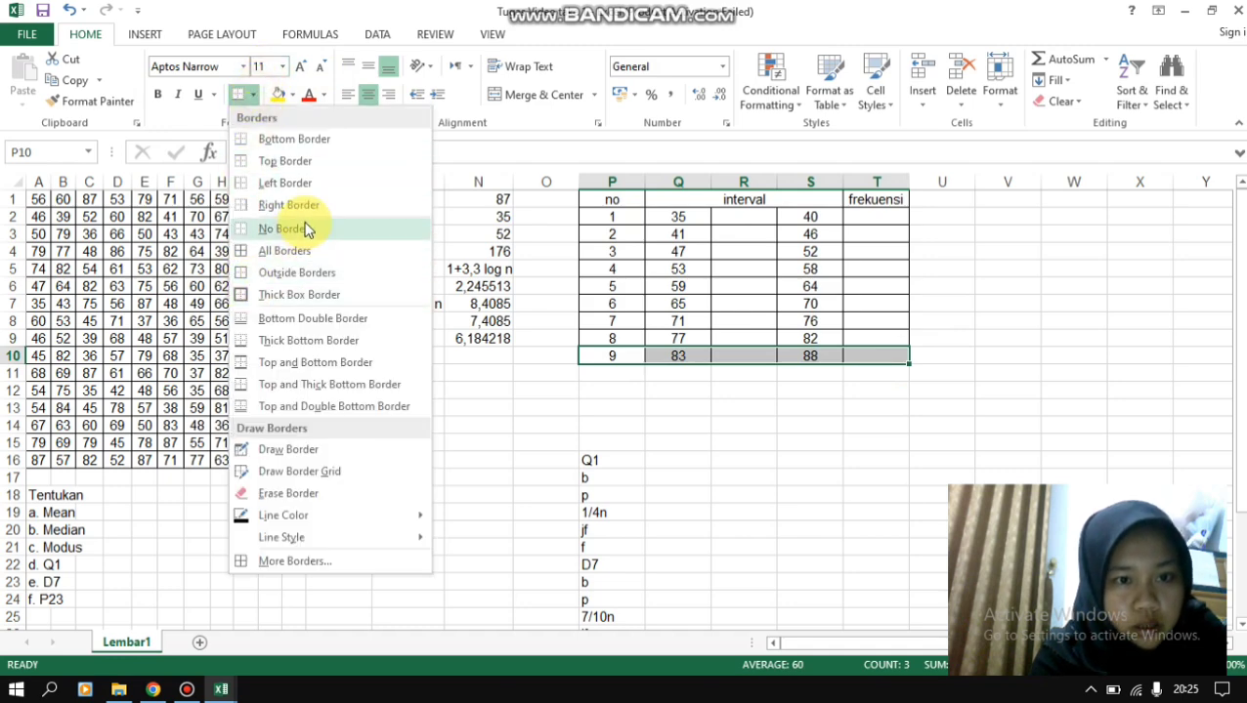
{"action": "left_click", "coordinate": [283, 248]}
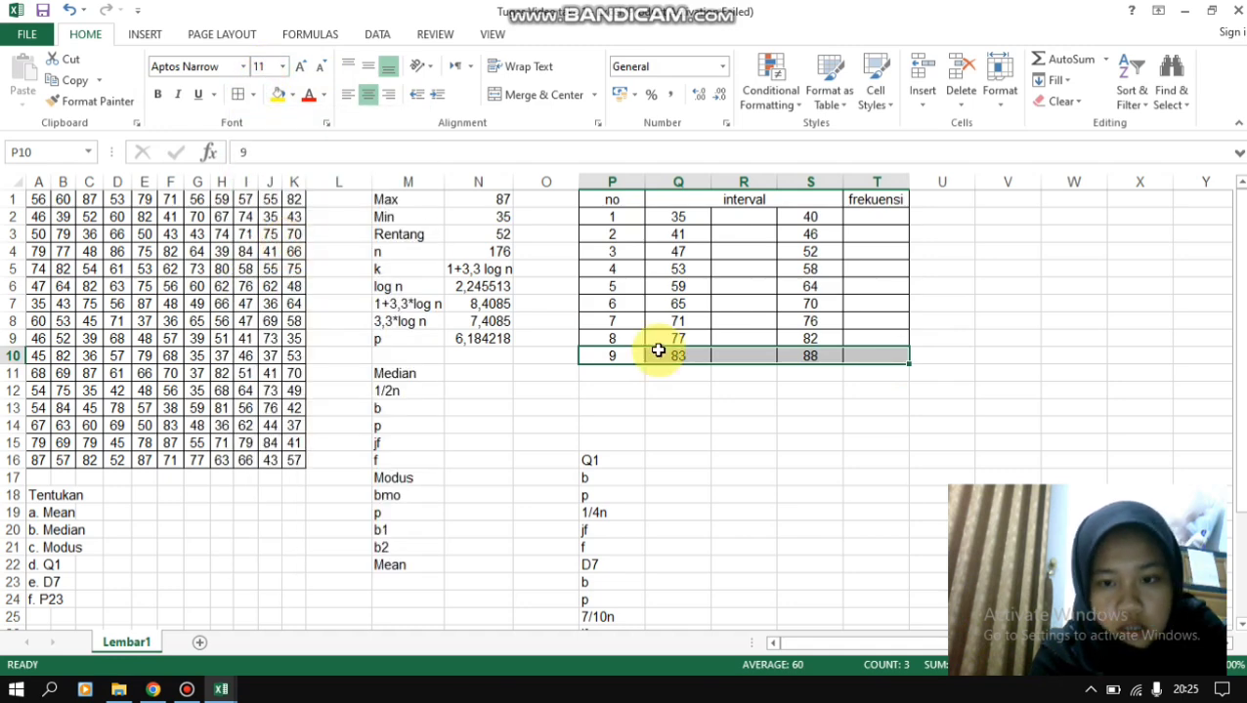
{"action": "left_click", "coordinate": [837, 423]}
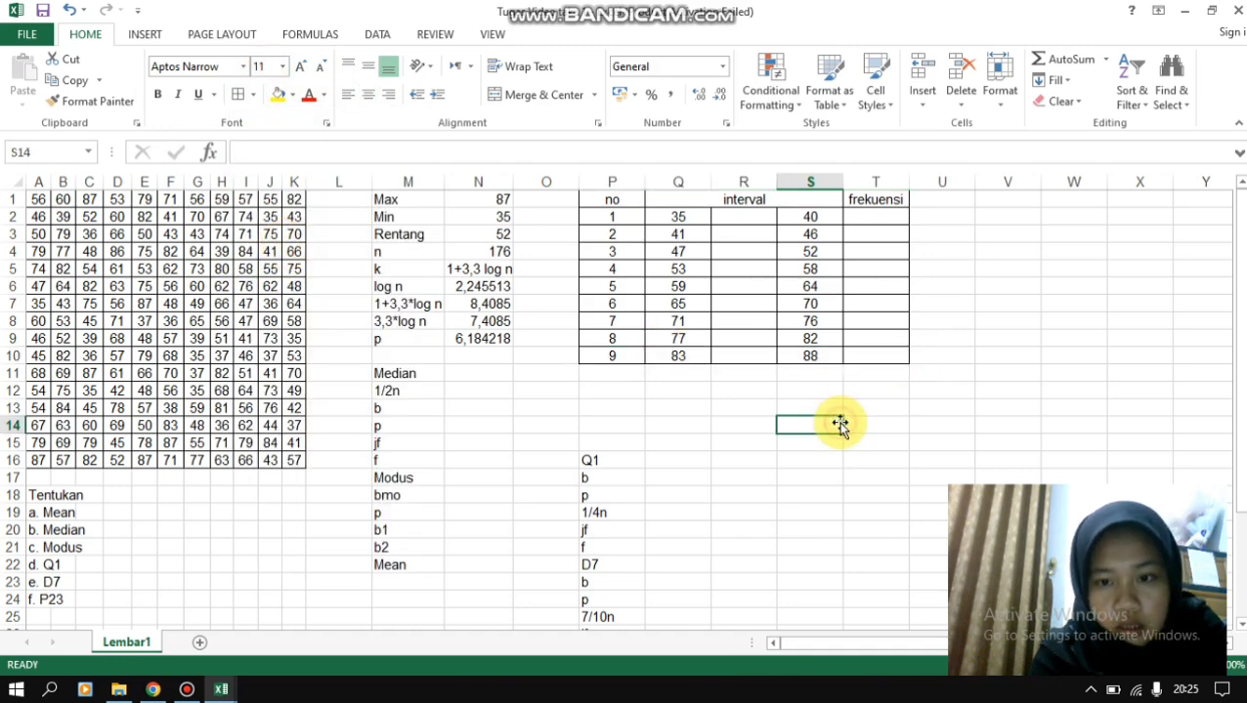
{"action": "left_click", "coordinate": [886, 217]}
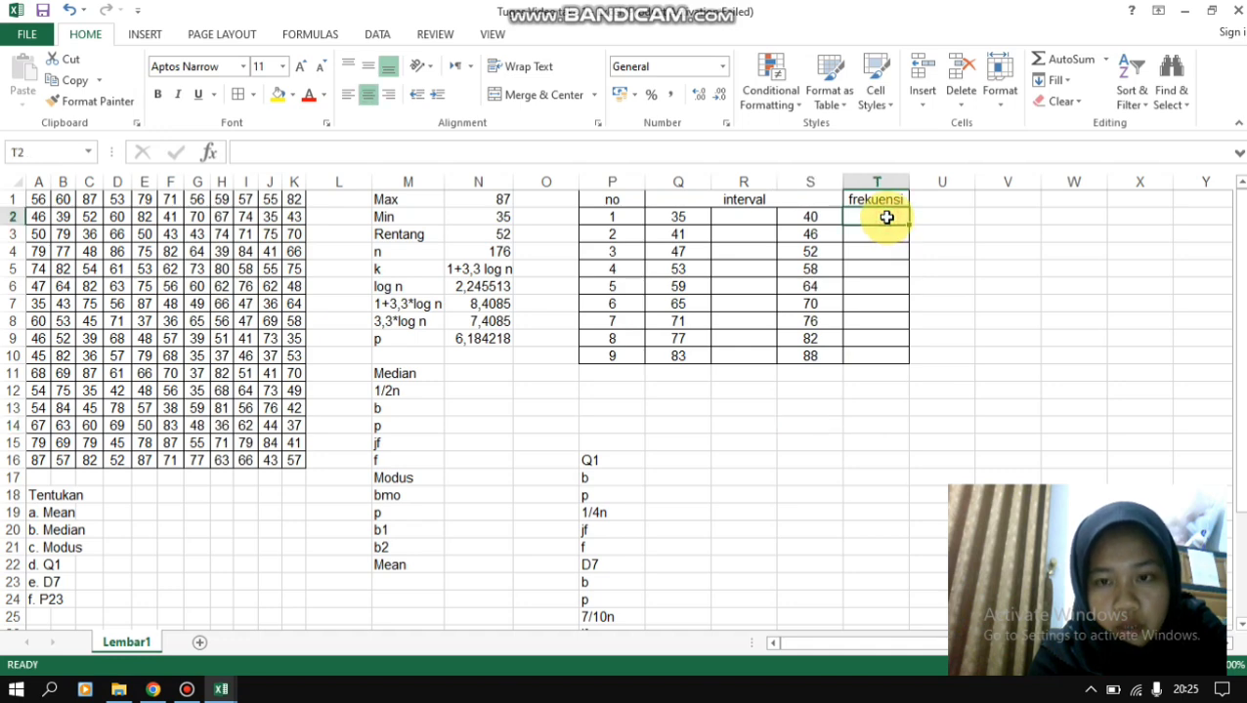
{"action": "key", "text": "Return"}
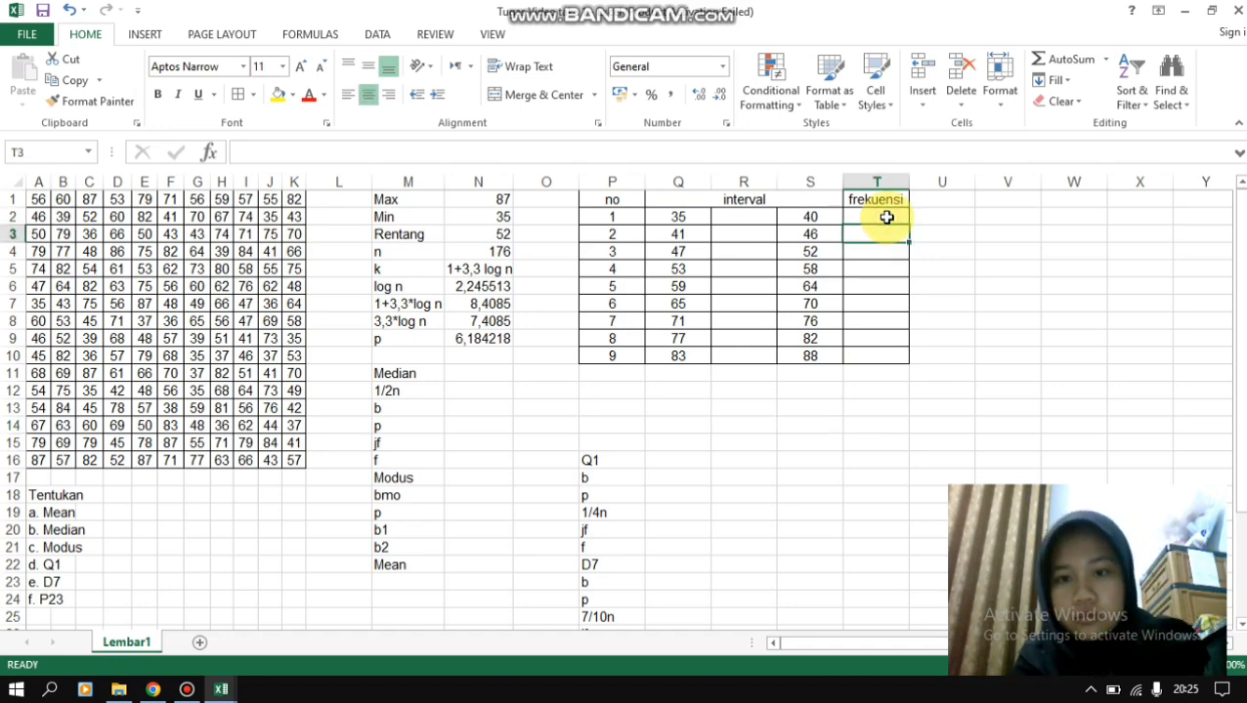
{"action": "key", "text": "Down"}
{"action": "key", "text": "Down"}
{"action": "key", "text": "Up"}
{"action": "key", "text": "Up"}
{"action": "key", "text": "Up"}
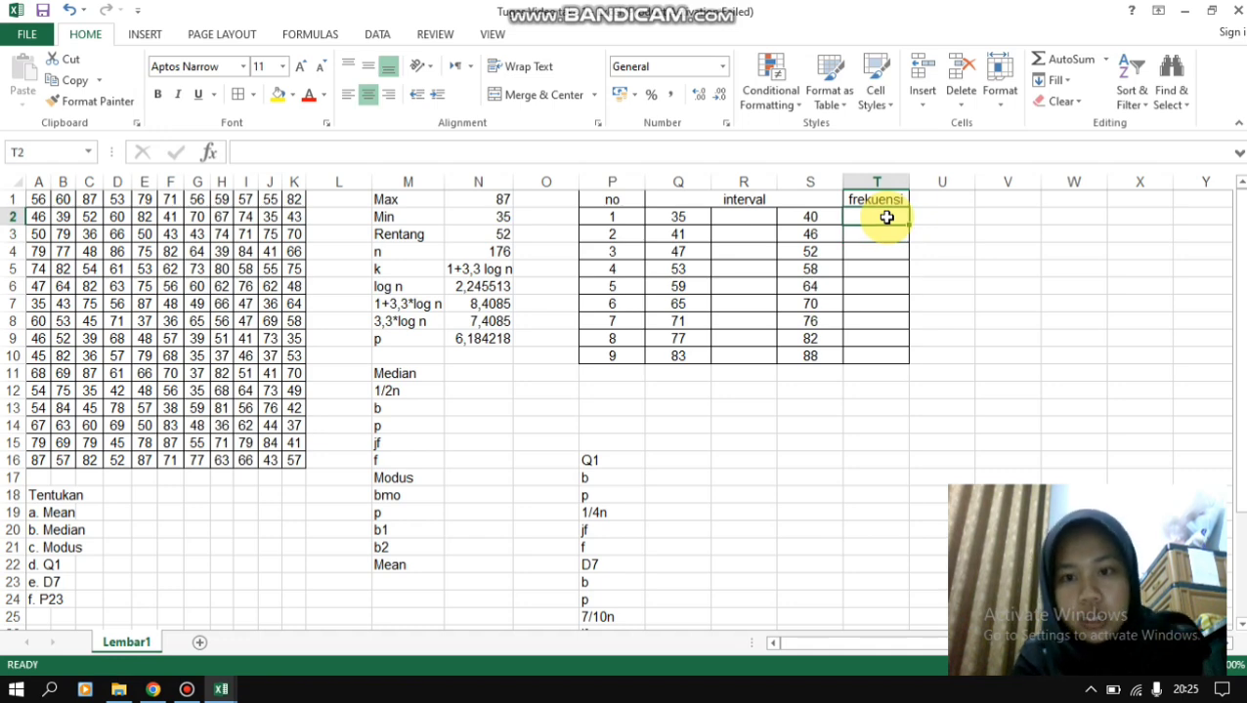
{"action": "left_click", "coordinate": [941, 217]}
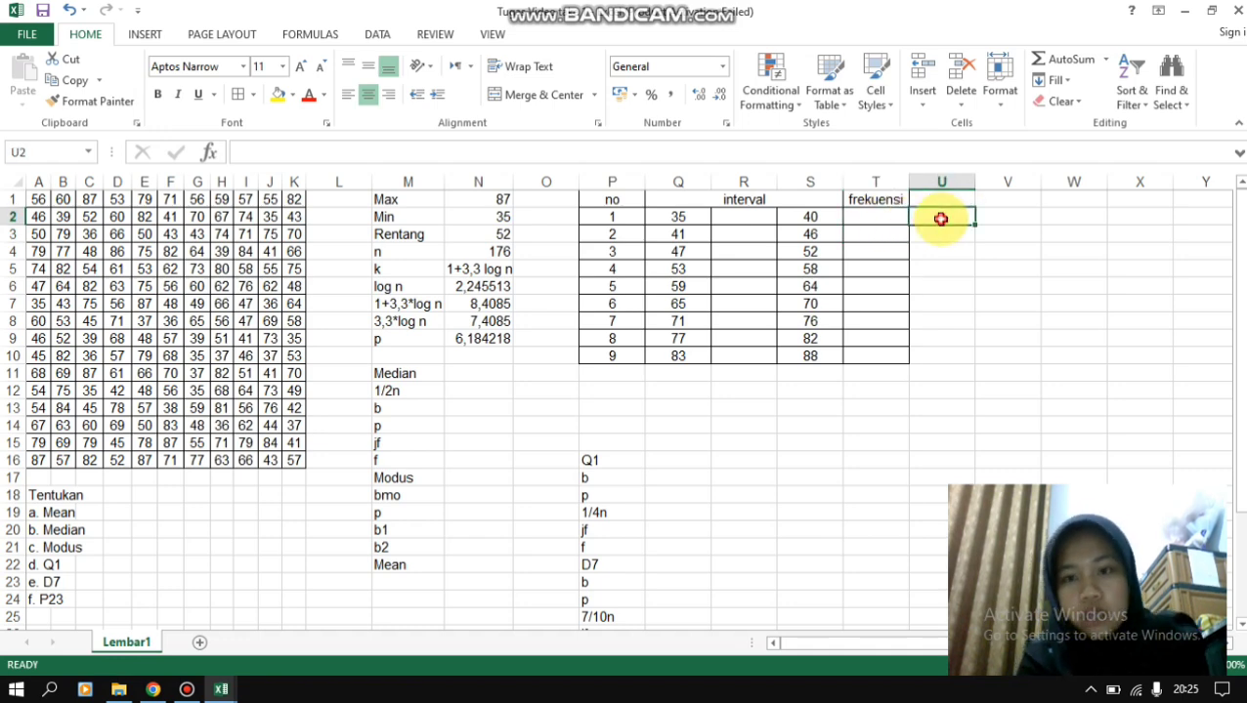
- Fill T2:T10 with one array formula, =FREQUENCY(A1:K16;S2:S10), to count the frequency of each class
{"action": "left_click", "coordinate": [876, 214]}
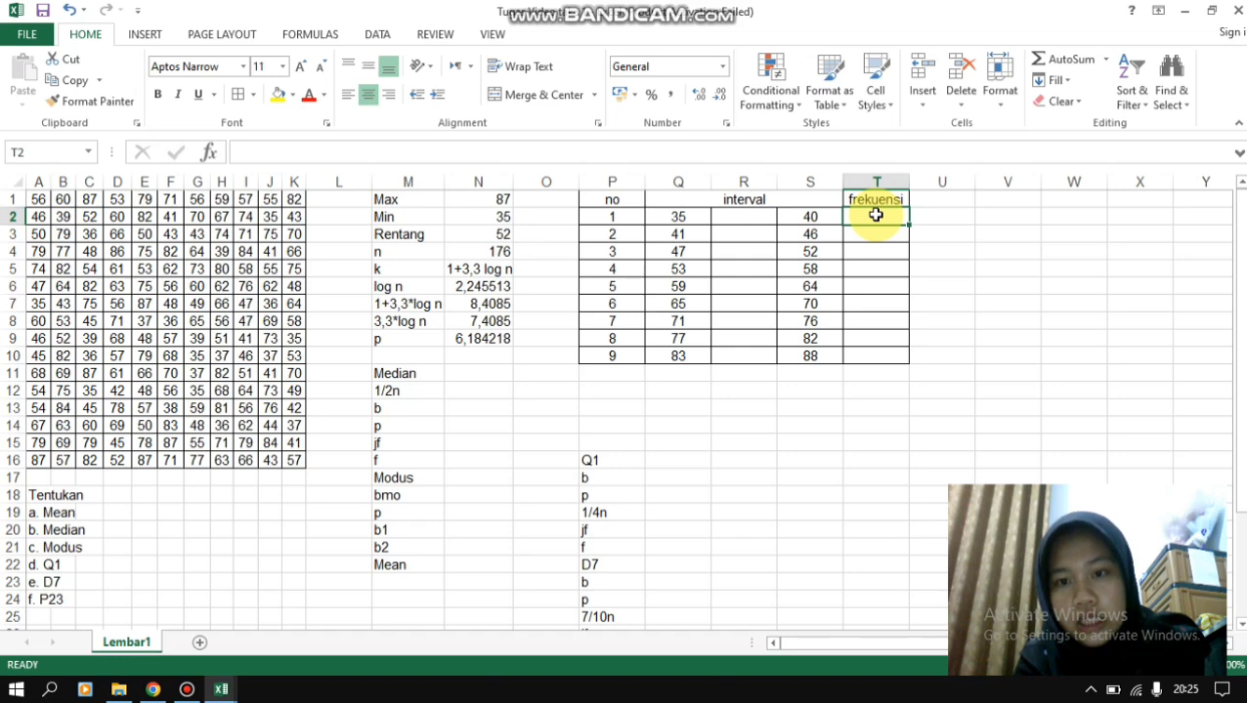
{"action": "key", "text": "shift+Down"}
{"action": "key", "text": "shift+Down"}
{"action": "key", "text": "shift+Down"}
{"action": "key", "text": "shift+Down"}
{"action": "key", "text": "shift+Down"}
{"action": "key", "text": "shift+Down"}
{"action": "key", "text": "shift+Down"}
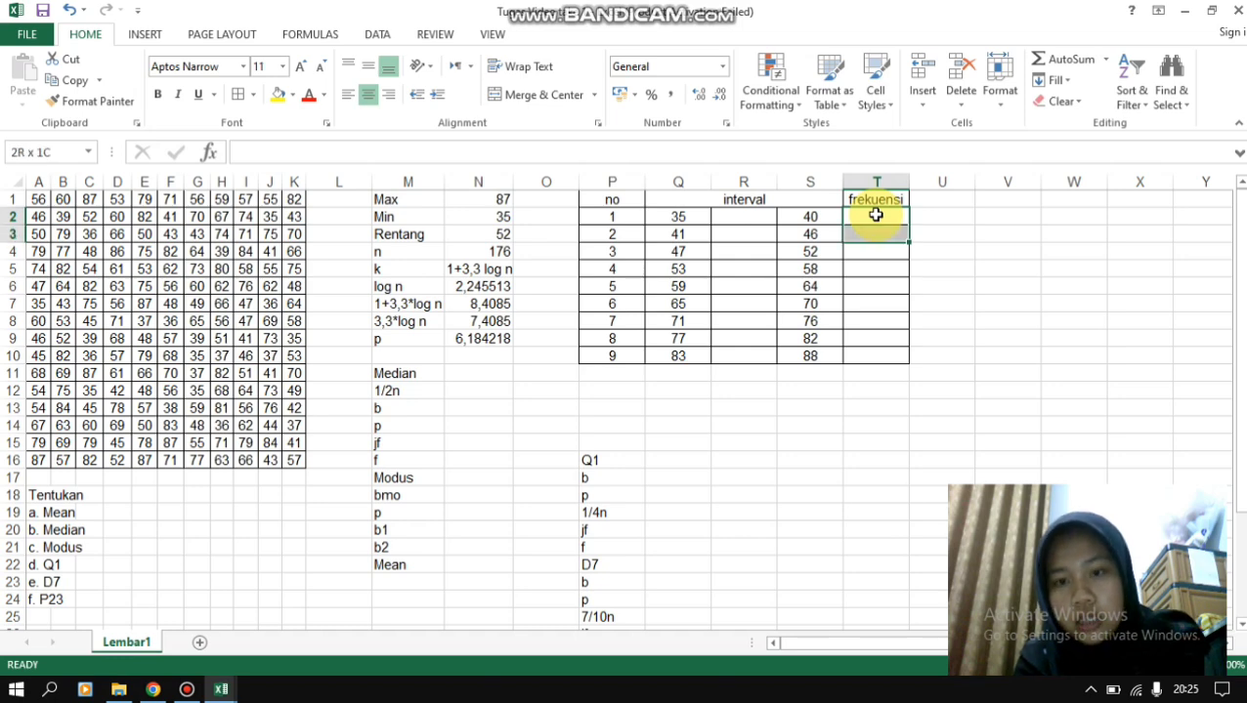
{"action": "key", "text": "shift+Down"}
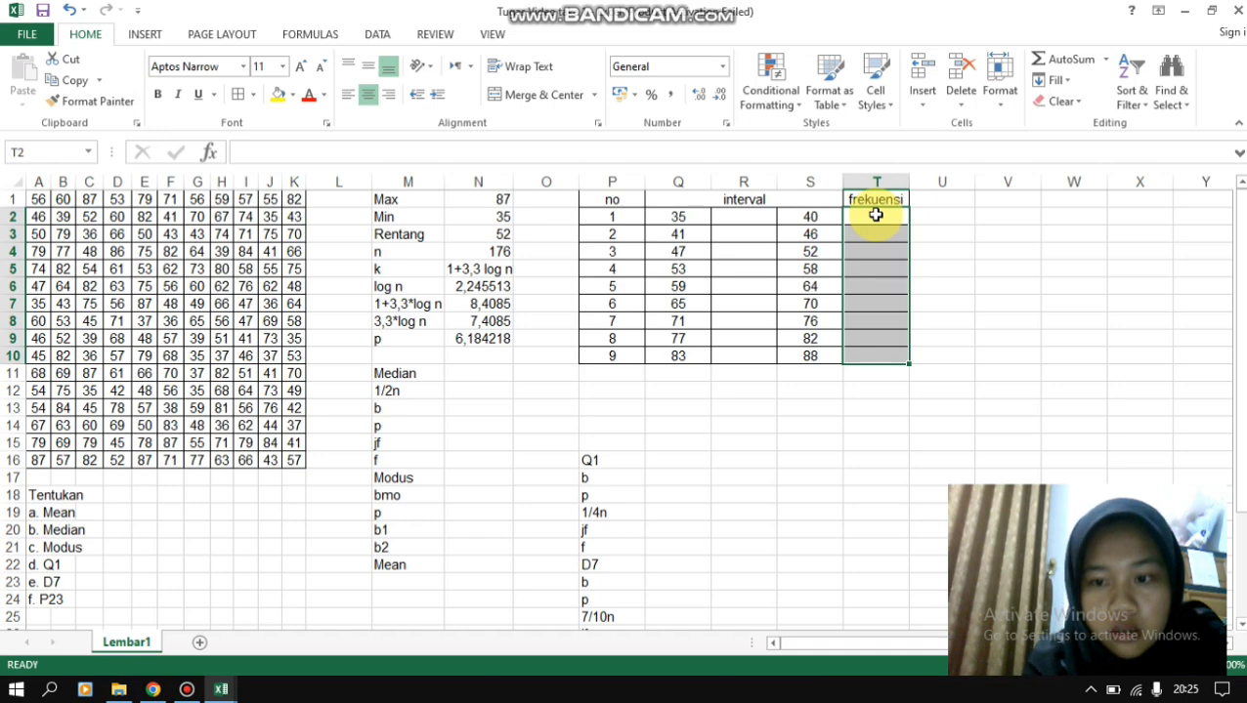
{"action": "type", "text": "=fre"}
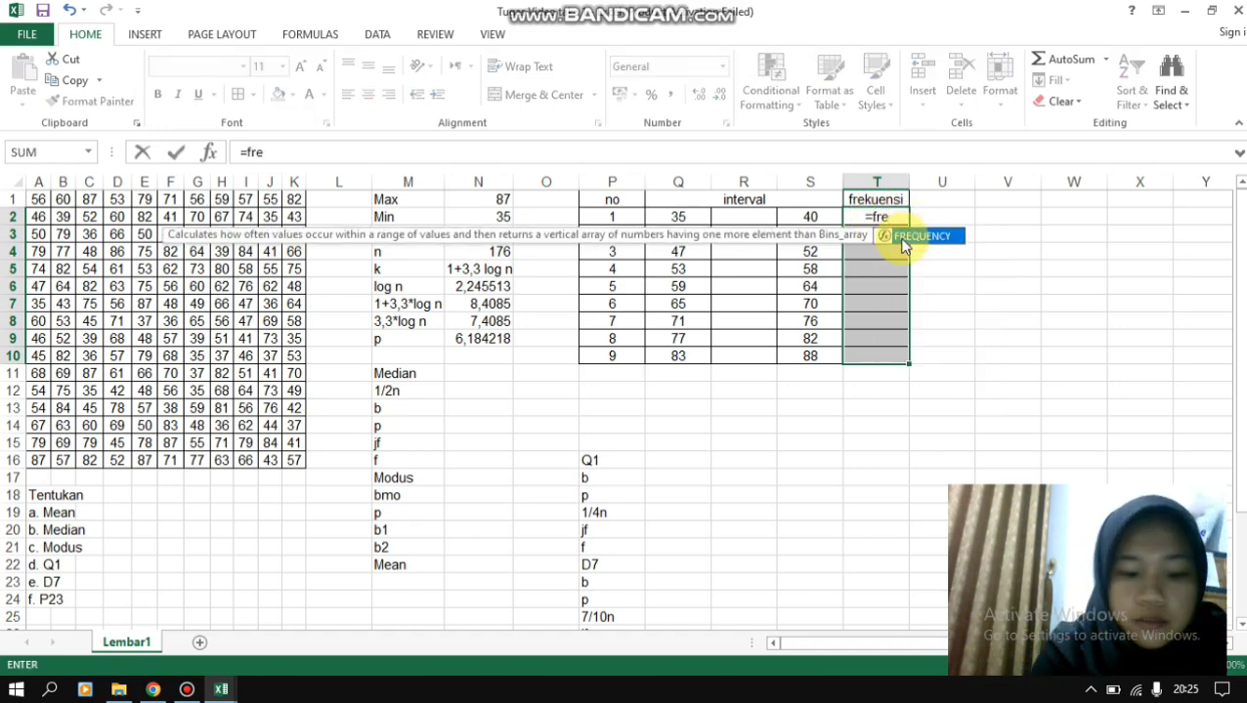
{"action": "type", "text": "que"}
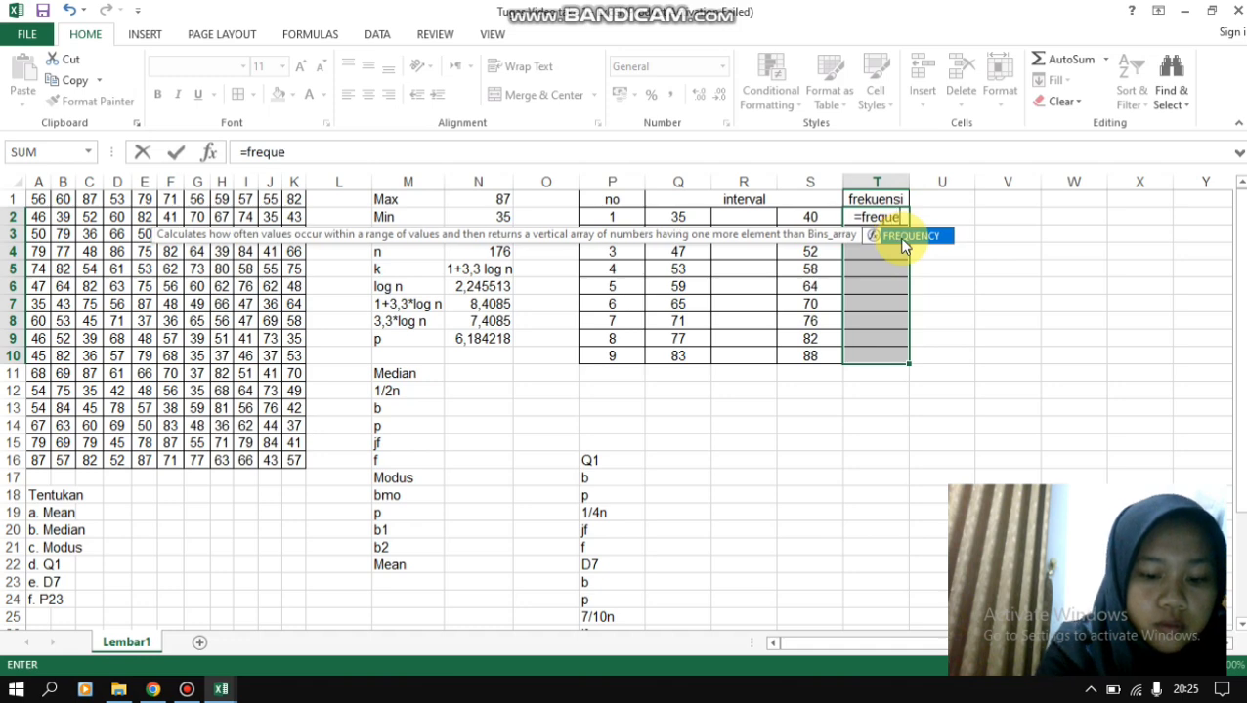
{"action": "type", "text": "ncy"}
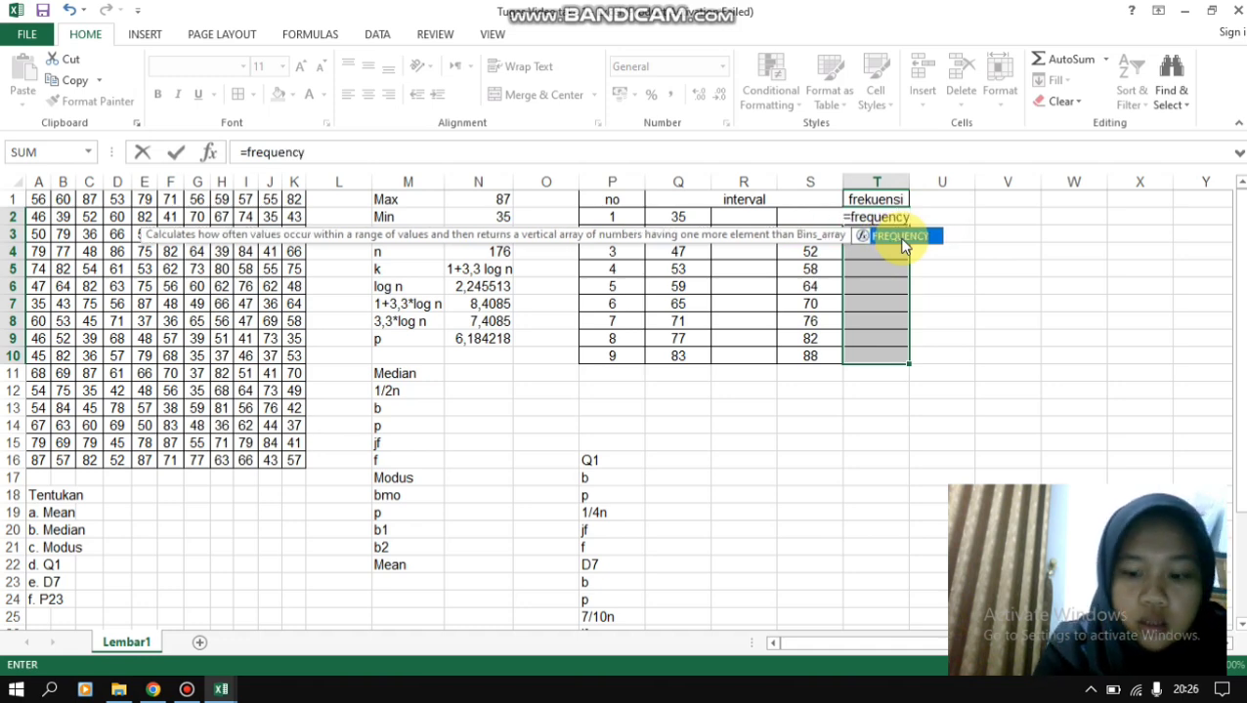
{"action": "type", "text": "("}
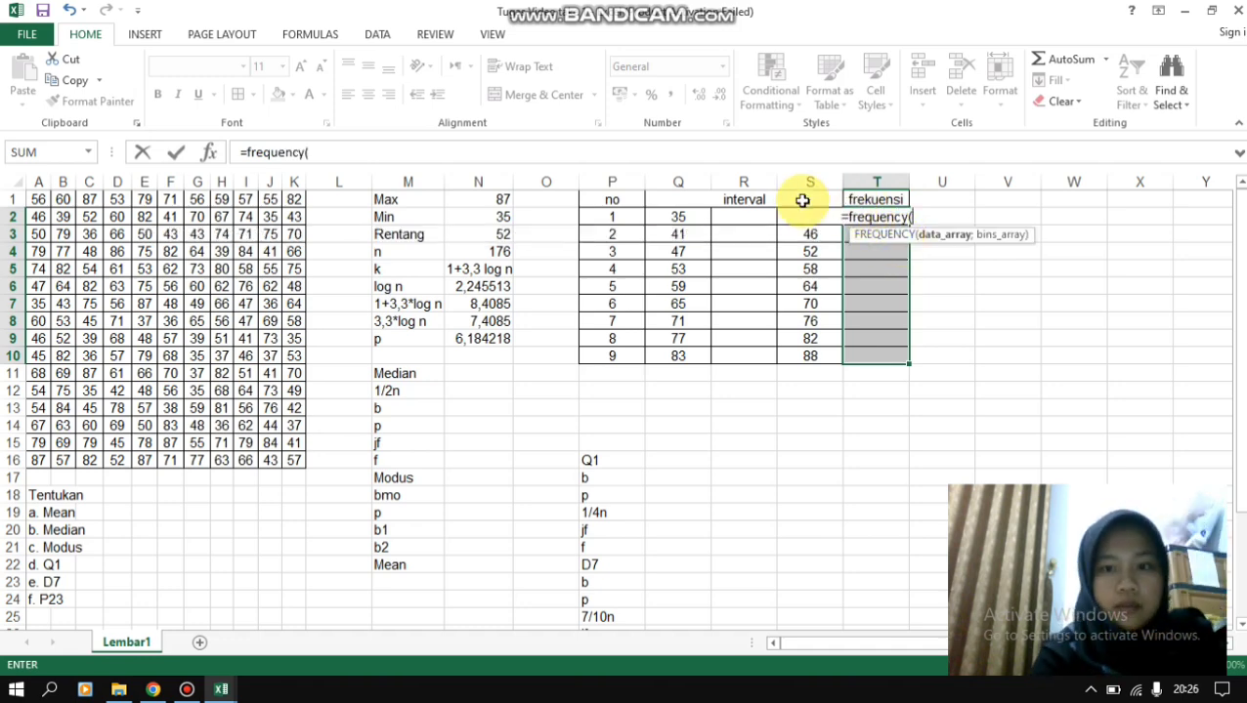
{"action": "left_click_drag", "start_coordinate": [34, 202], "coordinate": [297, 456]}
{"action": "type", "text": ";"}
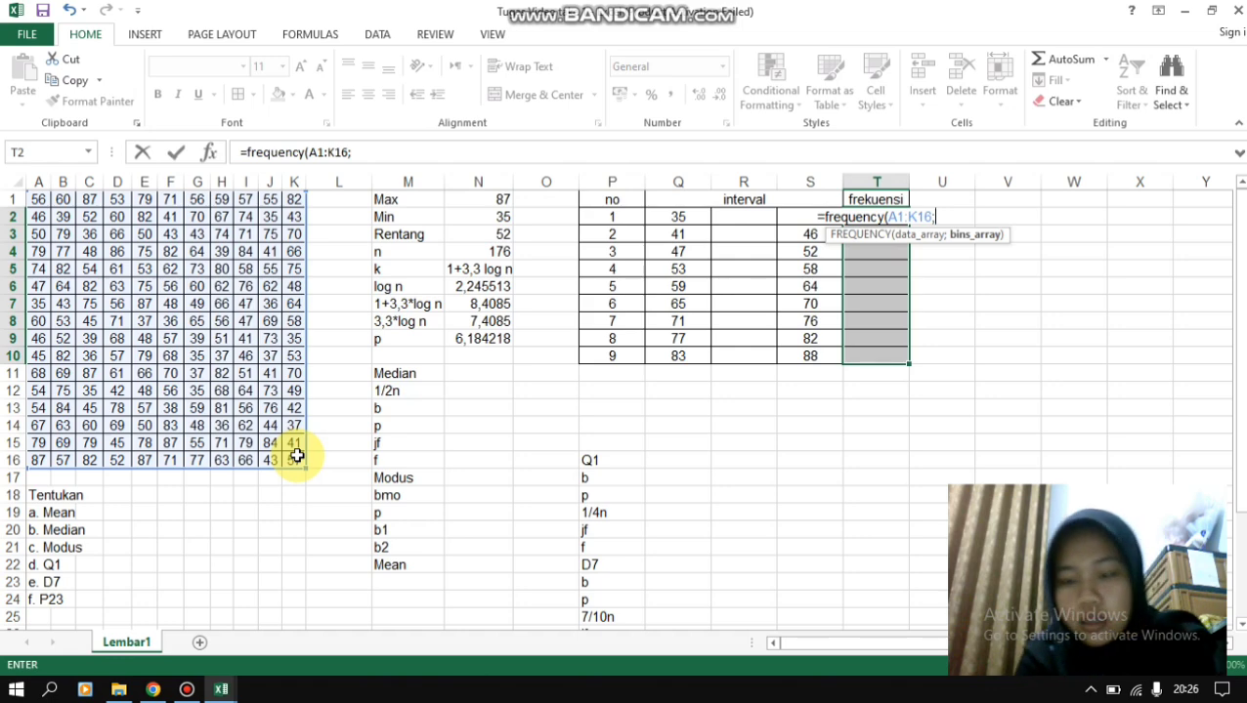
{"action": "key", "text": "Left"}
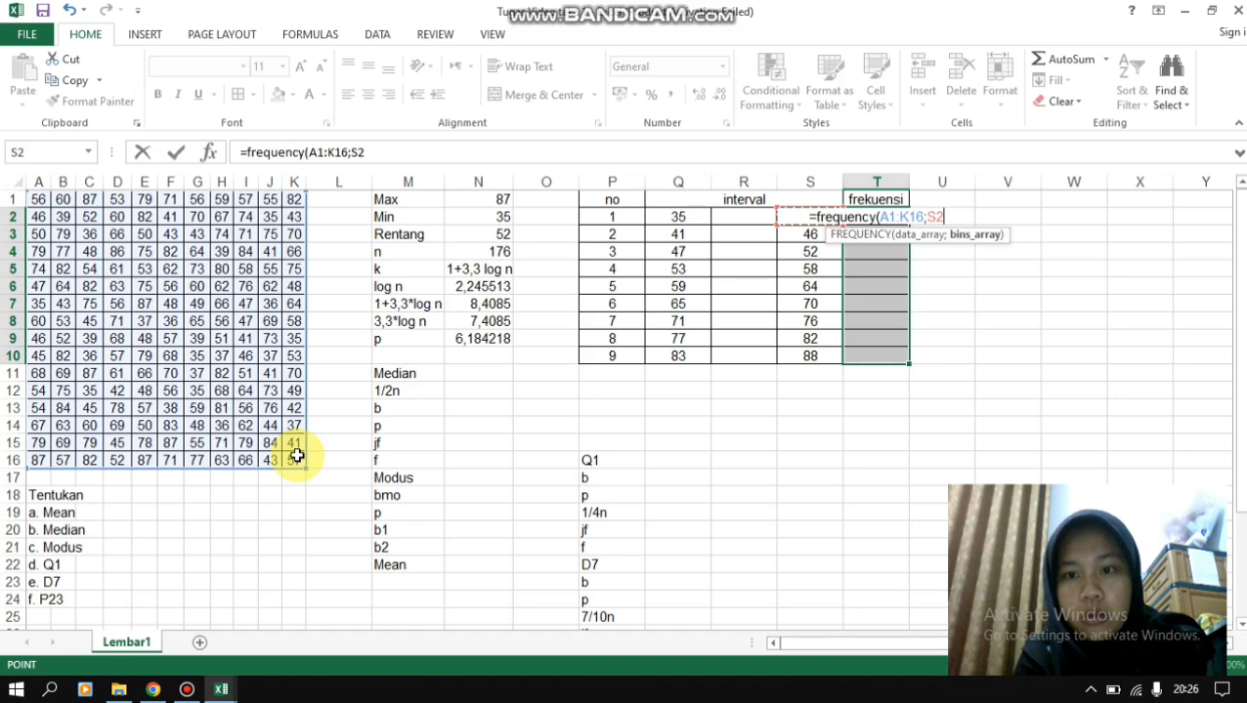
{"action": "key", "text": "shift+Down"}
{"action": "key", "text": "shift+Down"}
{"action": "key", "text": "shift+Down"}
{"action": "key", "text": "shift+Down"}
{"action": "key", "text": "shift+Down"}
{"action": "key", "text": "shift+Down"}
{"action": "key", "text": "shift+Down"}
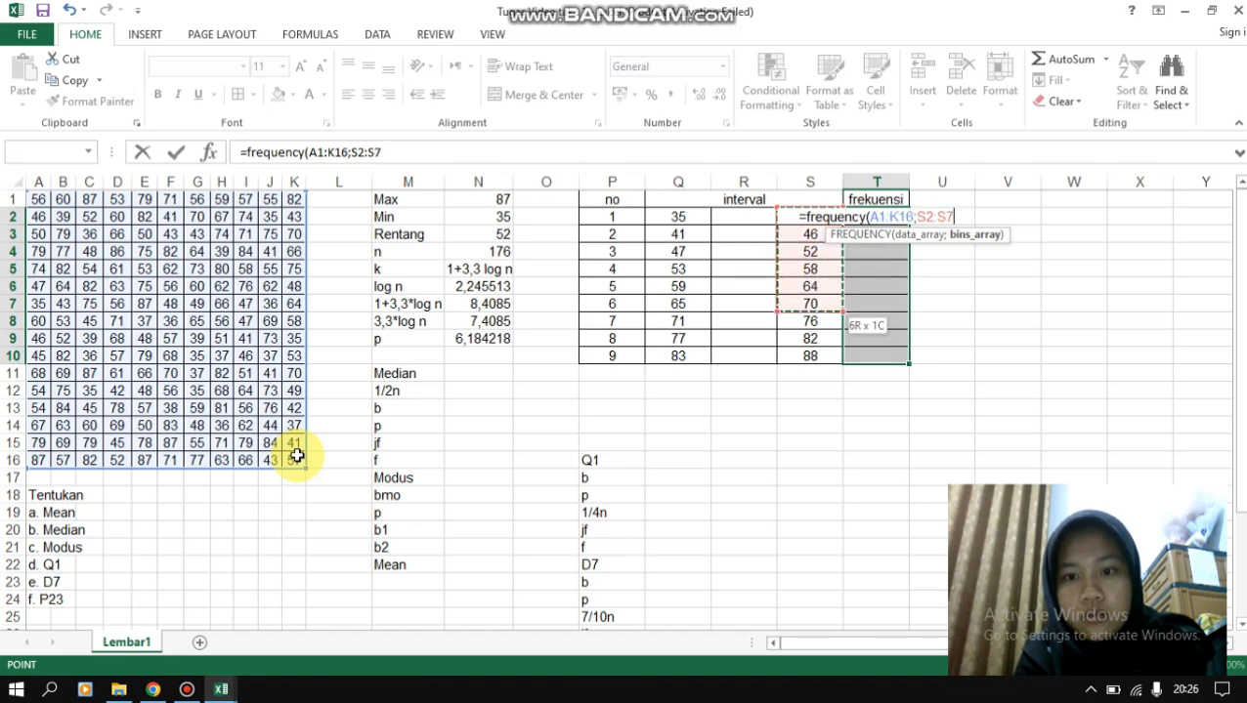
{"action": "key", "text": "shift+Down"}
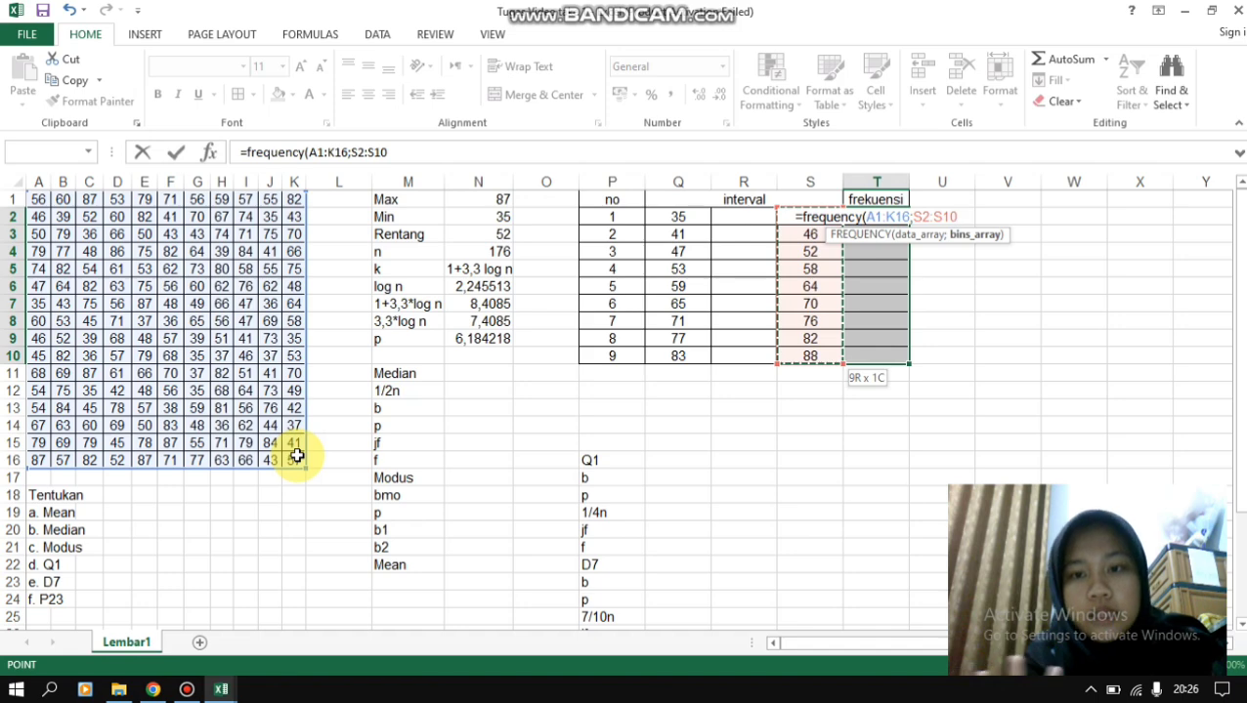
{"action": "type", "text": ")"}
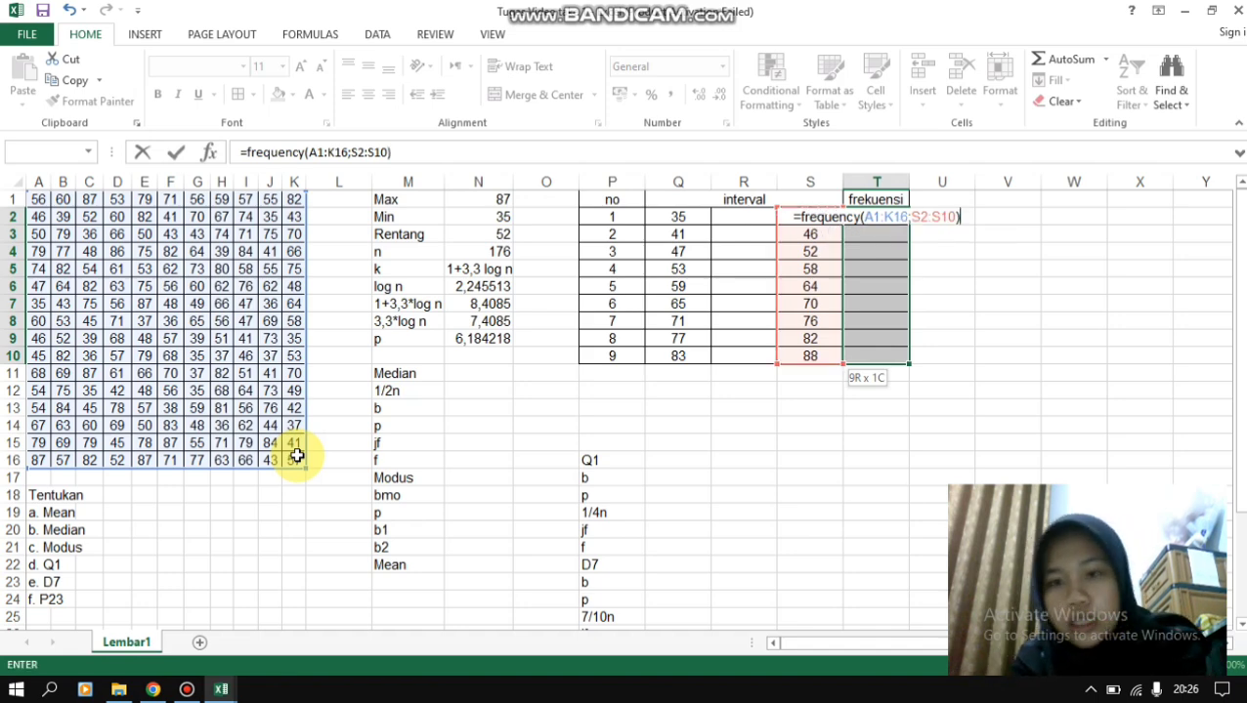
{"action": "key", "text": "ctrl+shift+Return"}
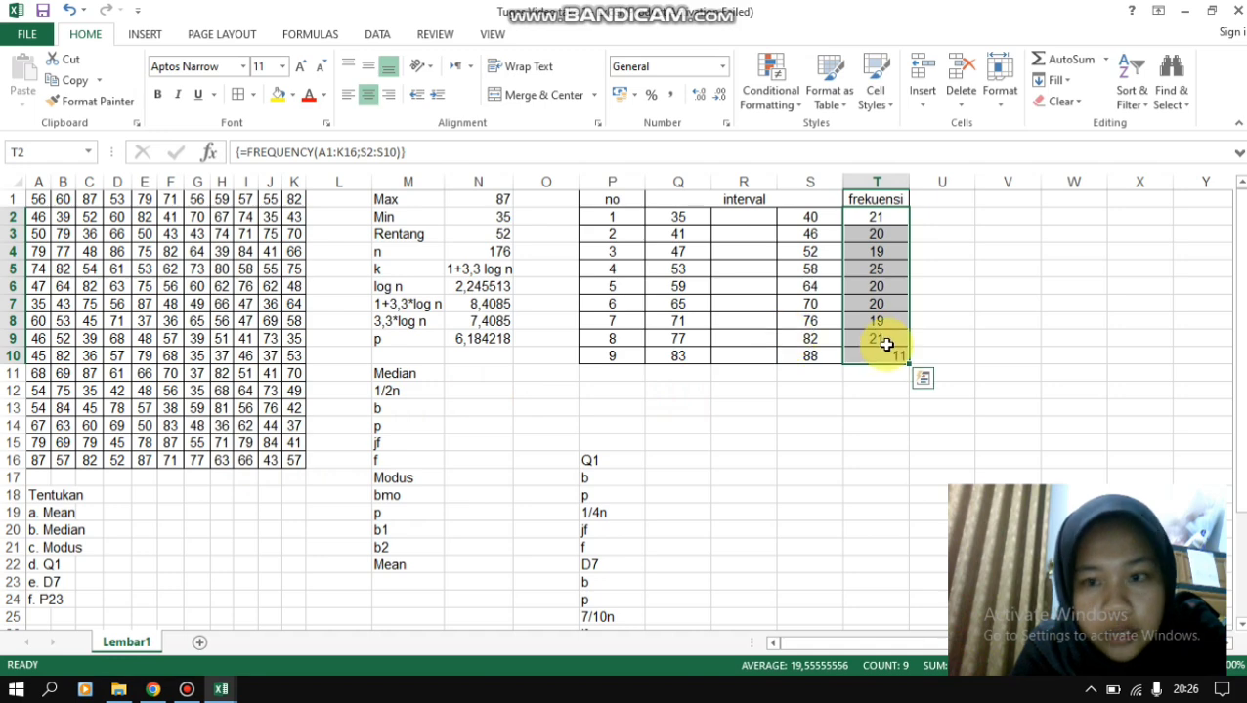
- Center the frequency value of the ninth class in T10
{"action": "left_click", "coordinate": [965, 321]}
{"action": "left_click", "coordinate": [891, 360]}
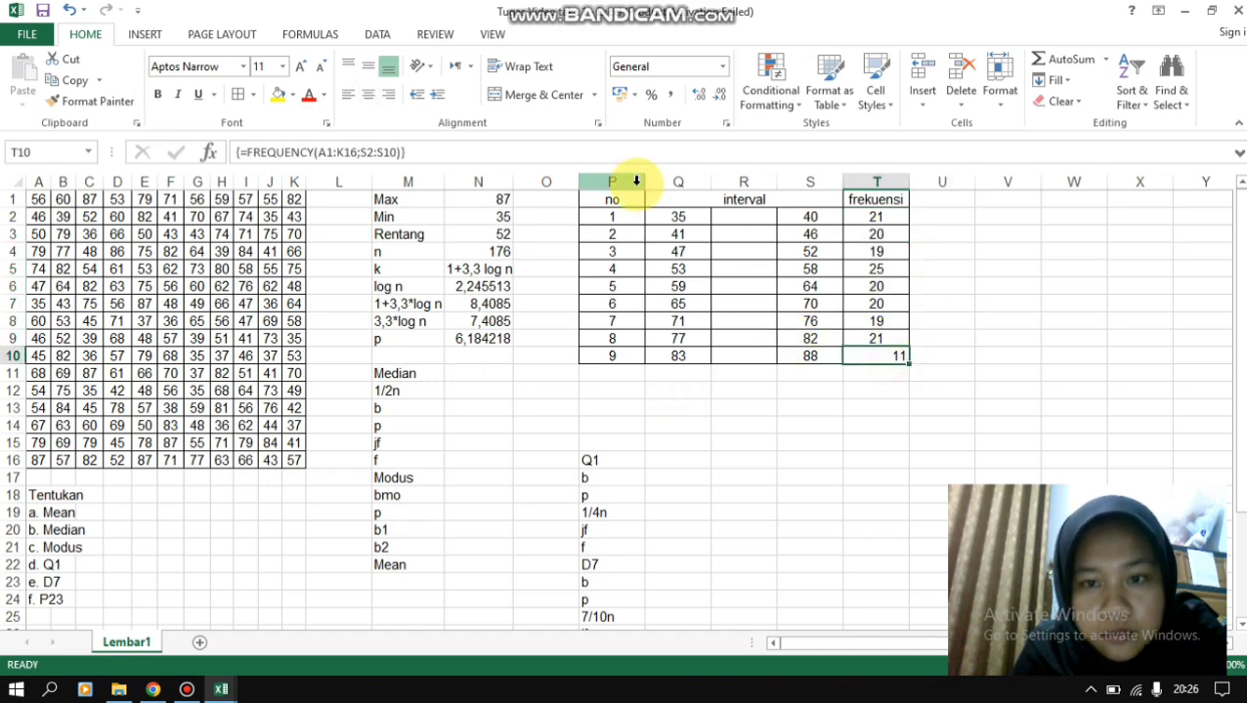
{"action": "left_click", "coordinate": [377, 98]}
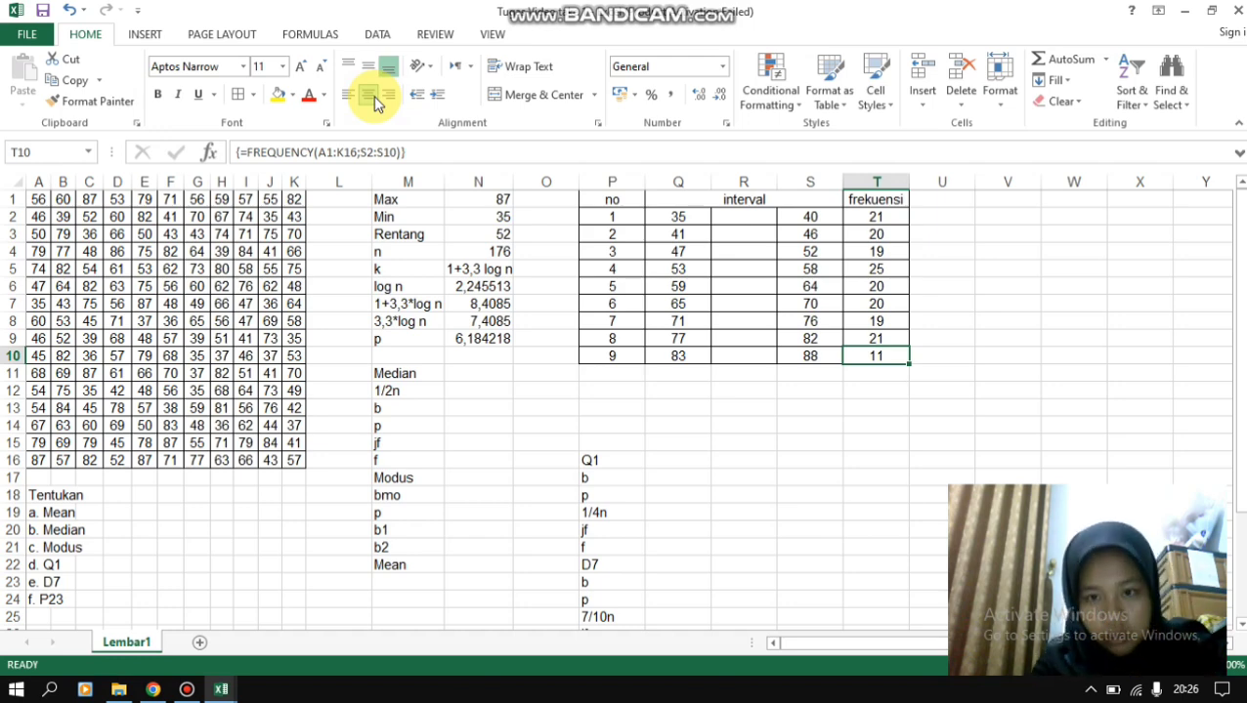
- Add the column header xi in U1, beside the frekuensi column
{"action": "left_click", "coordinate": [922, 200]}
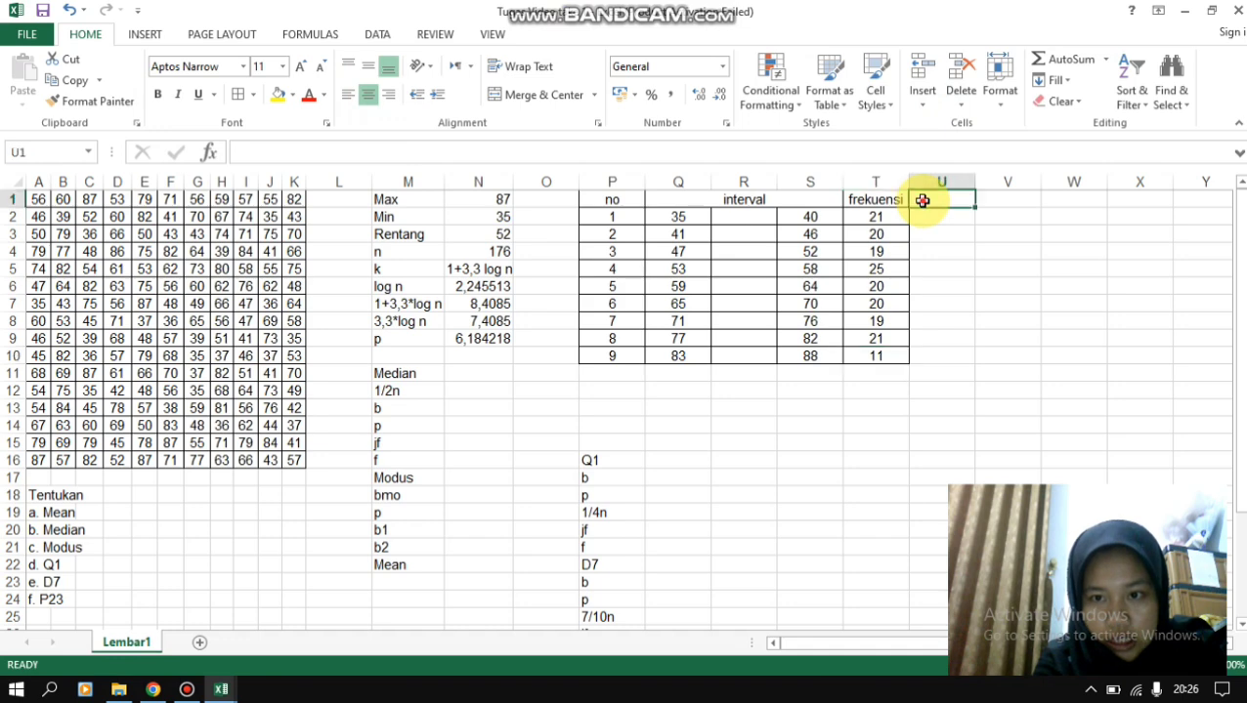
{"action": "type", "text": "xi"}
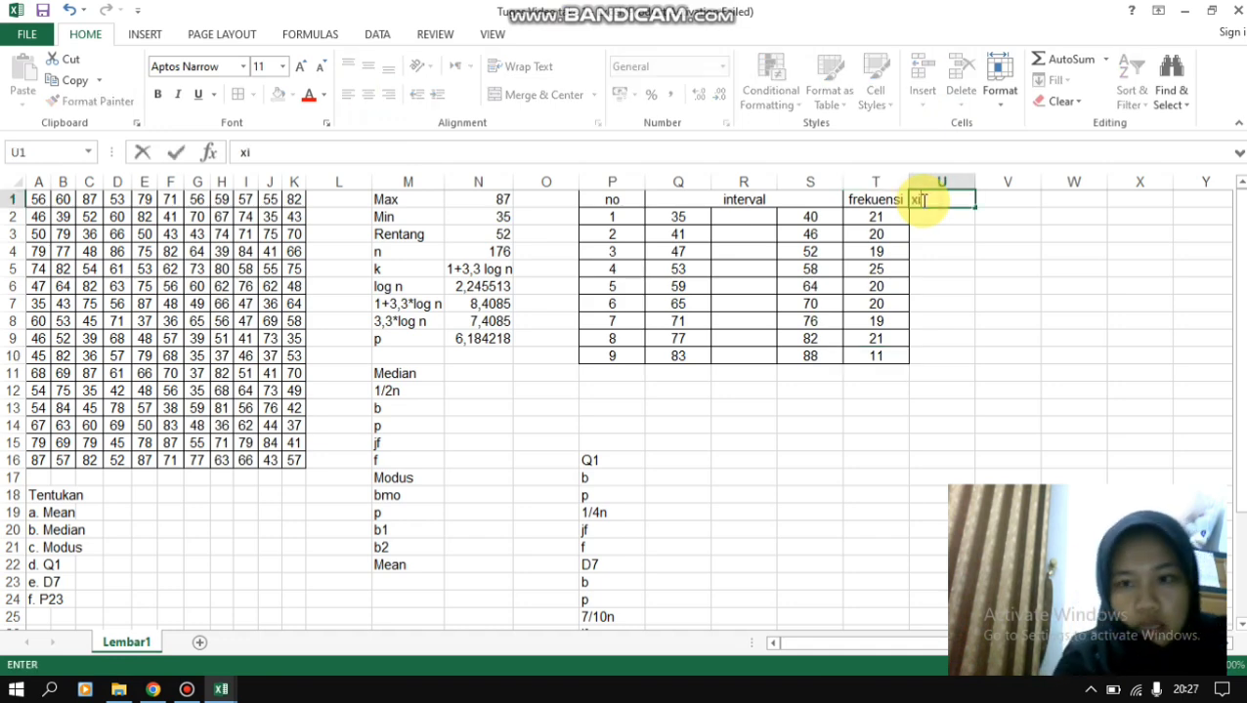
{"action": "key", "text": "Return"}
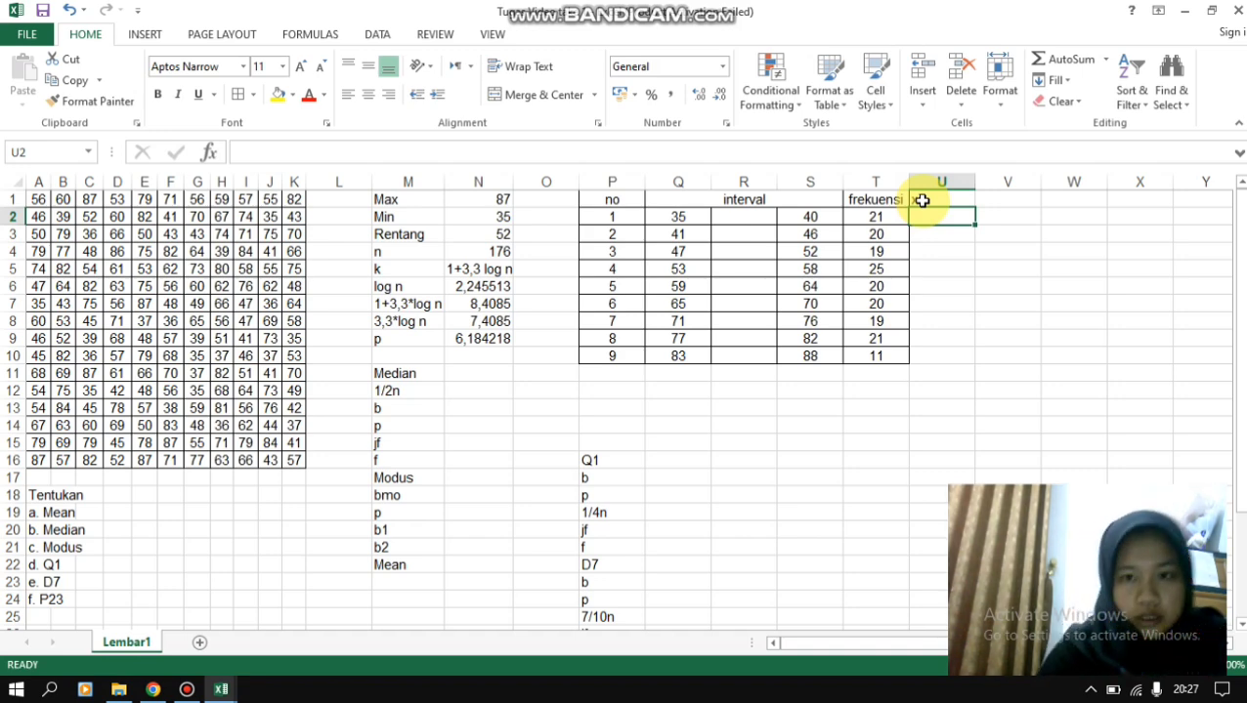
- Calculate the first class midpoint in U2 with the formula =(Q2+S2)/2
{"action": "type", "text": "="}
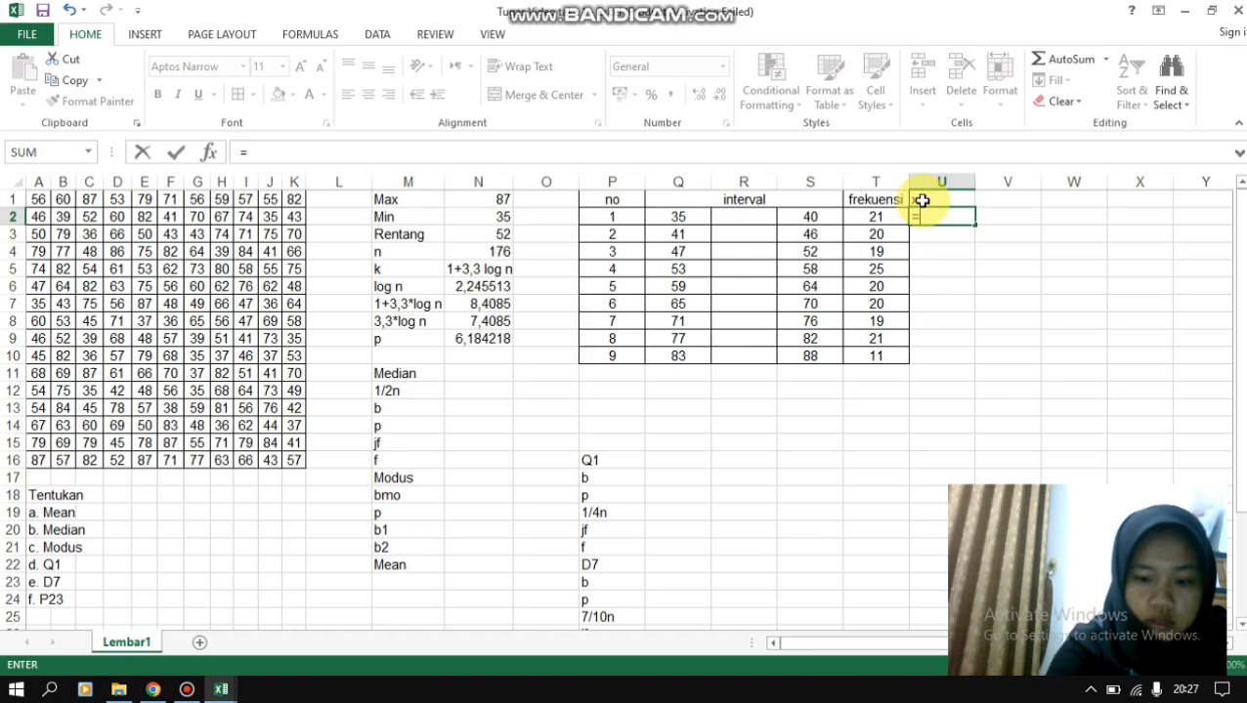
{"action": "type", "text": "("}
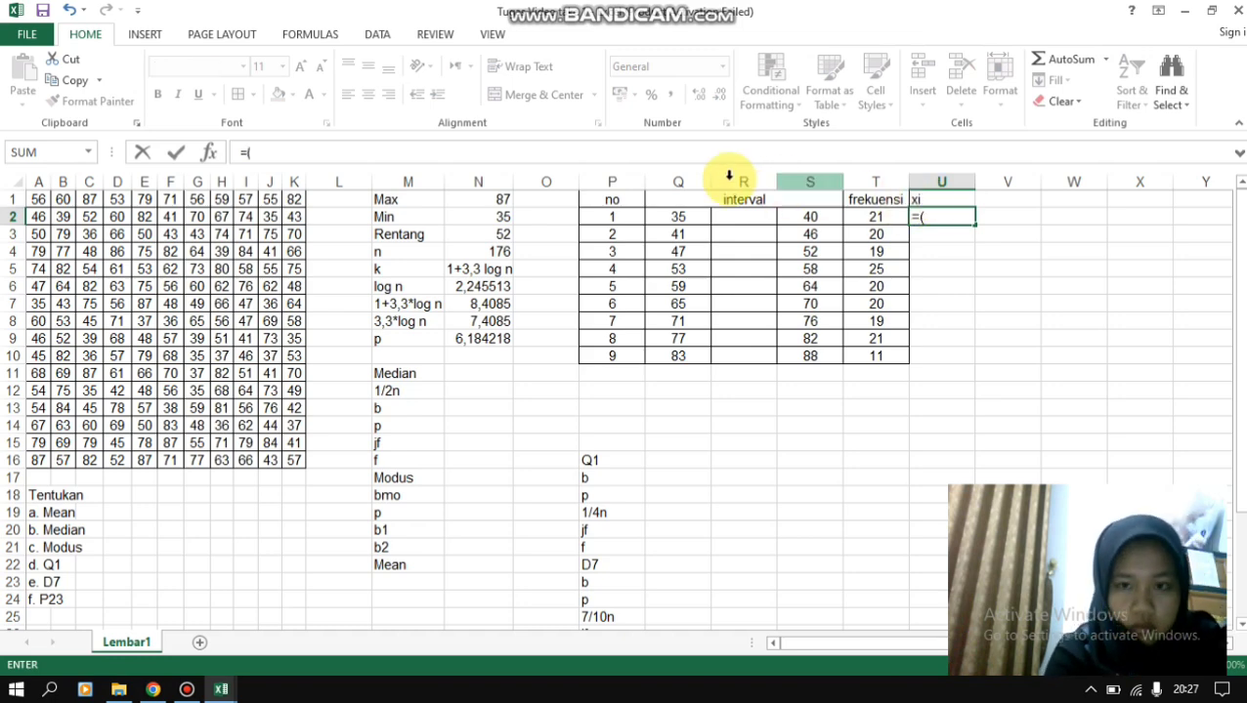
{"action": "left_click", "coordinate": [677, 215]}
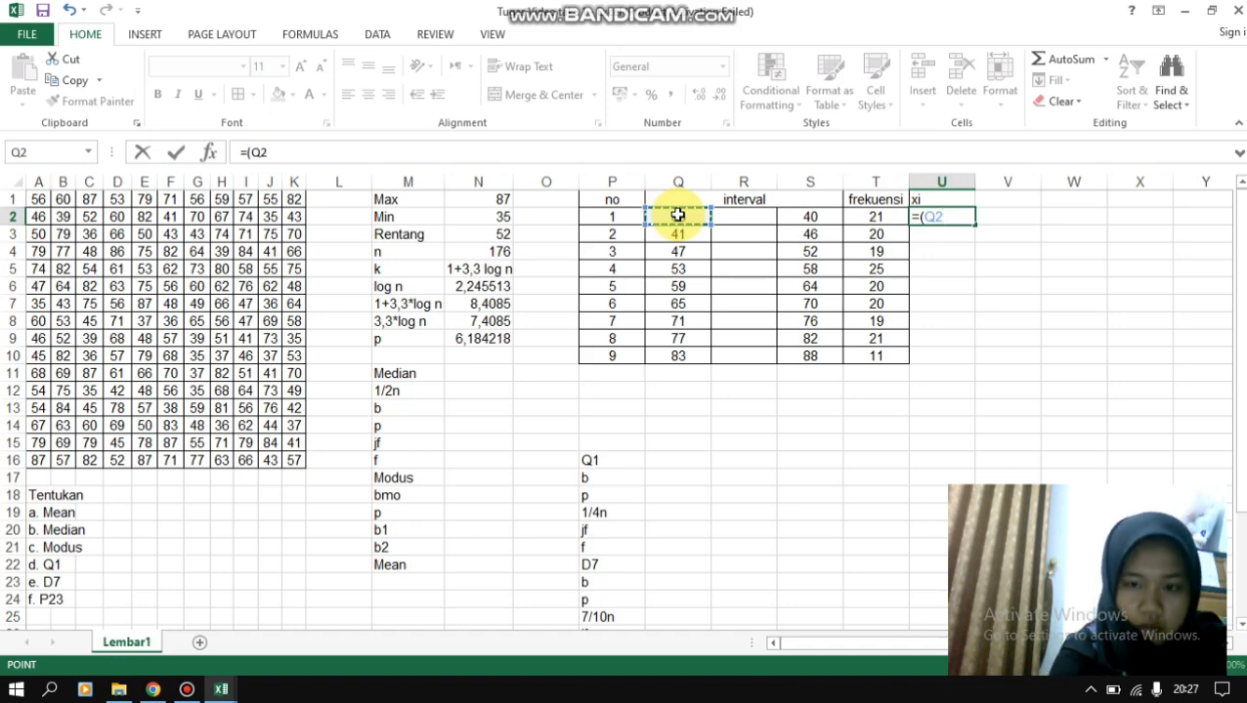
{"action": "type", "text": "+"}
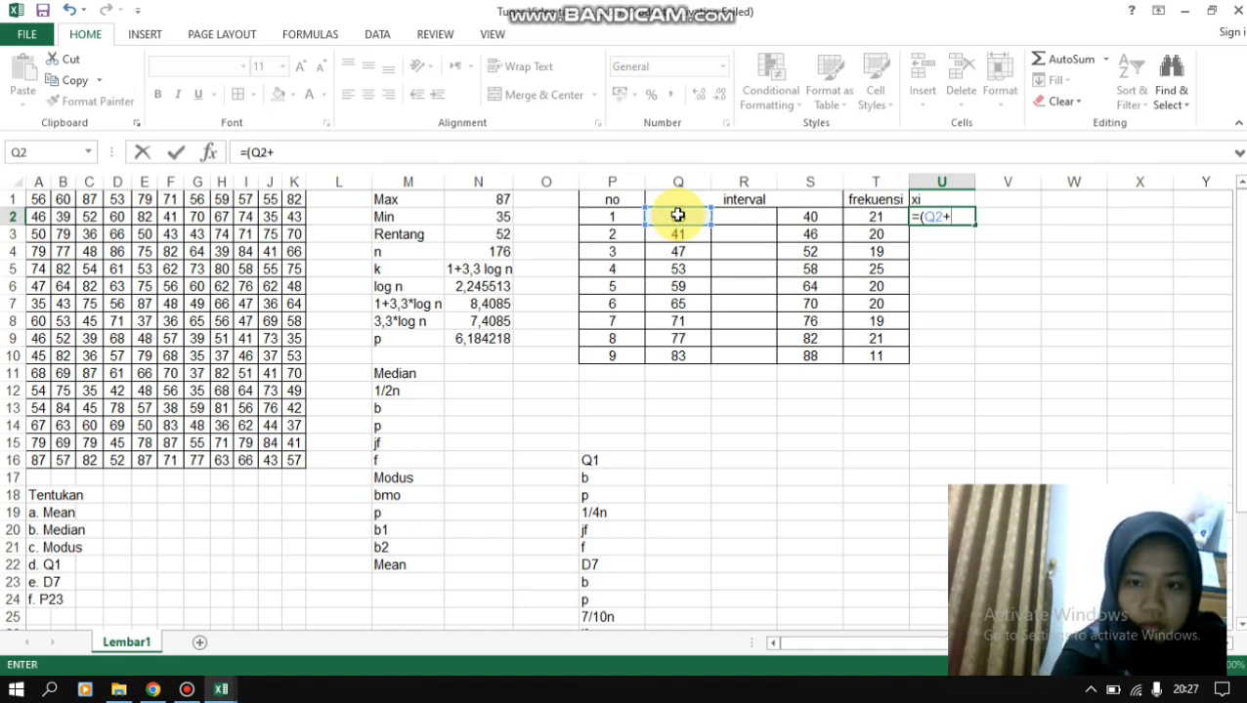
{"action": "left_click", "coordinate": [817, 215]}
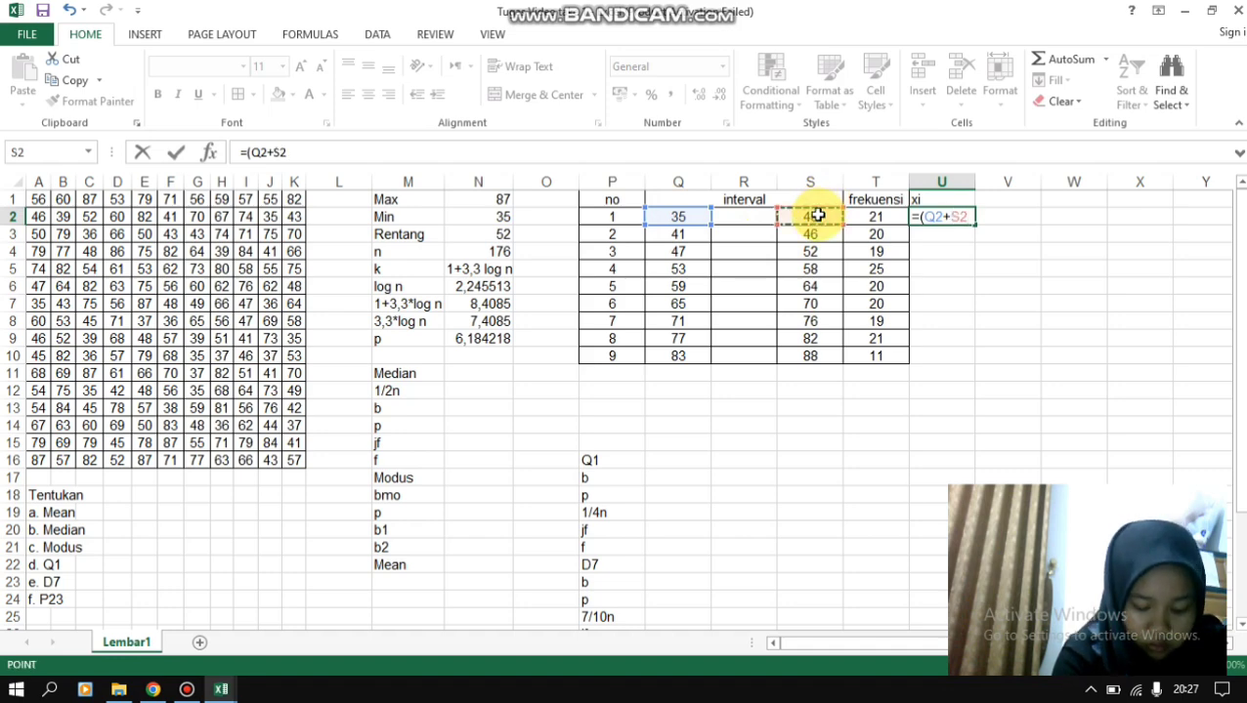
{"action": "type", "text": ")"}
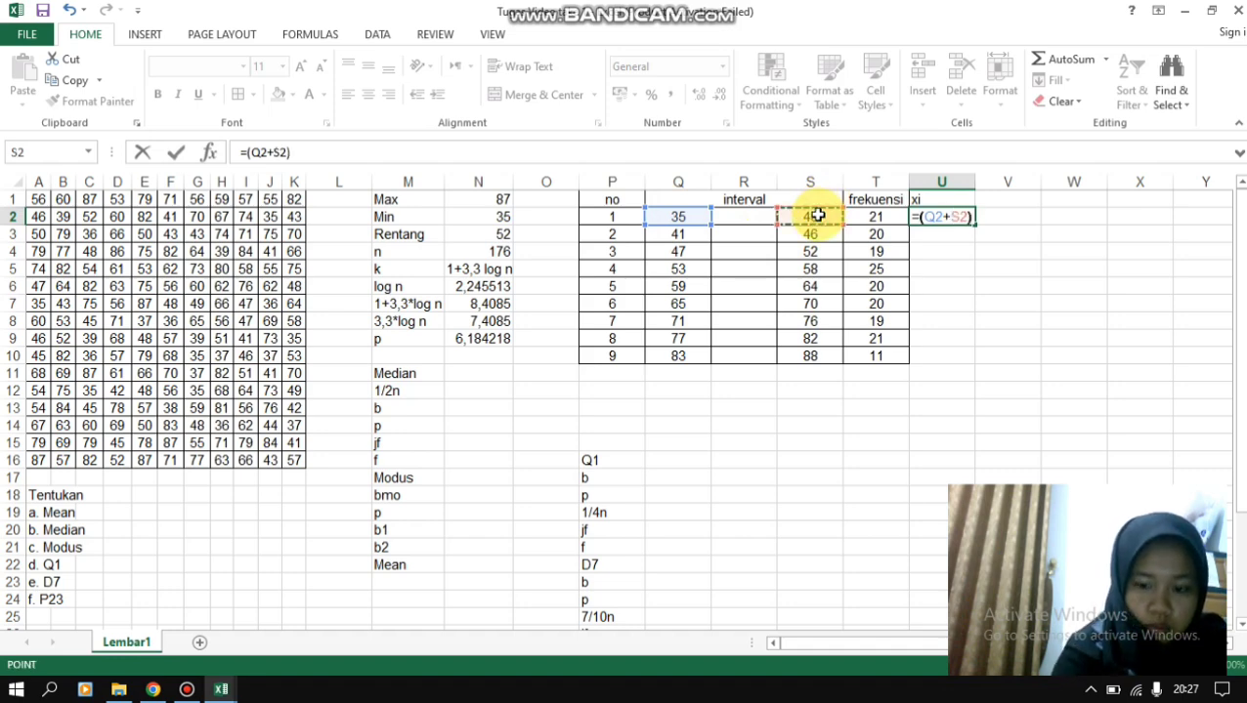
{"action": "type", "text": "/2"}
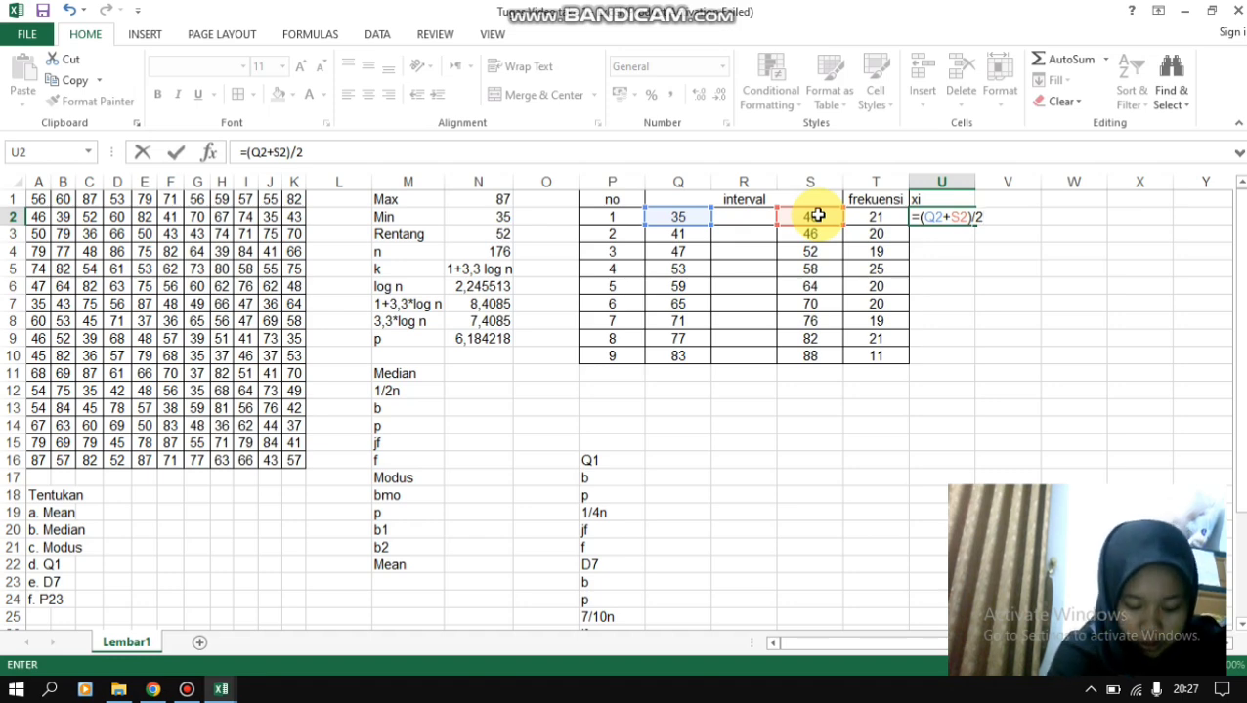
{"action": "key", "text": "Return"}
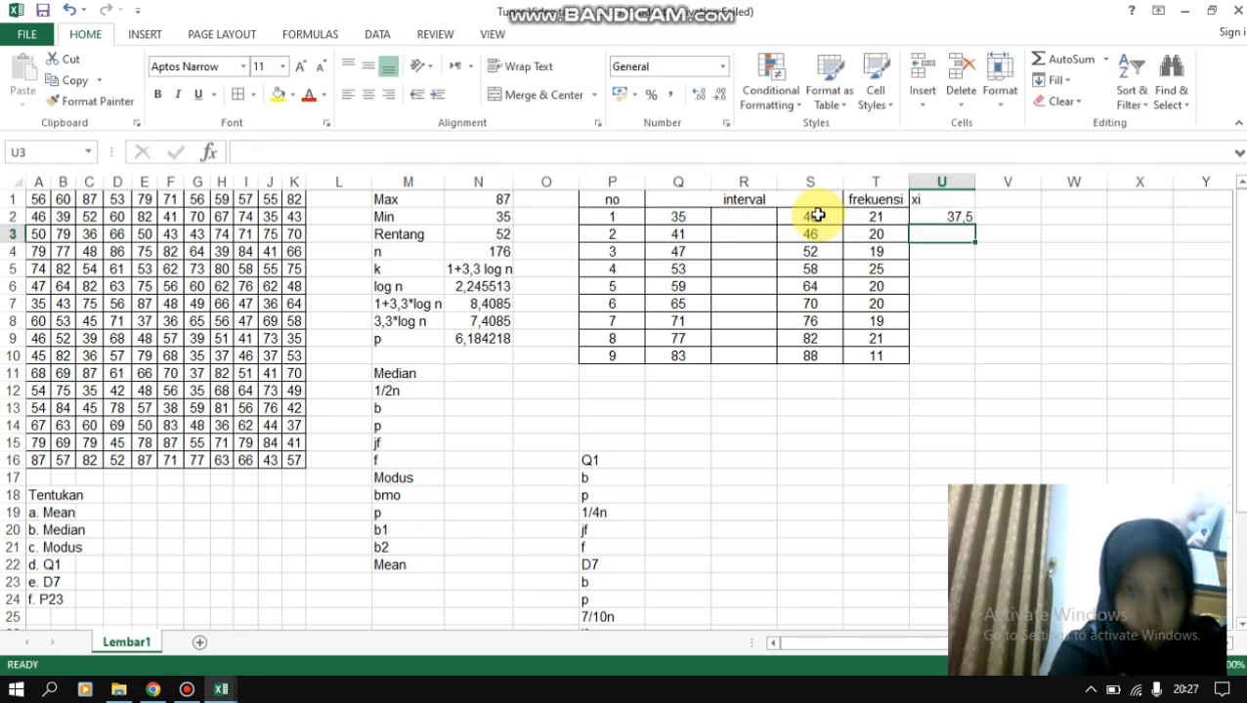
- Copy the midpoint formula from U2 down through U10 for all nine classes
{"action": "left_click", "coordinate": [942, 217]}
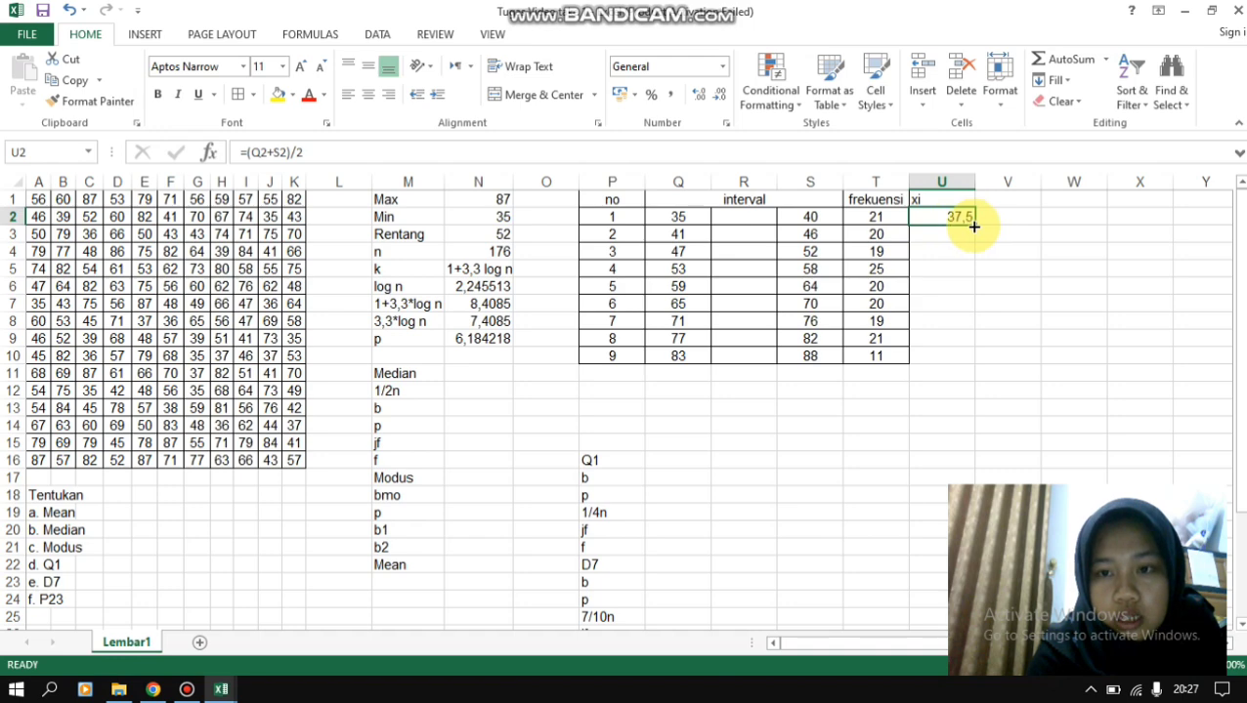
{"action": "left_click_drag", "start_coordinate": [974, 224], "coordinate": [964, 366]}
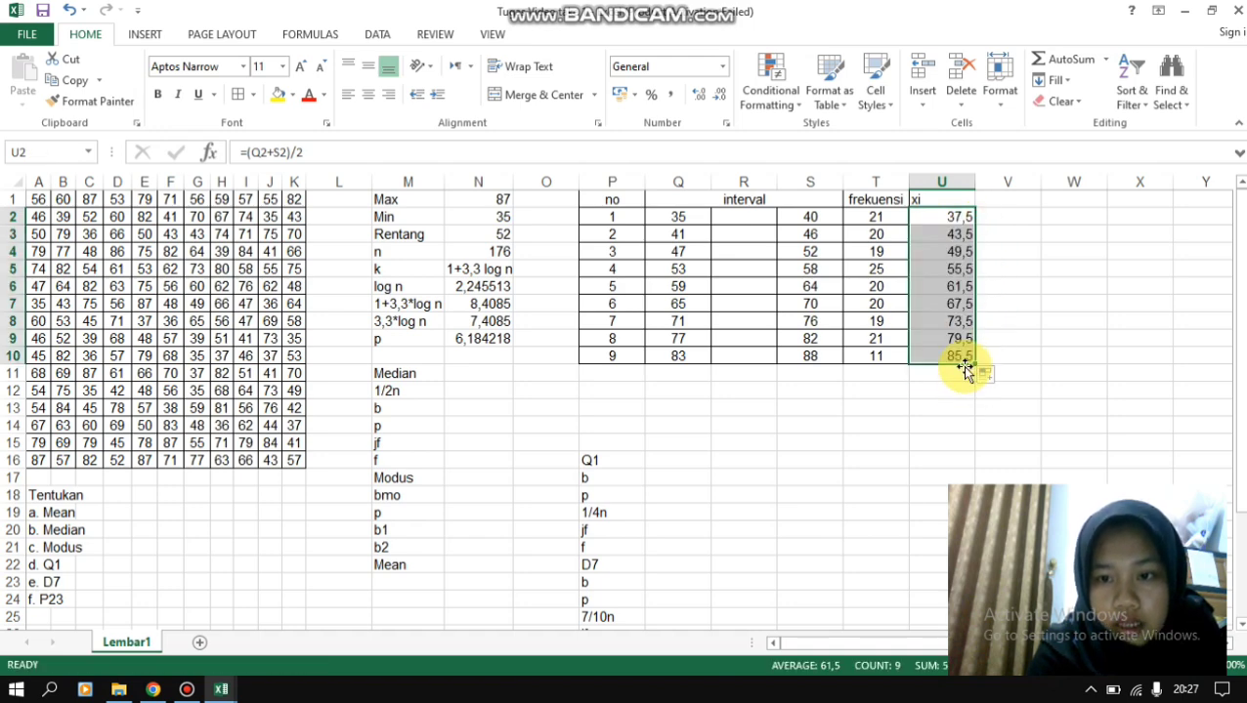
{"action": "left_click", "coordinate": [999, 202]}
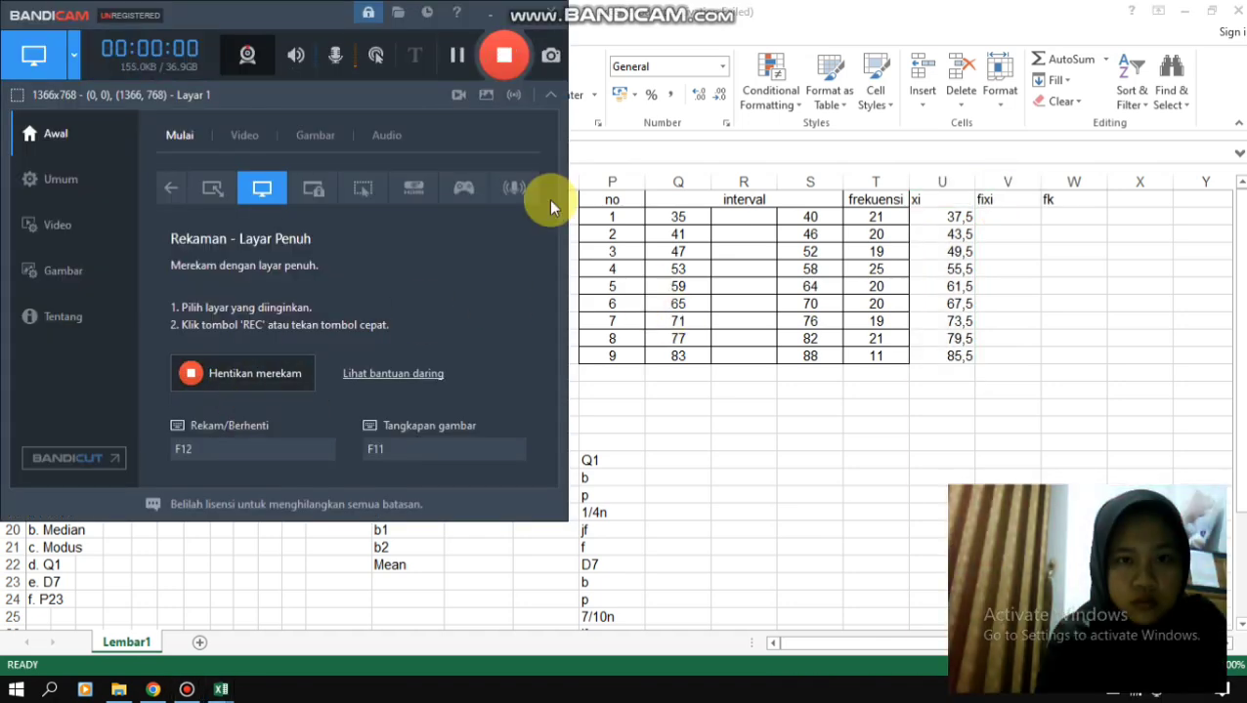
- Calculate the first fixi product in V2 with the formula =T2*U2
{"action": "left_click", "coordinate": [491, 16]}
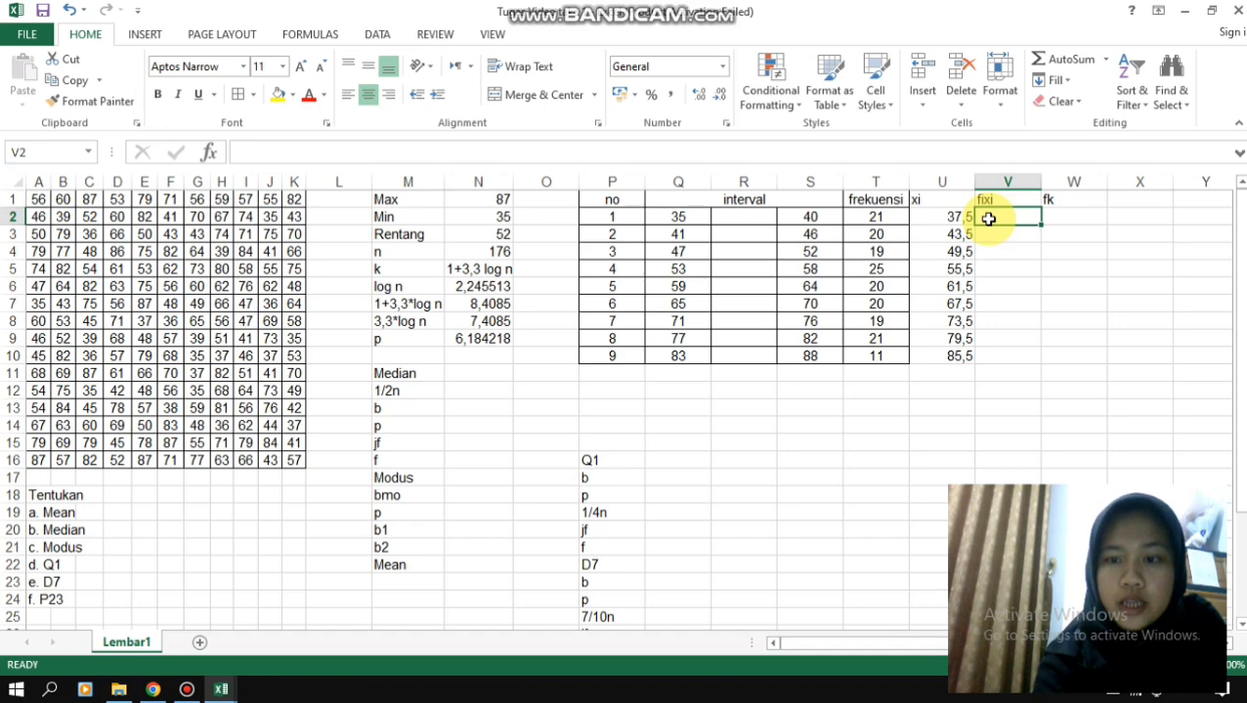
{"action": "type", "text": "="}
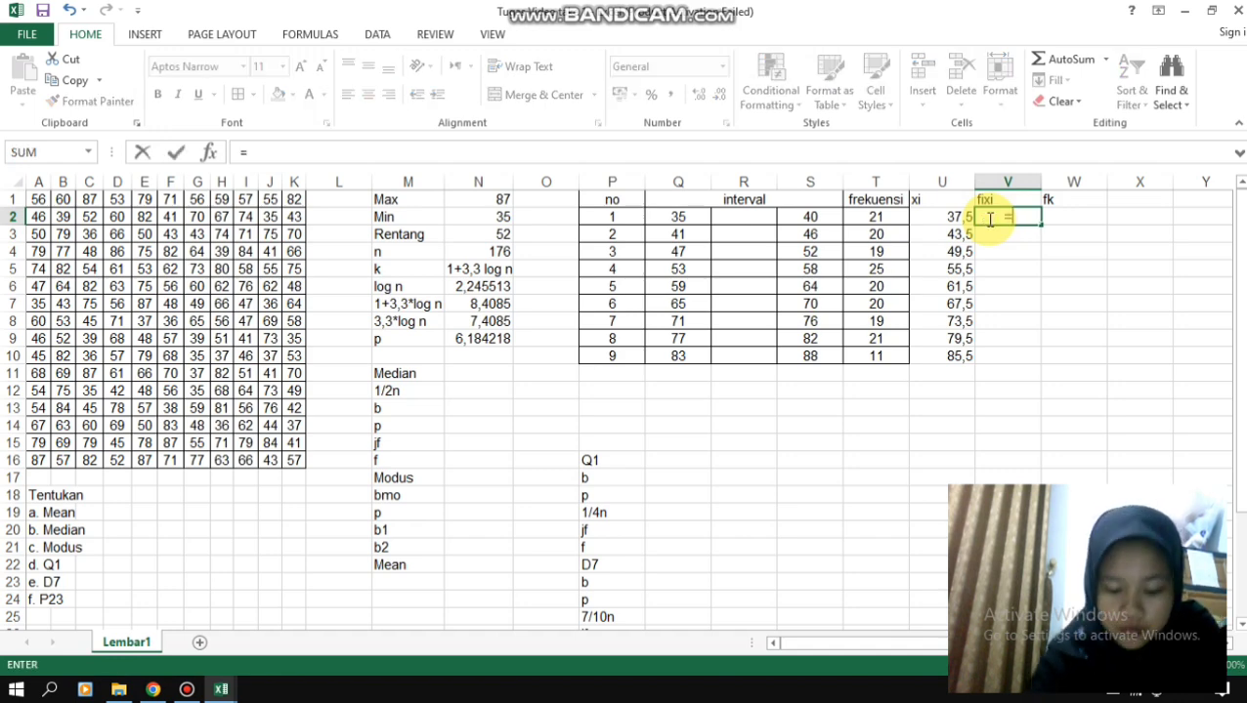
{"action": "left_click", "coordinate": [884, 216]}
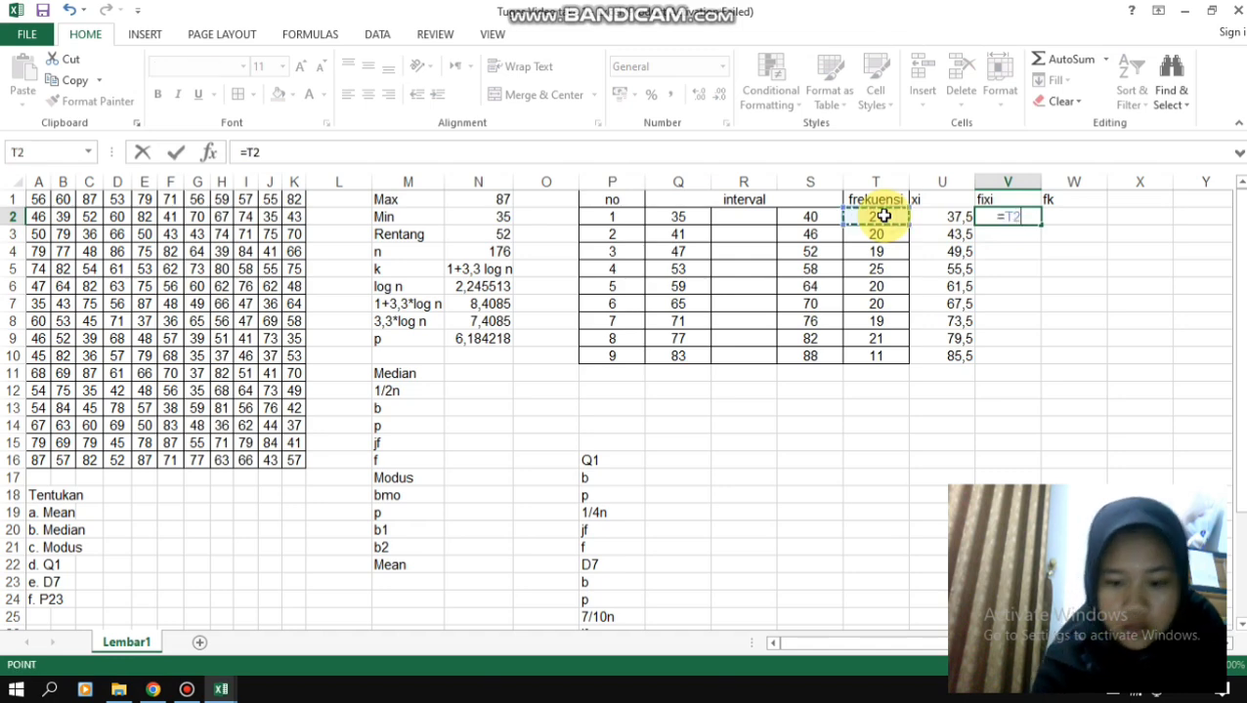
{"action": "type", "text": "*"}
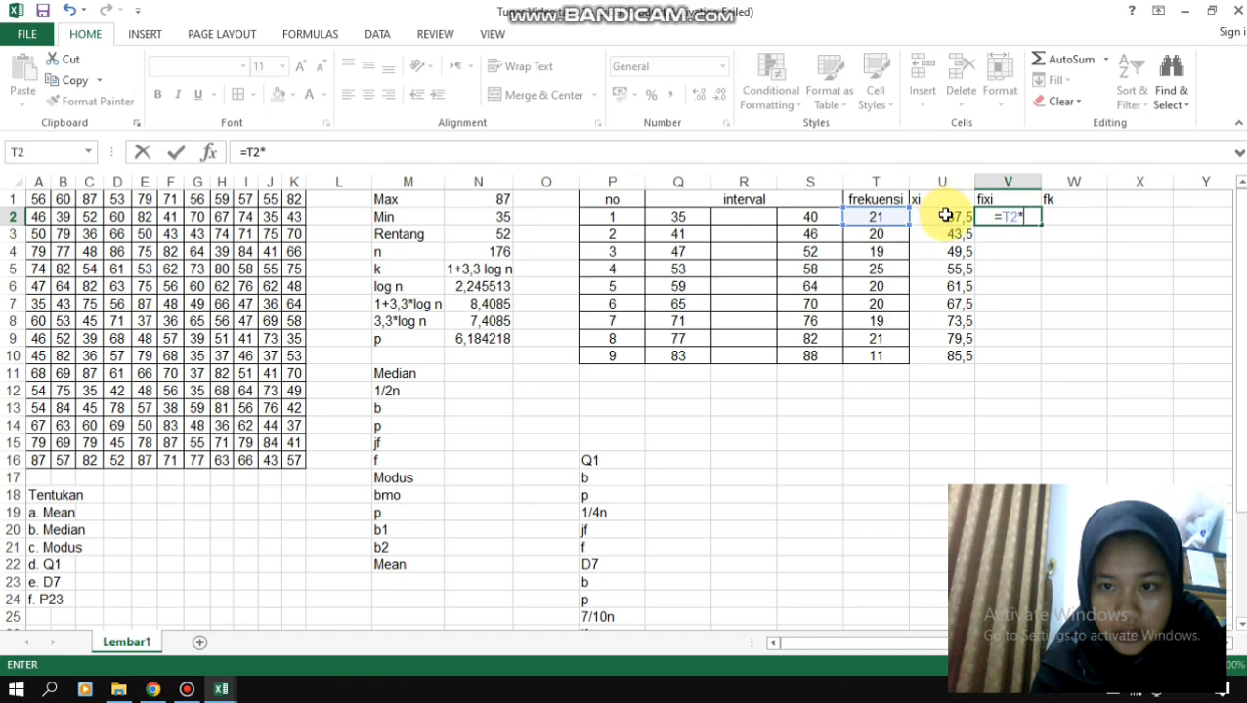
{"action": "left_click", "coordinate": [945, 215]}
{"action": "key", "text": "Return"}
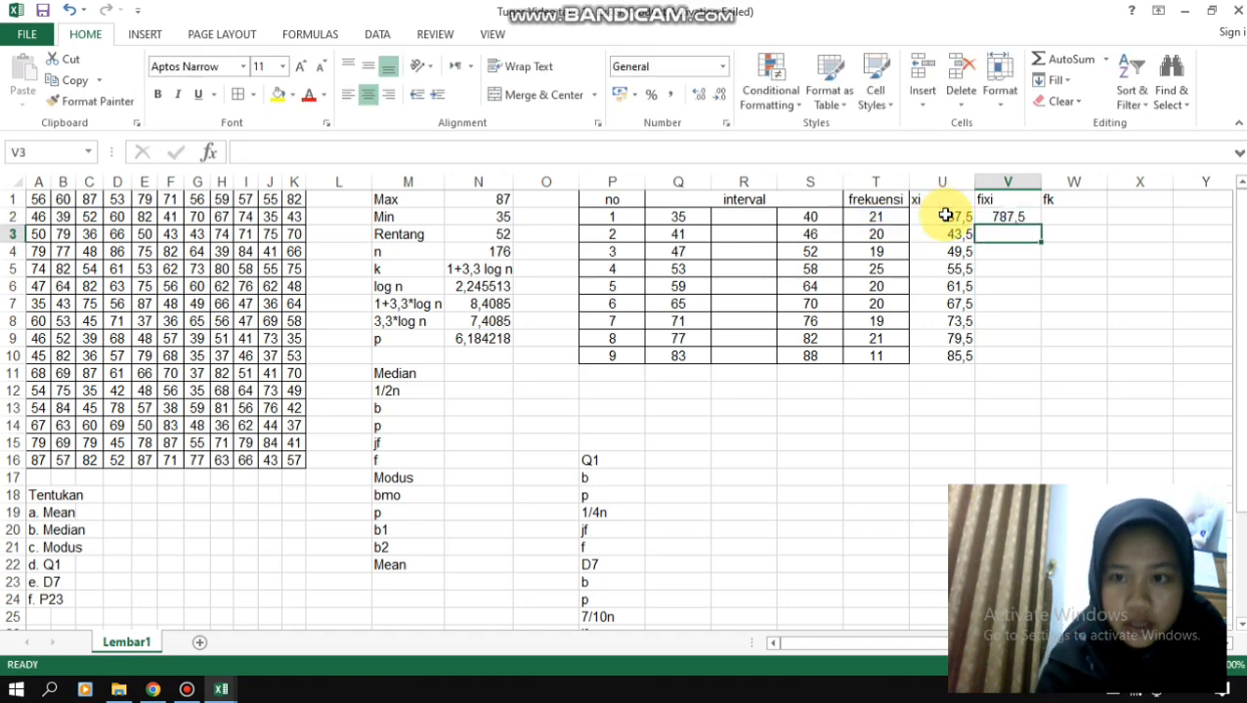
- Copy the fixi product formula from V2 down through V10 for all nine classes
{"action": "left_click", "coordinate": [1024, 217]}
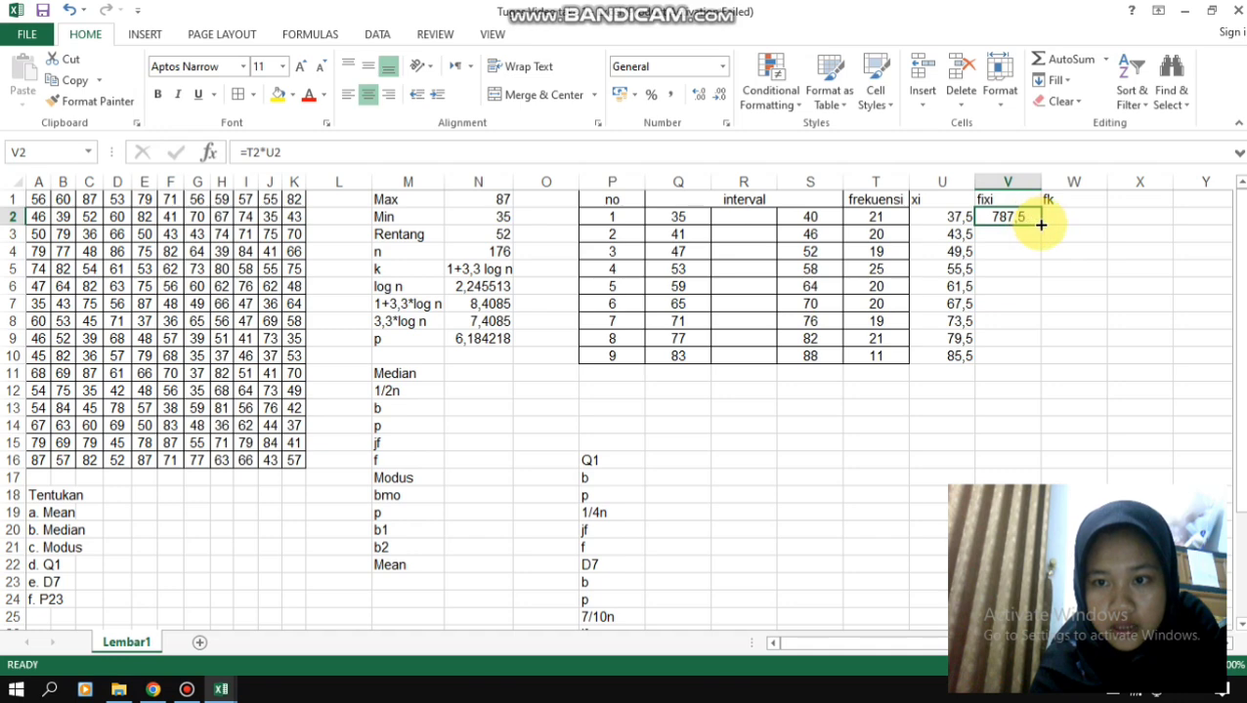
{"action": "left_click_drag", "start_coordinate": [1041, 225], "coordinate": [1033, 356]}
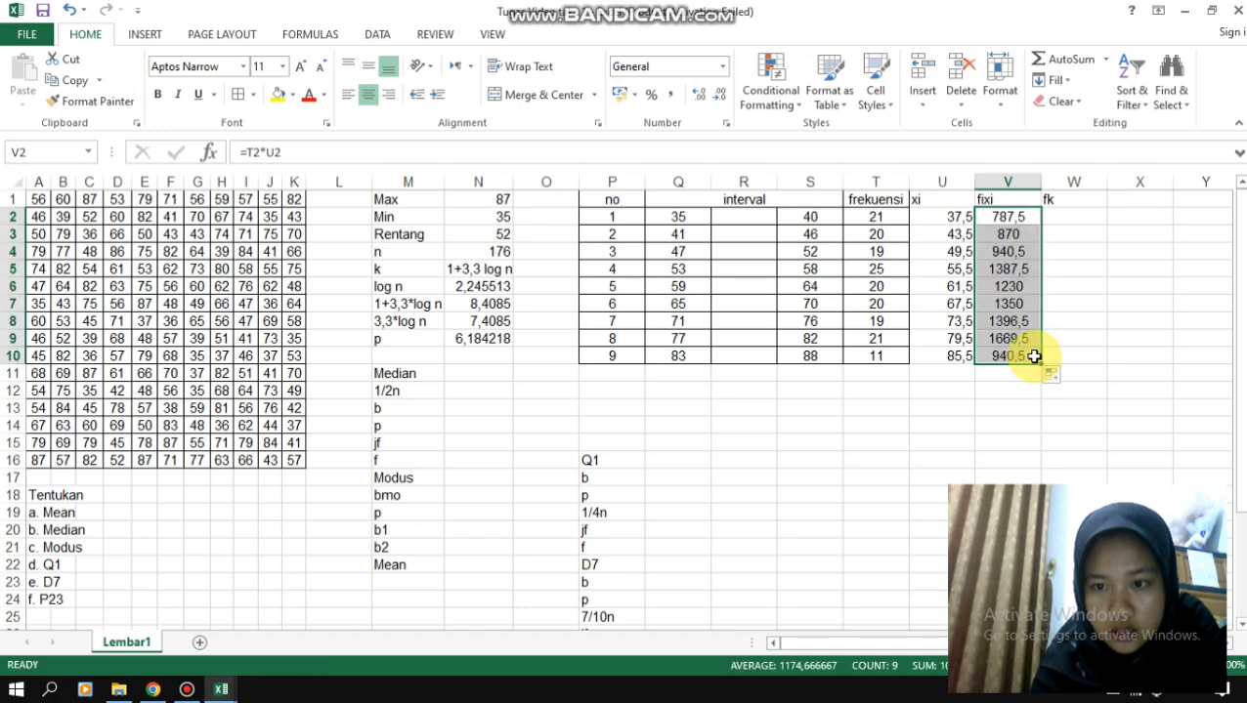
- Start the cumulative frequency column fk by entering the formula =T2 in W2
{"action": "left_click", "coordinate": [1070, 219]}
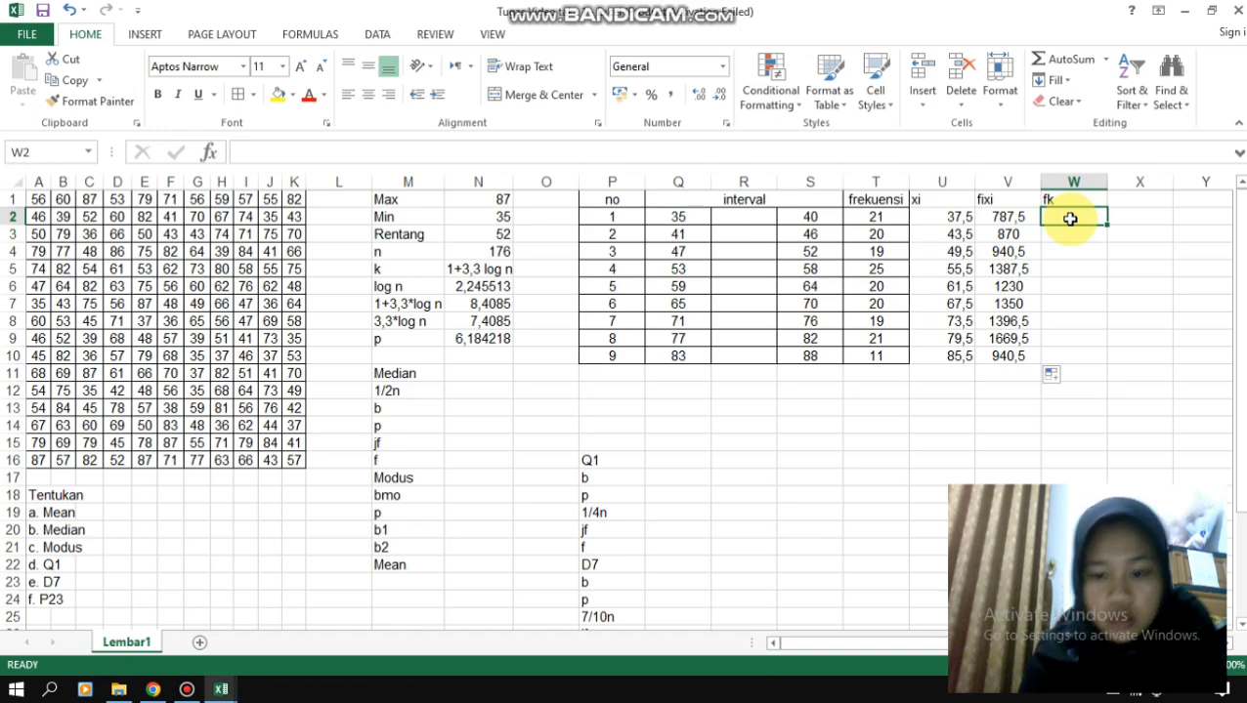
{"action": "type", "text": "="}
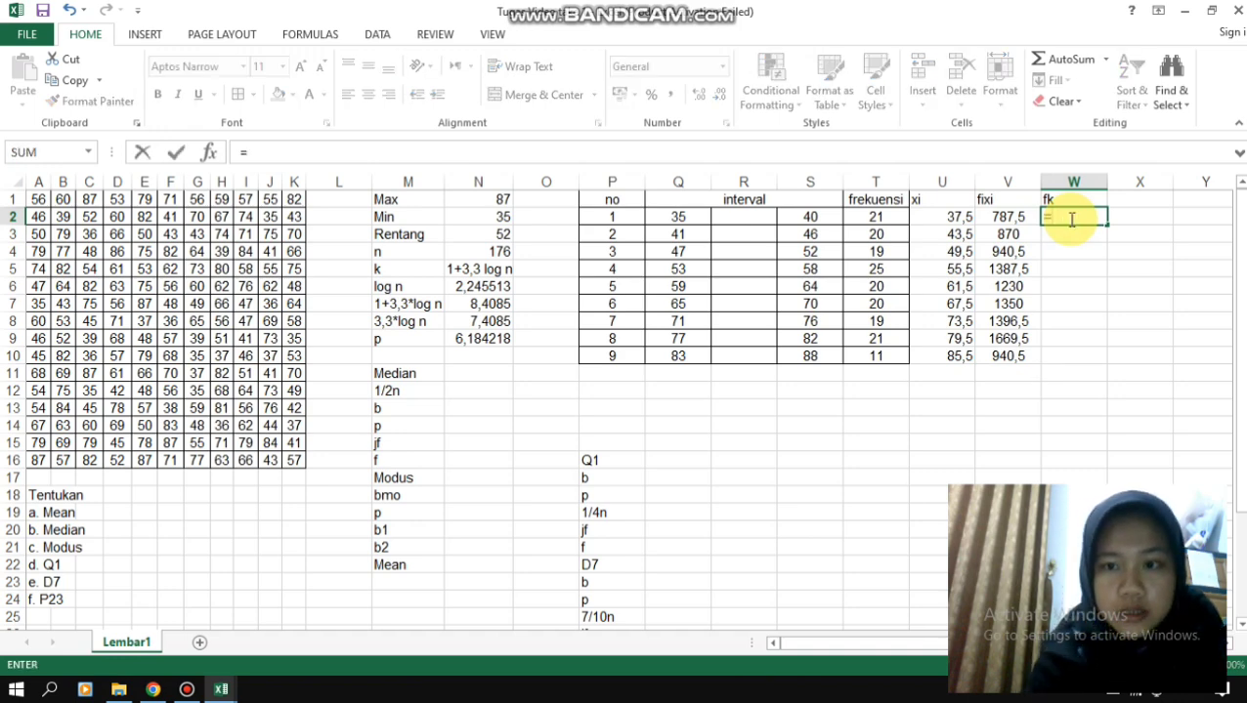
{"action": "left_click", "coordinate": [874, 219]}
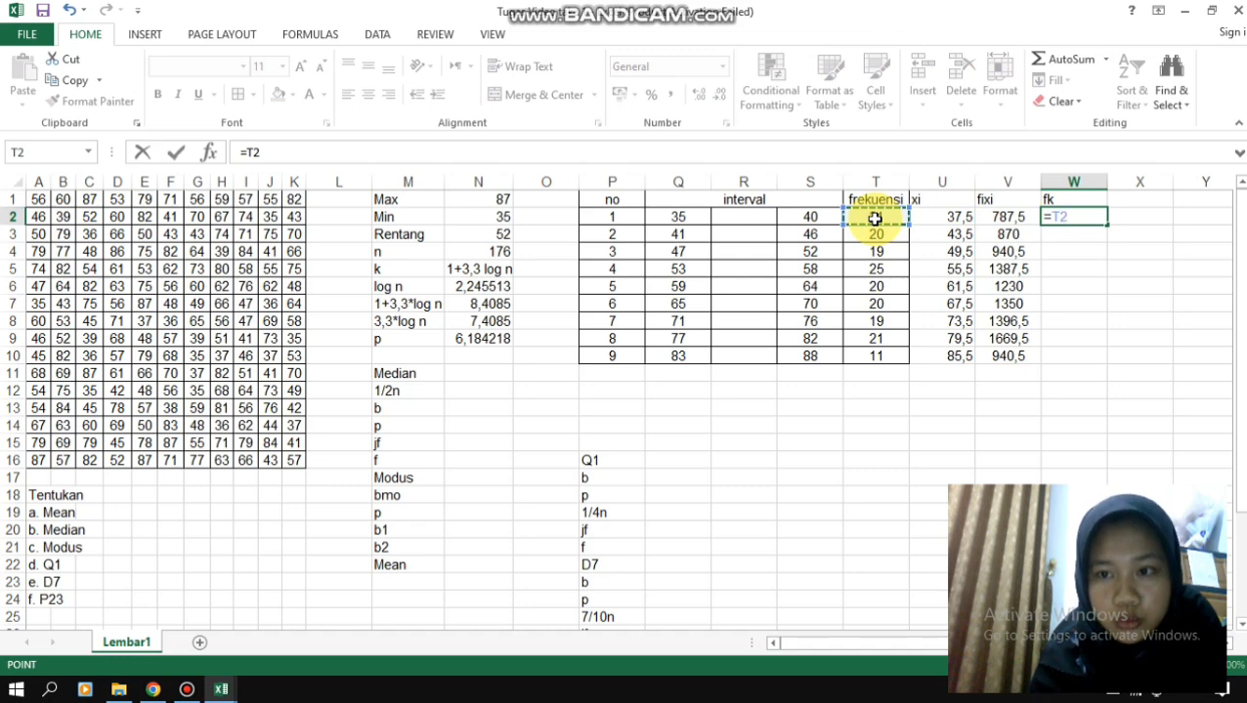
{"action": "key", "text": "Return"}
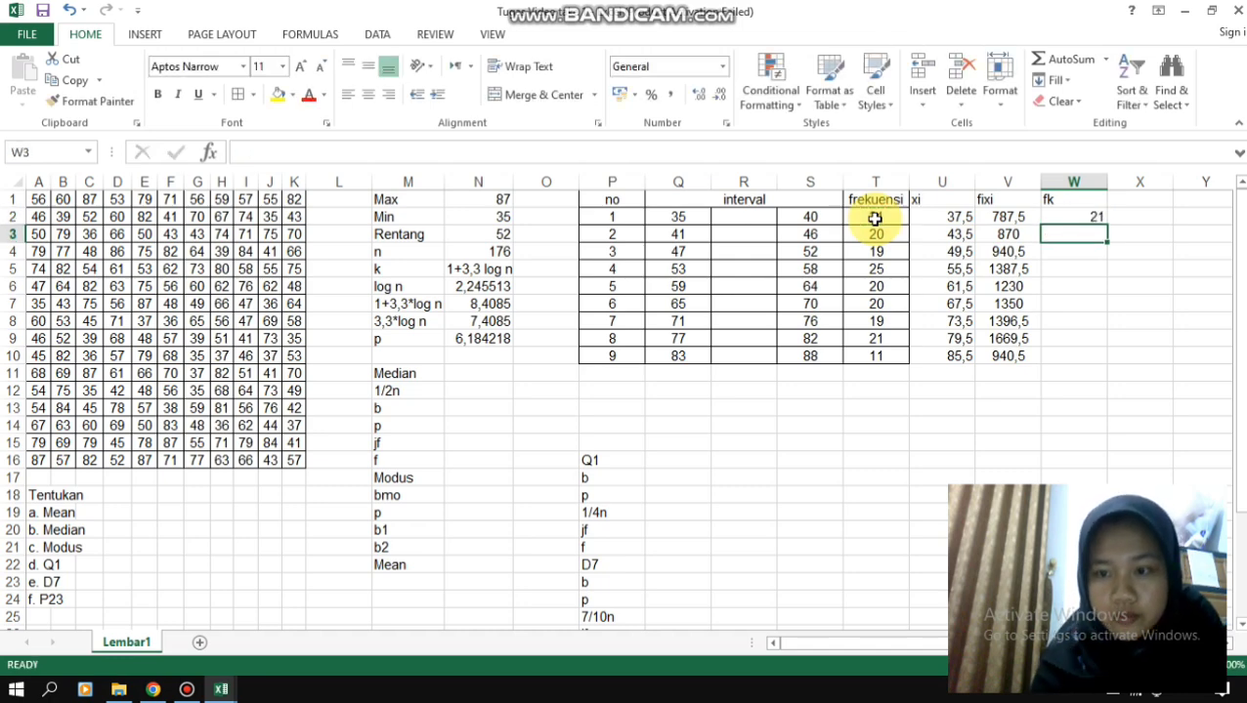
- Calculate the second class's cumulative frequency in W3 with the formula =W2+T3
{"action": "type", "text": "="}
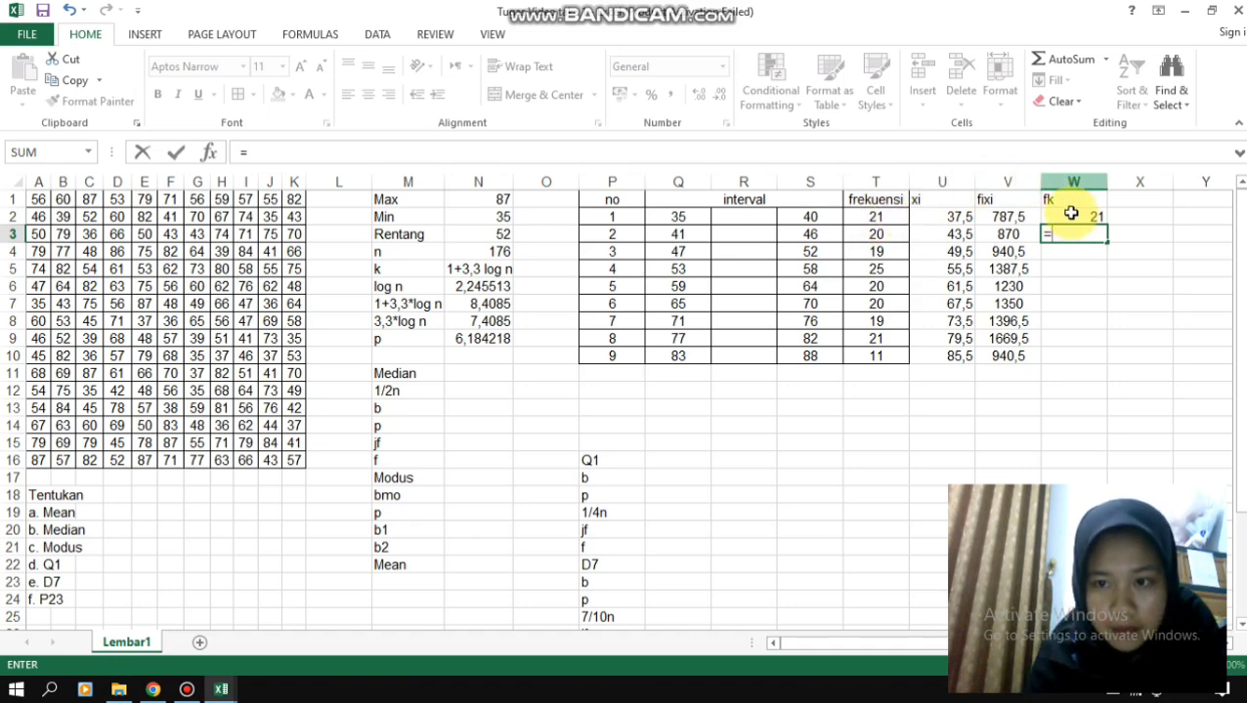
{"action": "left_click", "coordinate": [1071, 218]}
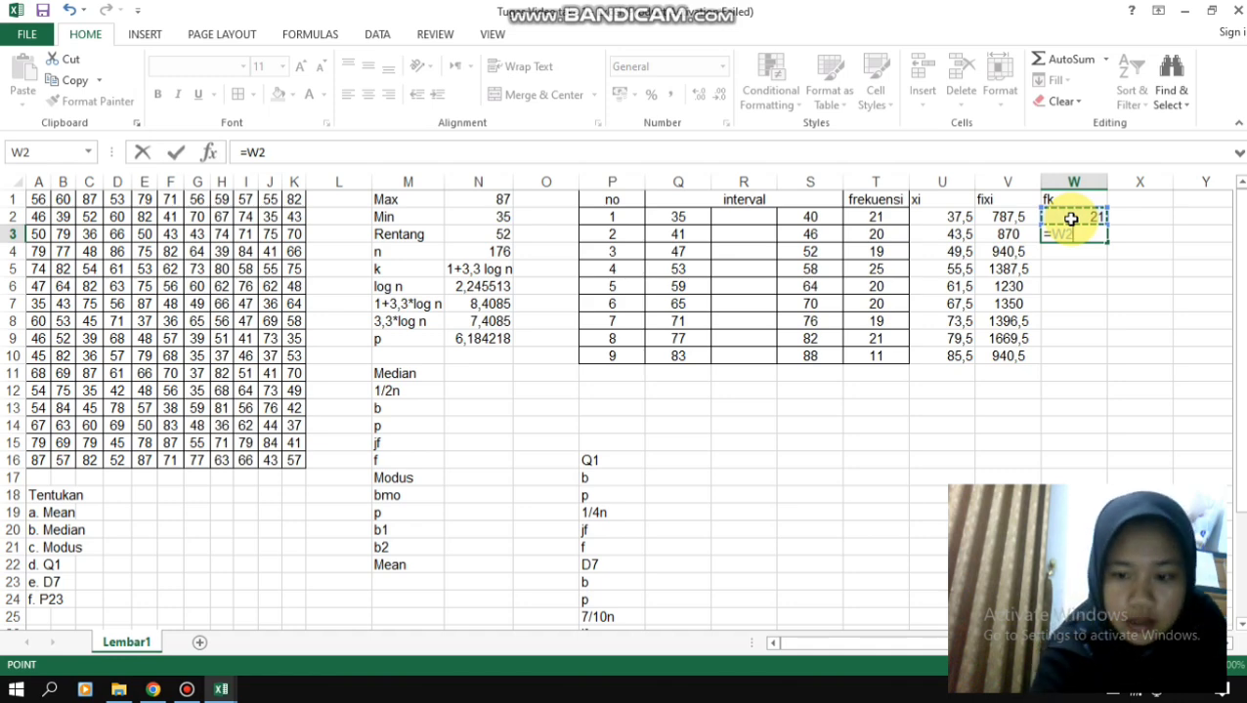
{"action": "type", "text": "+"}
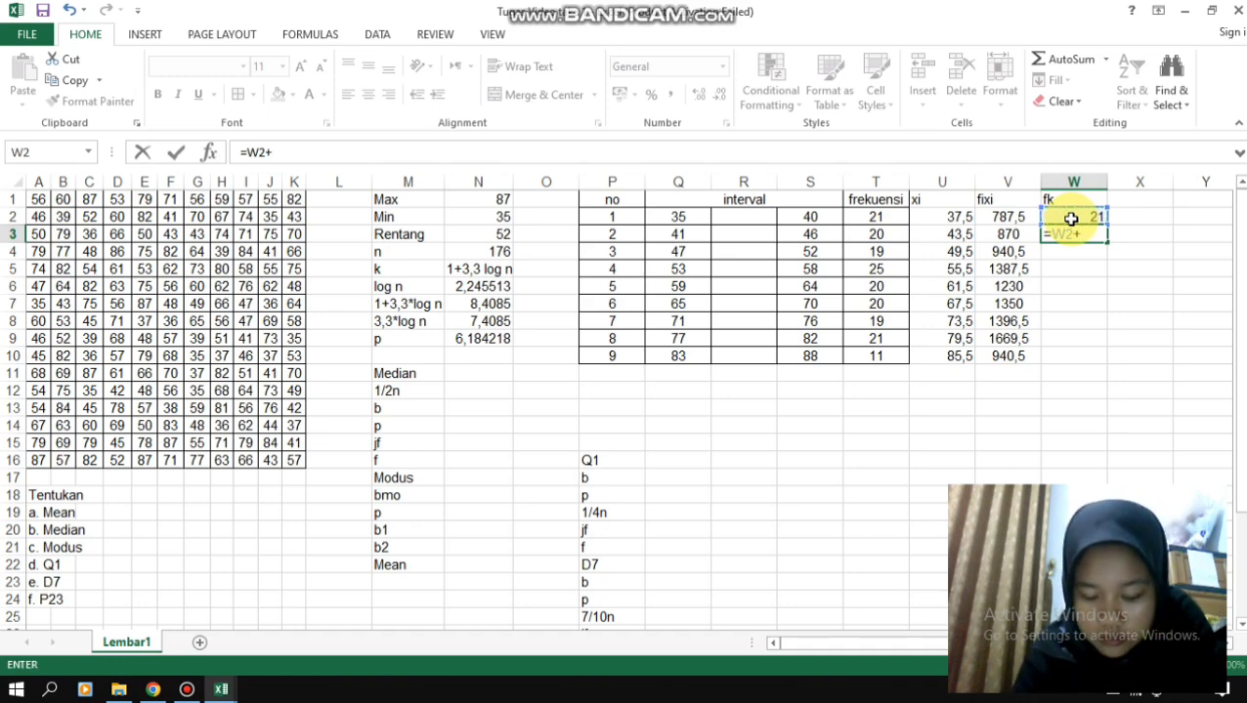
{"action": "left_click", "coordinate": [871, 231]}
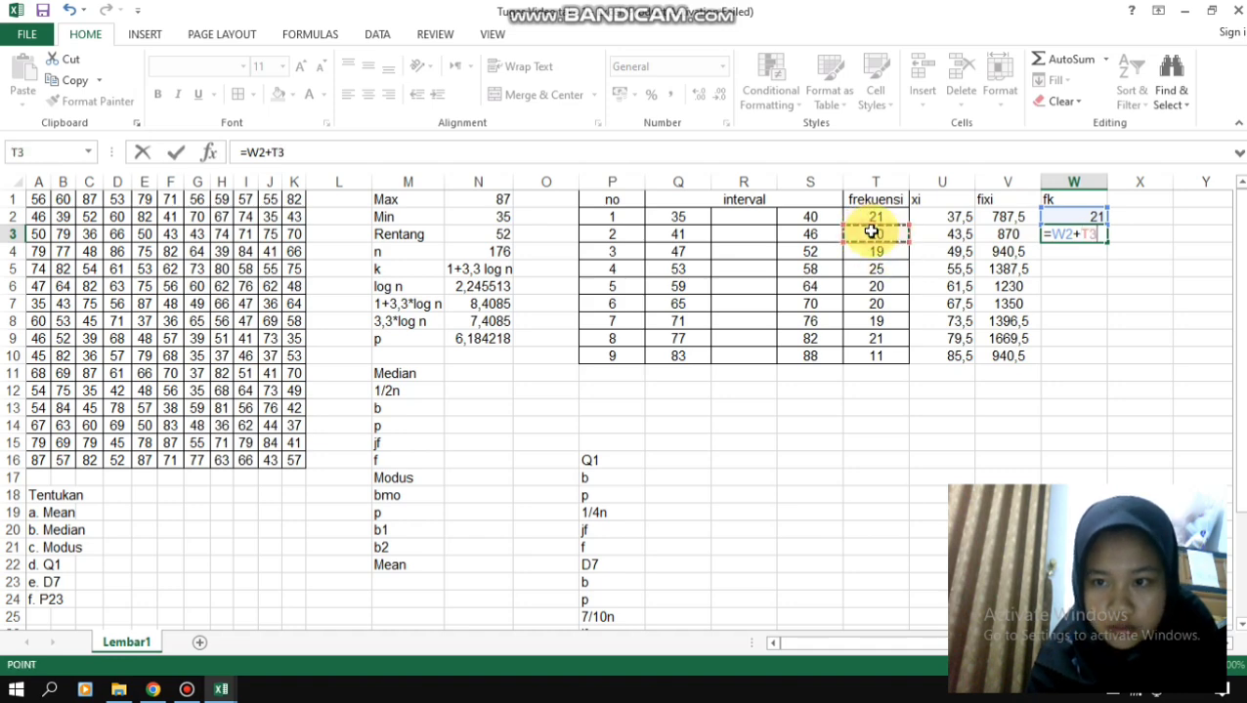
{"action": "key", "text": "Return"}
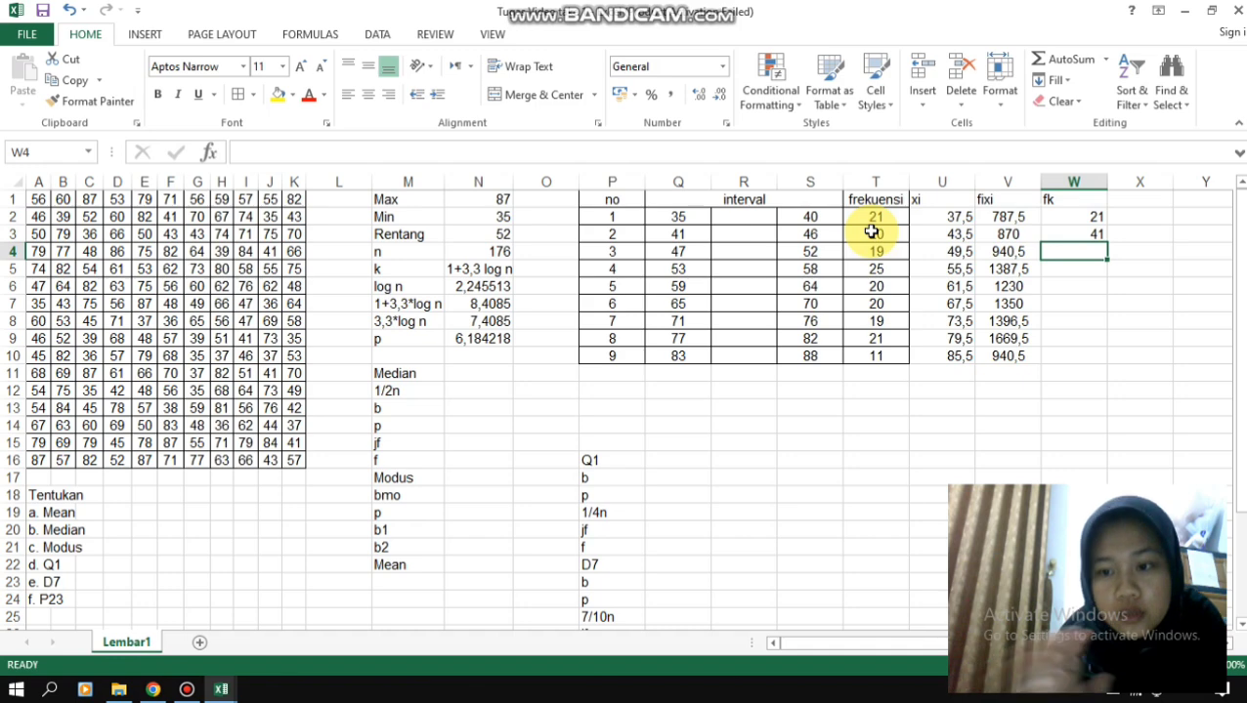
- Calculate the third class's cumulative frequency in W4 with the formula =W3+T4
{"action": "type", "text": "="}
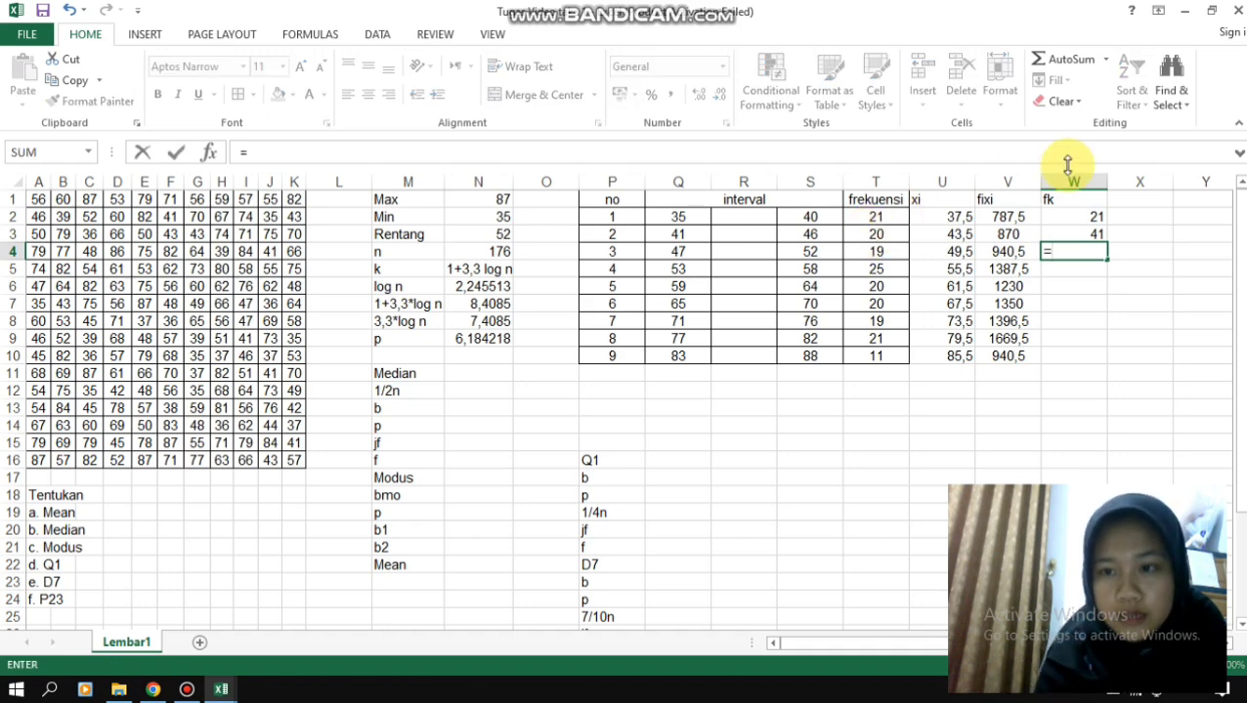
{"action": "left_click", "coordinate": [1078, 235]}
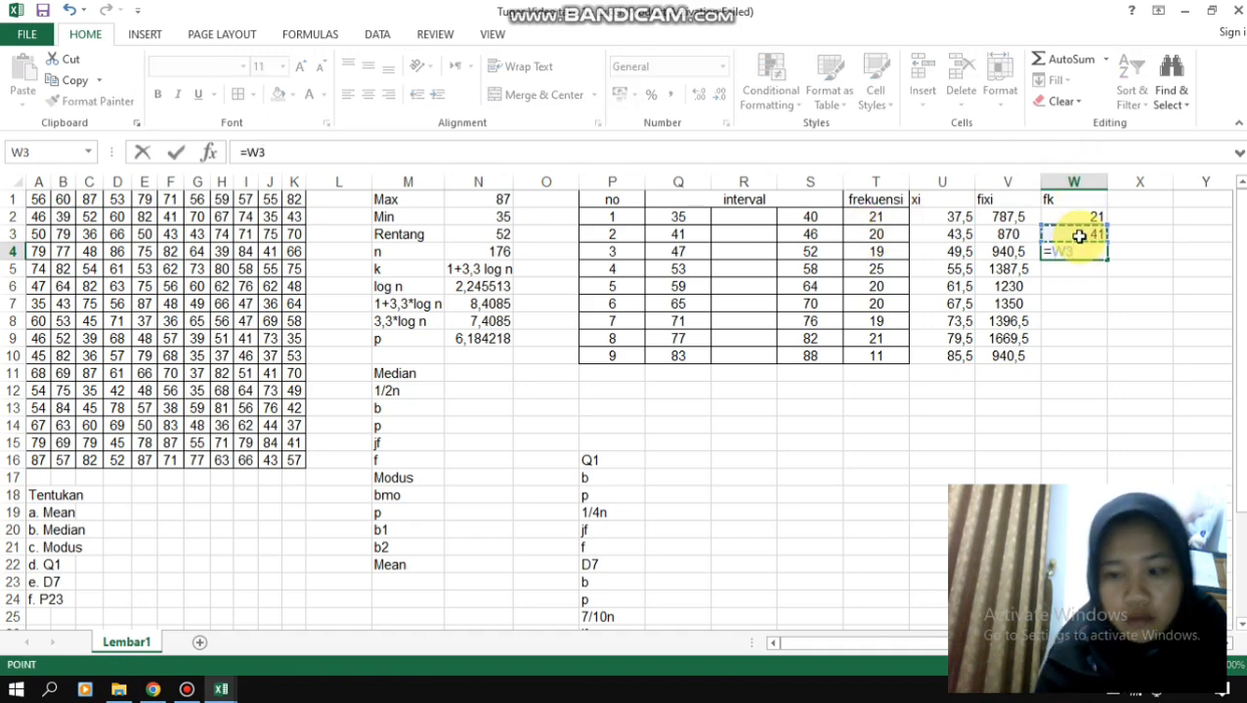
{"action": "type", "text": "+"}
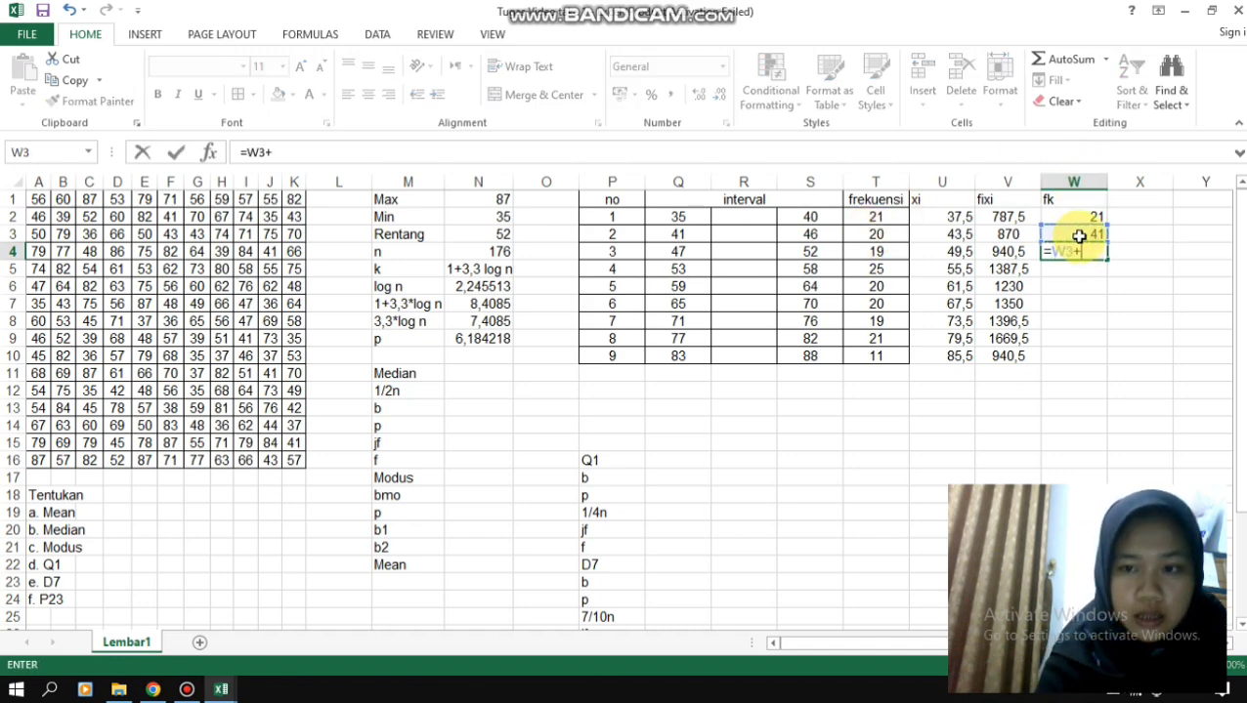
{"action": "left_click", "coordinate": [865, 252]}
{"action": "key", "text": "Return"}
- Calculate the fourth class's cumulative frequency in W5 with the formula =W4+T5
{"action": "type", "text": "="}
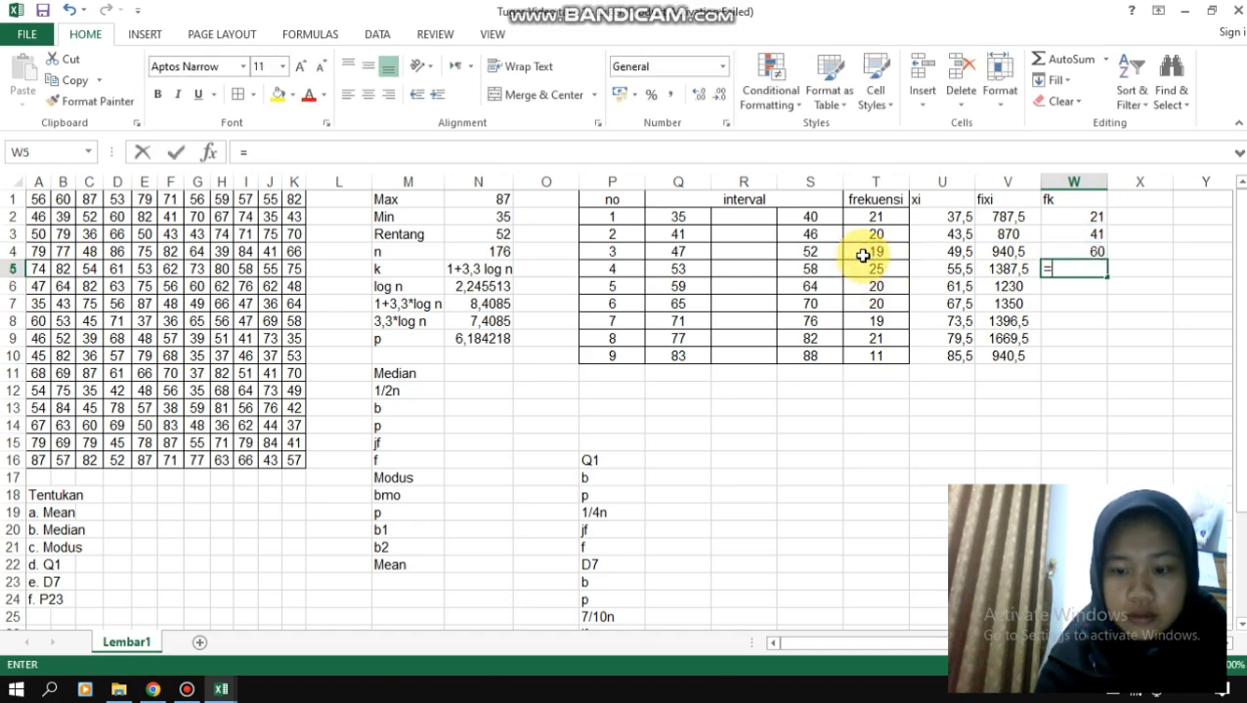
{"action": "left_click", "coordinate": [1080, 253]}
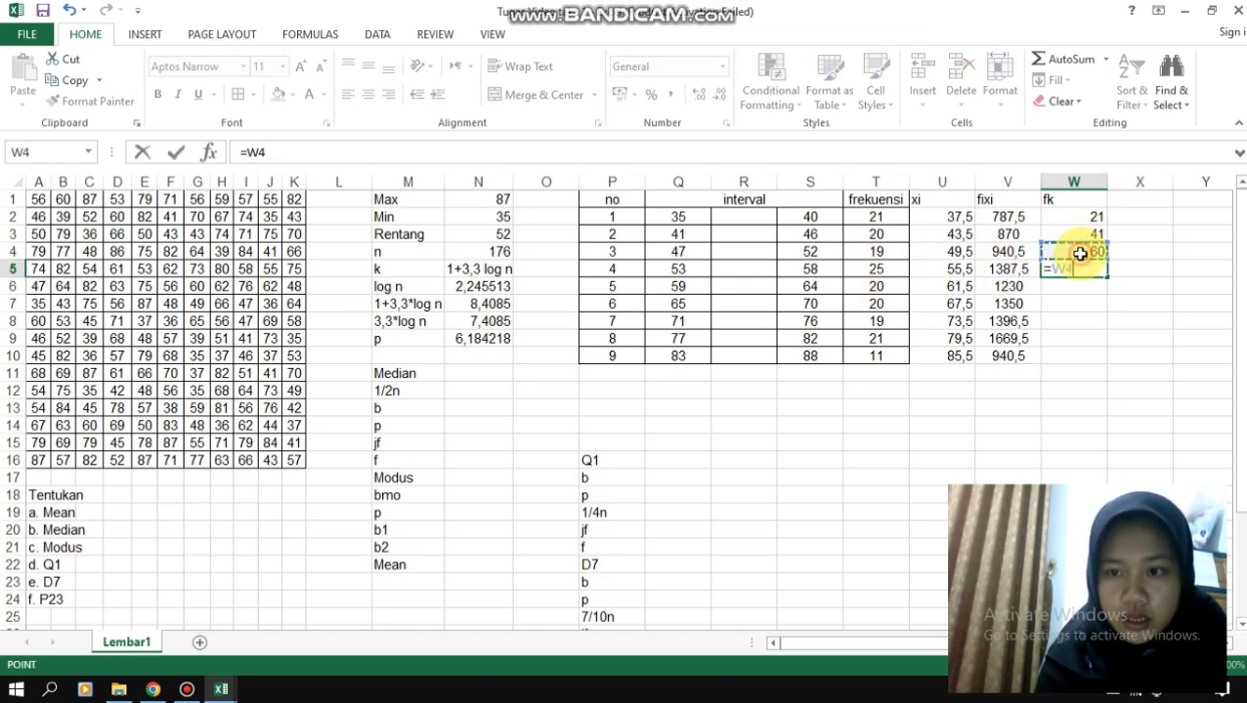
{"action": "type", "text": "+"}
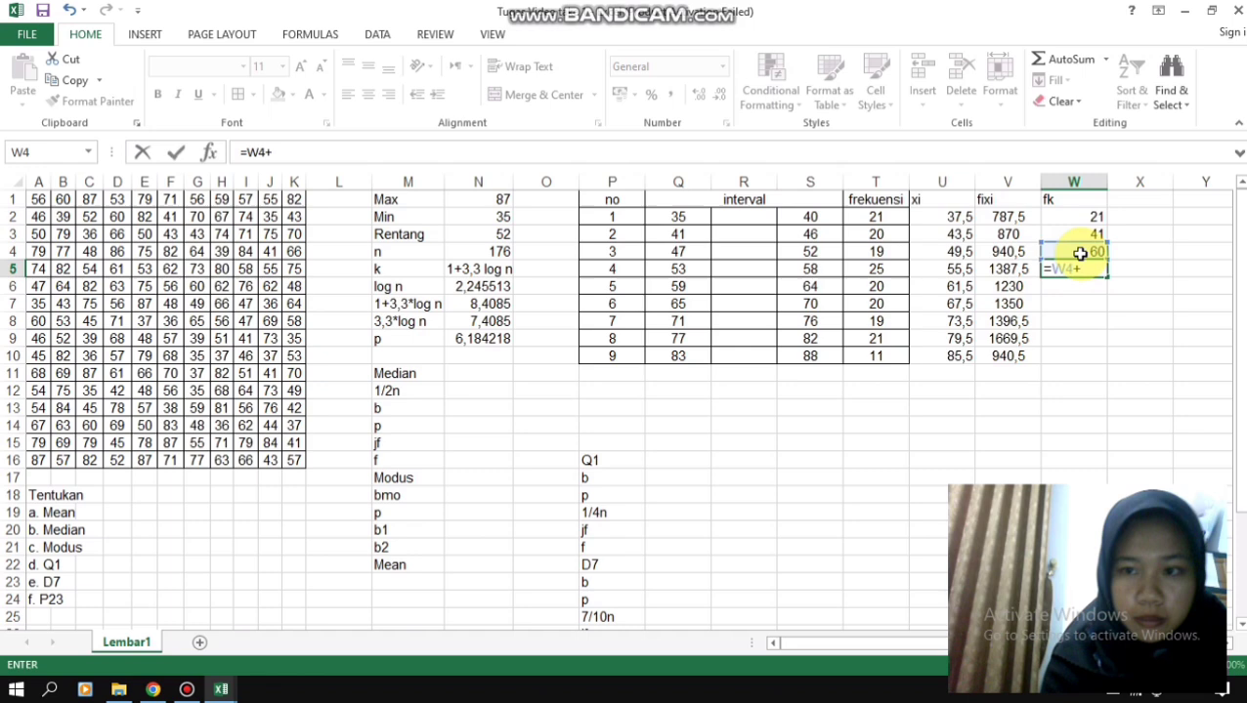
{"action": "left_click", "coordinate": [887, 267]}
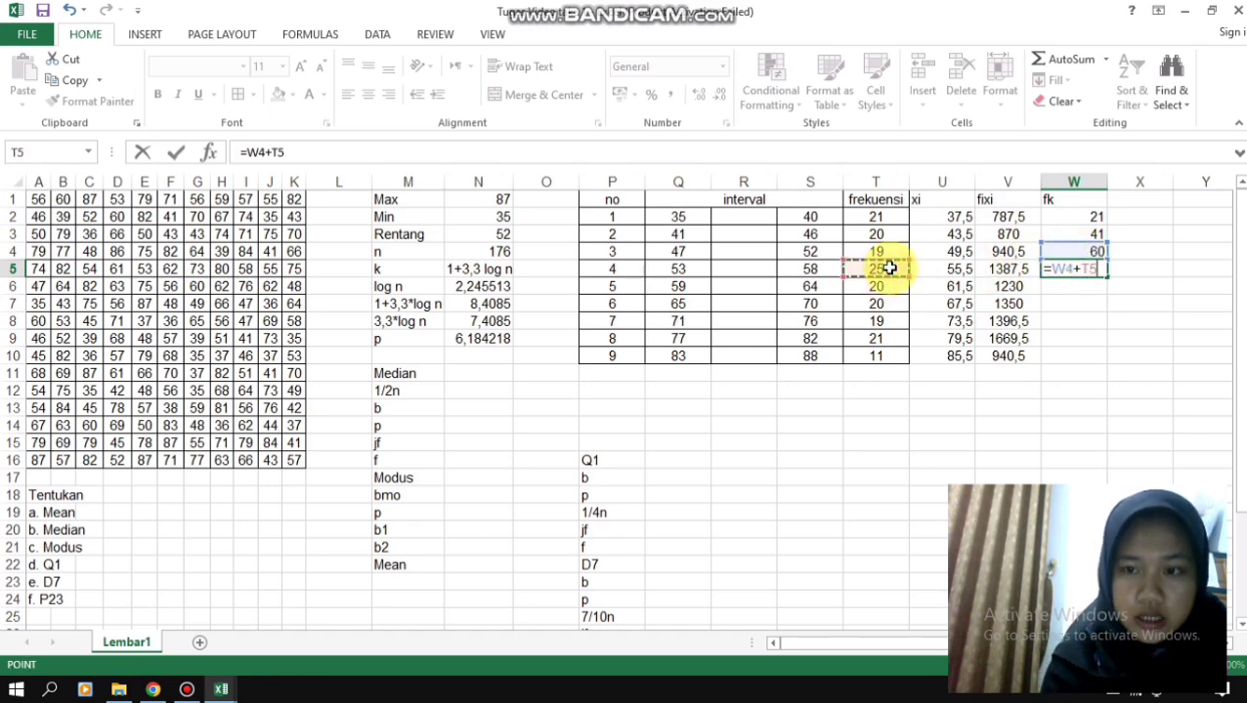
{"action": "key", "text": "Return"}
- Calculate the fifth class's cumulative frequency in W6 with the formula =W5+T6
{"action": "type", "text": "="}
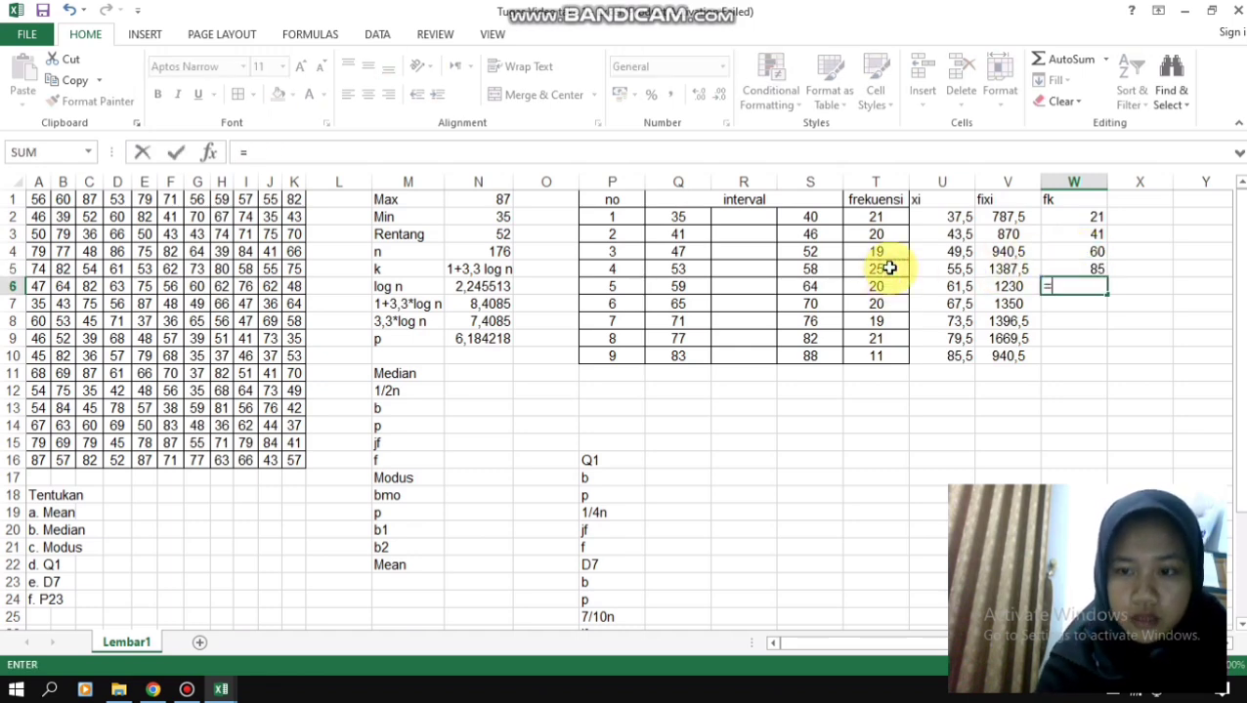
{"action": "left_click", "coordinate": [1092, 269]}
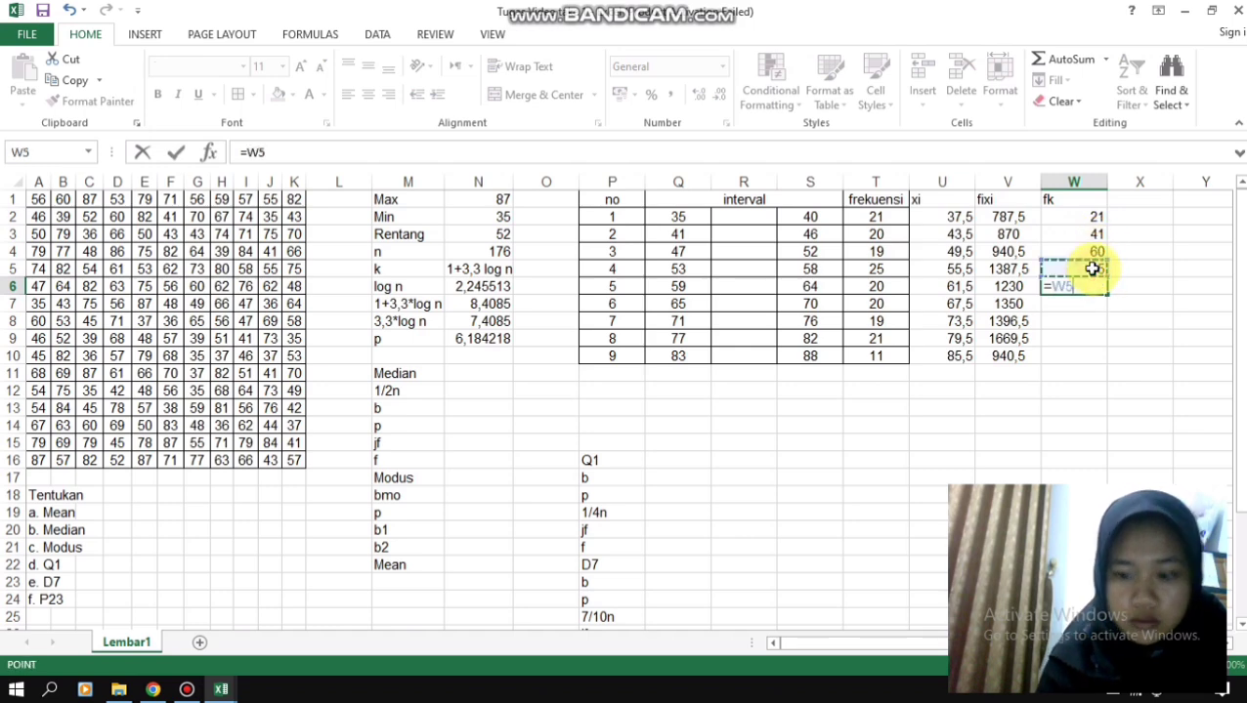
{"action": "type", "text": "+"}
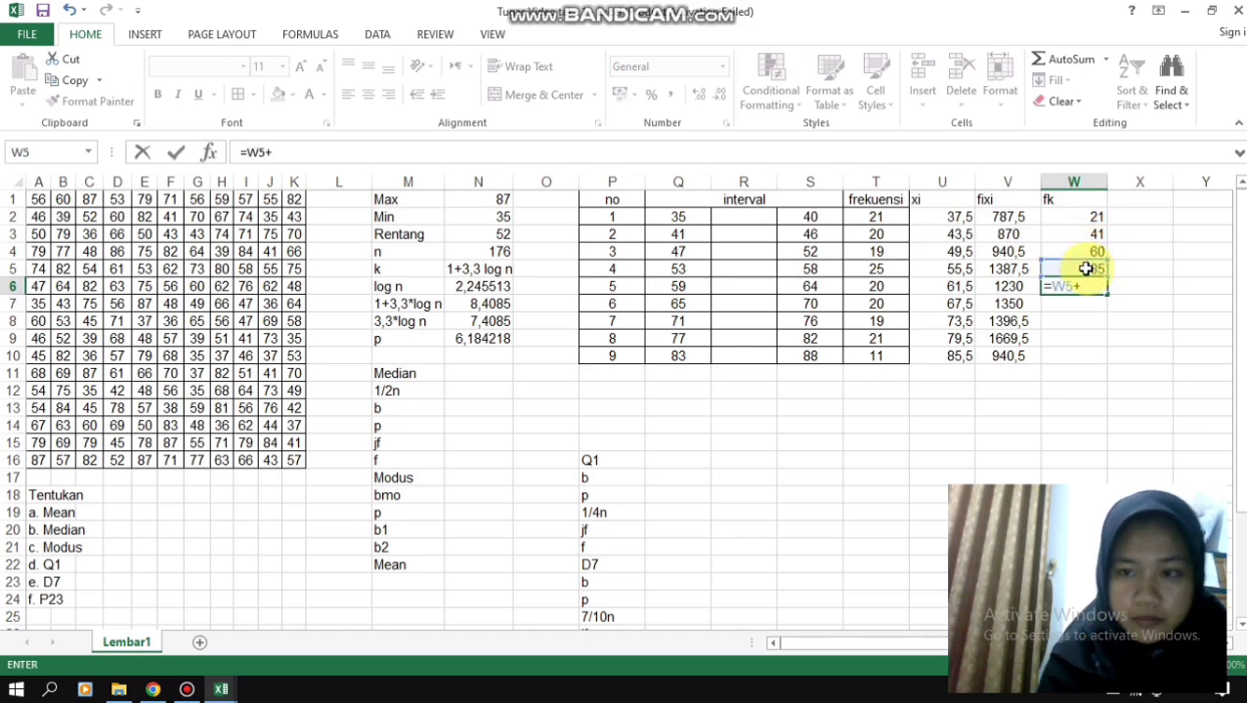
{"action": "left_click", "coordinate": [882, 287]}
{"action": "key", "text": "Return"}
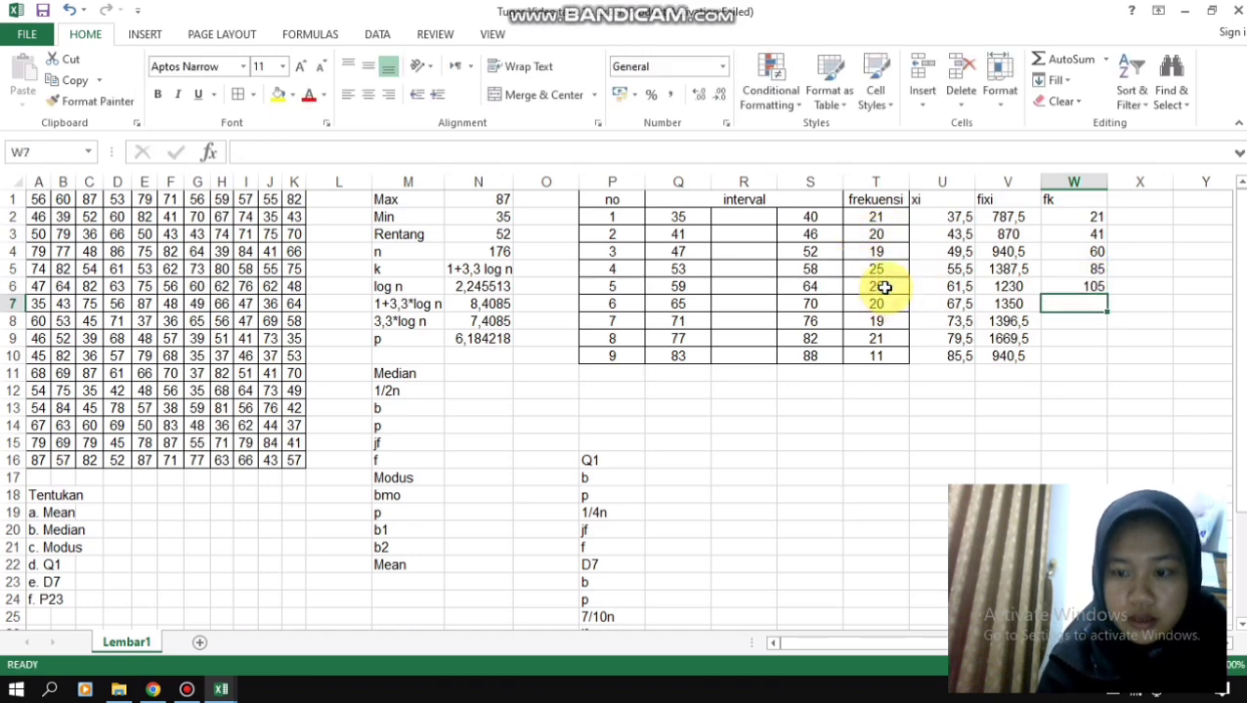
- Calculate the sixth class's cumulative frequency in W7 with the formula =W6+T7
{"action": "type", "text": "="}
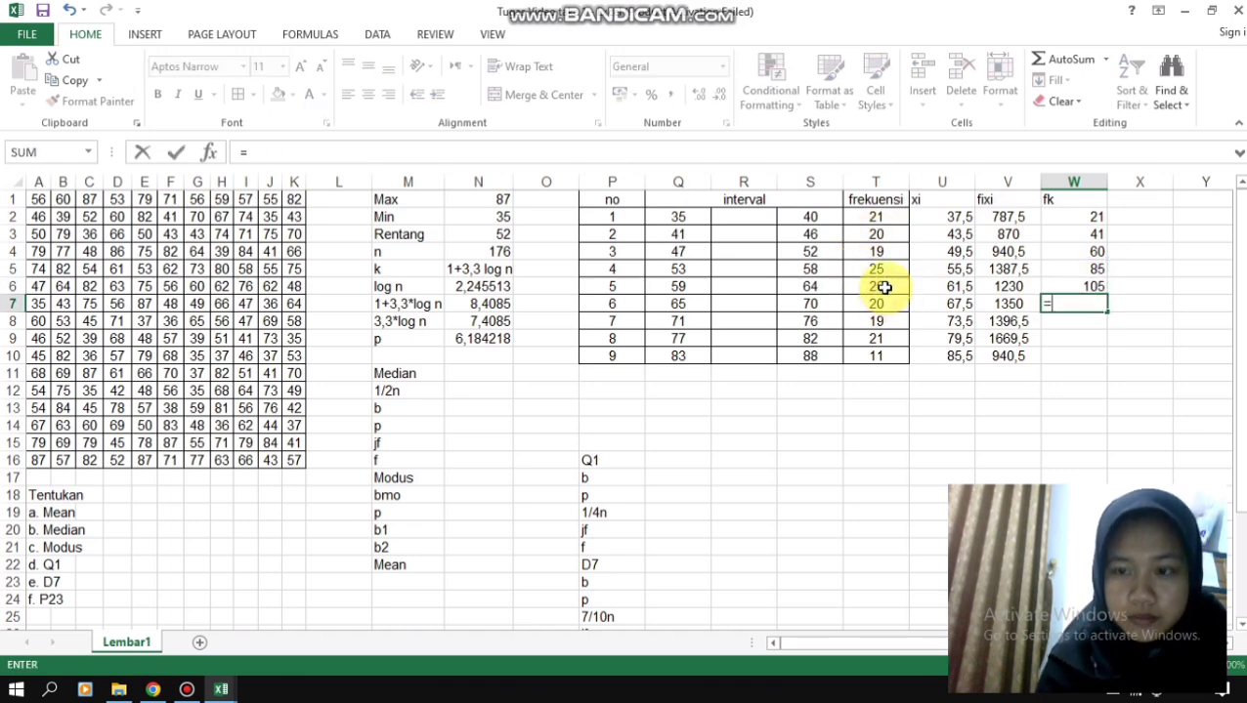
{"action": "left_click", "coordinate": [1095, 289]}
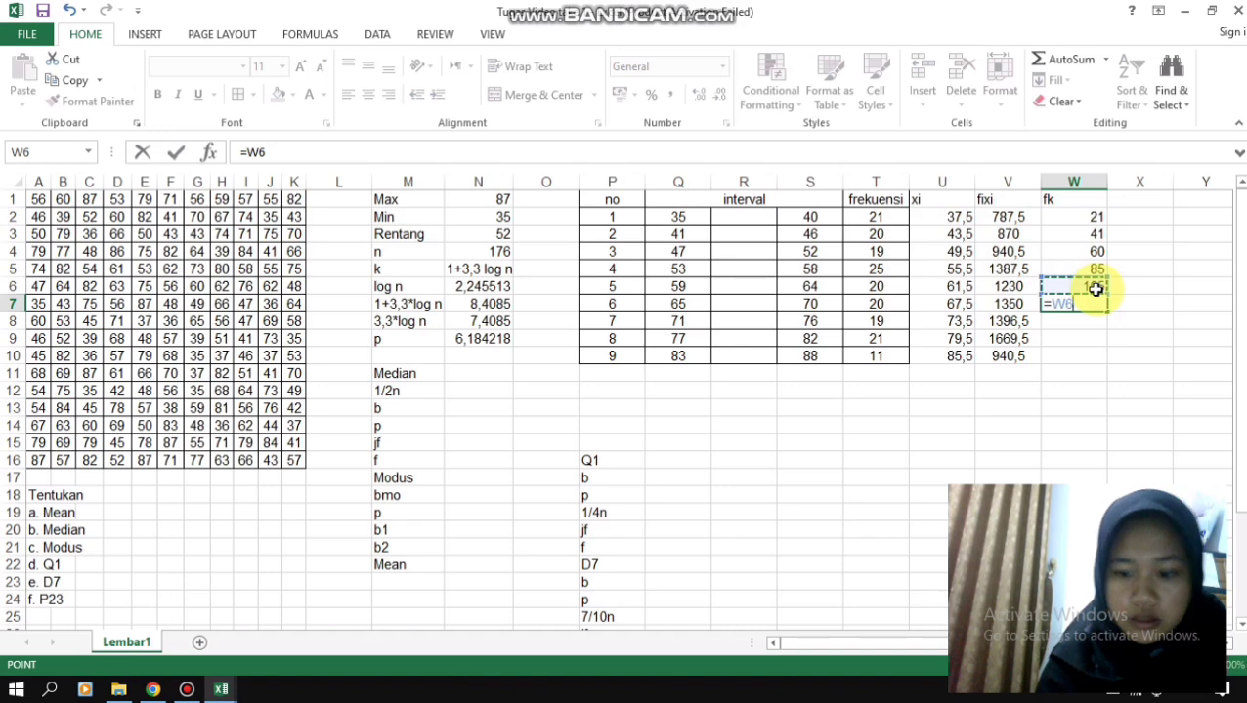
{"action": "type", "text": "+"}
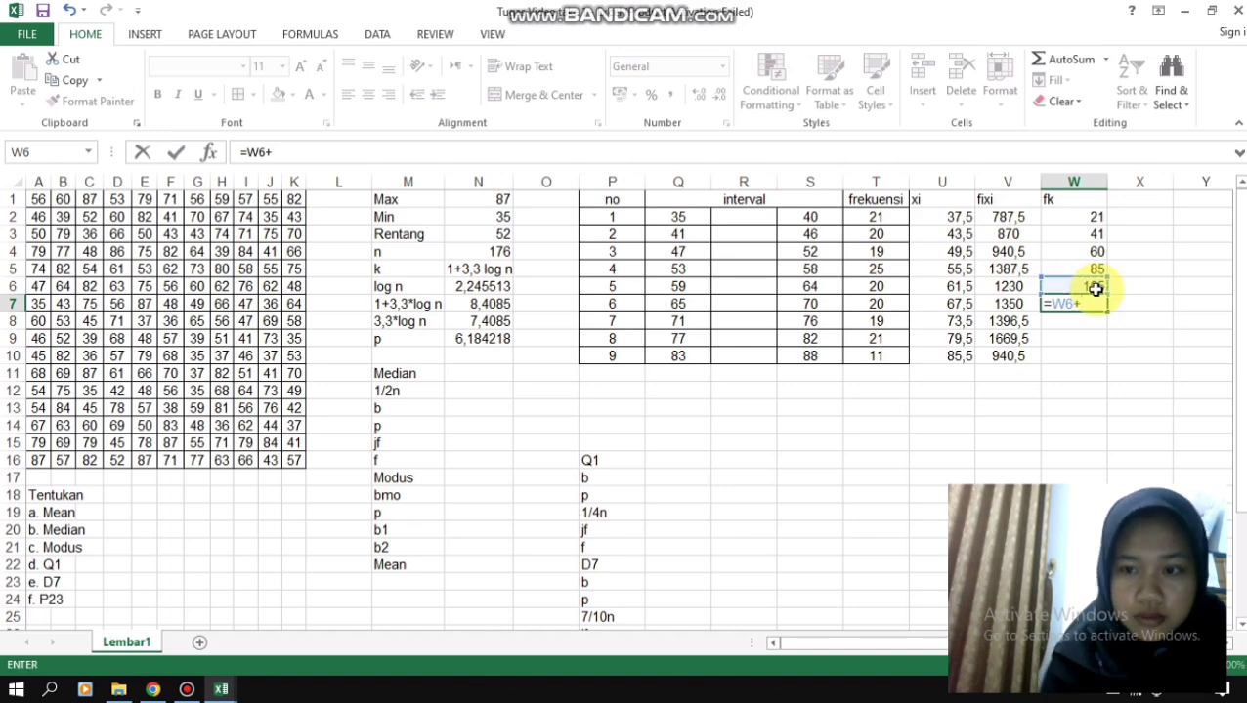
{"action": "left_click", "coordinate": [880, 319]}
{"action": "left_click", "coordinate": [885, 304]}
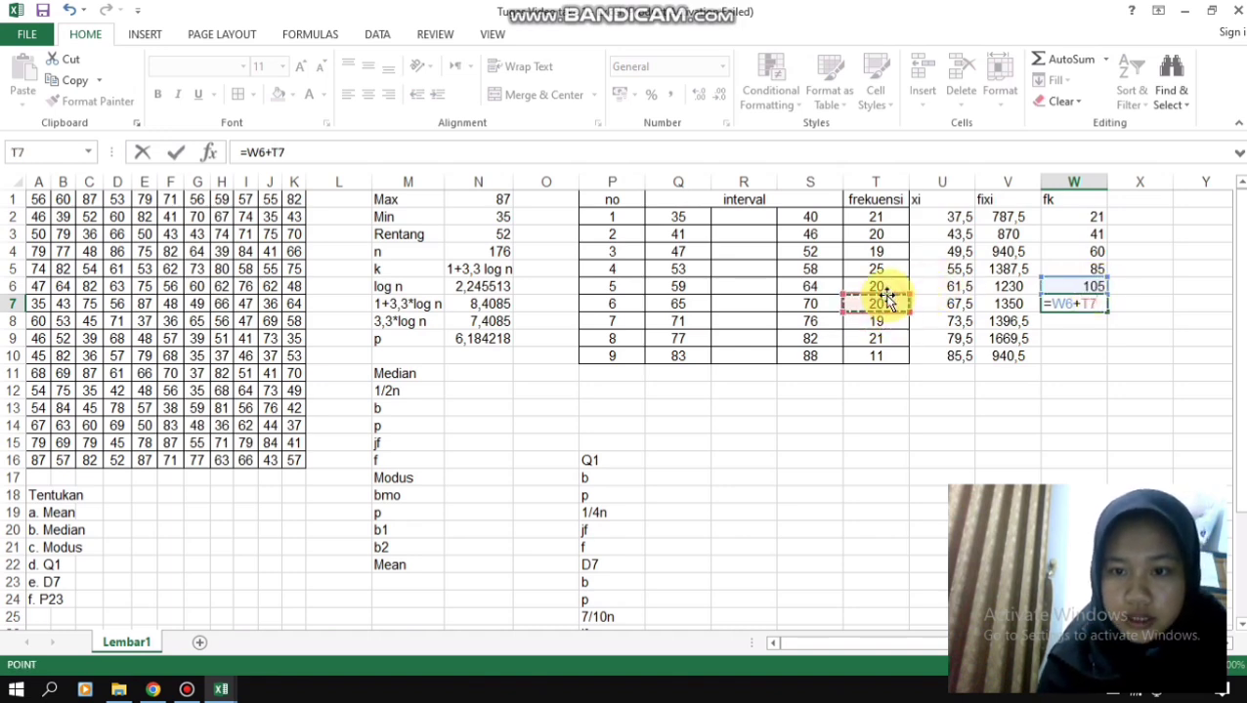
{"action": "key", "text": "Return"}
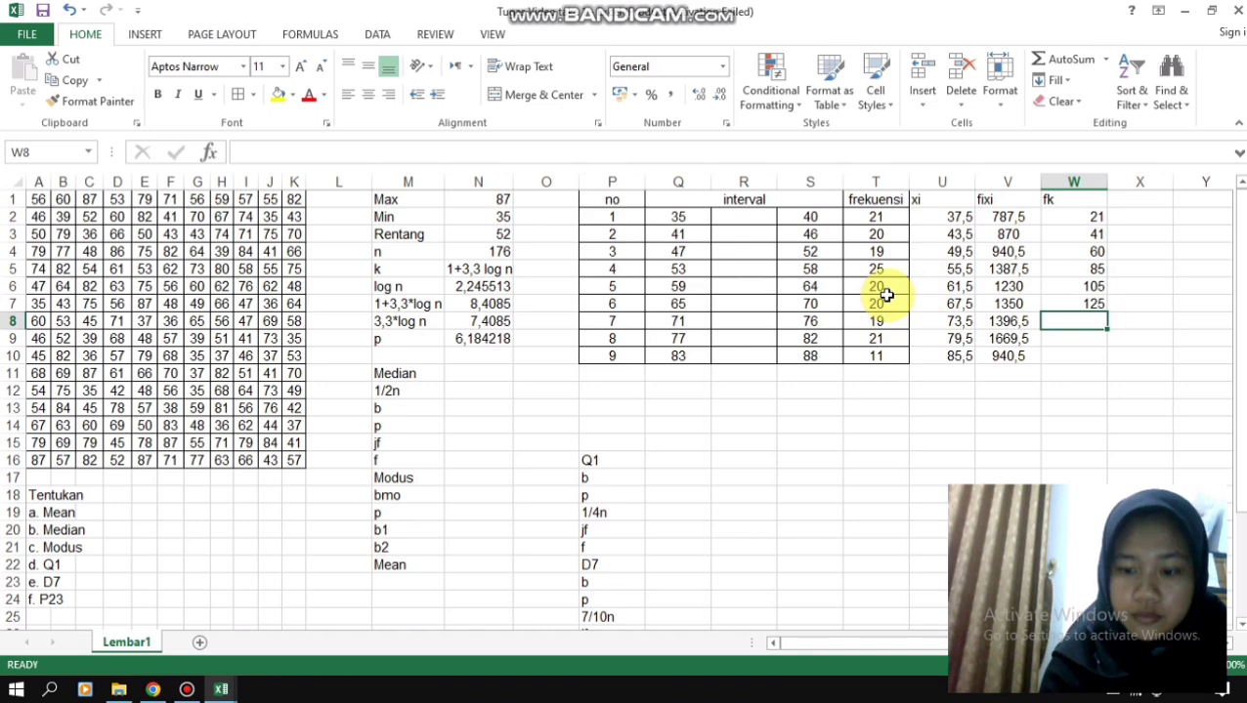
- Calculate the seventh class's cumulative frequency in W8 with the formula =W7+T8
{"action": "type", "text": "="}
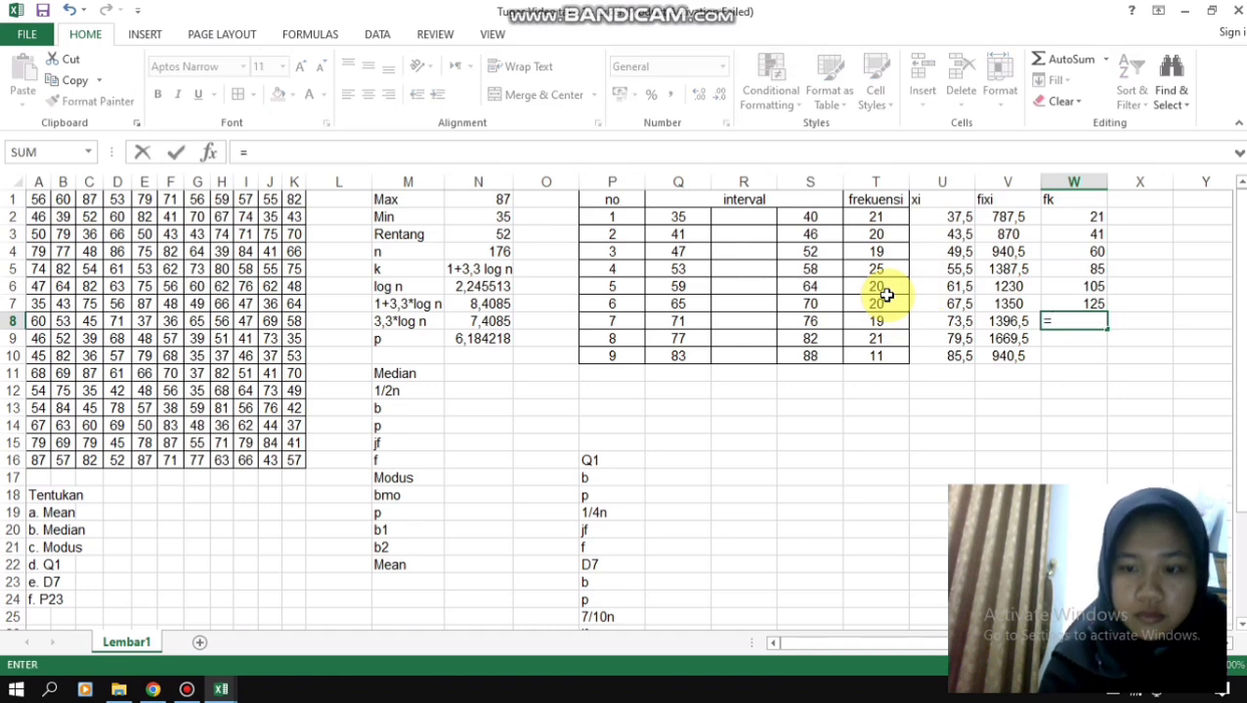
{"action": "left_click", "coordinate": [1072, 302]}
{"action": "type", "text": "+"}
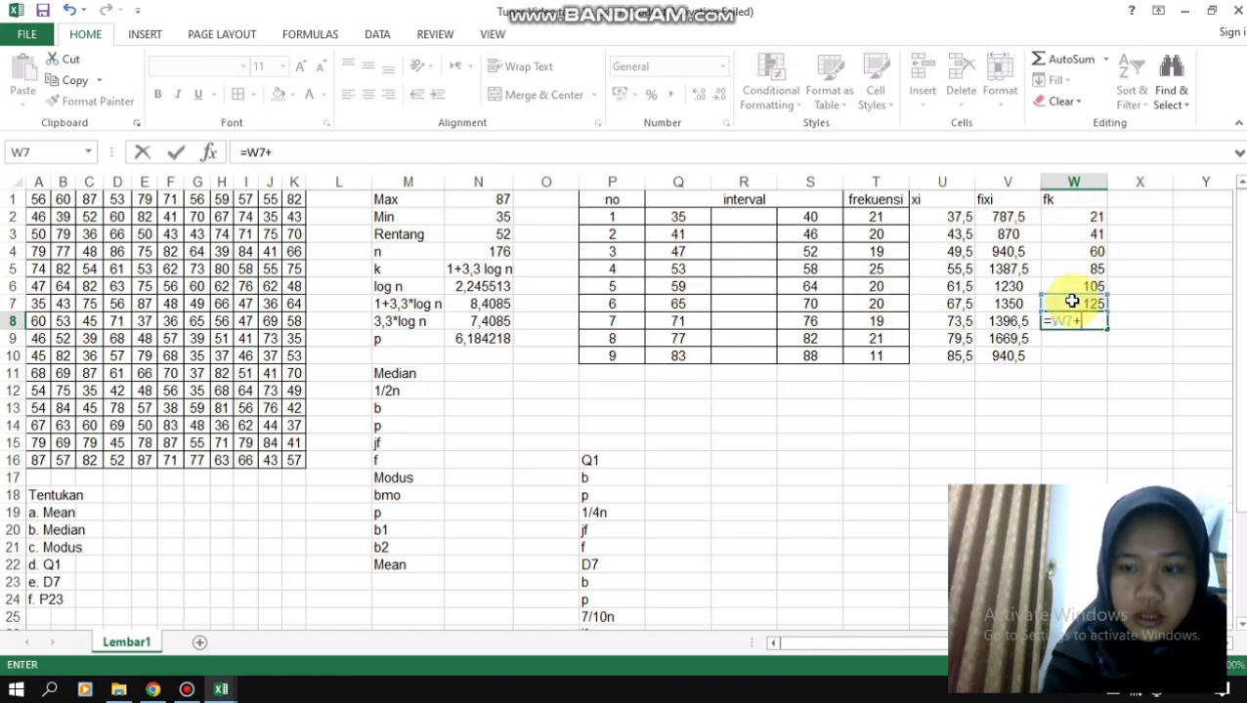
{"action": "left_click", "coordinate": [866, 323]}
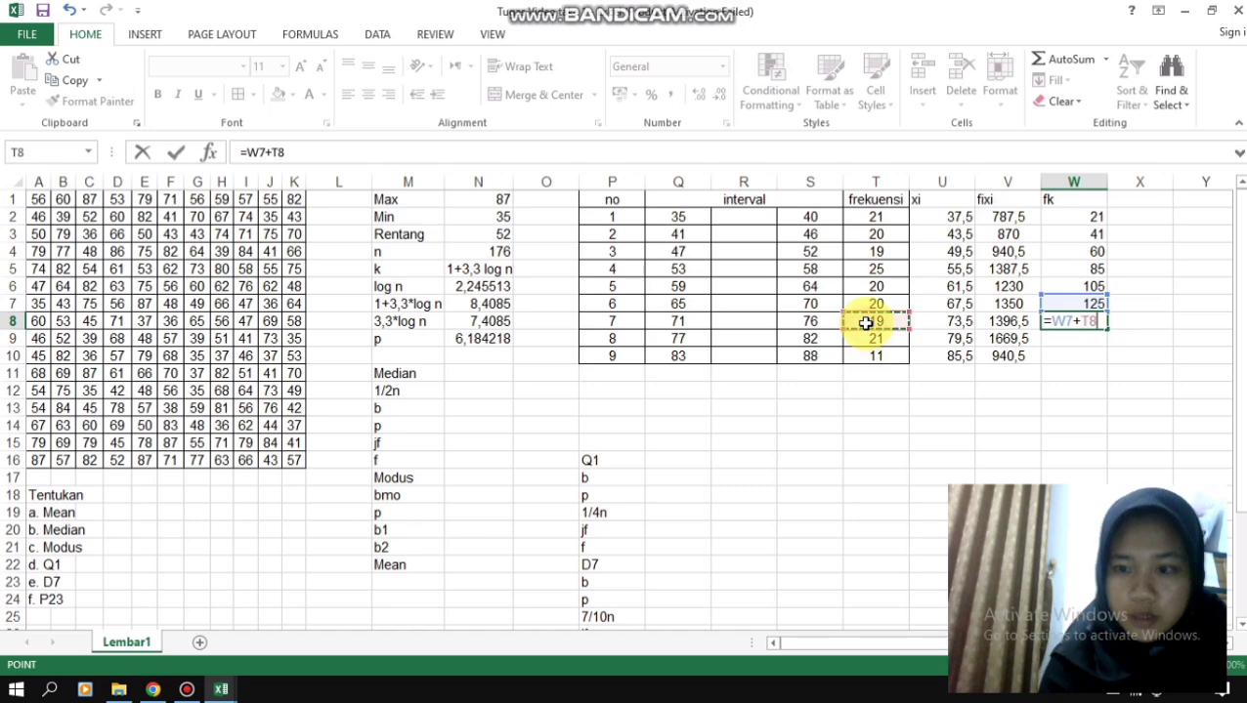
{"action": "key", "text": "Return"}
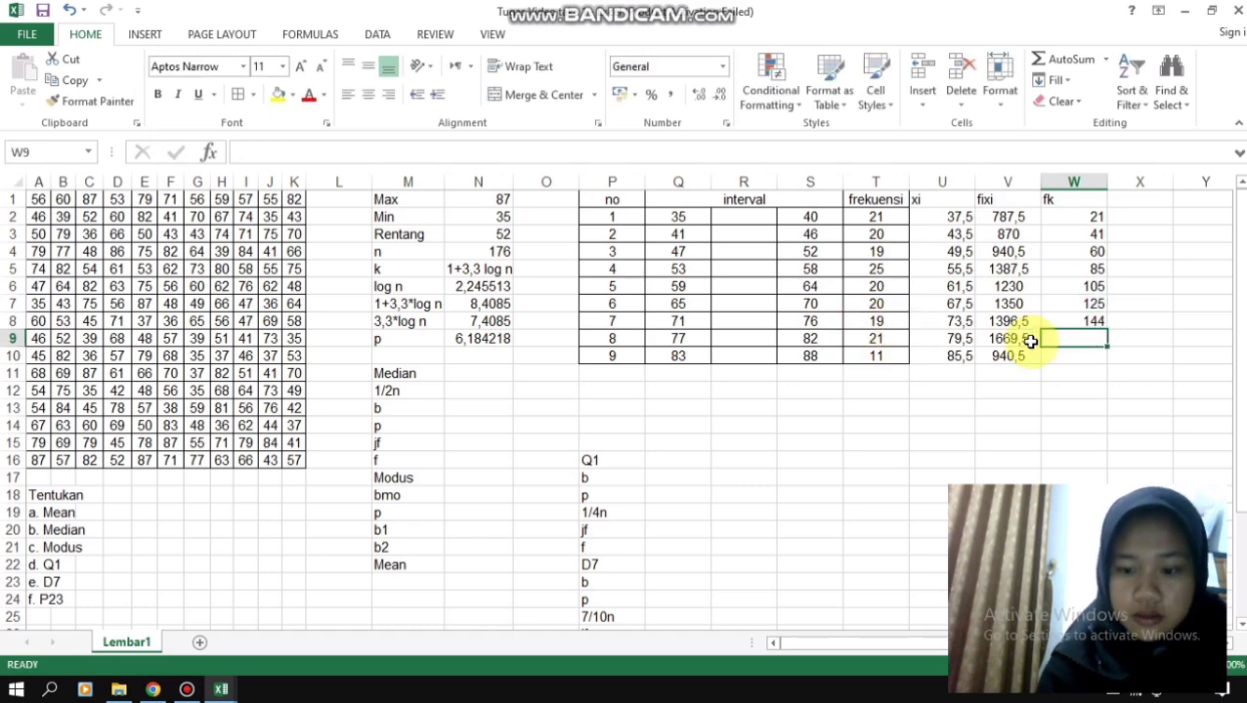
- Calculate the eighth class's cumulative frequency in W9 with the formula =W8+T9
{"action": "type", "text": "="}
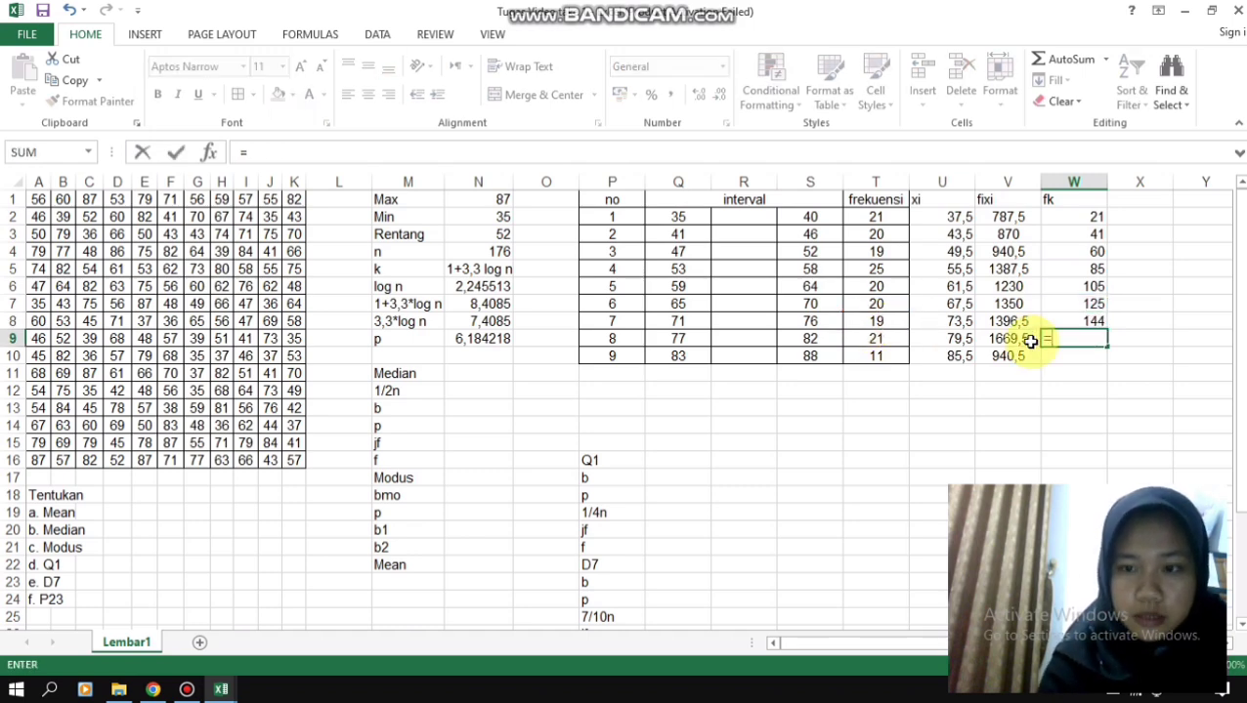
{"action": "left_click", "coordinate": [1087, 319]}
{"action": "type", "text": "+"}
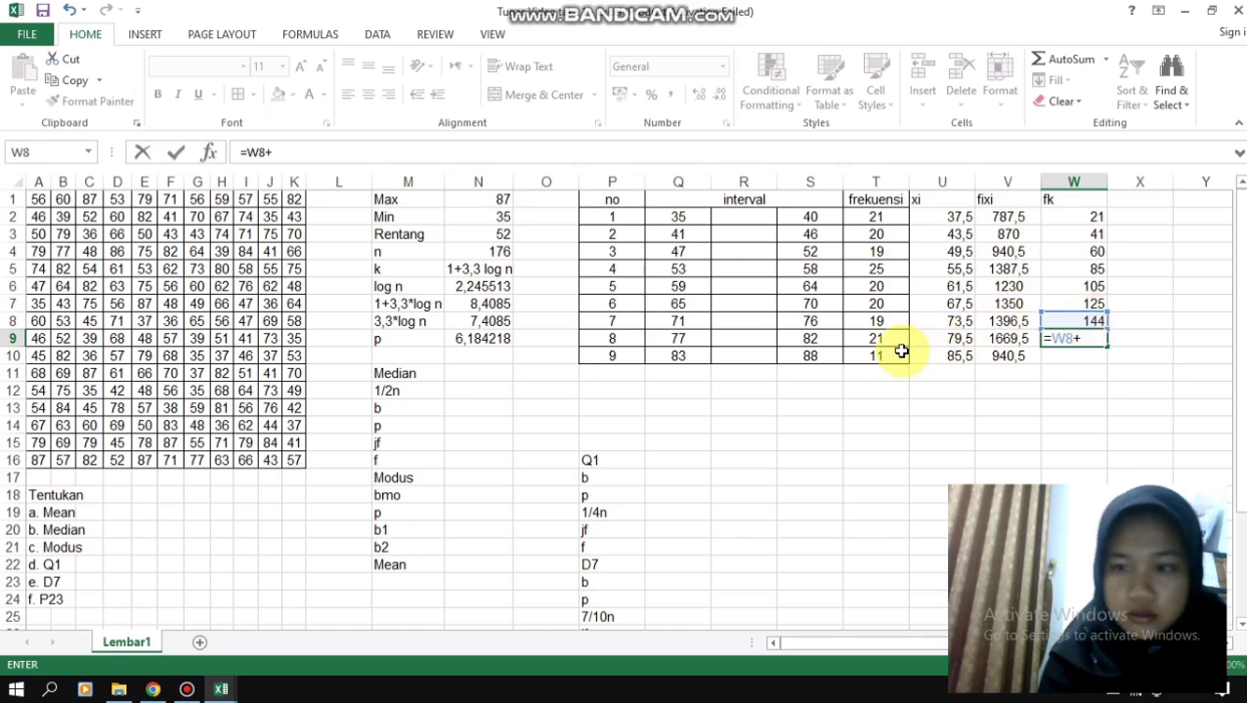
{"action": "left_click", "coordinate": [870, 339]}
{"action": "key", "text": "Return"}
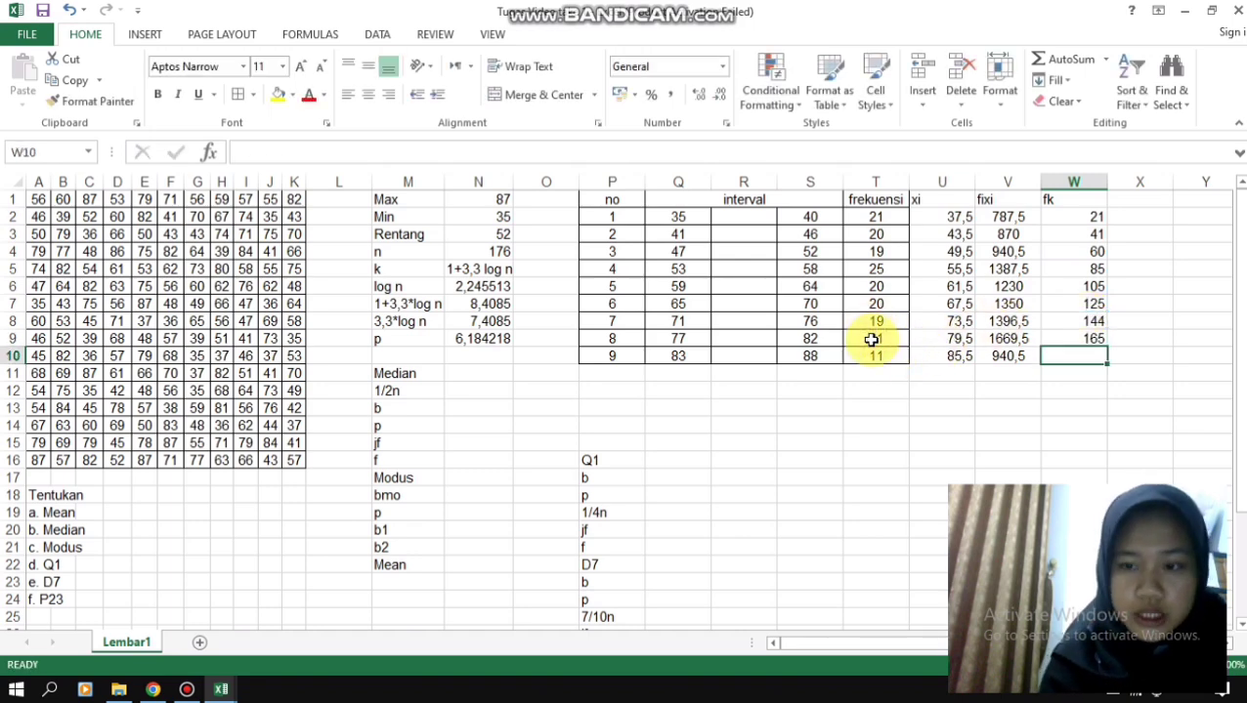
- Calculate the ninth class's cumulative frequency in W10 with the formula =W9+T10
{"action": "type", "text": "="}
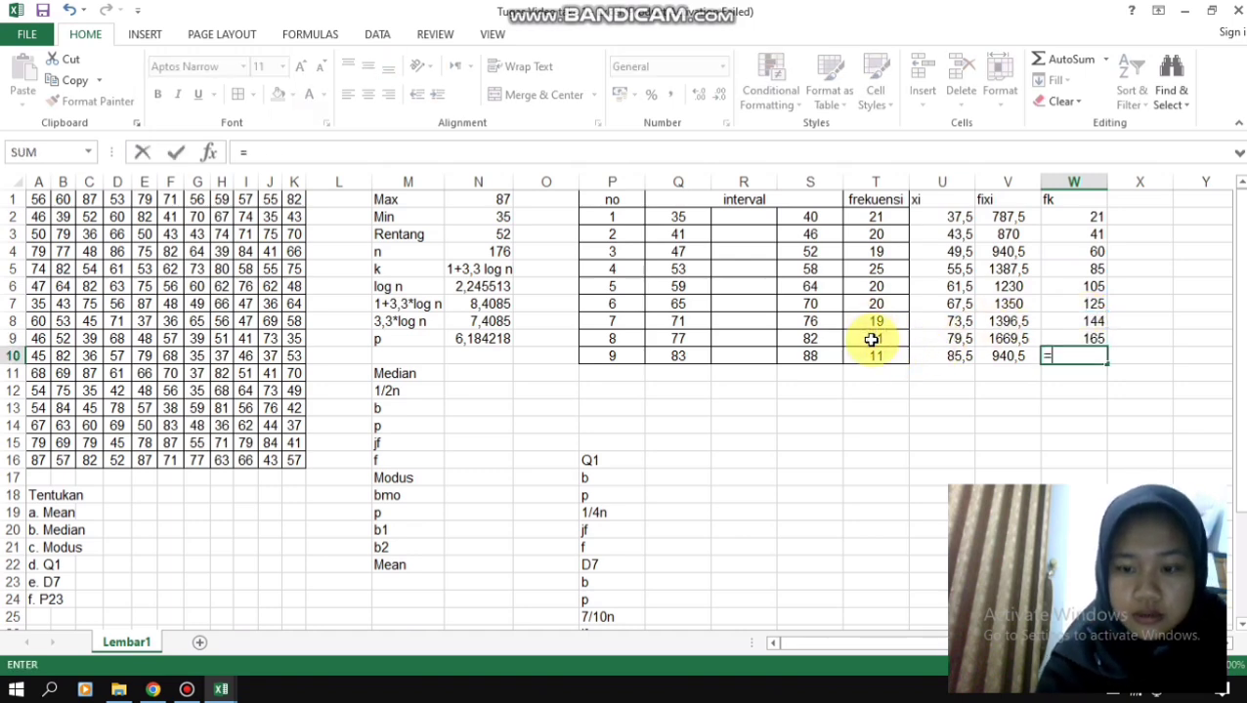
{"action": "left_click", "coordinate": [1086, 338]}
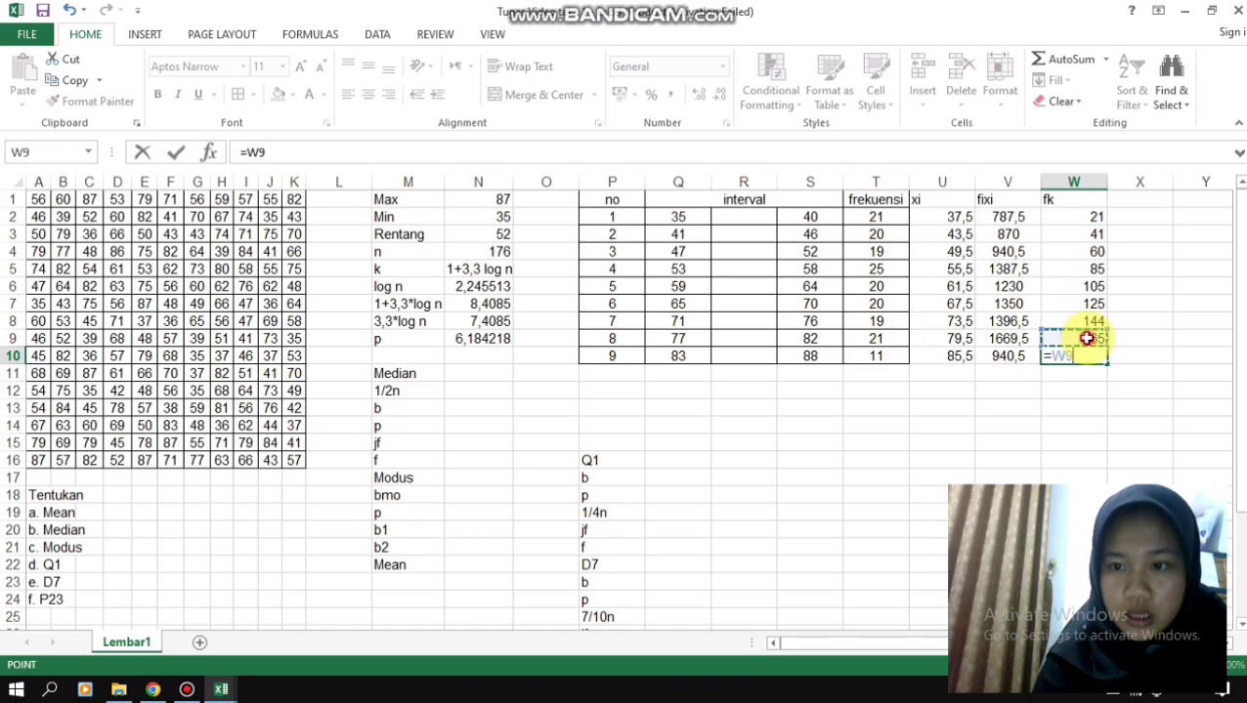
{"action": "type", "text": "+"}
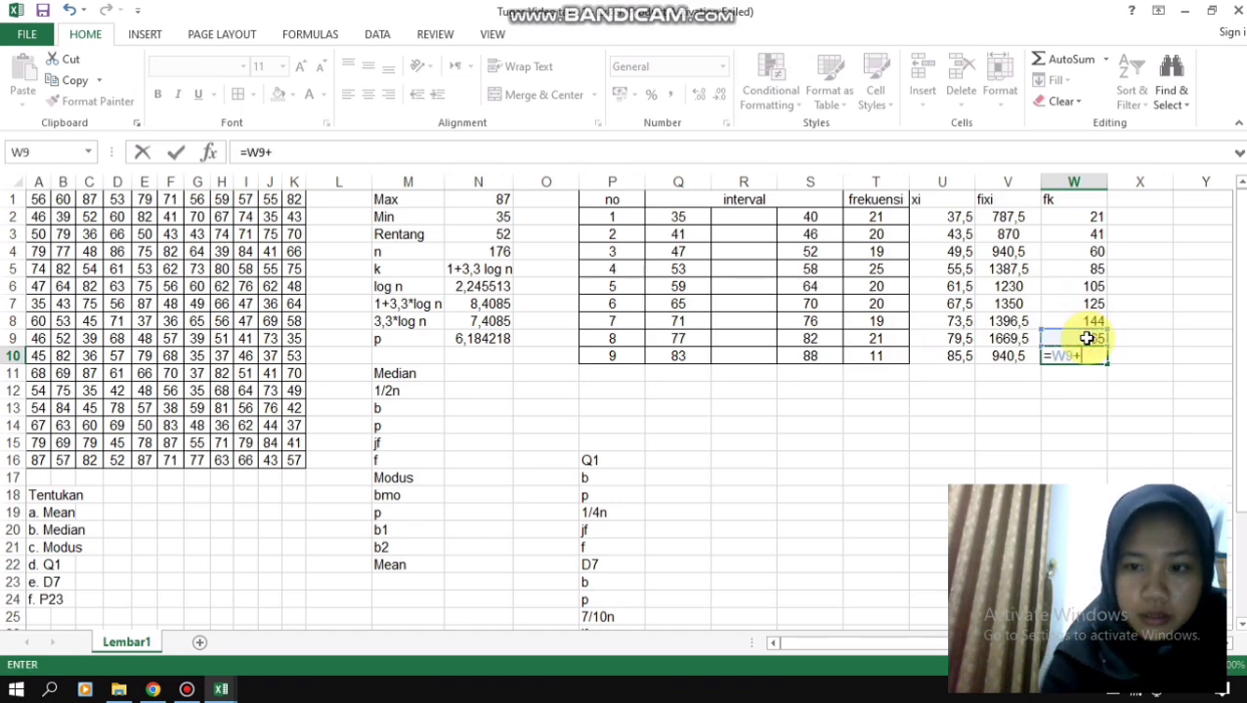
{"action": "left_click", "coordinate": [880, 357]}
{"action": "key", "text": "Return"}
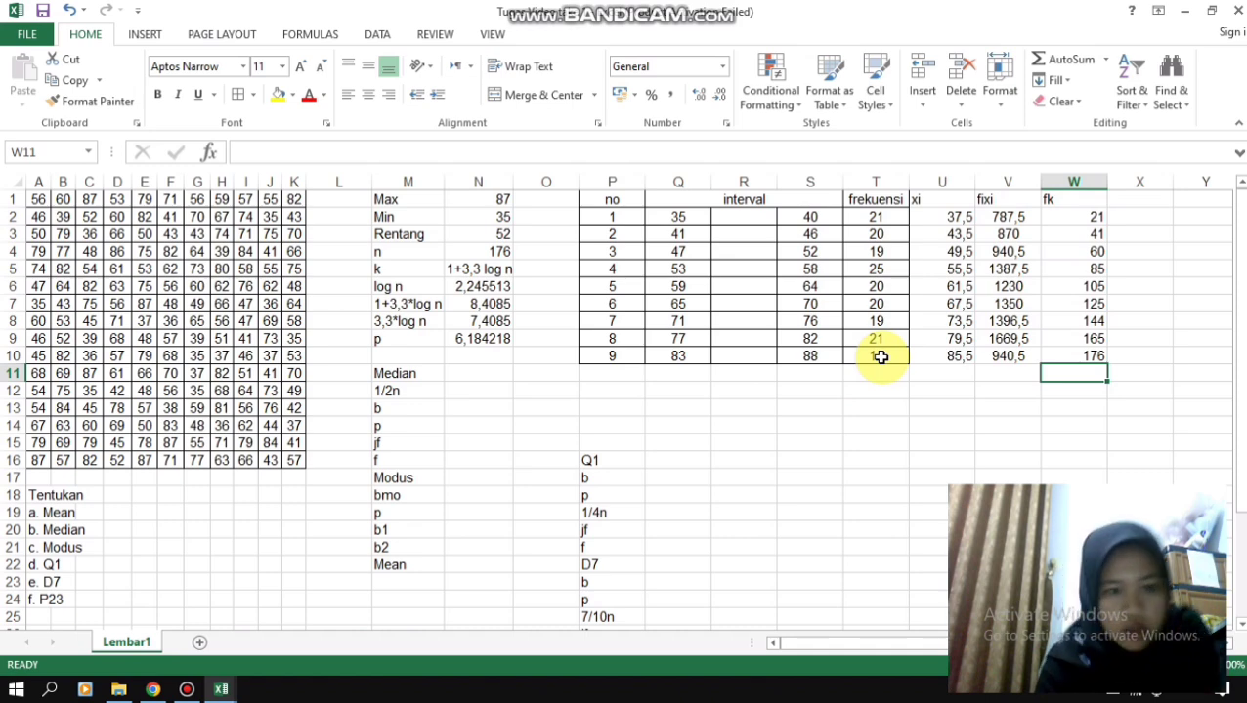
- Calculate the median's 1/2n value in N12 with the formula =N4/2
{"action": "left_click", "coordinate": [474, 391]}
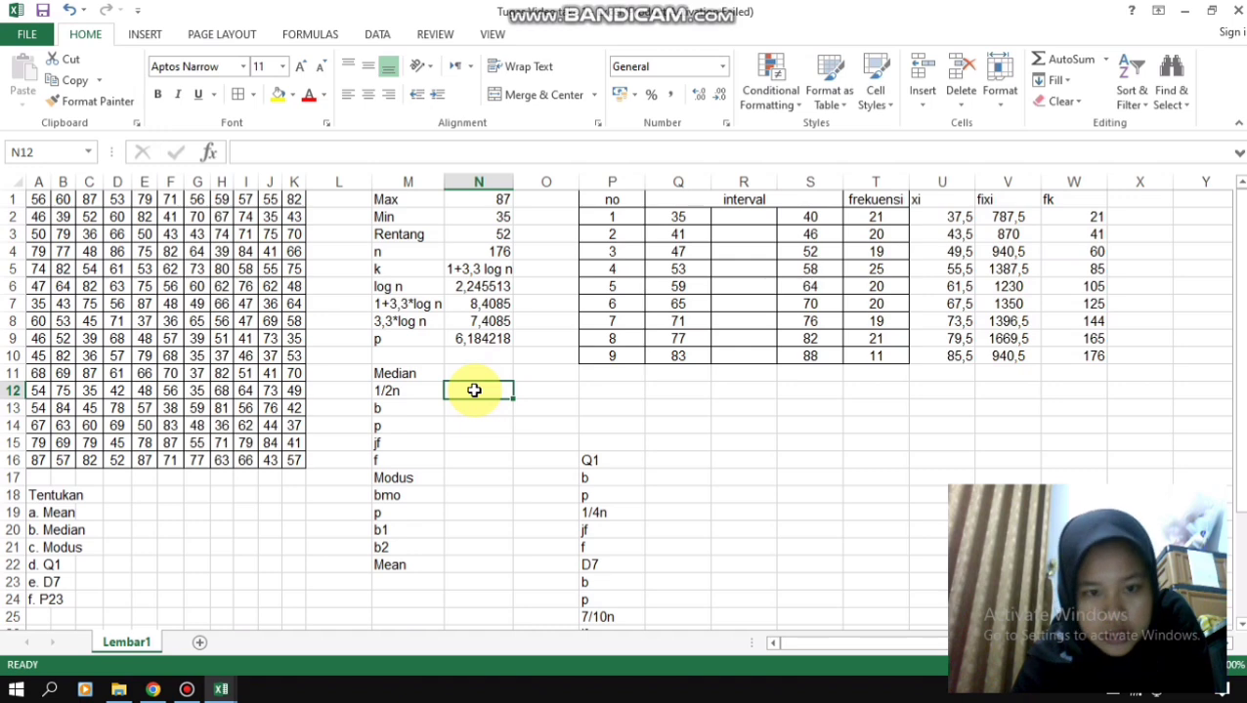
{"action": "type", "text": "="}
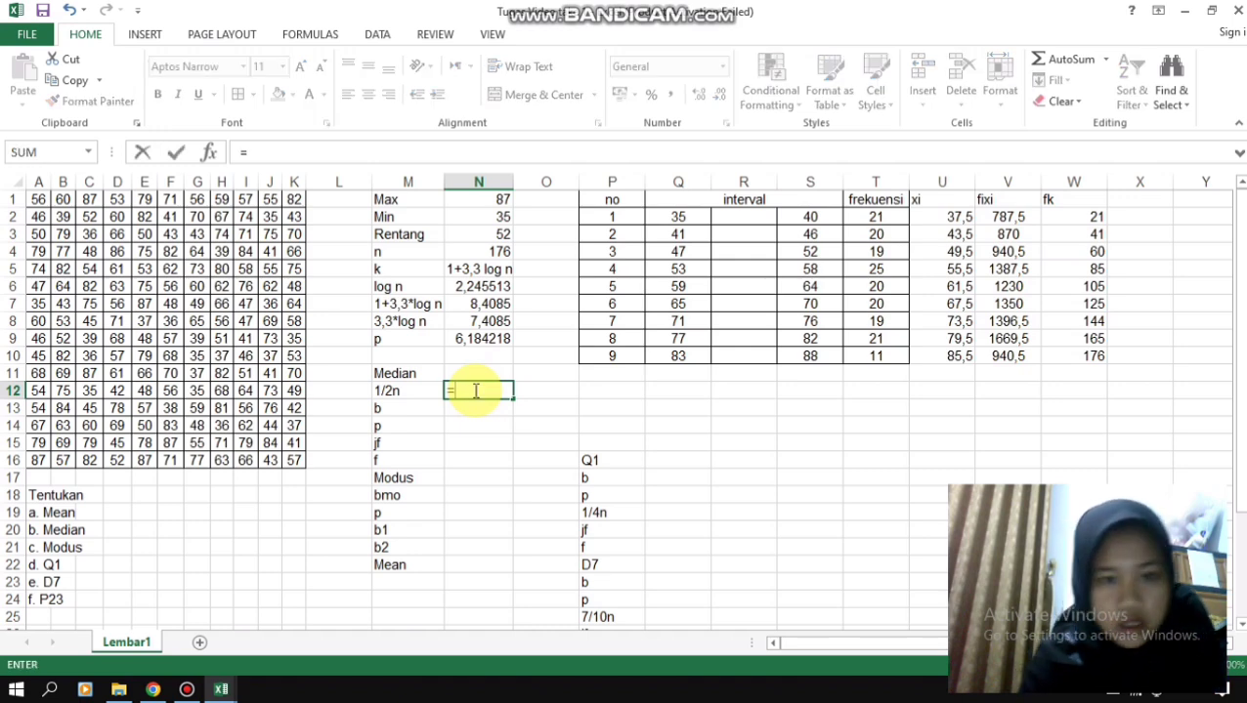
{"action": "left_click", "coordinate": [480, 255]}
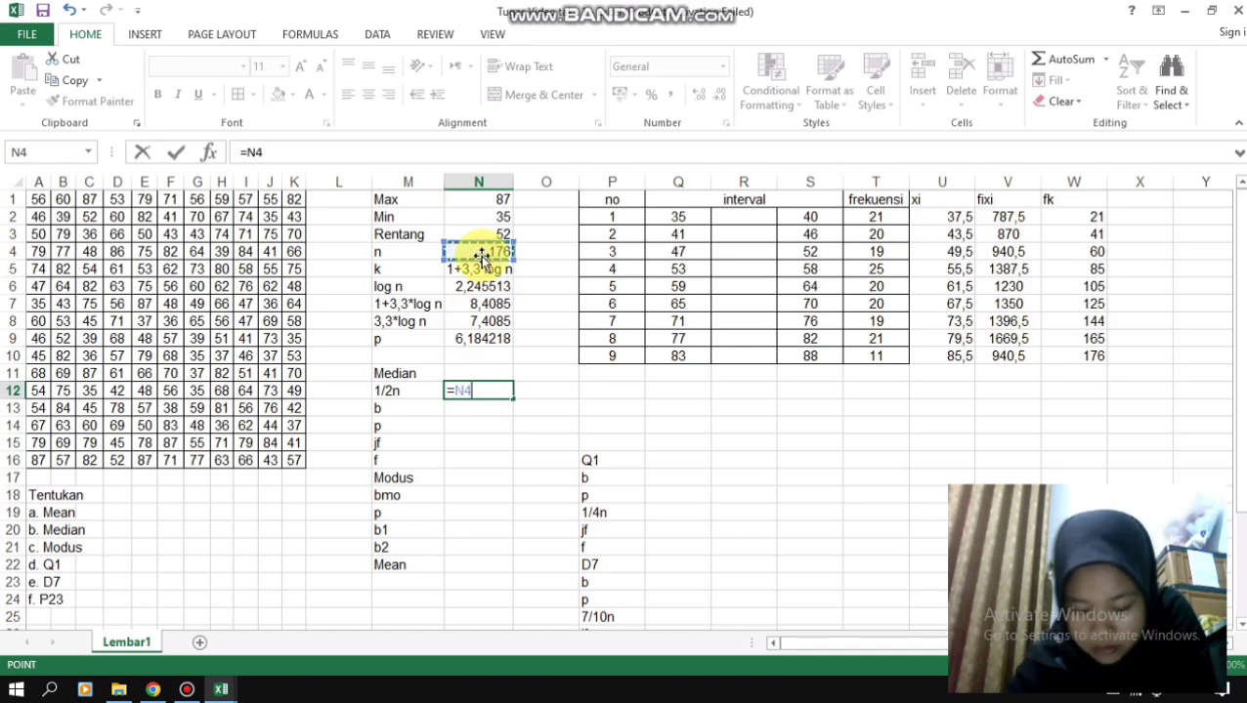
{"action": "type", "text": "/2"}
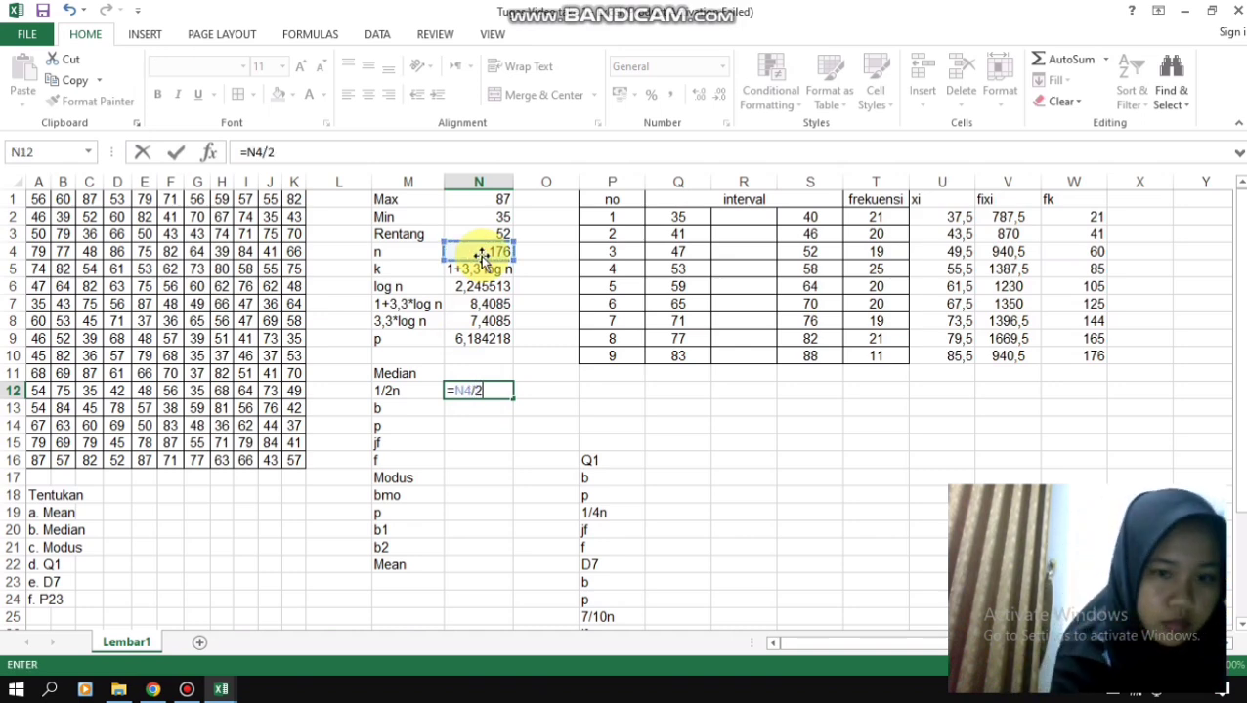
{"action": "key", "text": "Return"}
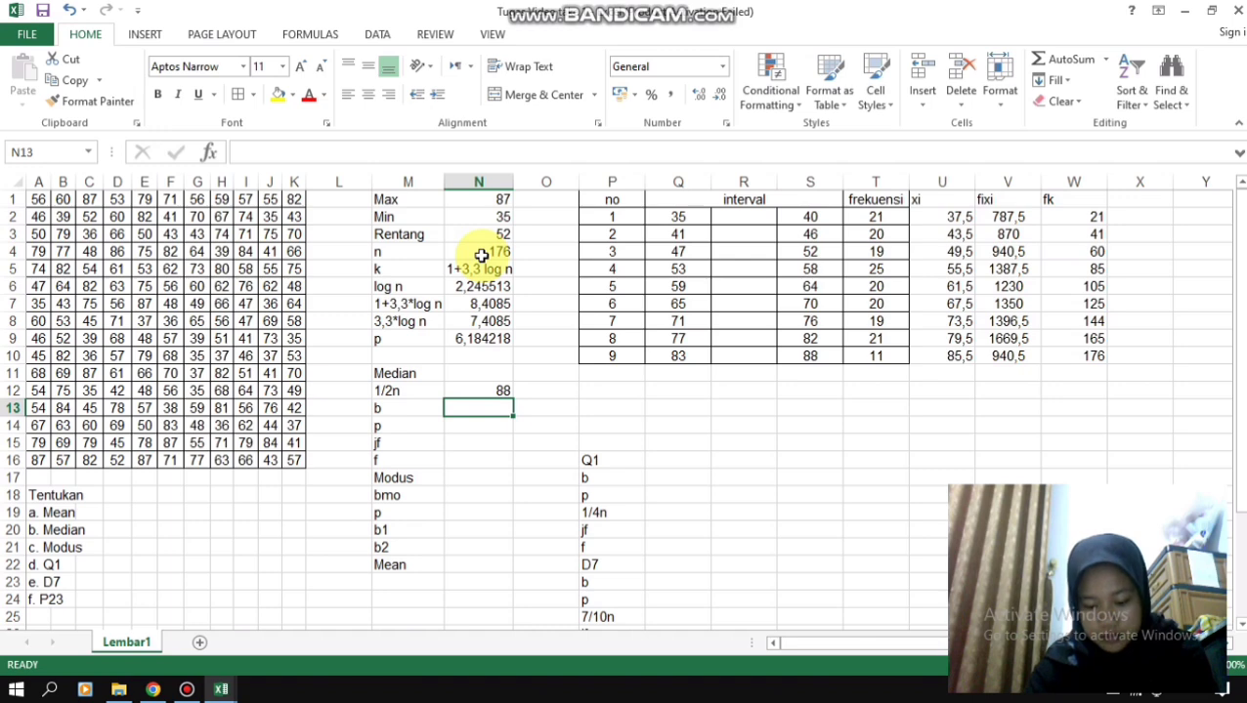
- Calculate the median's b value in N13 with the formula =N12-0,5
{"action": "type", "text": "="}
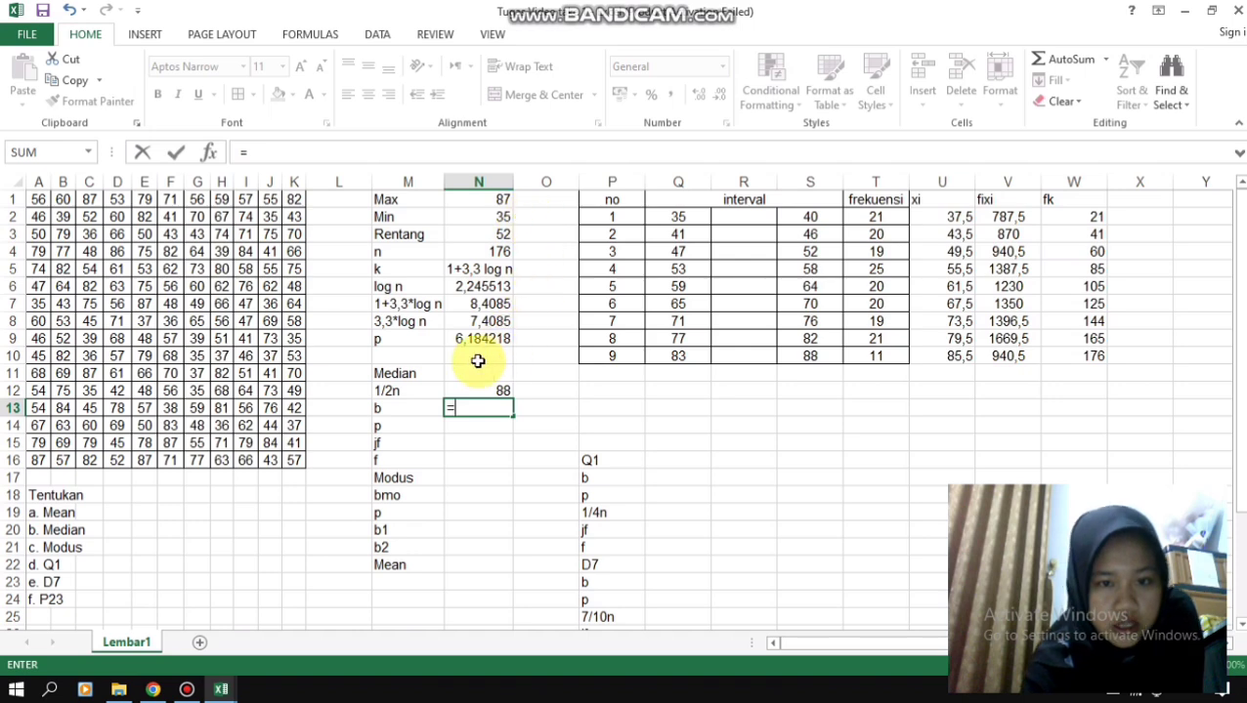
{"action": "left_click", "coordinate": [487, 392]}
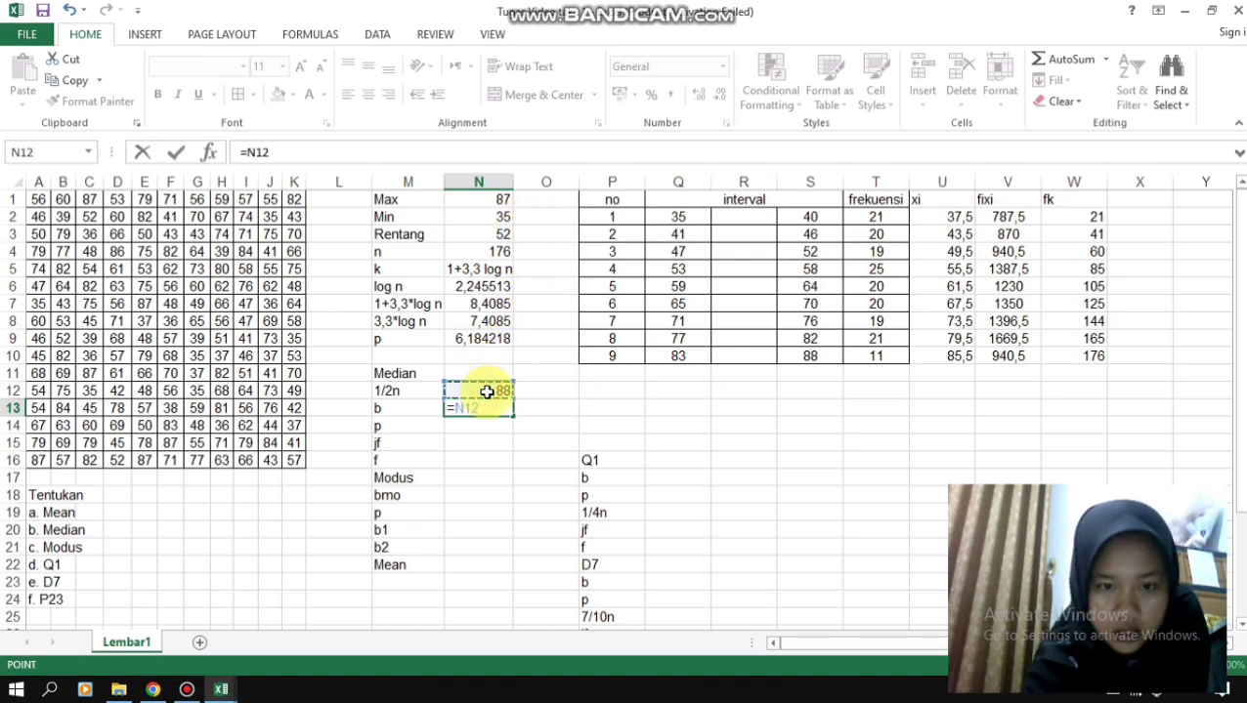
{"action": "type", "text": "-0"}
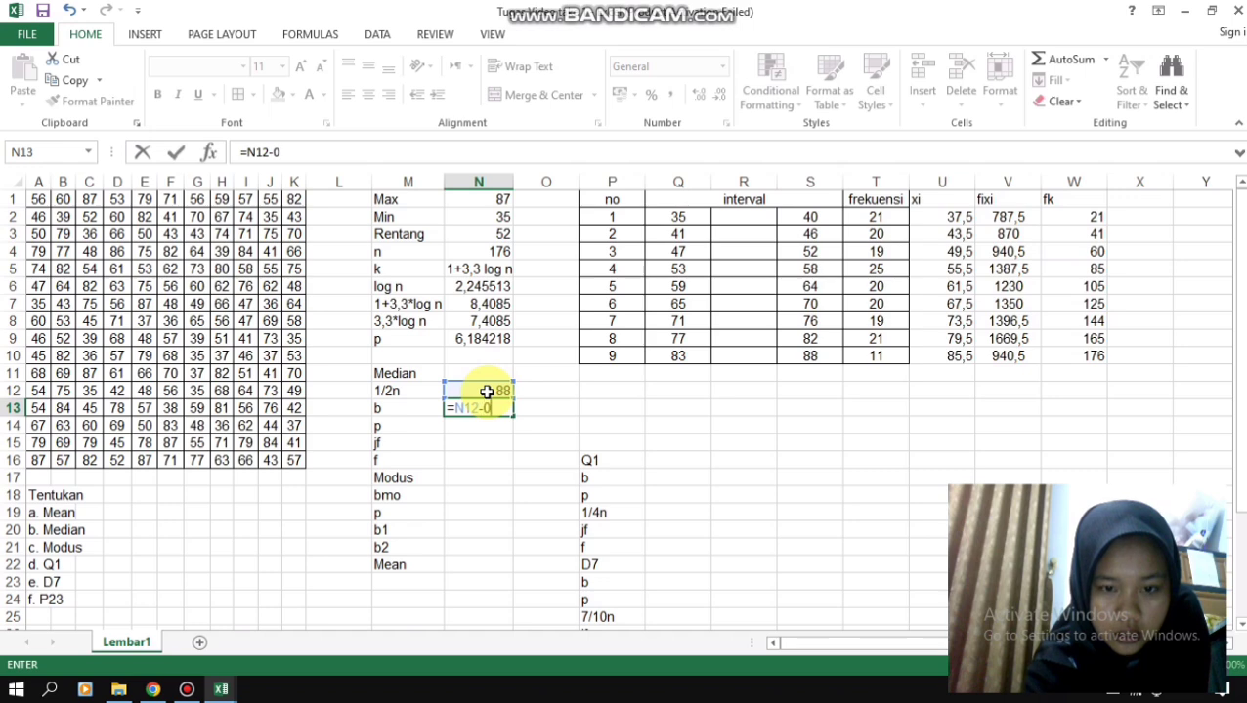
{"action": "type", "text": ",5"}
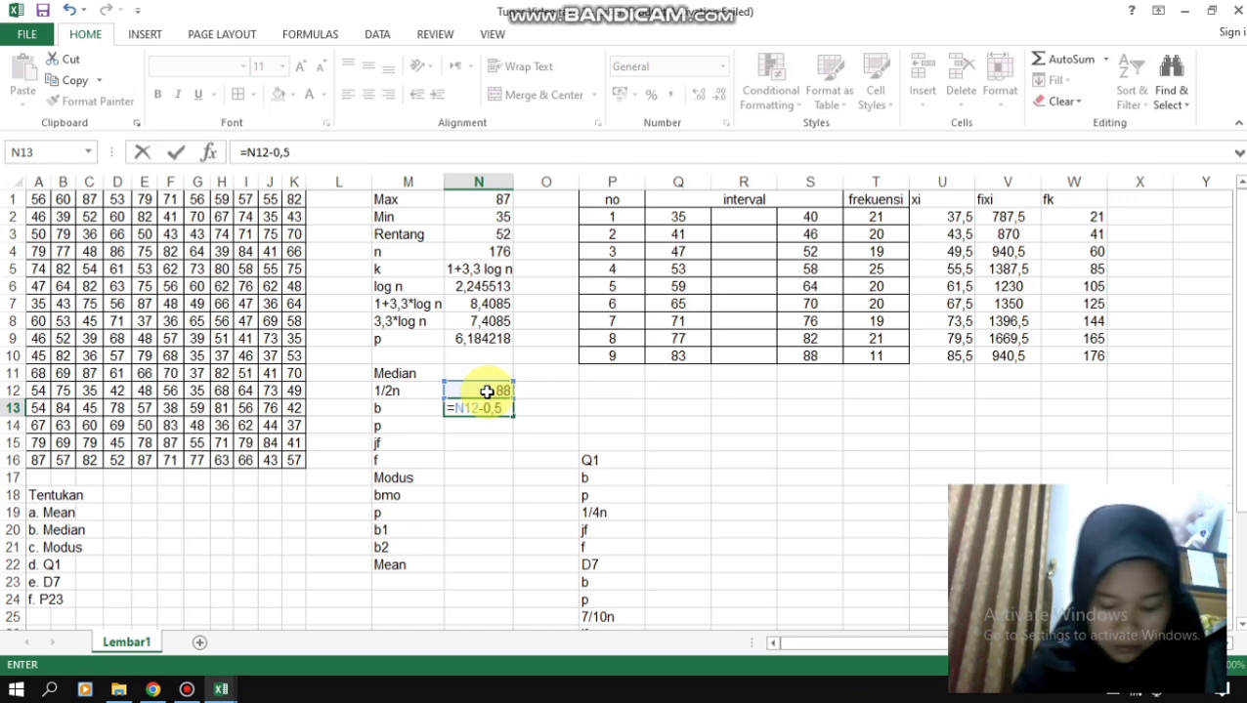
{"action": "key", "text": "Return"}
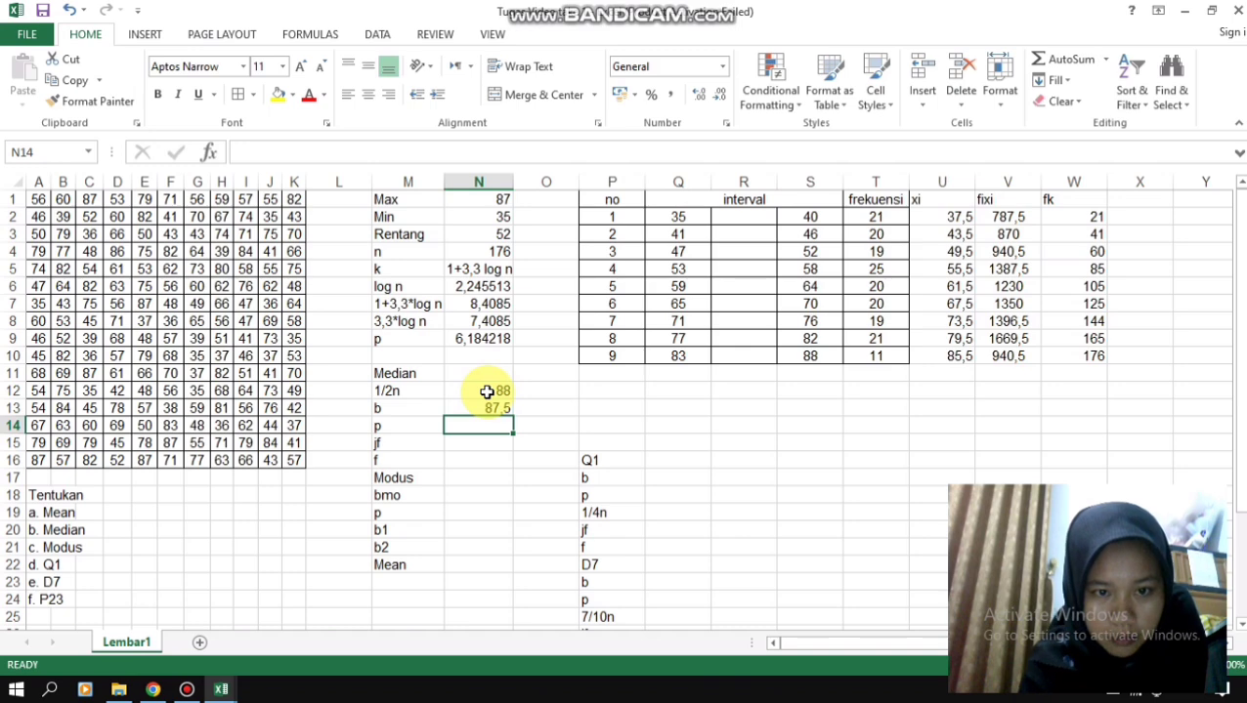
- Enter 6 as the median's class width p in N14, based on the p value in N9
{"action": "left_click", "coordinate": [460, 338]}
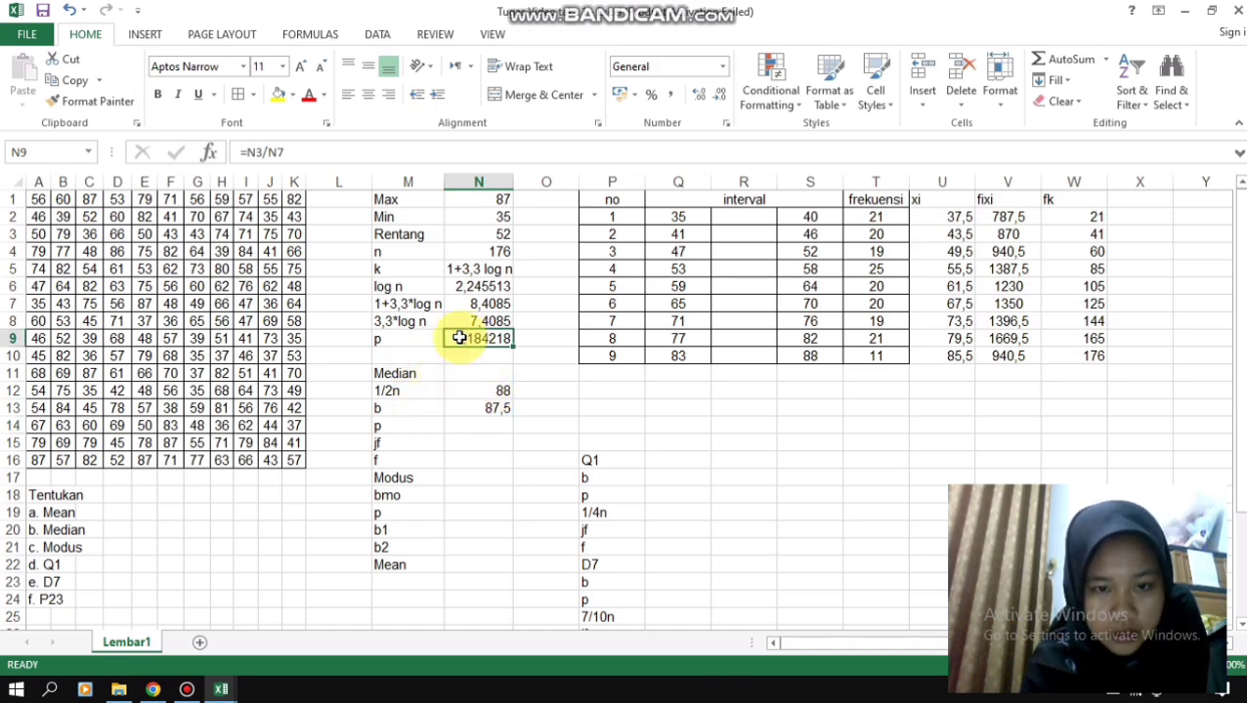
{"action": "left_click", "coordinate": [469, 432]}
{"action": "type", "text": "6"}
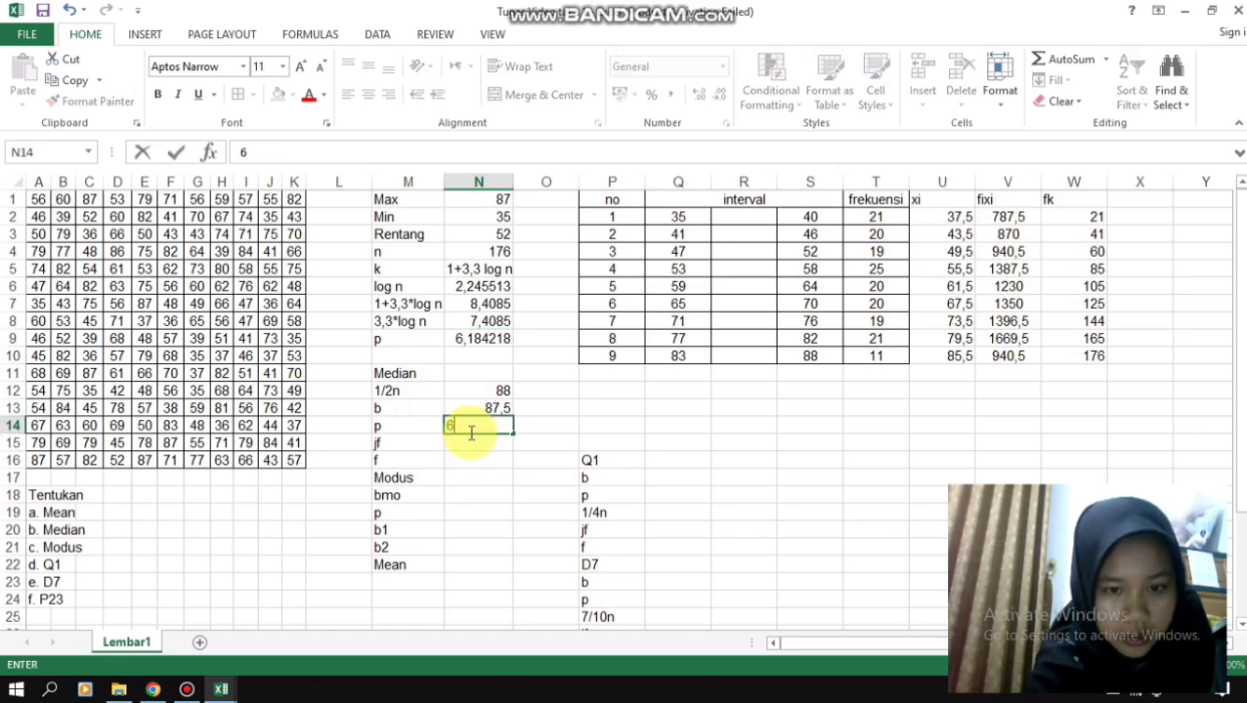
{"action": "key", "text": "Return"}
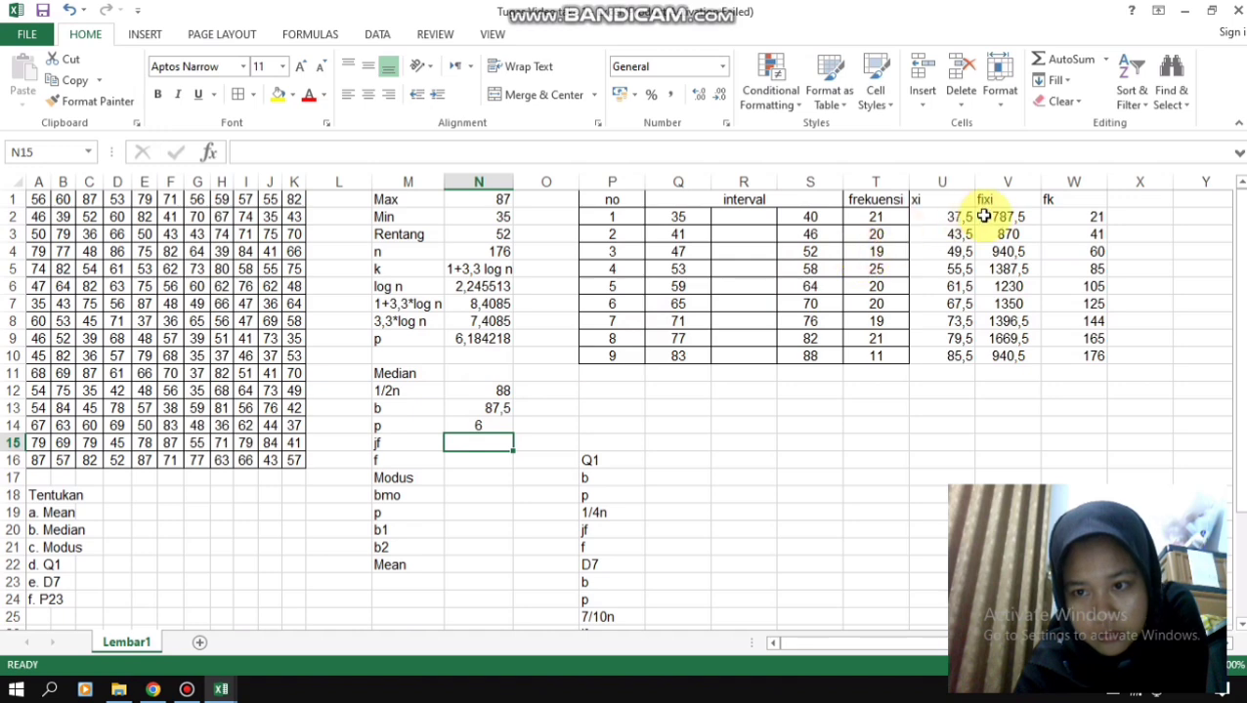
- Centre the xi, fixi and fk columns in U1:W10 and give all their cells borders
{"action": "left_click_drag", "start_coordinate": [938, 218], "coordinate": [1074, 215]}
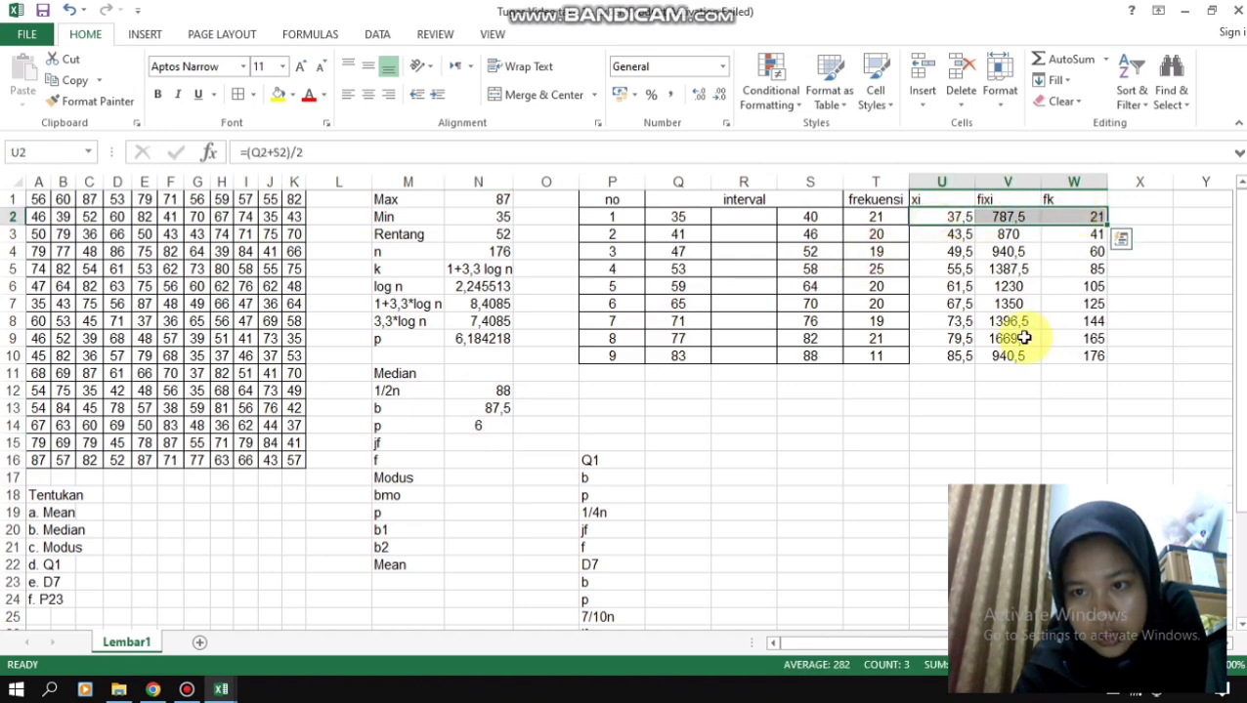
{"action": "left_click_drag", "start_coordinate": [926, 199], "coordinate": [1097, 362]}
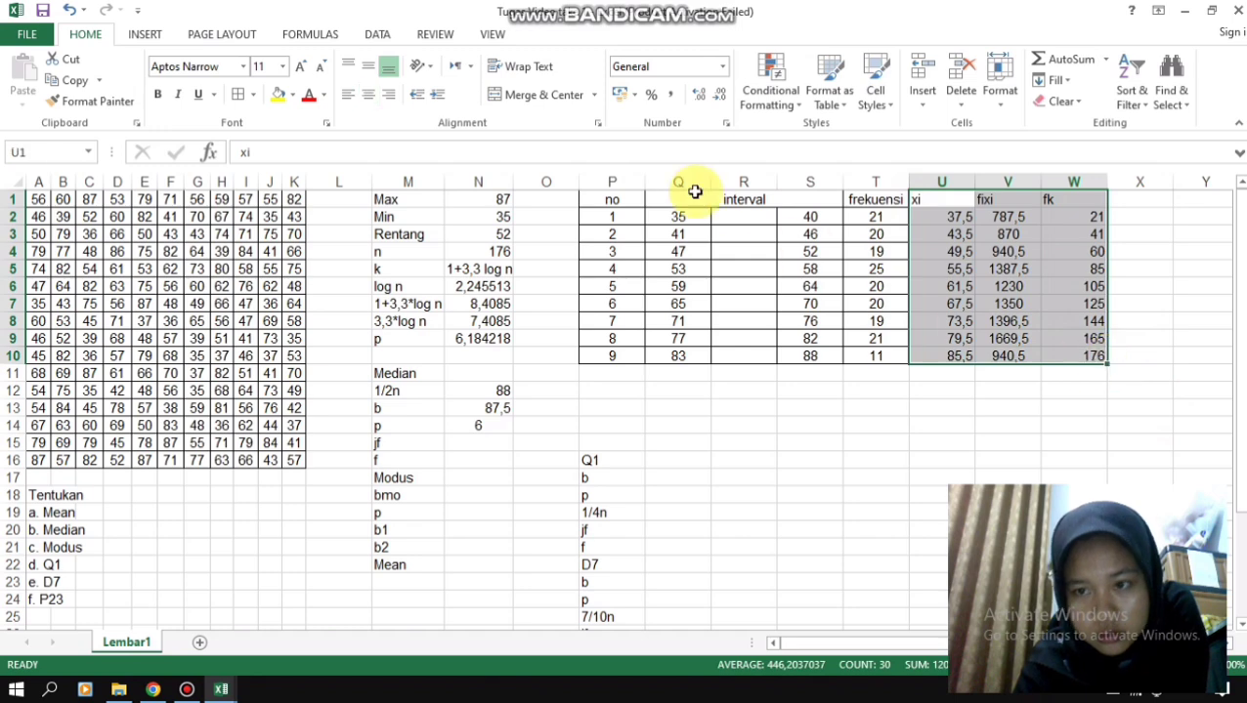
{"action": "left_click", "coordinate": [370, 98]}
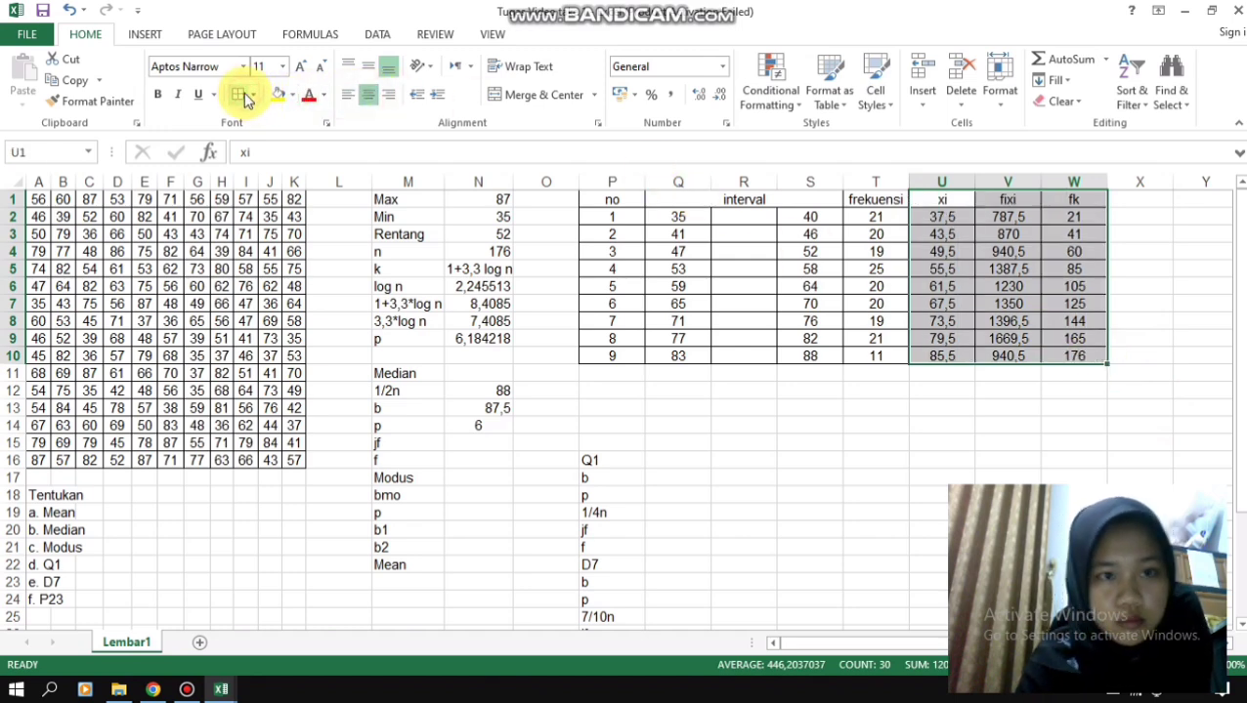
{"action": "left_click", "coordinate": [1165, 268]}
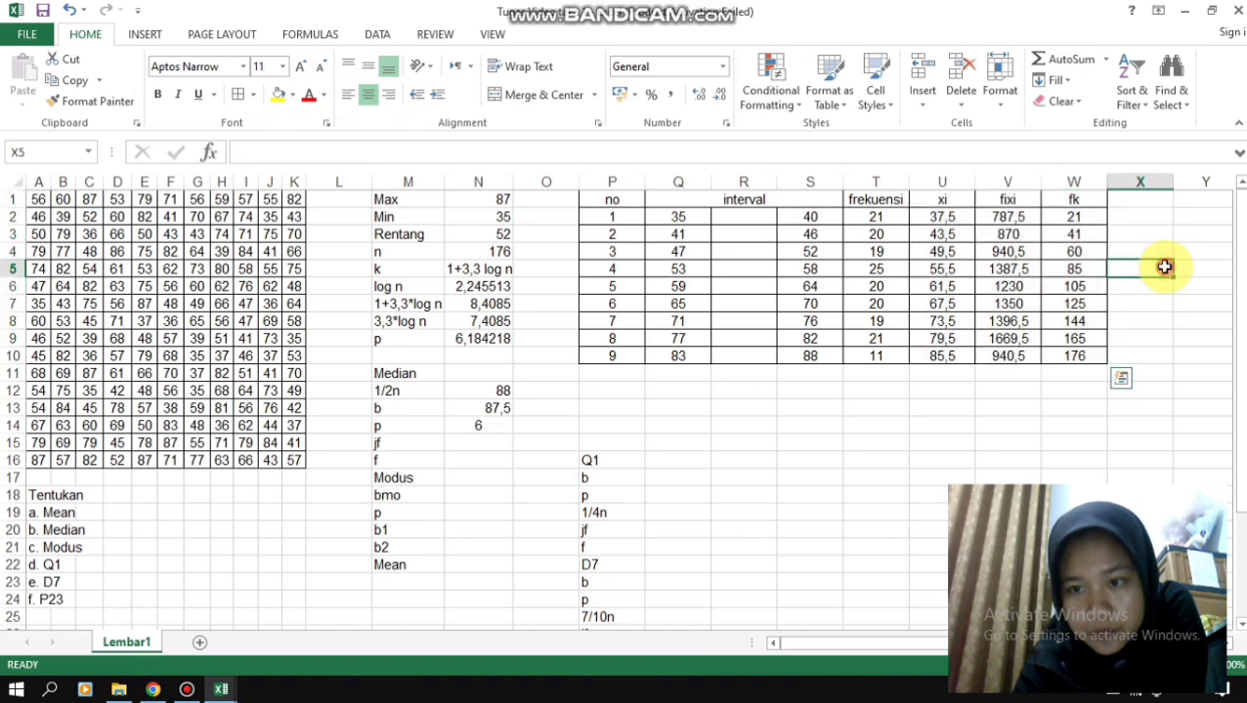
- Mark the fifth class as the median class by entering 1/2n in X6 and filling Q6:W6 with yellow
{"action": "left_click", "coordinate": [1132, 284]}
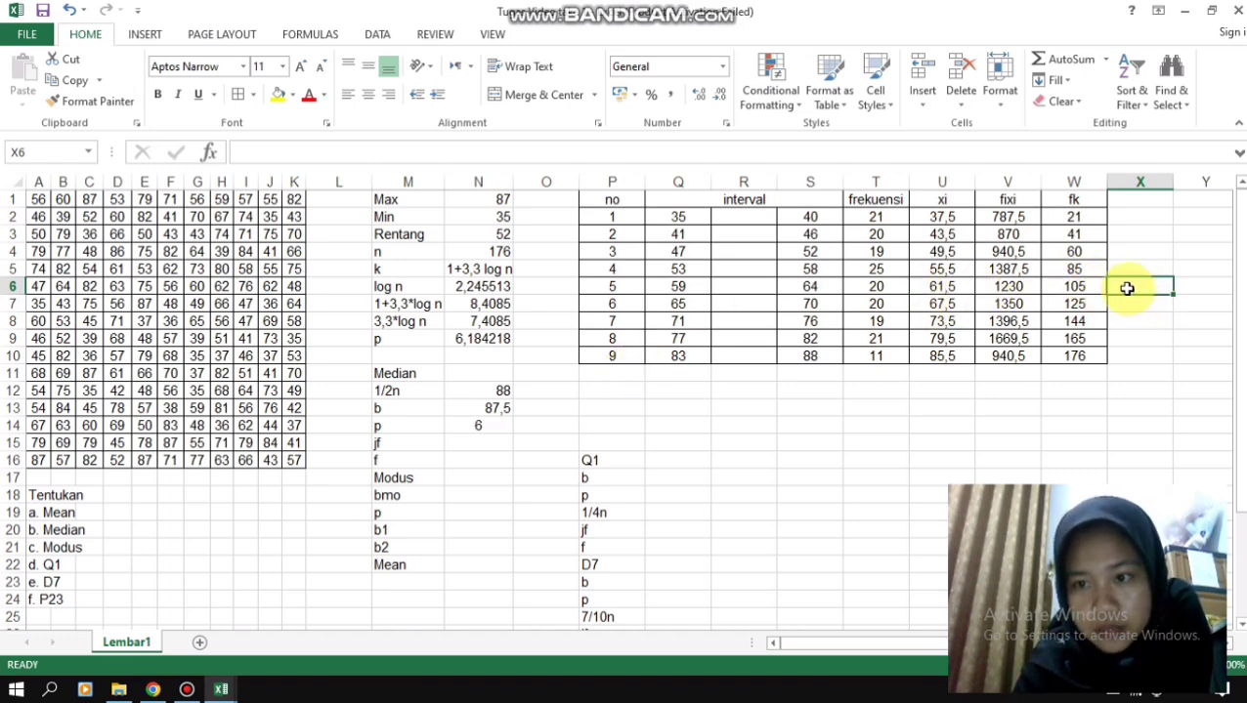
{"action": "type", "text": "1"}
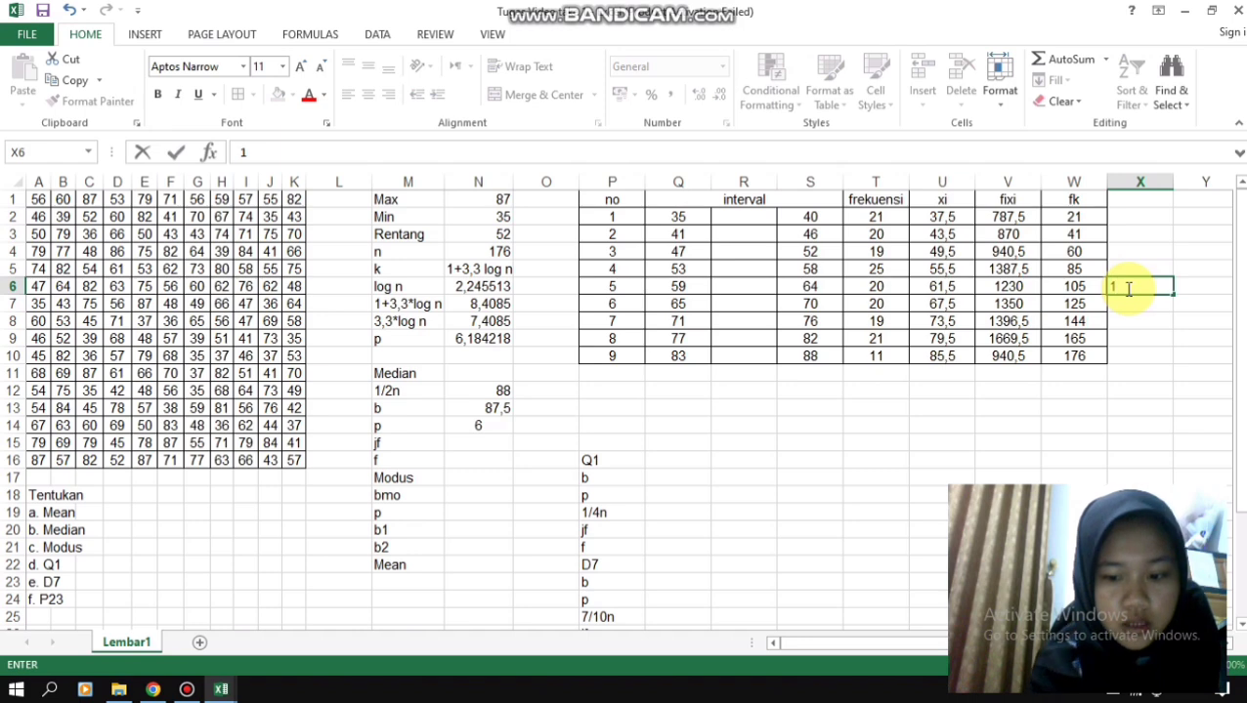
{"action": "type", "text": "/2n"}
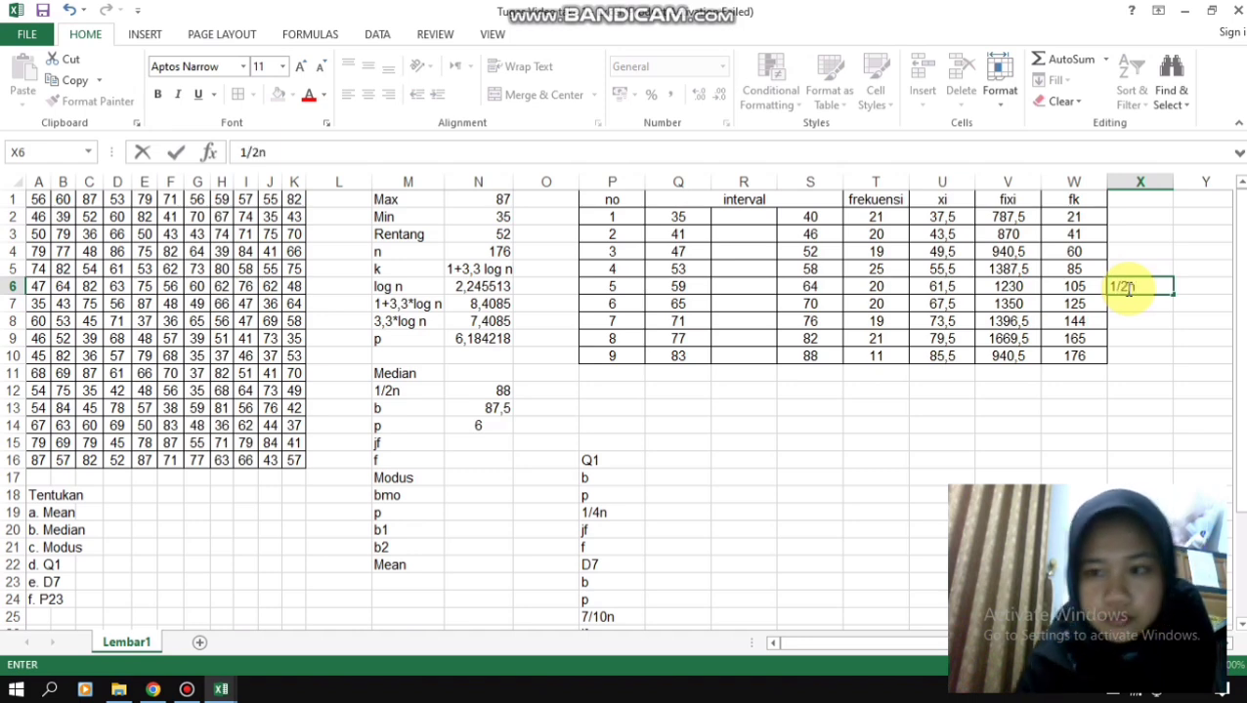
{"action": "left_click_drag", "start_coordinate": [1082, 286], "coordinate": [682, 292]}
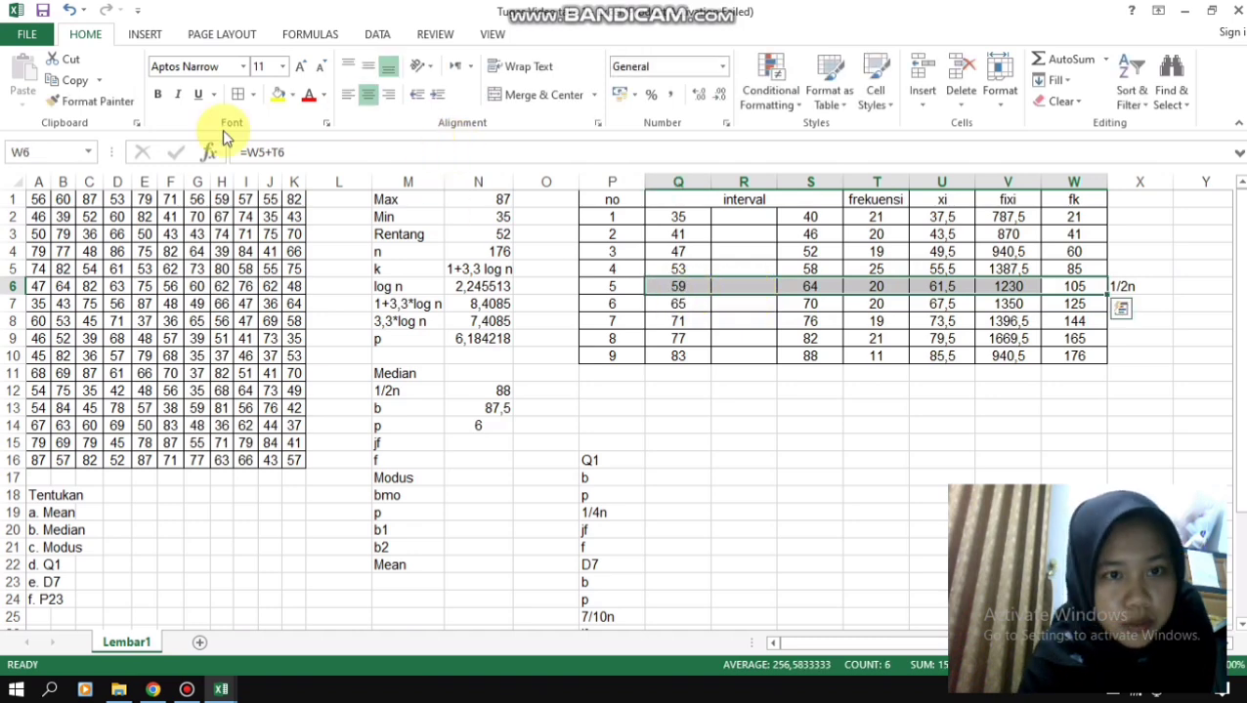
{"action": "left_click", "coordinate": [279, 94]}
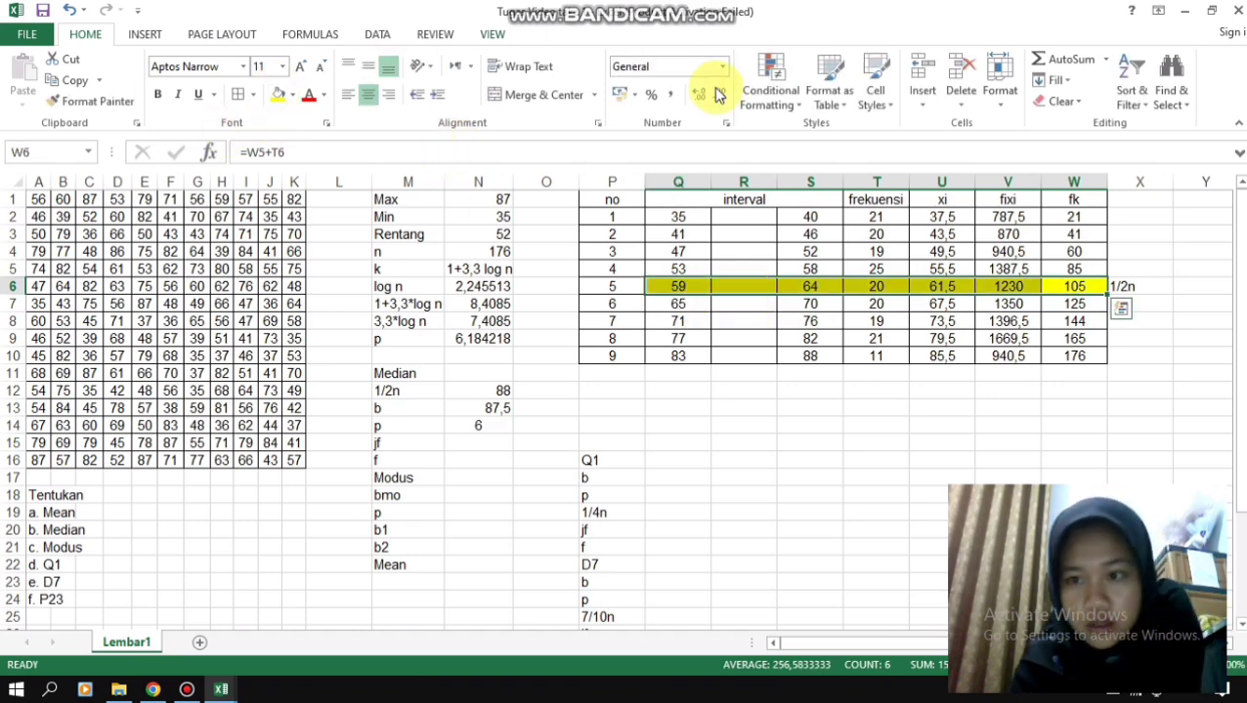
{"action": "left_click", "coordinate": [737, 443]}
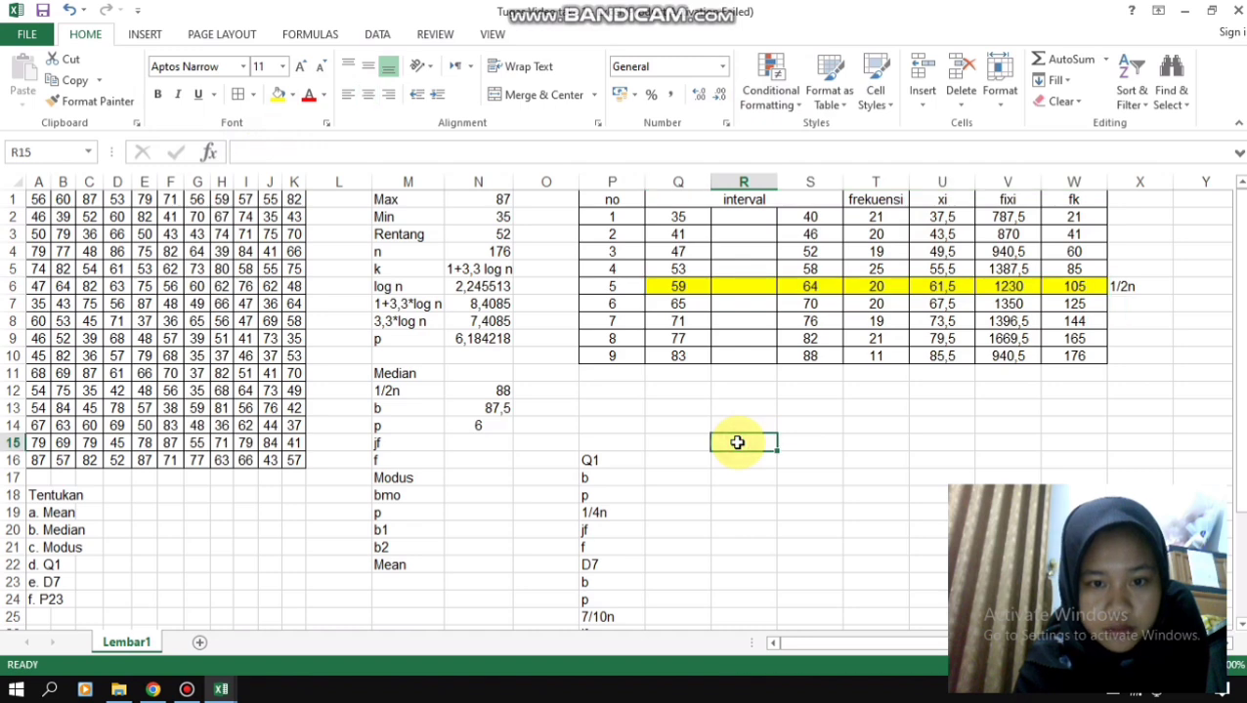
- Label the fourth class's cumulative frequency as jf in X5 and fill W5 with dark grey
{"action": "left_click", "coordinate": [491, 446]}
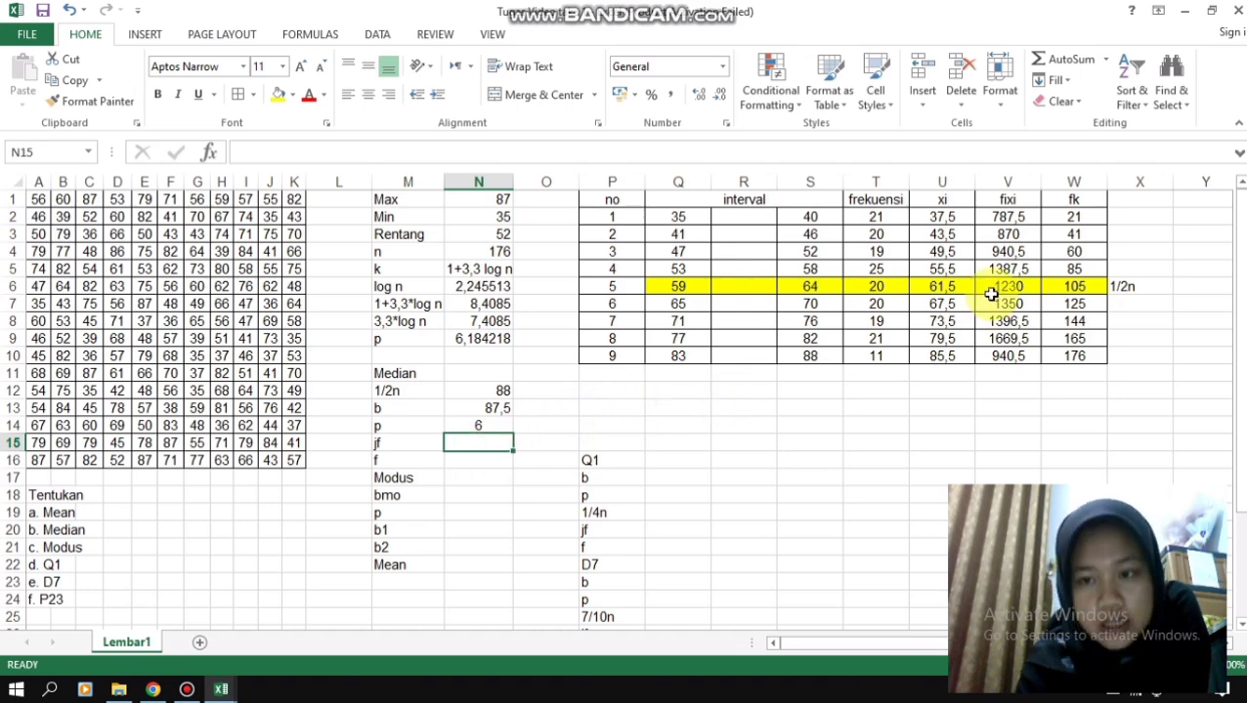
{"action": "left_click", "coordinate": [1129, 265]}
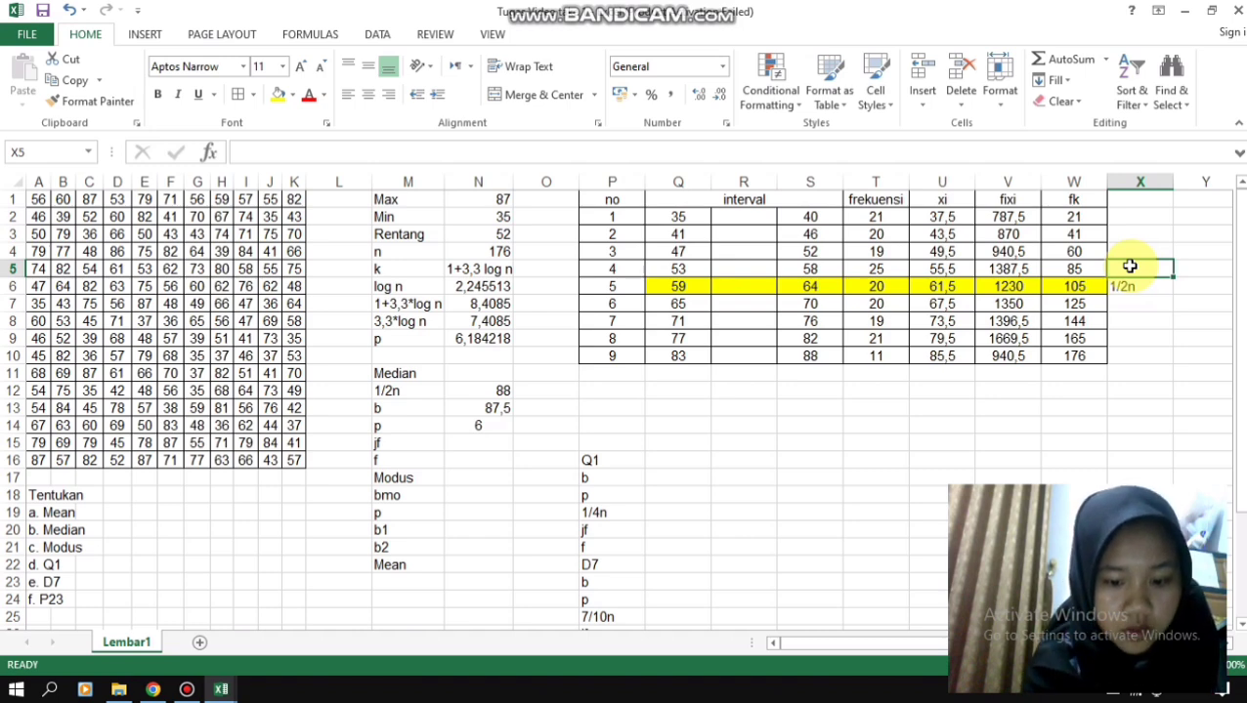
{"action": "type", "text": "jf"}
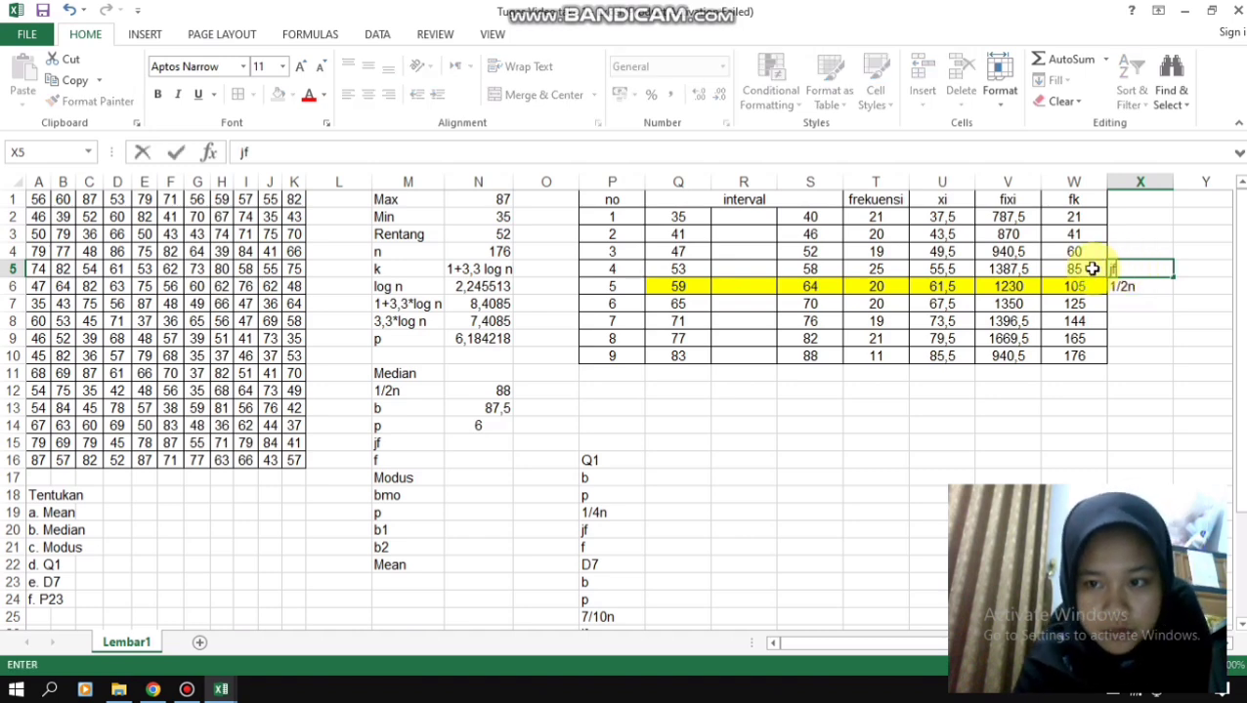
{"action": "left_click", "coordinate": [1092, 268]}
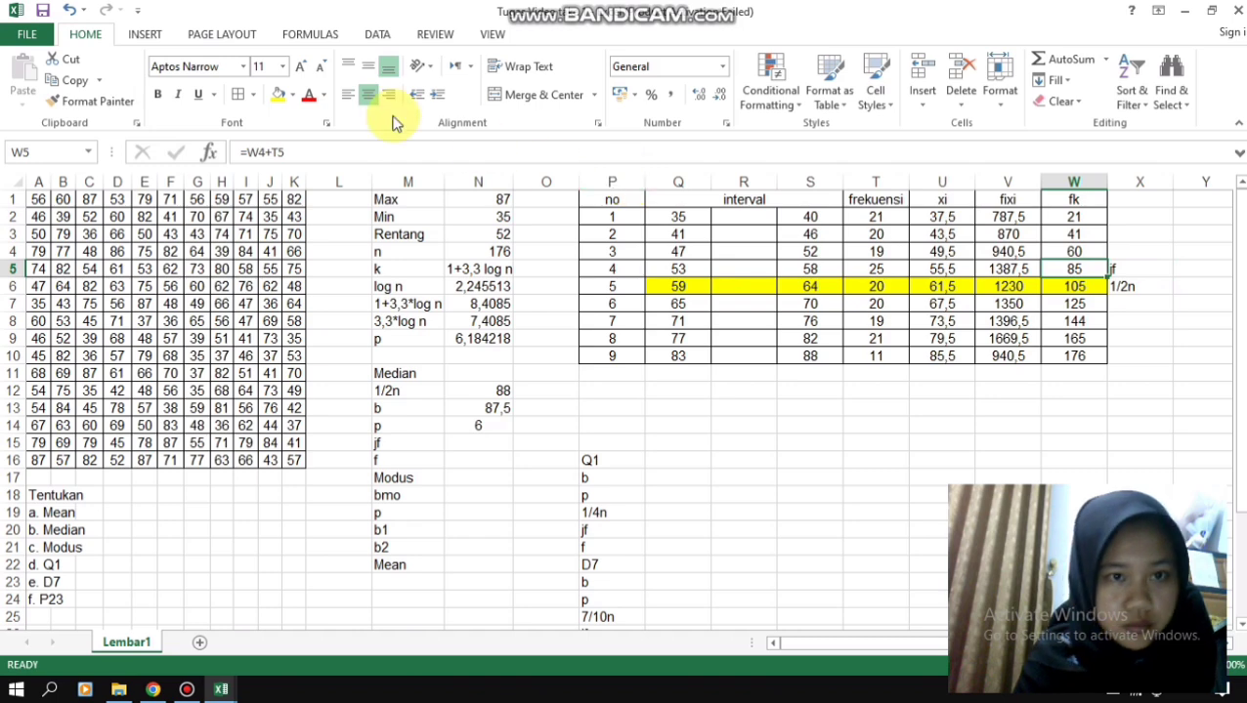
{"action": "left_click", "coordinate": [291, 94]}
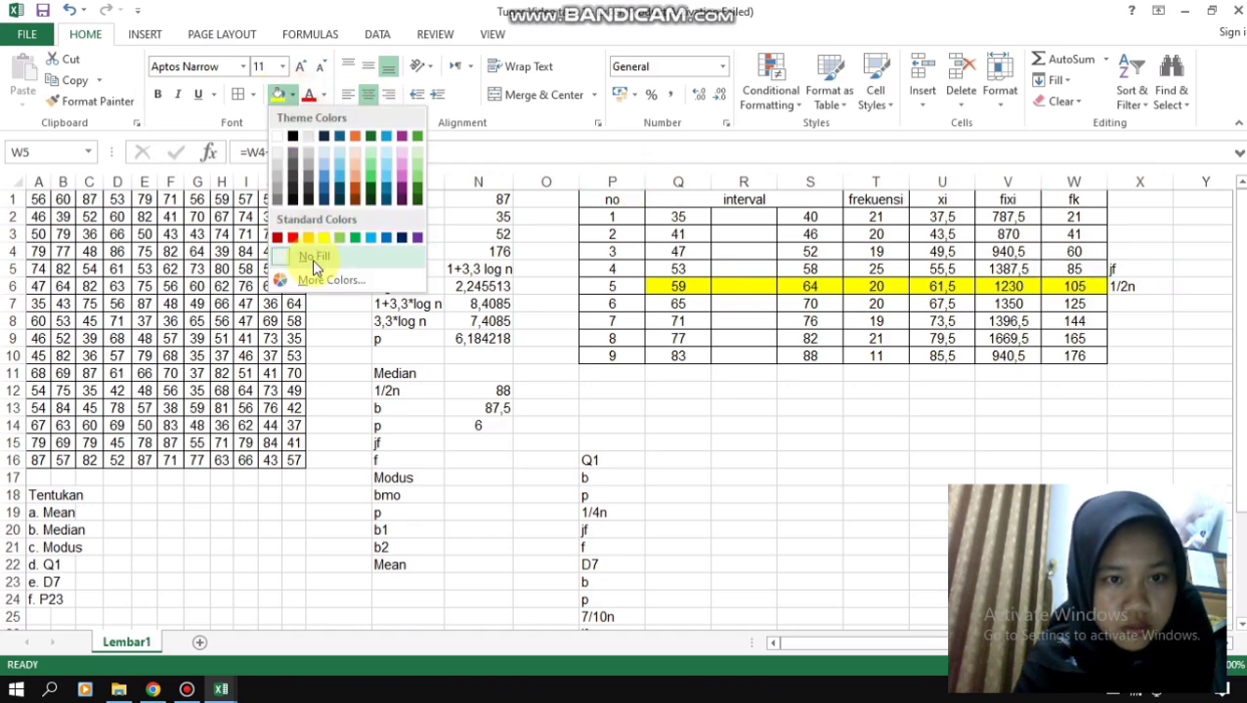
{"action": "left_click", "coordinate": [279, 194]}
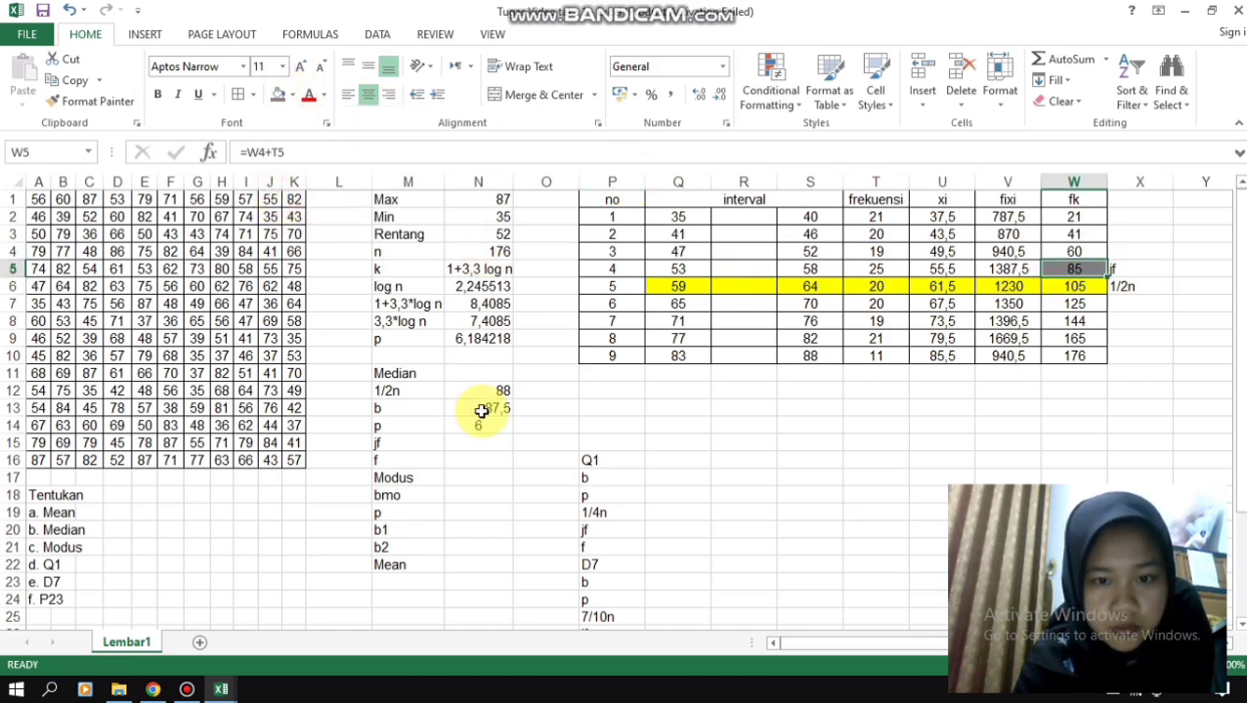
- Enter 85 as the median's jf value in N15, based on the fourth class's cumulative frequency
{"action": "left_click", "coordinate": [476, 455]}
{"action": "left_click", "coordinate": [470, 441]}
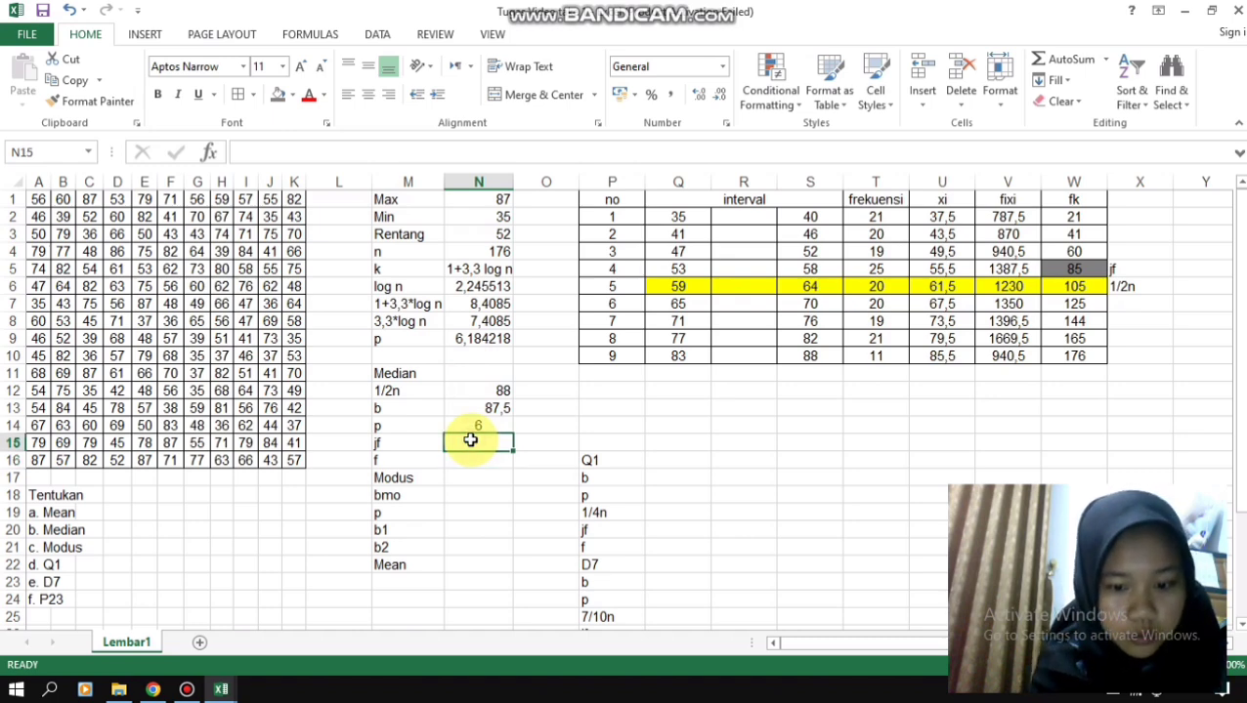
{"action": "type", "text": "85"}
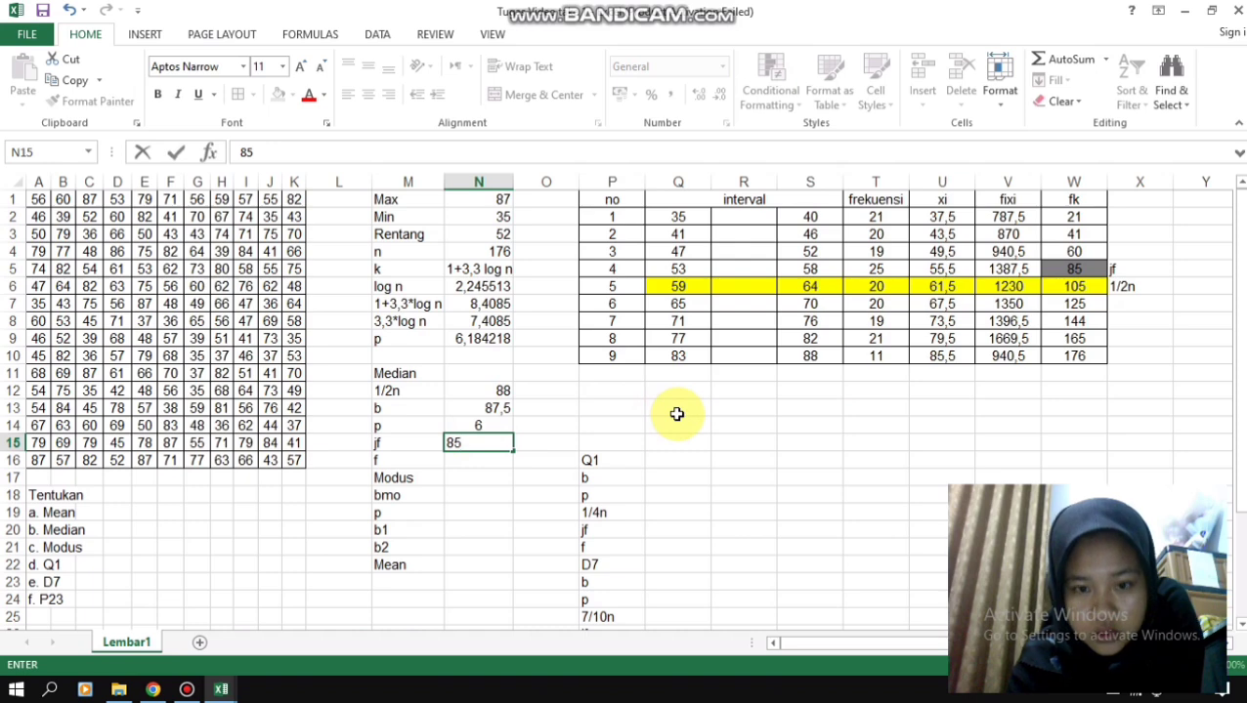
{"action": "left_click", "coordinate": [465, 458]}
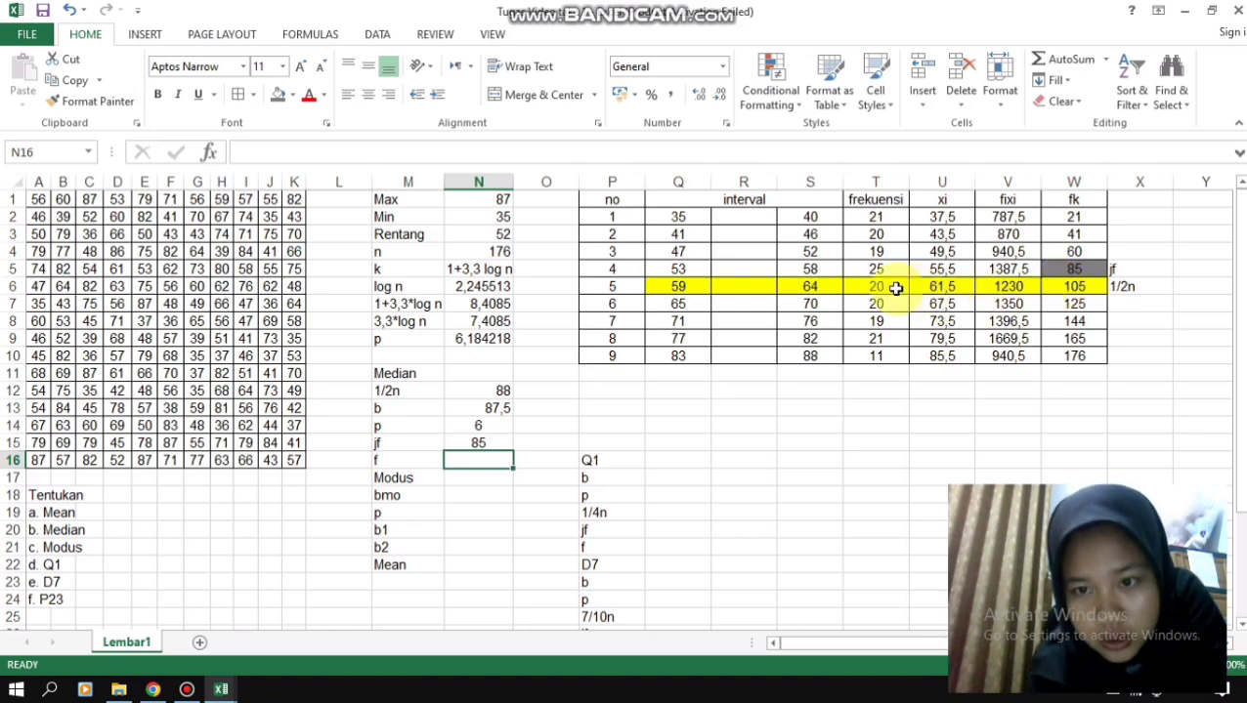
- Fill the fifth class's frequency cell T6 with dark blue and enter 20 as the median's f value in N16
{"action": "left_click", "coordinate": [884, 287]}
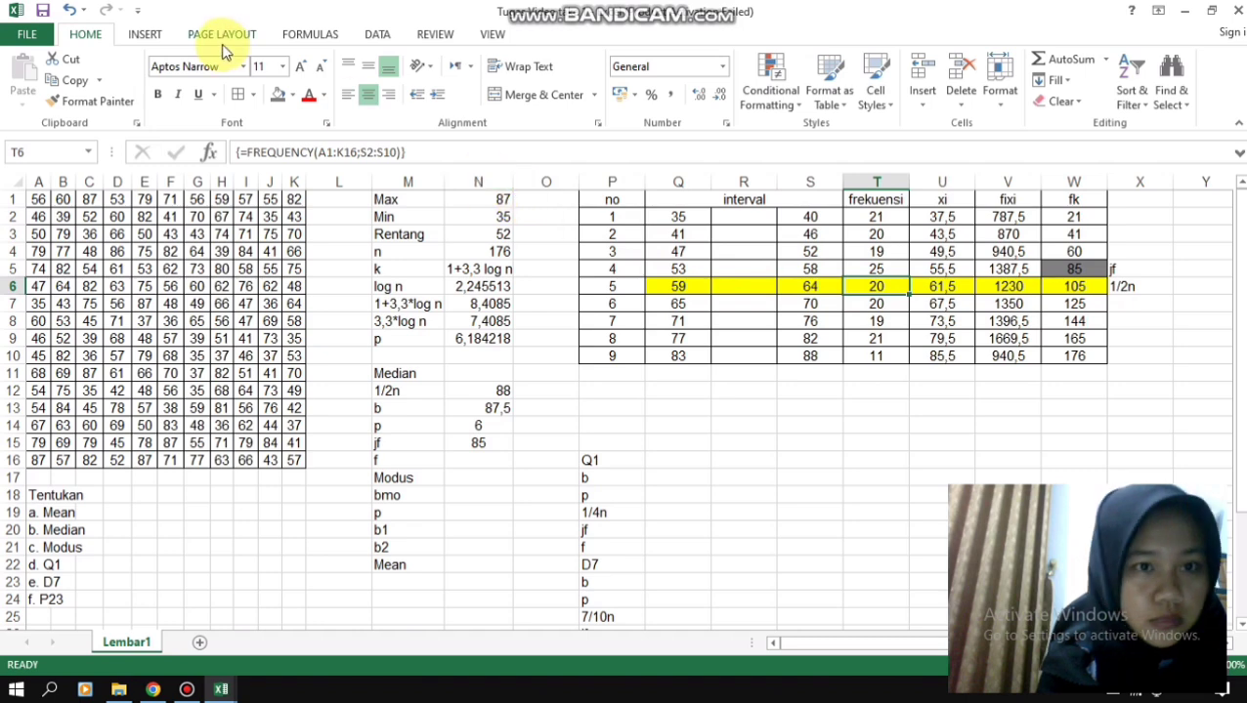
{"action": "left_click", "coordinate": [292, 94]}
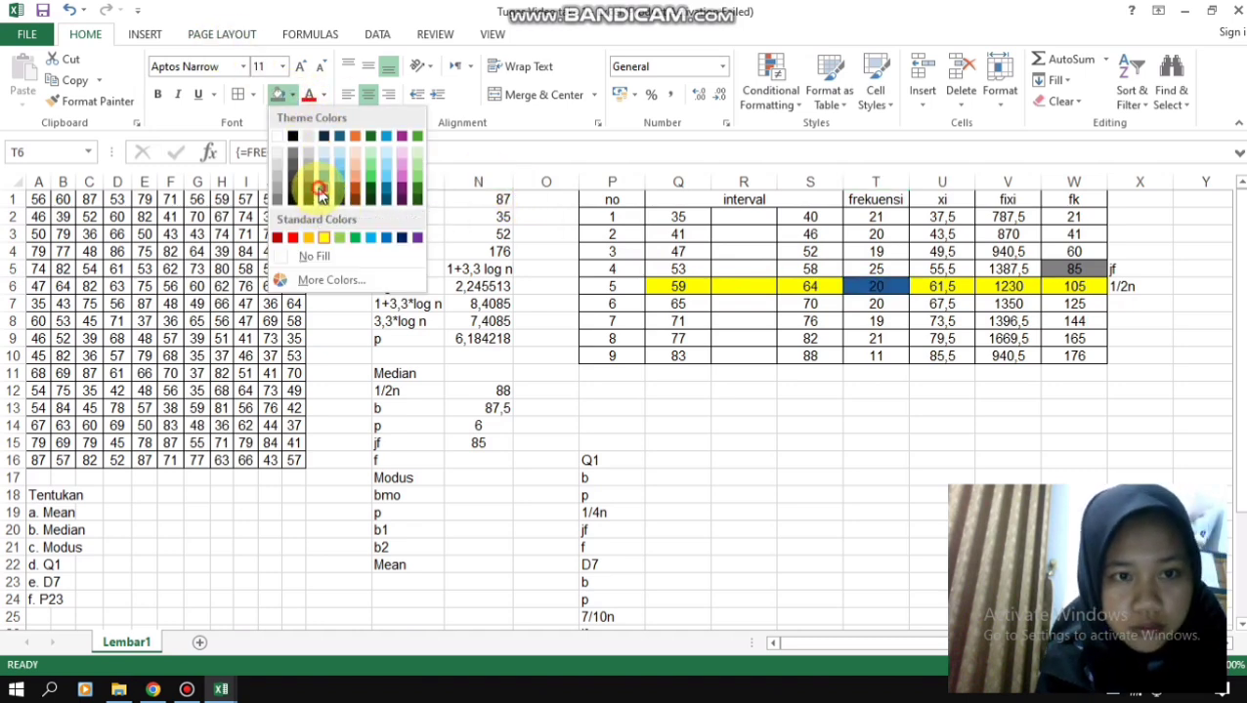
{"action": "left_click", "coordinate": [318, 185]}
{"action": "left_click", "coordinate": [470, 465]}
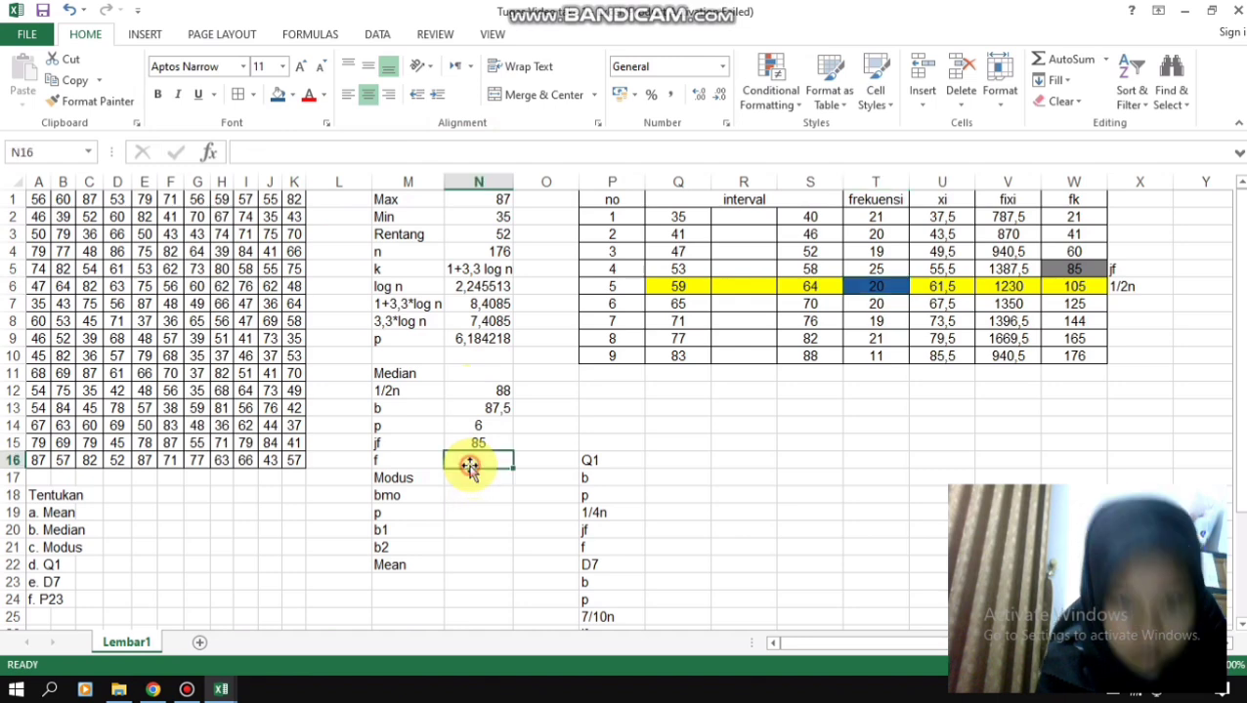
{"action": "type", "text": "20"}
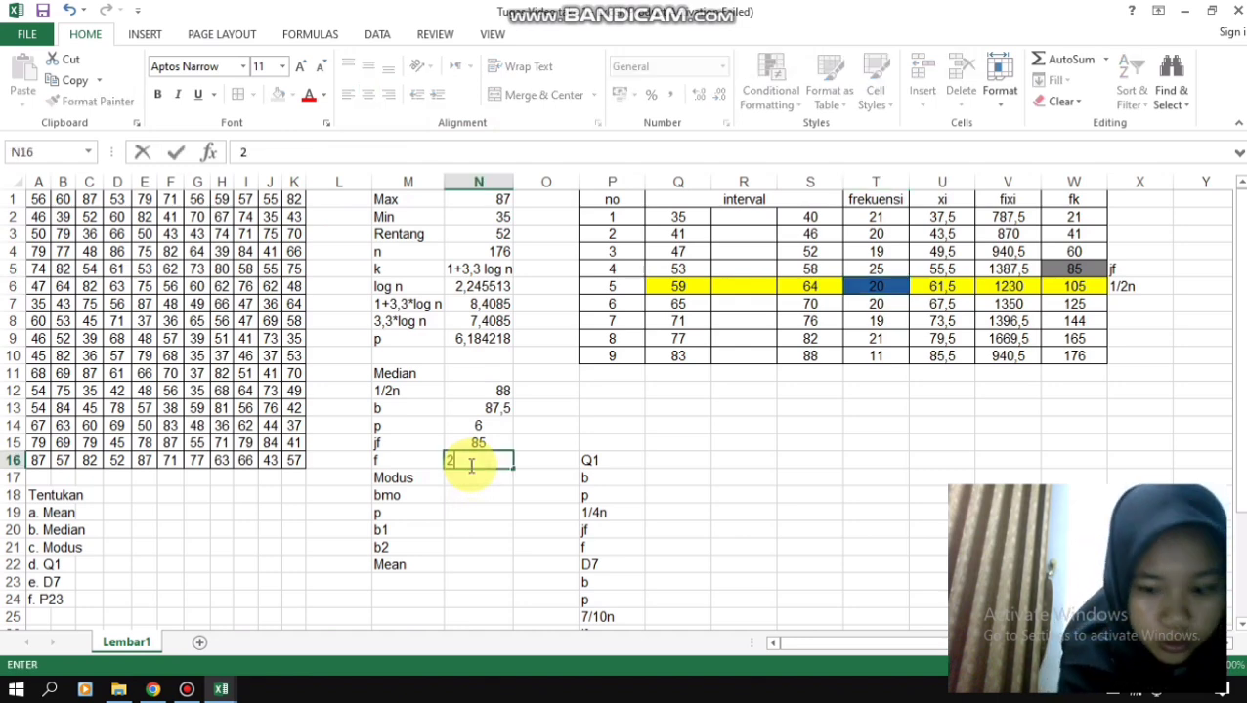
{"action": "key", "text": "Up"}
{"action": "key", "text": "Up"}
{"action": "key", "text": "Up"}
{"action": "key", "text": "Up"}
{"action": "key", "text": "Up"}
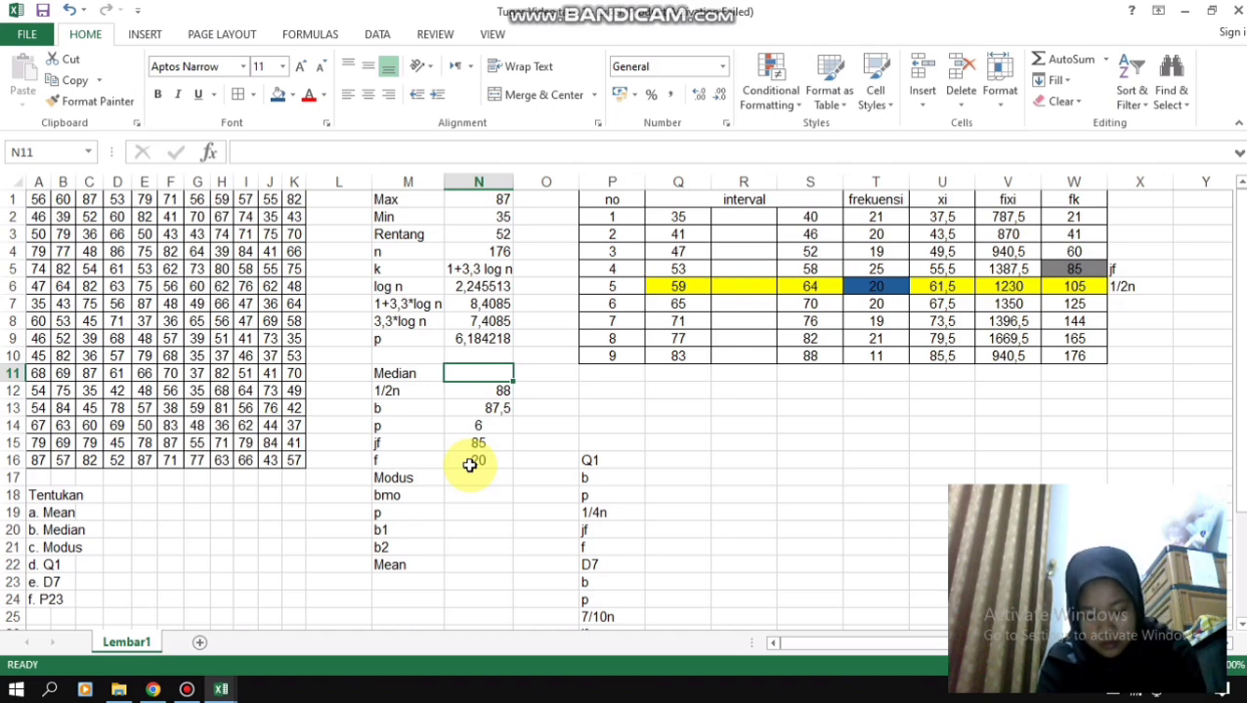
- Begin a formula in N11, the result cell beside the Median label
{"action": "type", "text": "="}
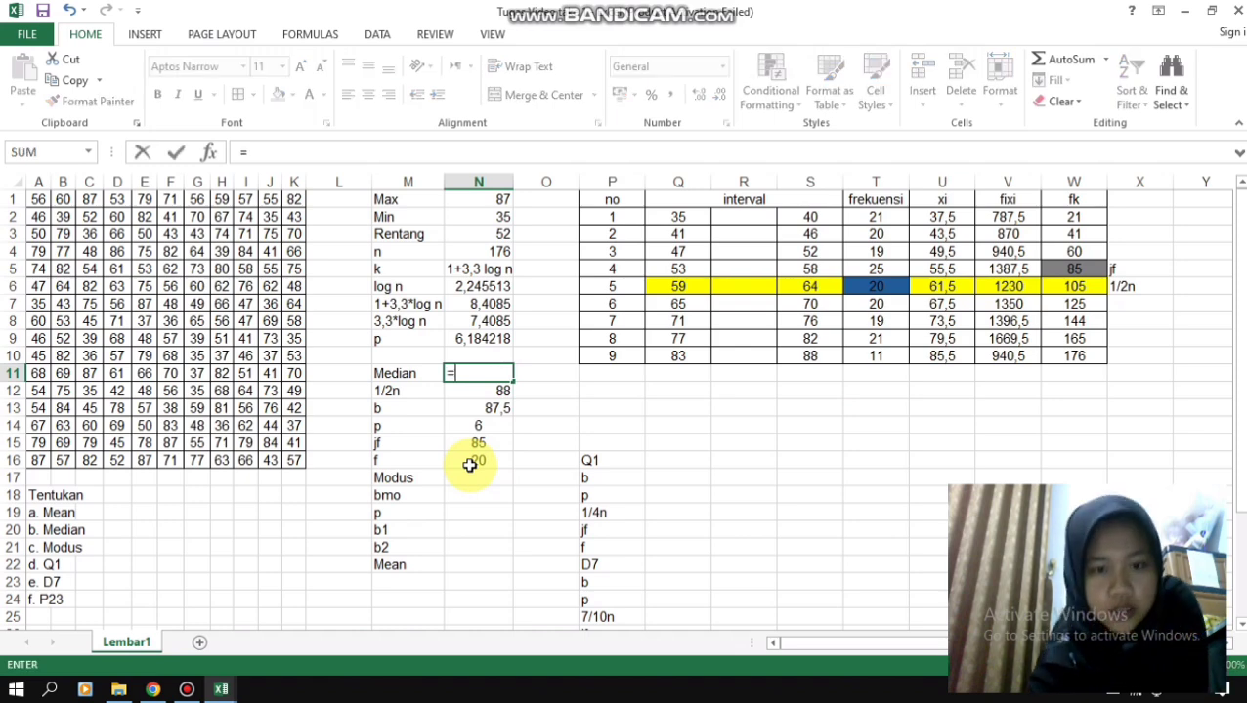
{"action": "left_click", "coordinate": [494, 408]}
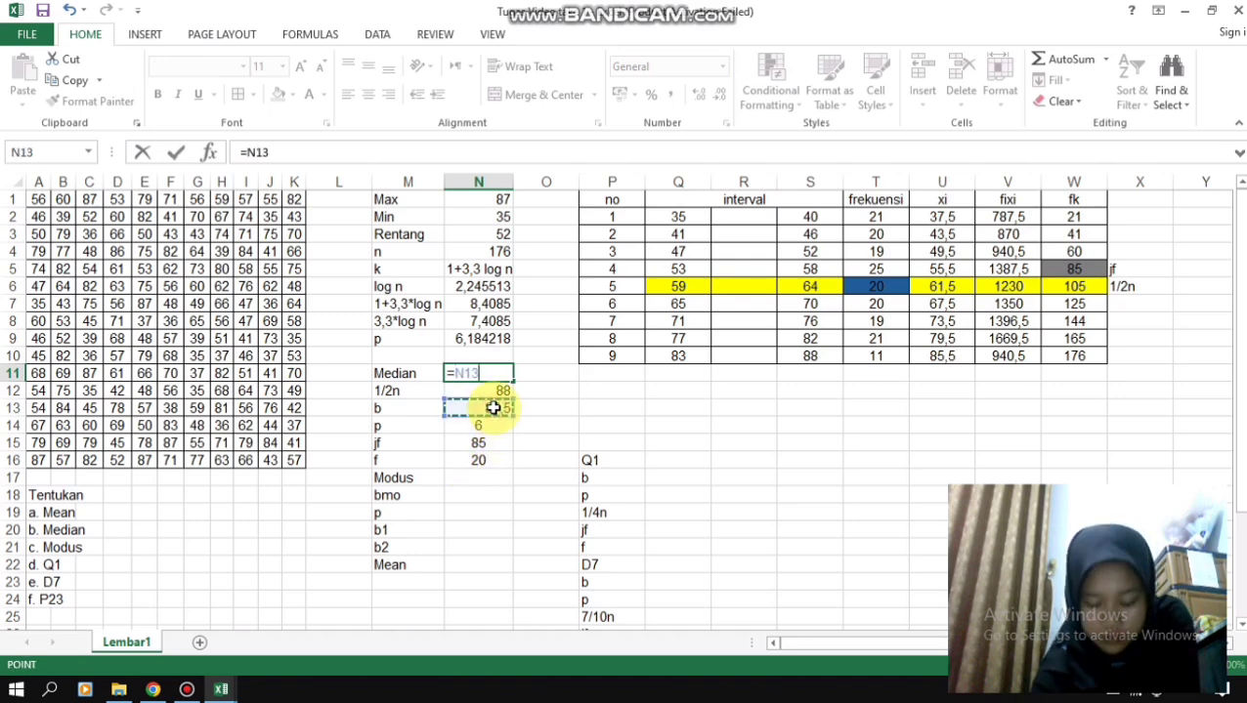
{"action": "key", "text": "Left"}
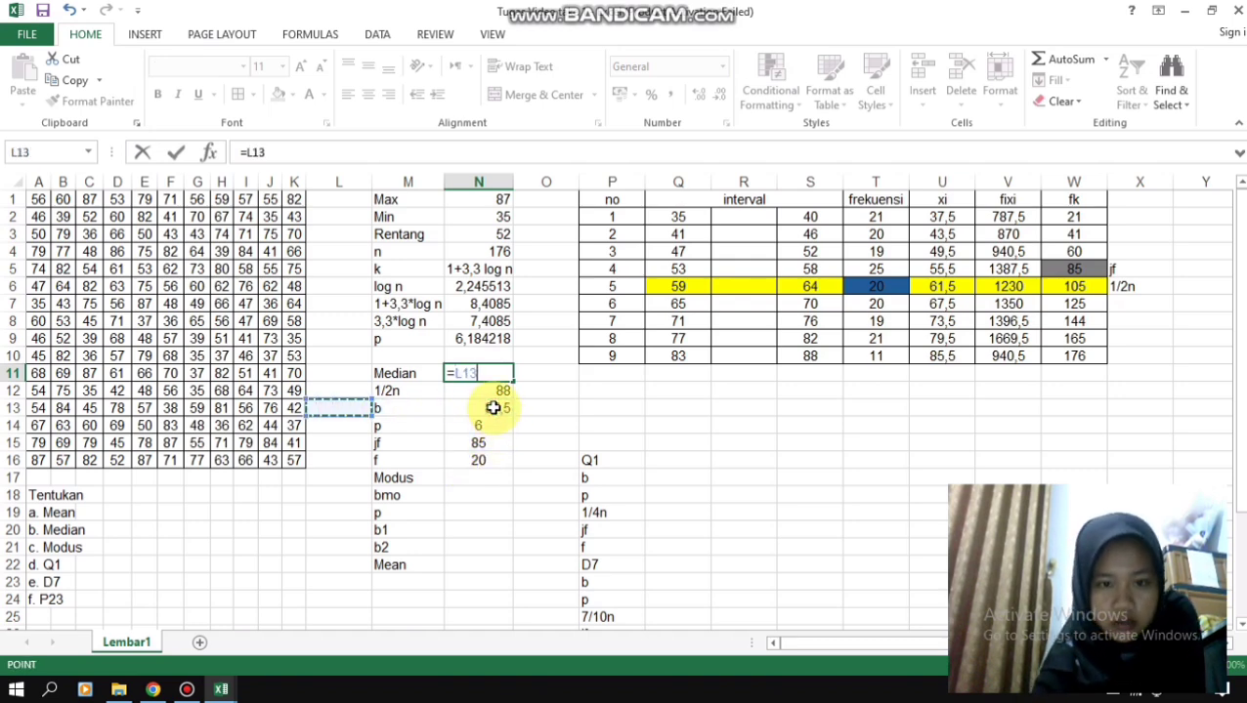
{"action": "key", "text": "Down"}
{"action": "key", "text": "Right"}
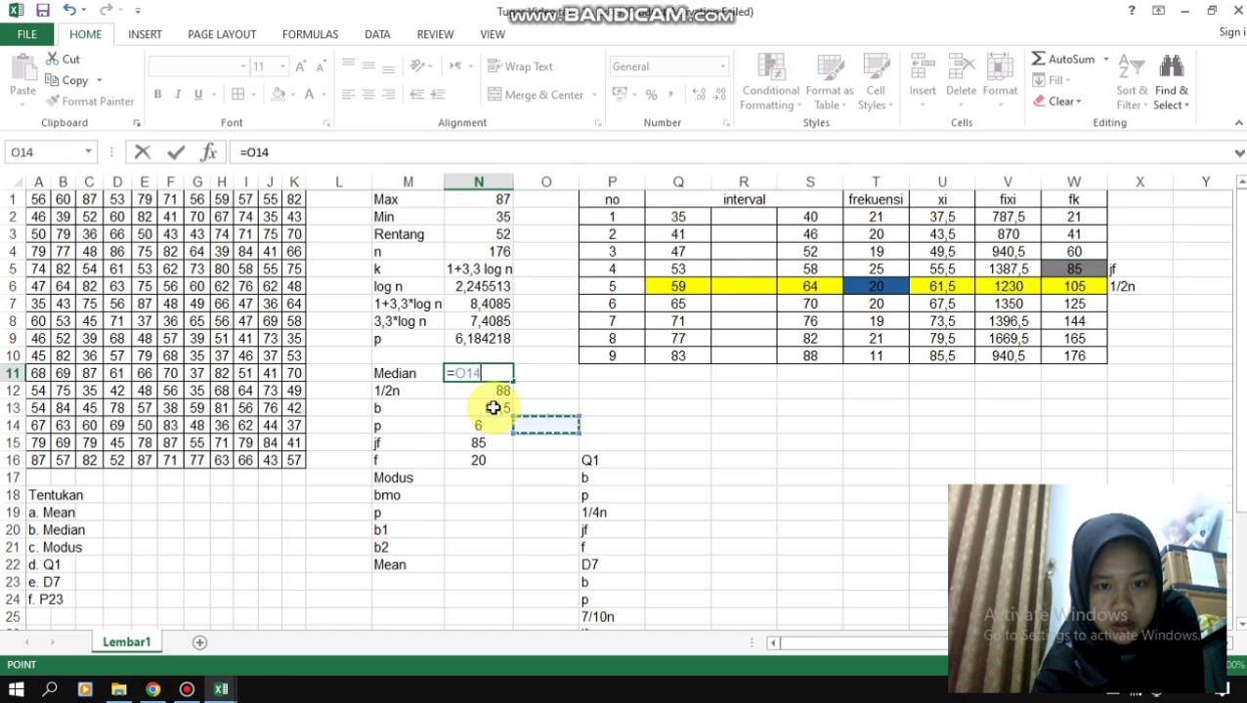
{"action": "key", "text": "BackSpace"}
{"action": "key", "text": "BackSpace"}
{"action": "key", "text": "BackSpace"}
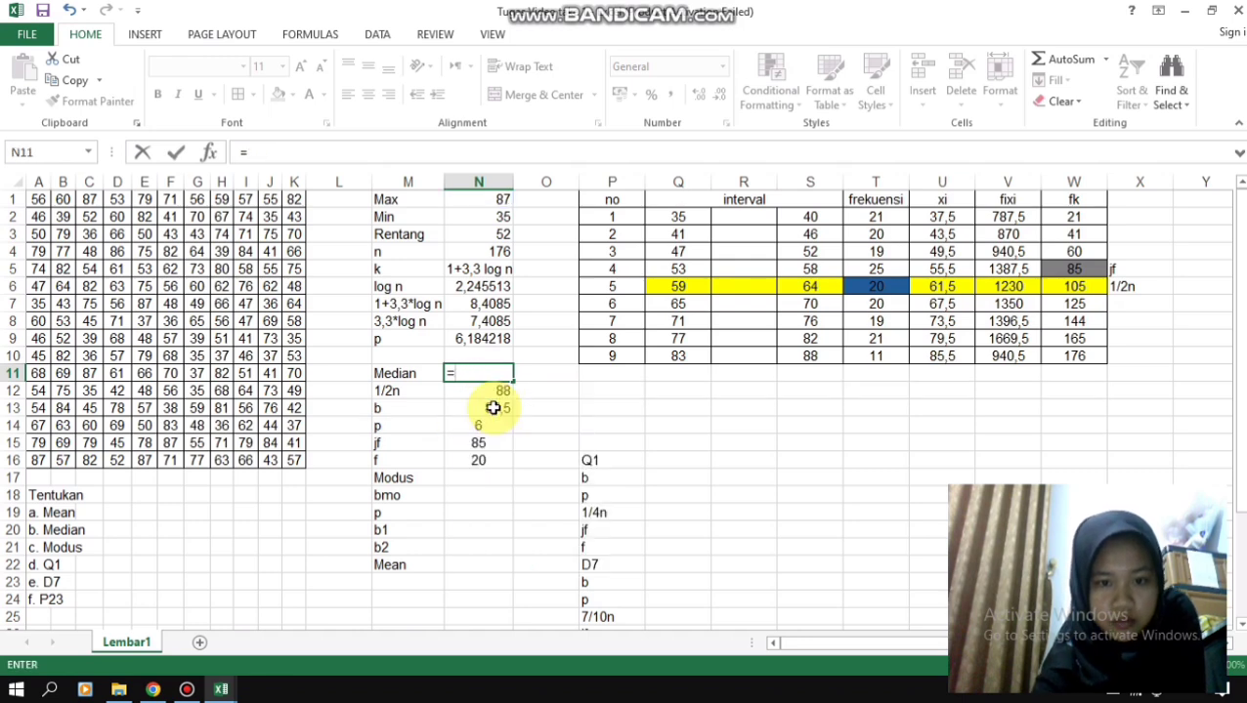
- Calculate the median in N11 with the formula =(N13+((N12-N15)/N16)*N14)
{"action": "type", "text": "("}
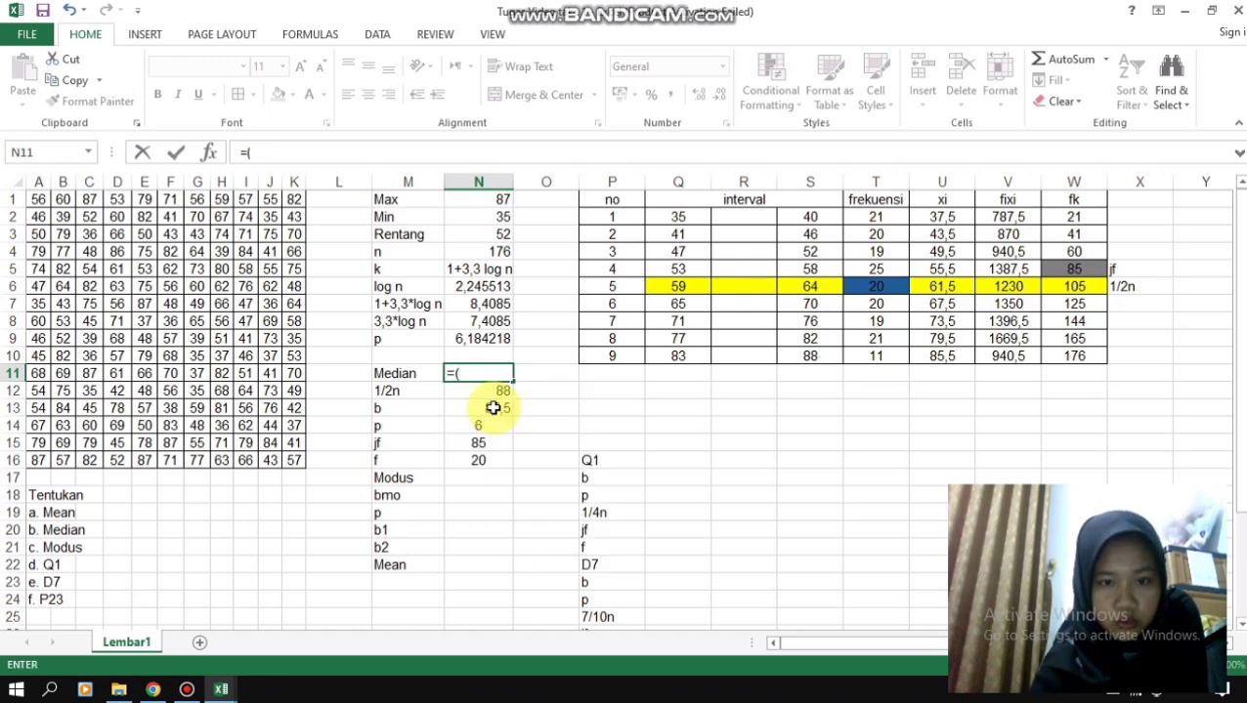
{"action": "left_click", "coordinate": [495, 412]}
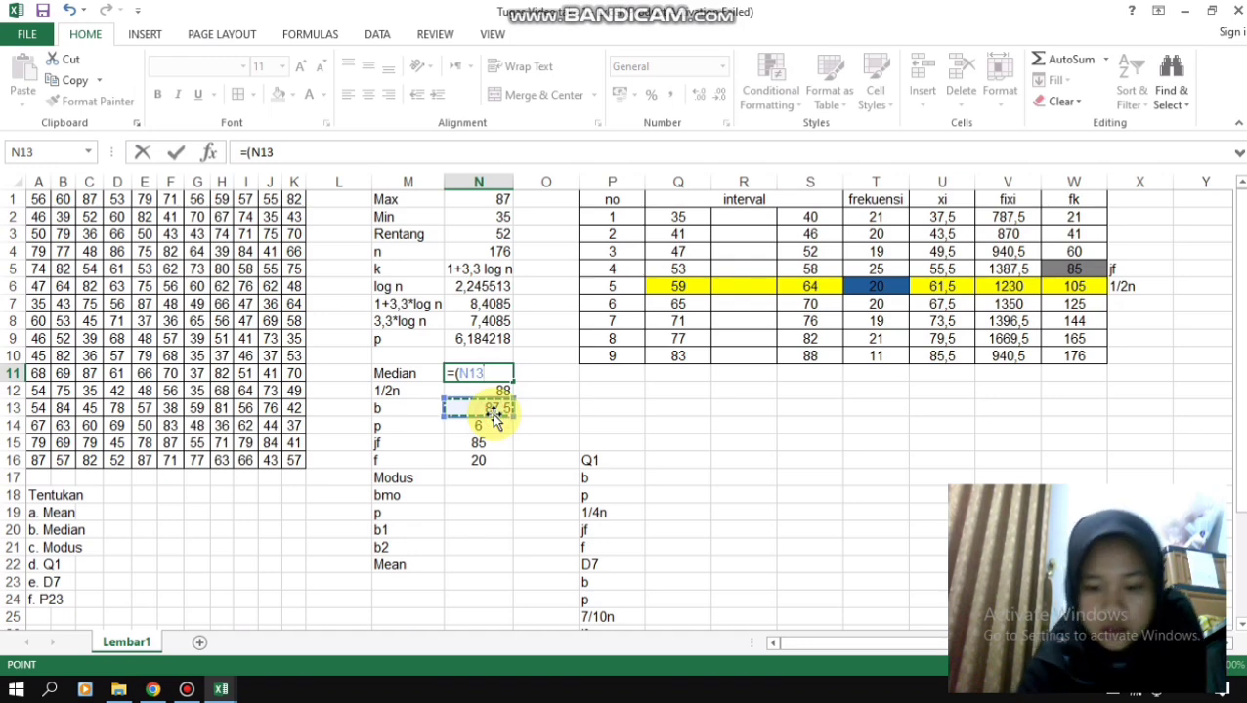
{"action": "type", "text": "+"}
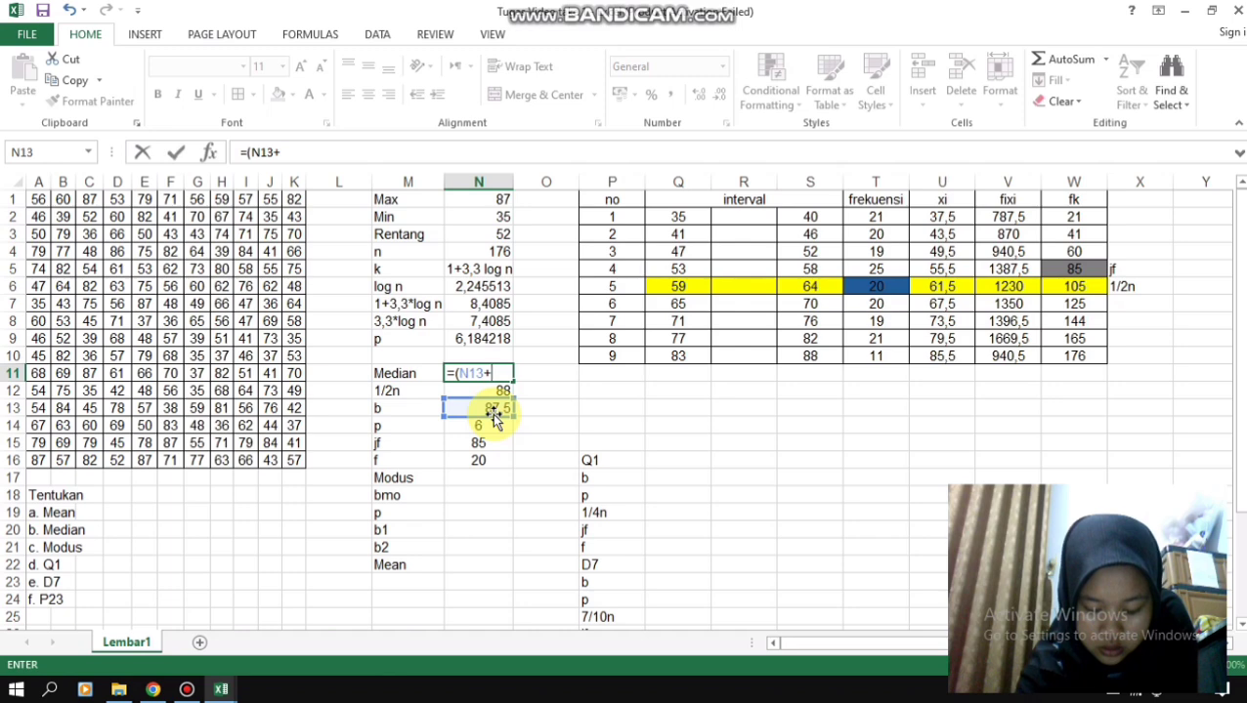
{"action": "type", "text": "("}
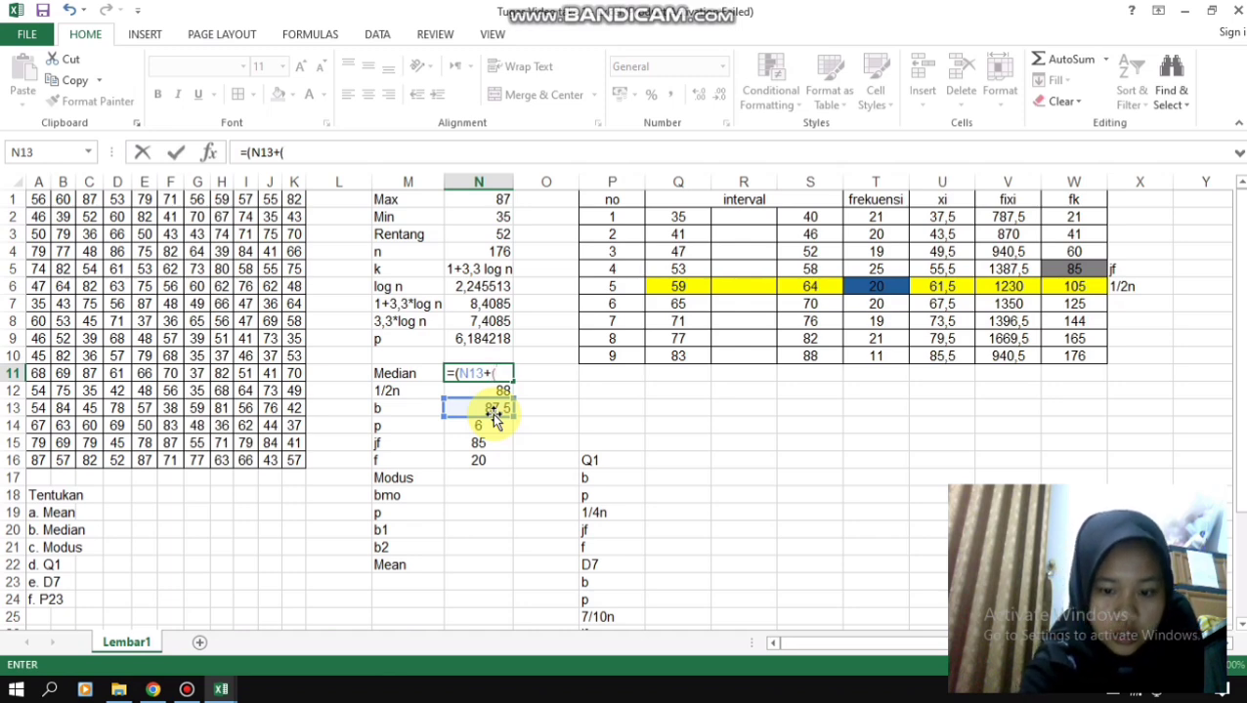
{"action": "type", "text": "("}
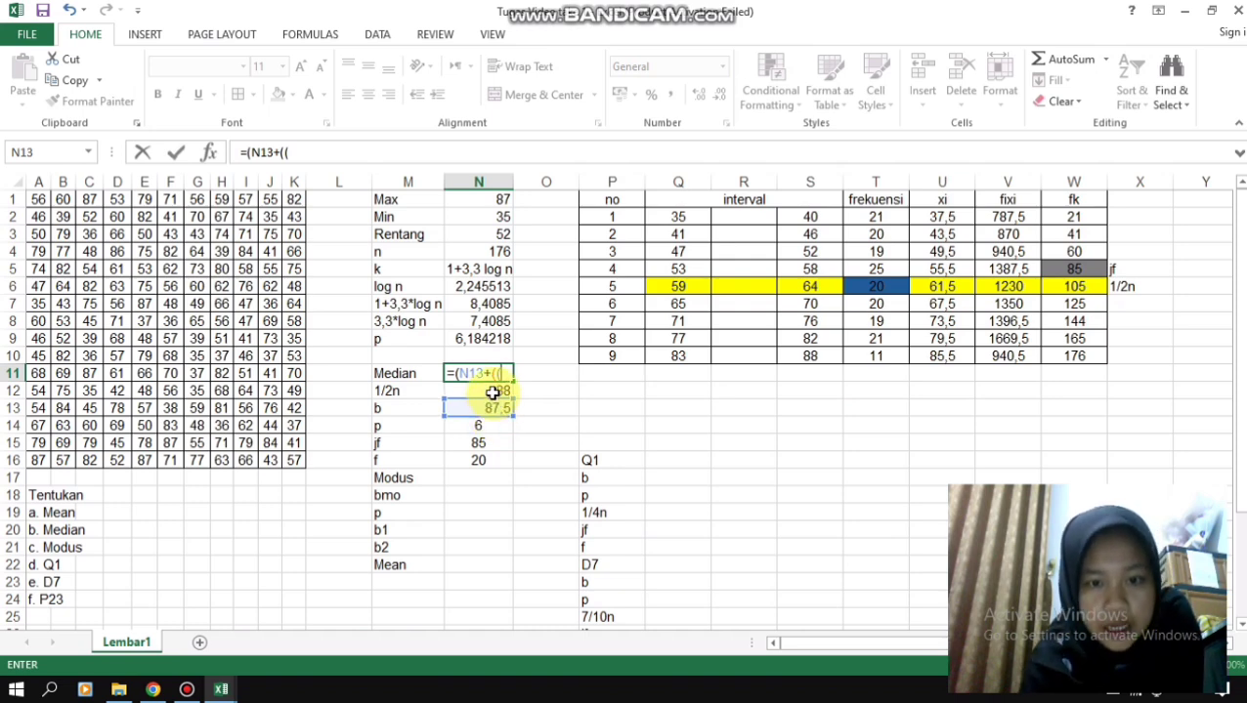
{"action": "left_click", "coordinate": [493, 393]}
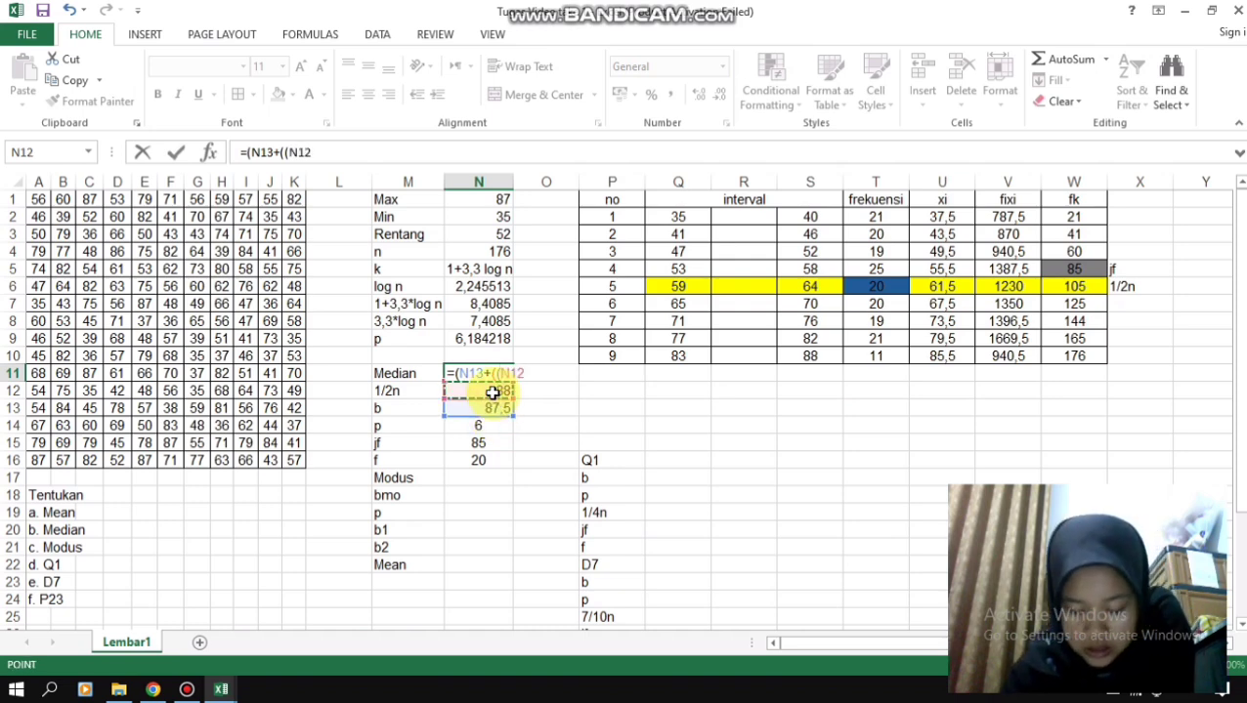
{"action": "type", "text": "-"}
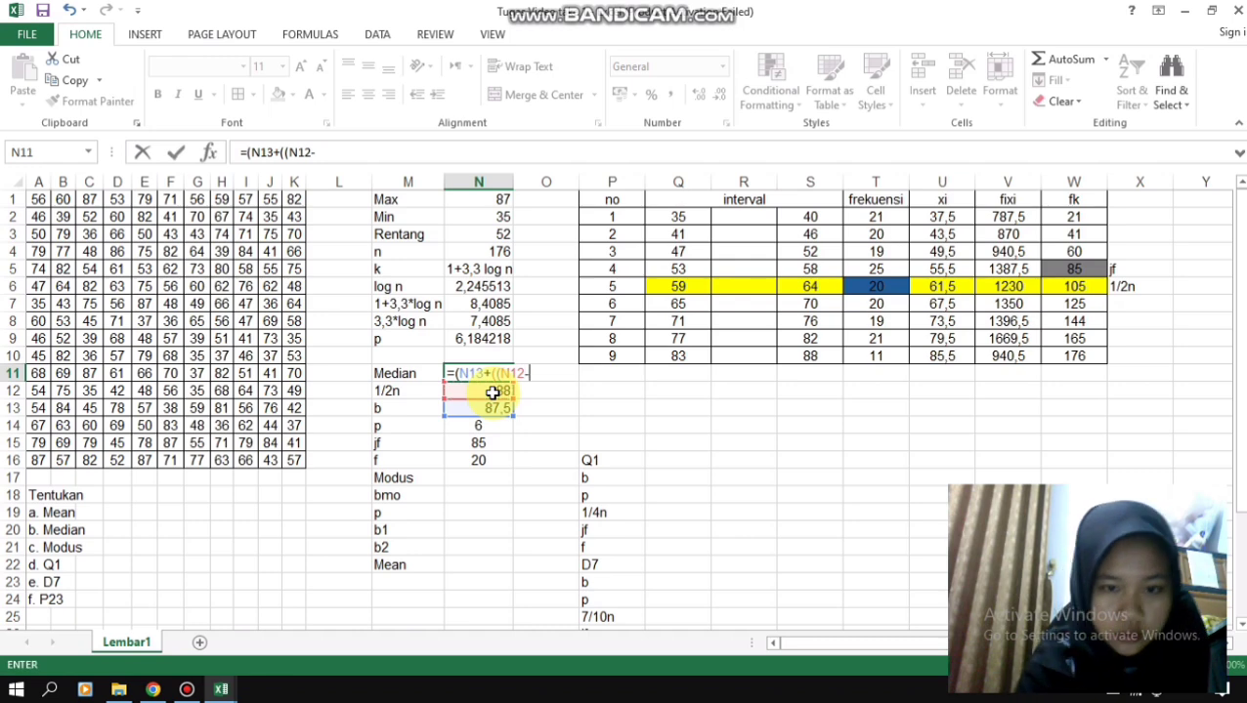
{"action": "left_click", "coordinate": [476, 442]}
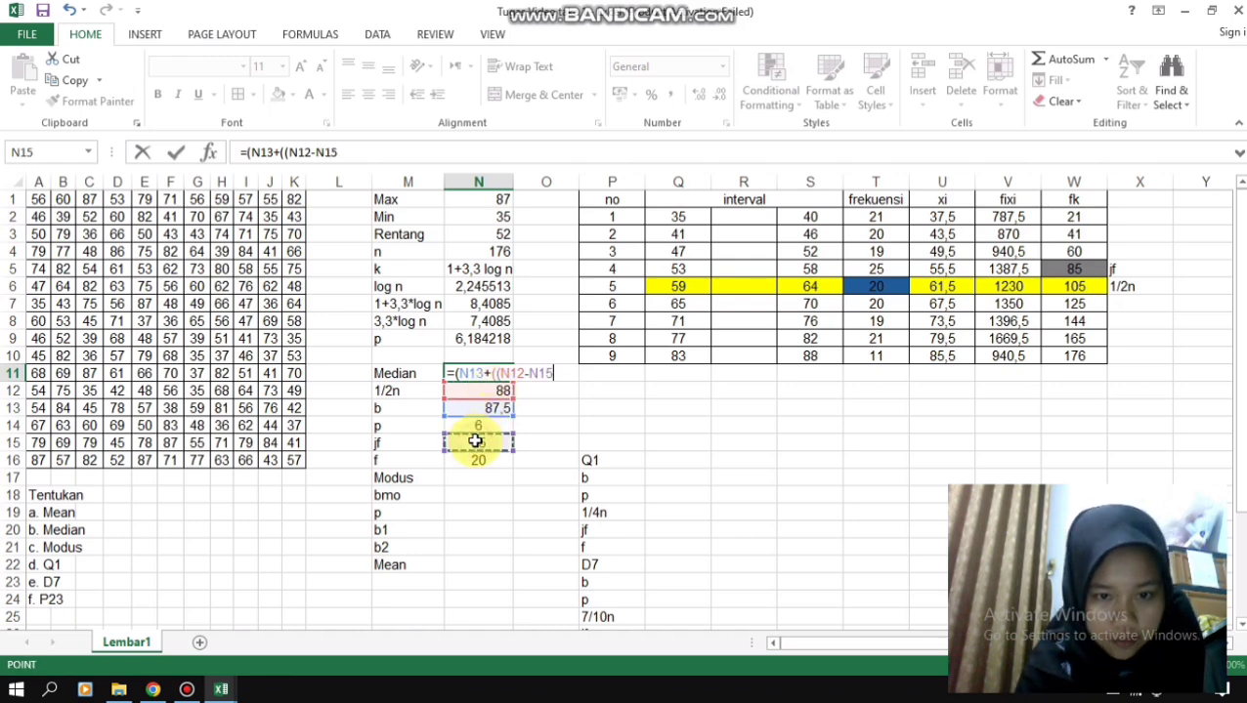
{"action": "type", "text": ")"}
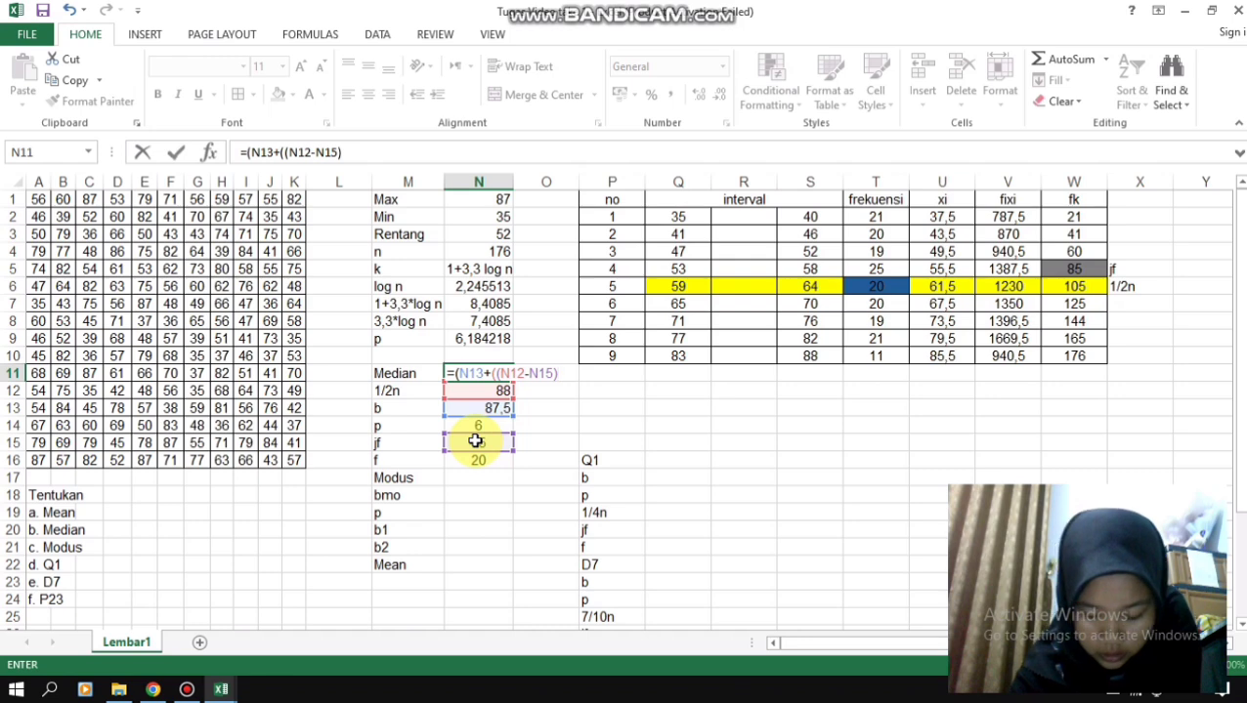
{"action": "type", "text": "/"}
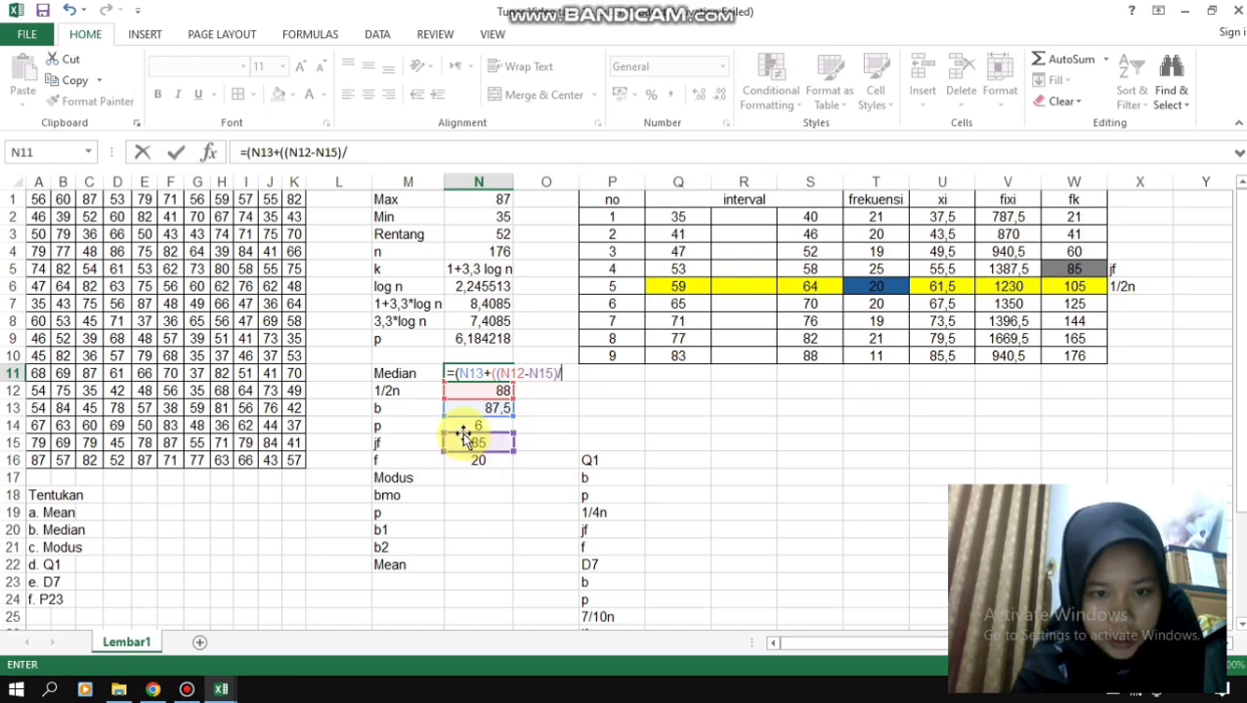
{"action": "left_click", "coordinate": [477, 464]}
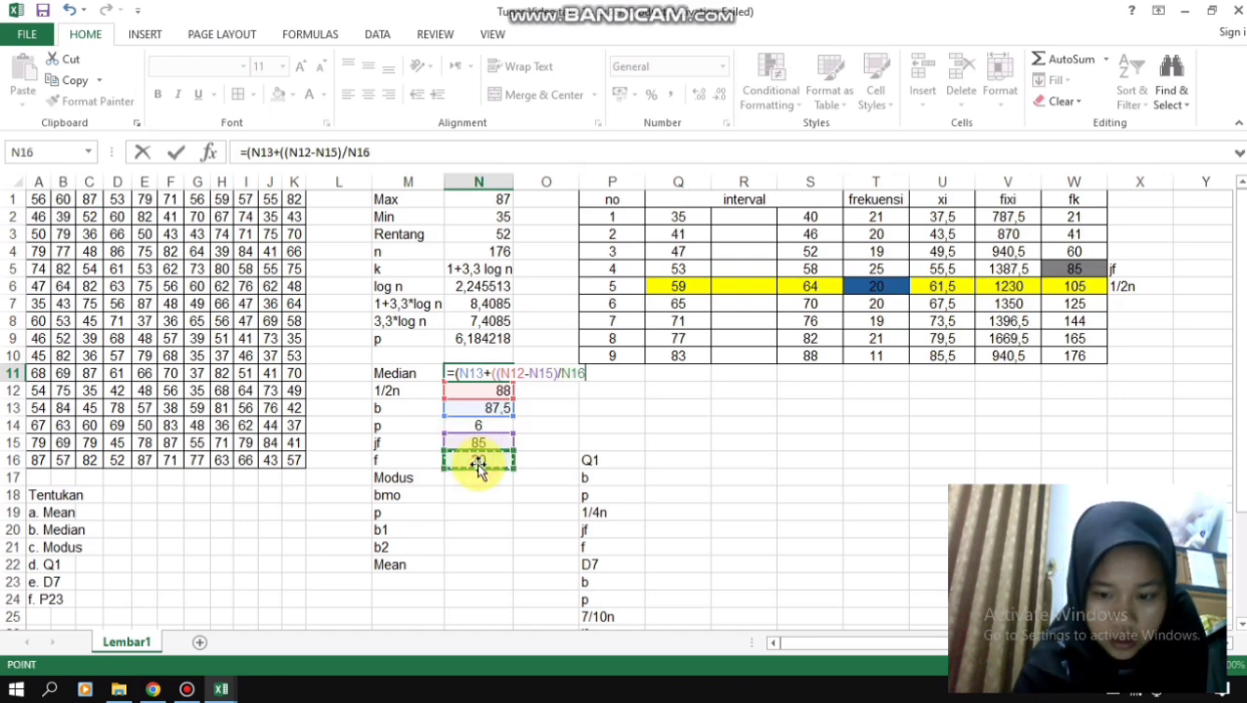
{"action": "type", "text": ")*"}
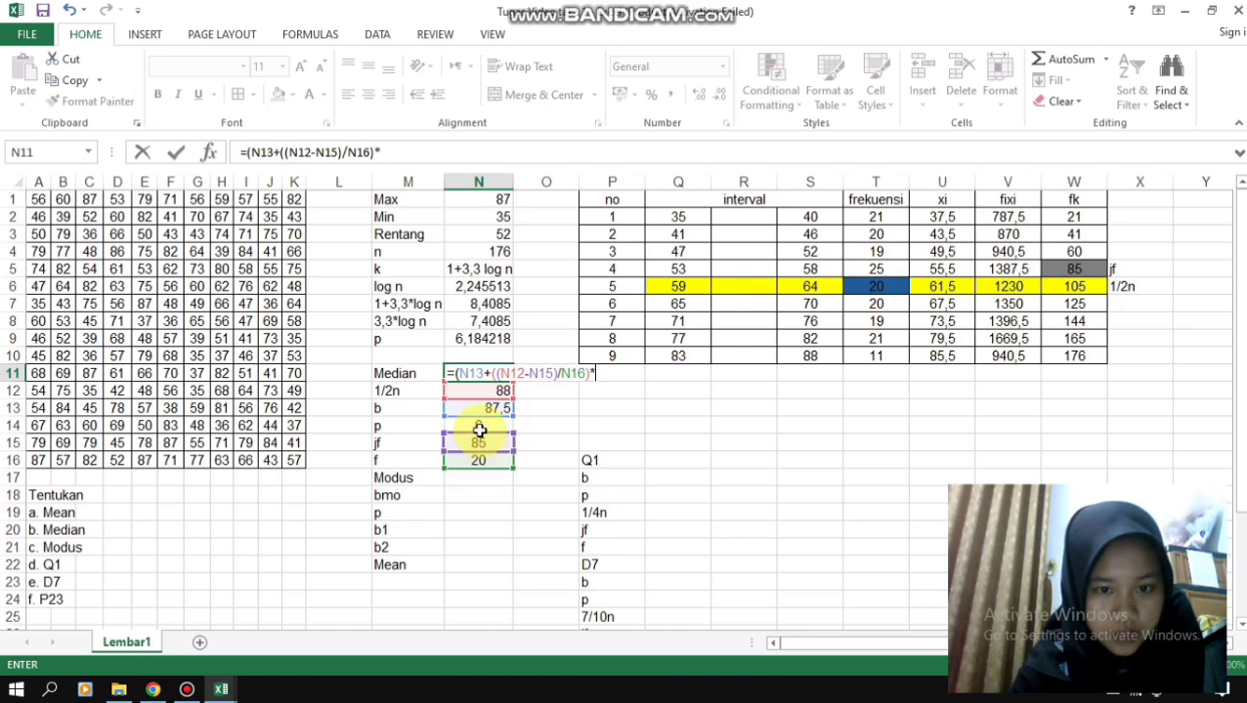
{"action": "left_click", "coordinate": [479, 427]}
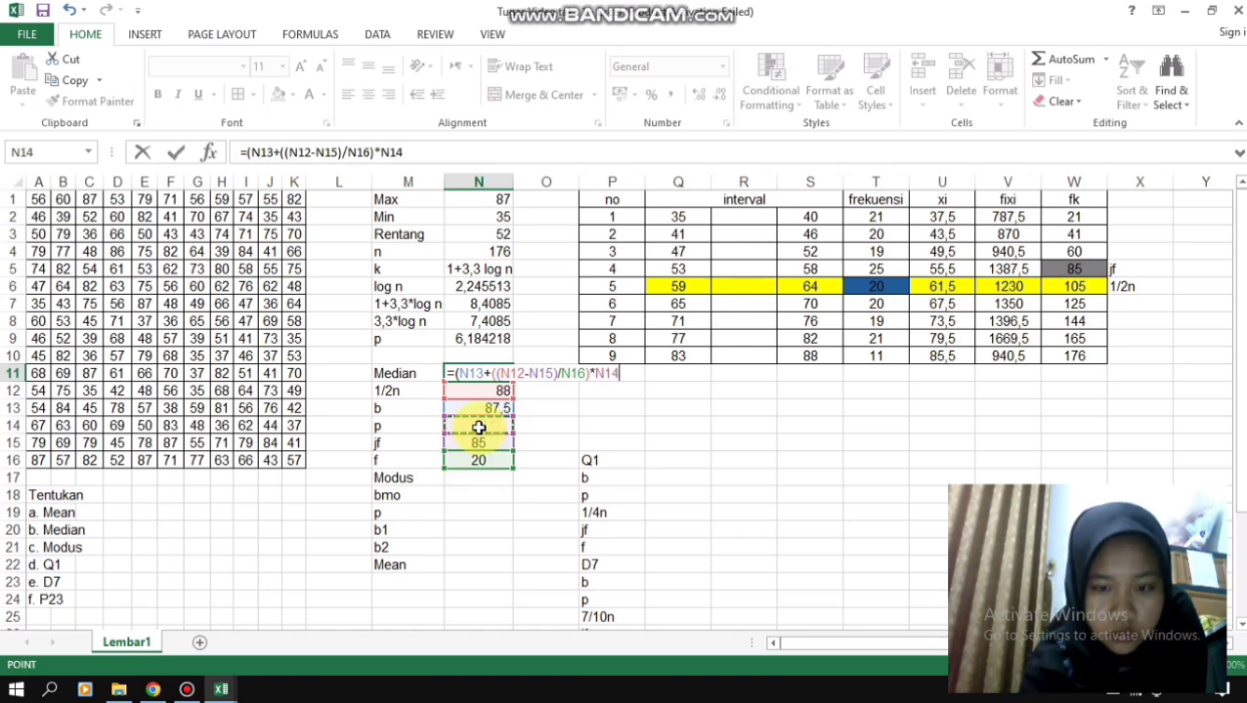
{"action": "type", "text": ")"}
{"action": "key", "text": "Return"}
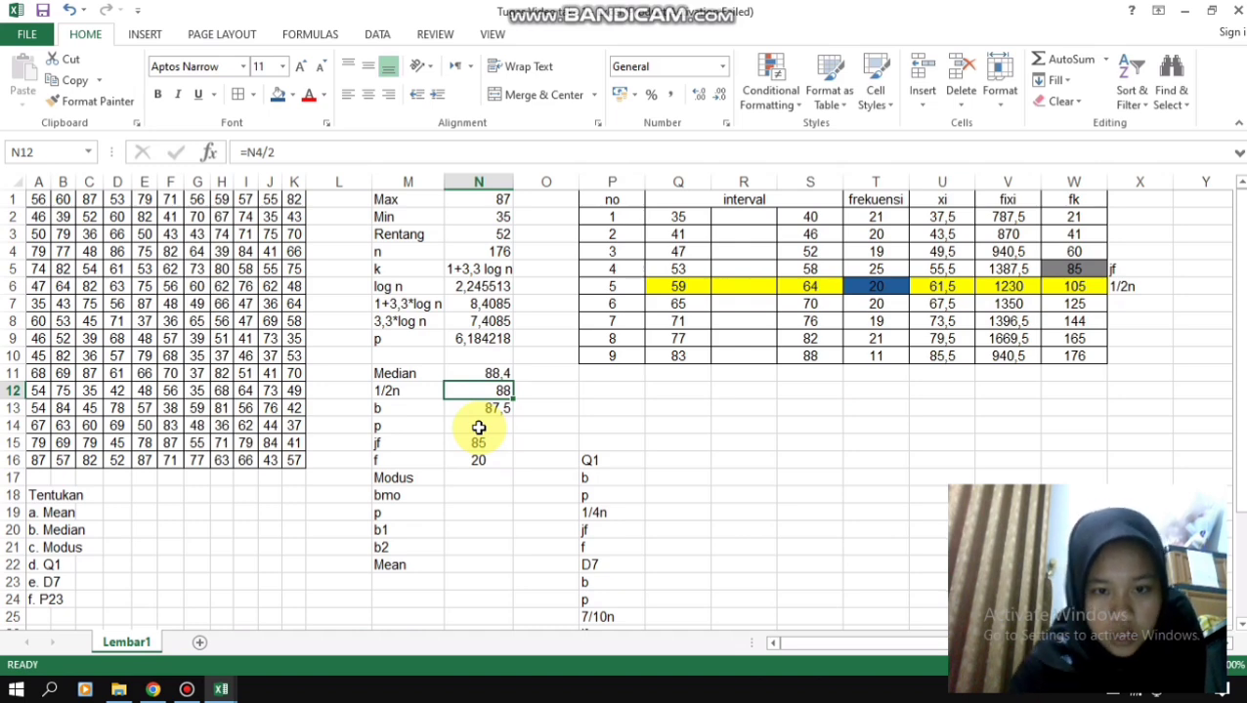
- Calculate the modus lower boundary bmo in N18 with the formula =Q6-0,5
{"action": "left_click", "coordinate": [467, 495]}
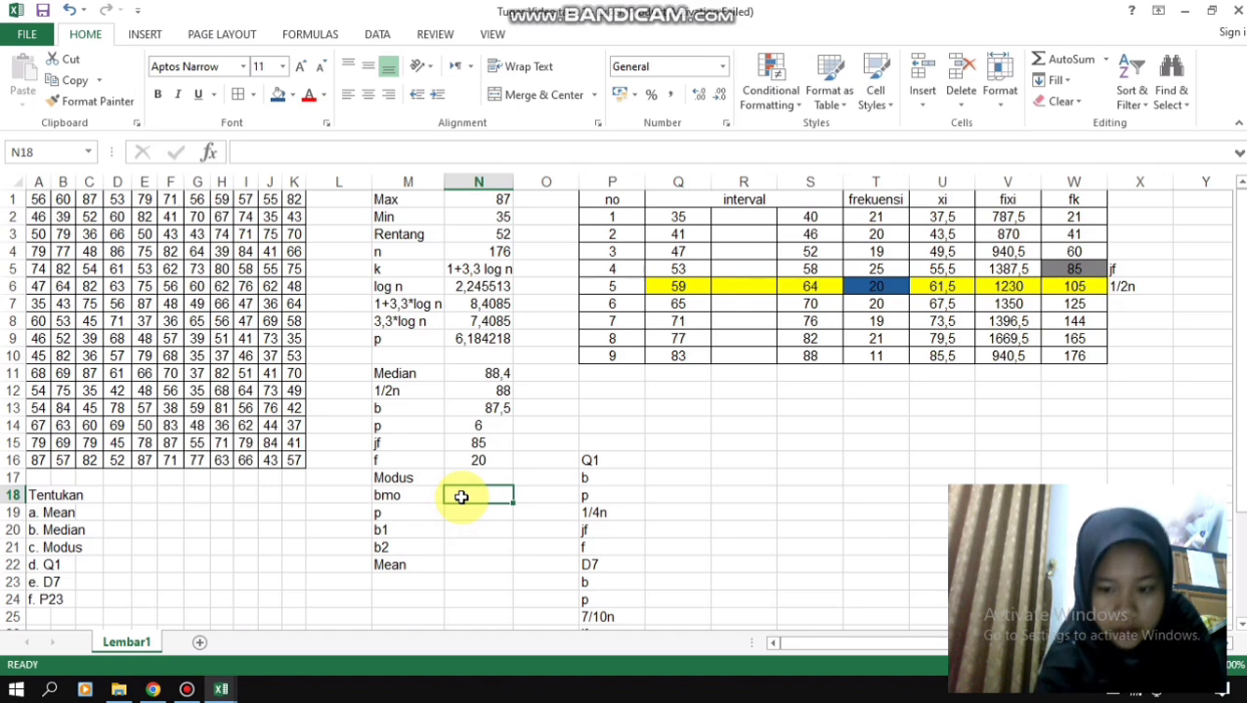
{"action": "type", "text": "="}
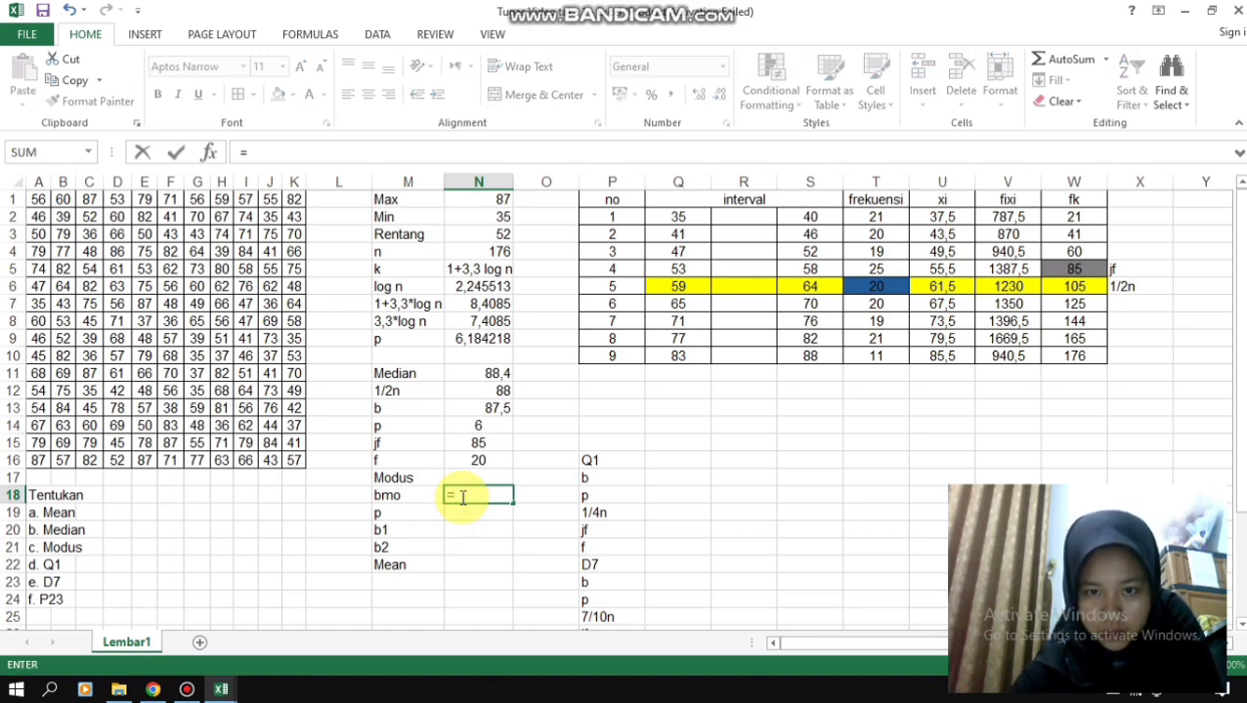
{"action": "left_click", "coordinate": [674, 286]}
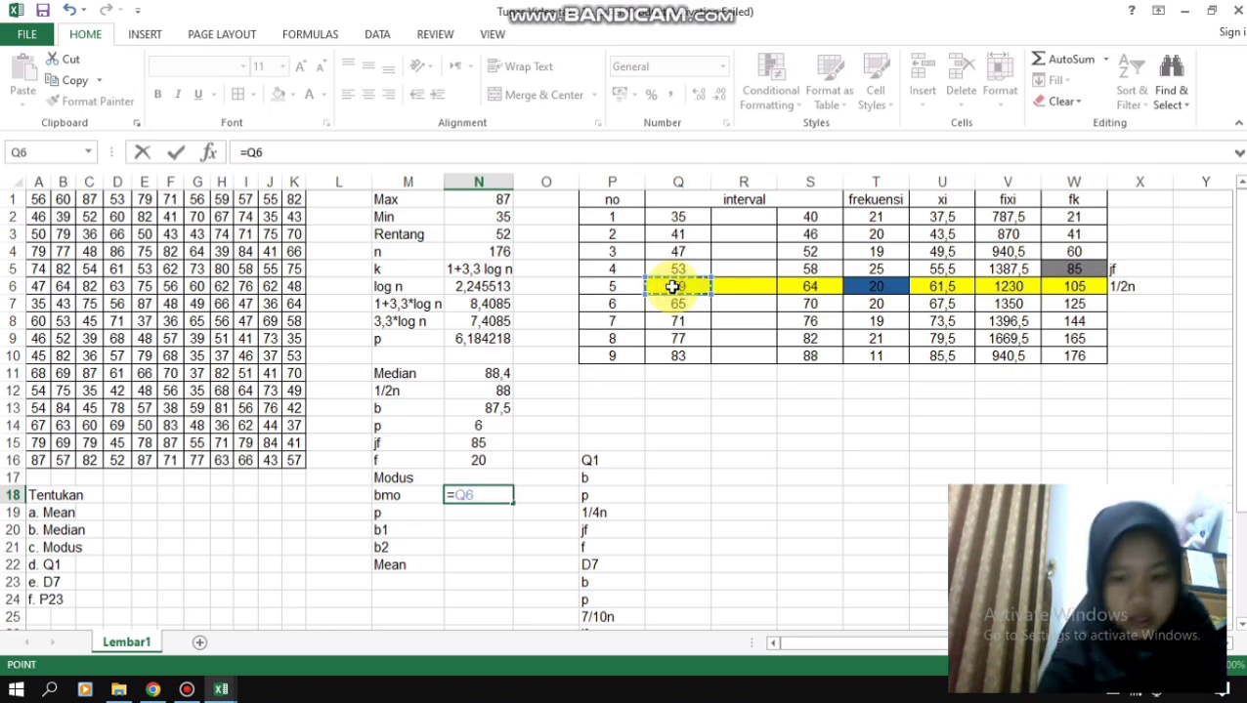
{"action": "type", "text": "-0"}
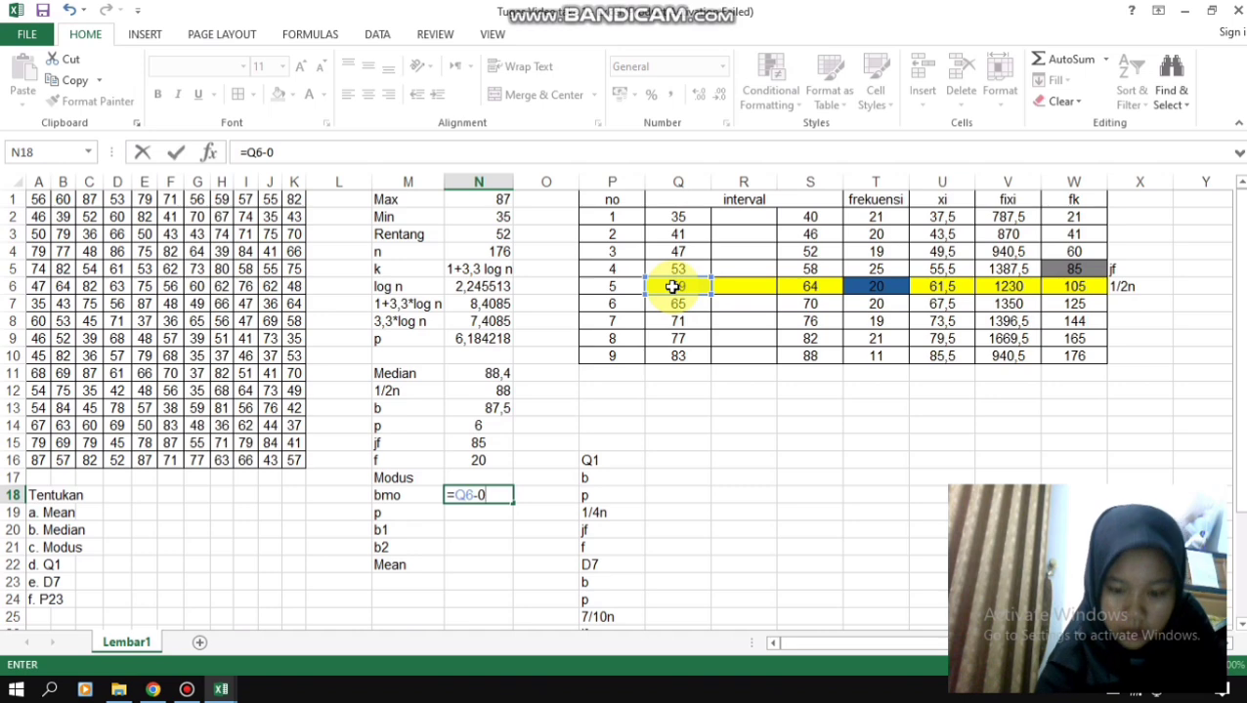
{"action": "type", "text": ",4"}
{"action": "key", "text": "BackSpace"}
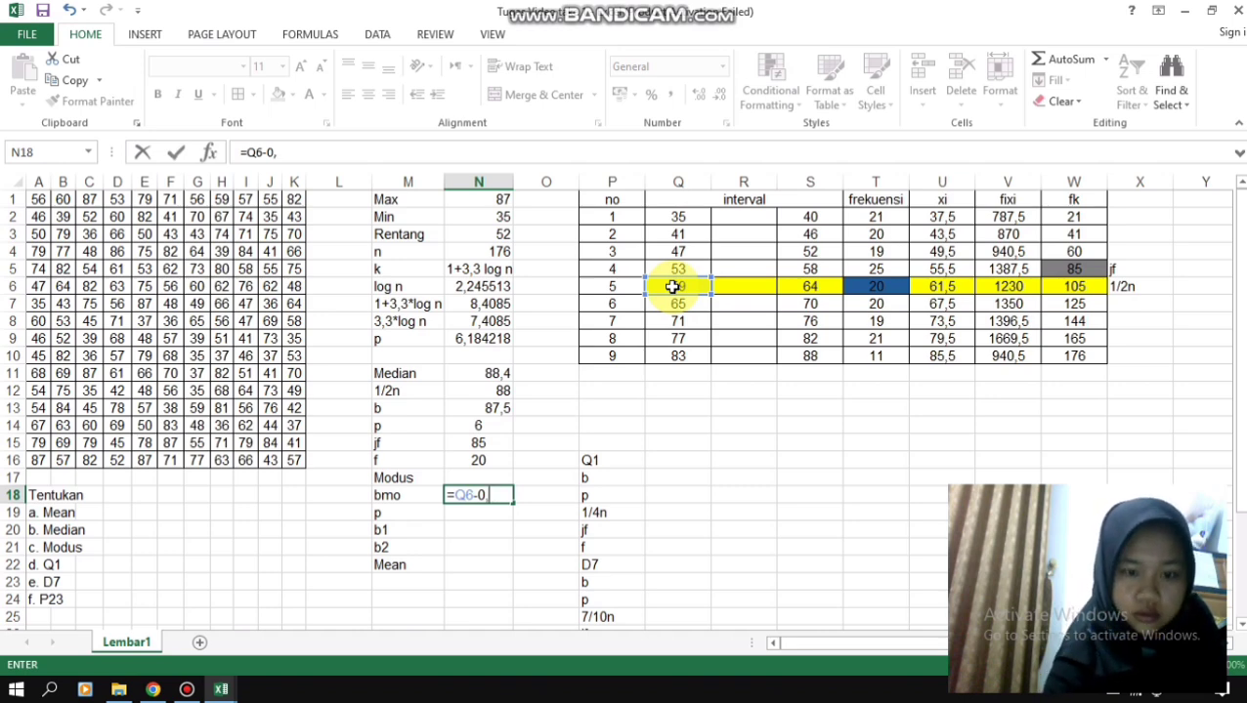
{"action": "type", "text": "5"}
{"action": "key", "text": "Return"}
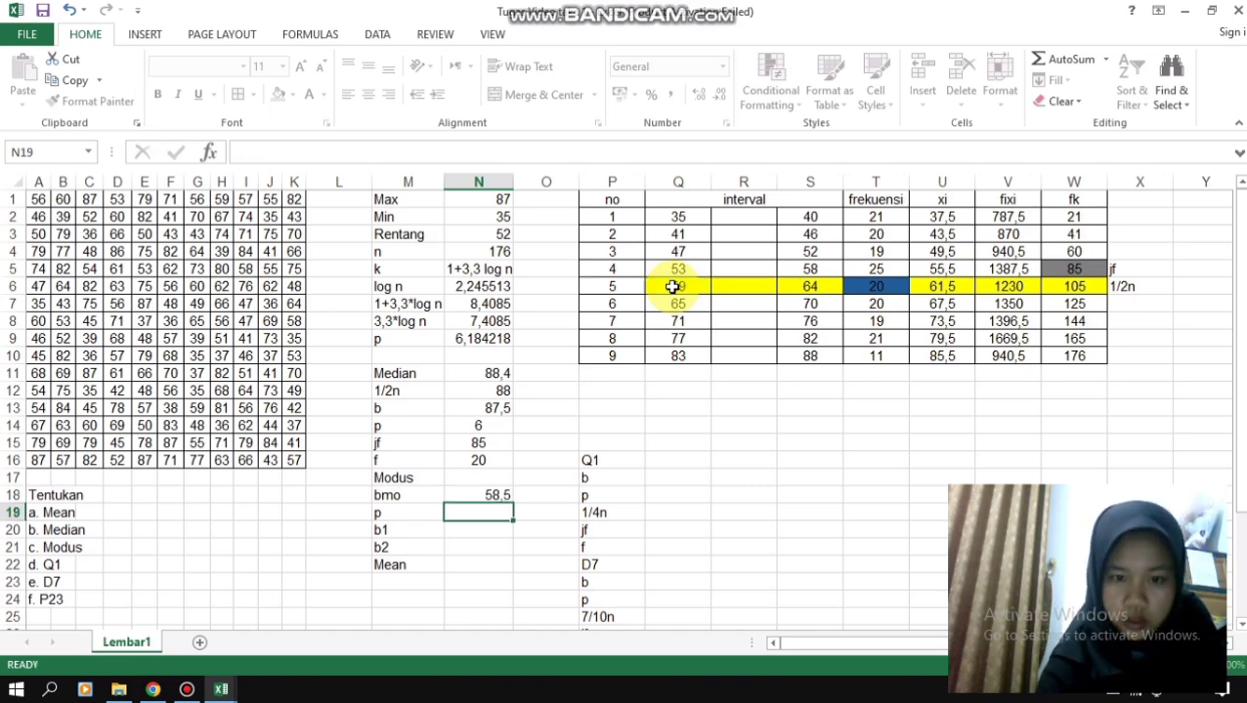
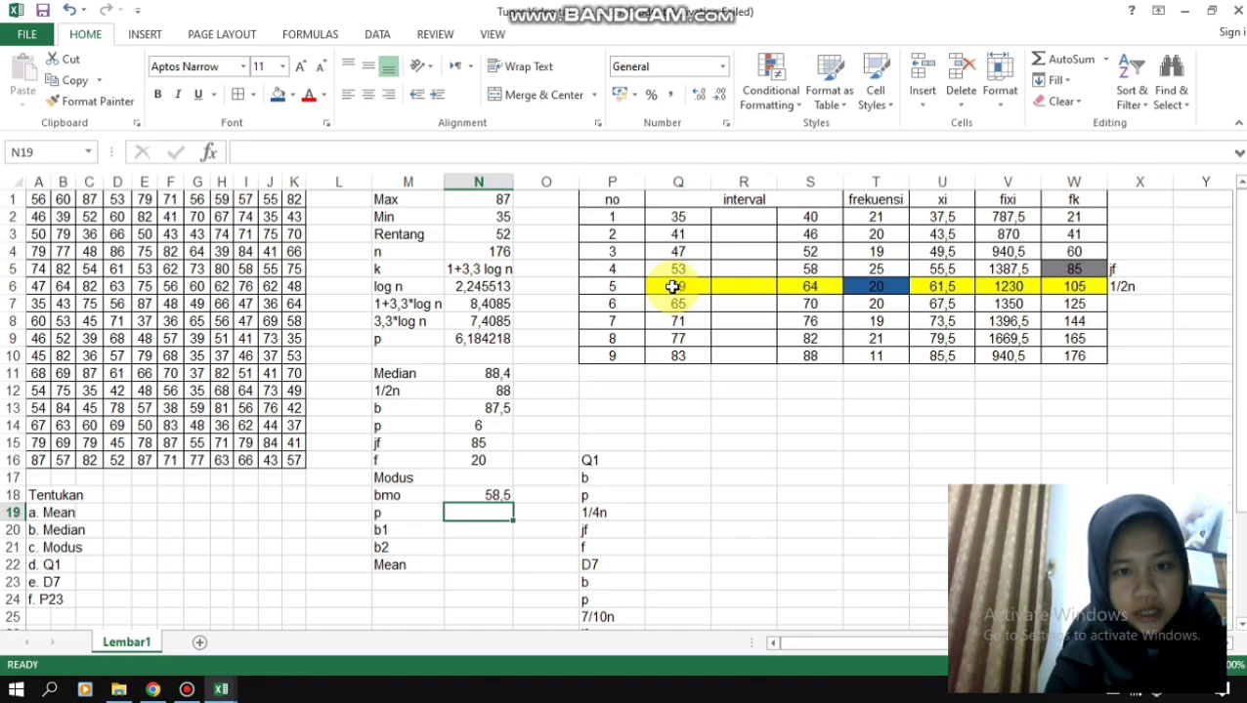
- Enter 6 as the modus p value in N19, based on the class width in N9
{"action": "left_click", "coordinate": [465, 338]}
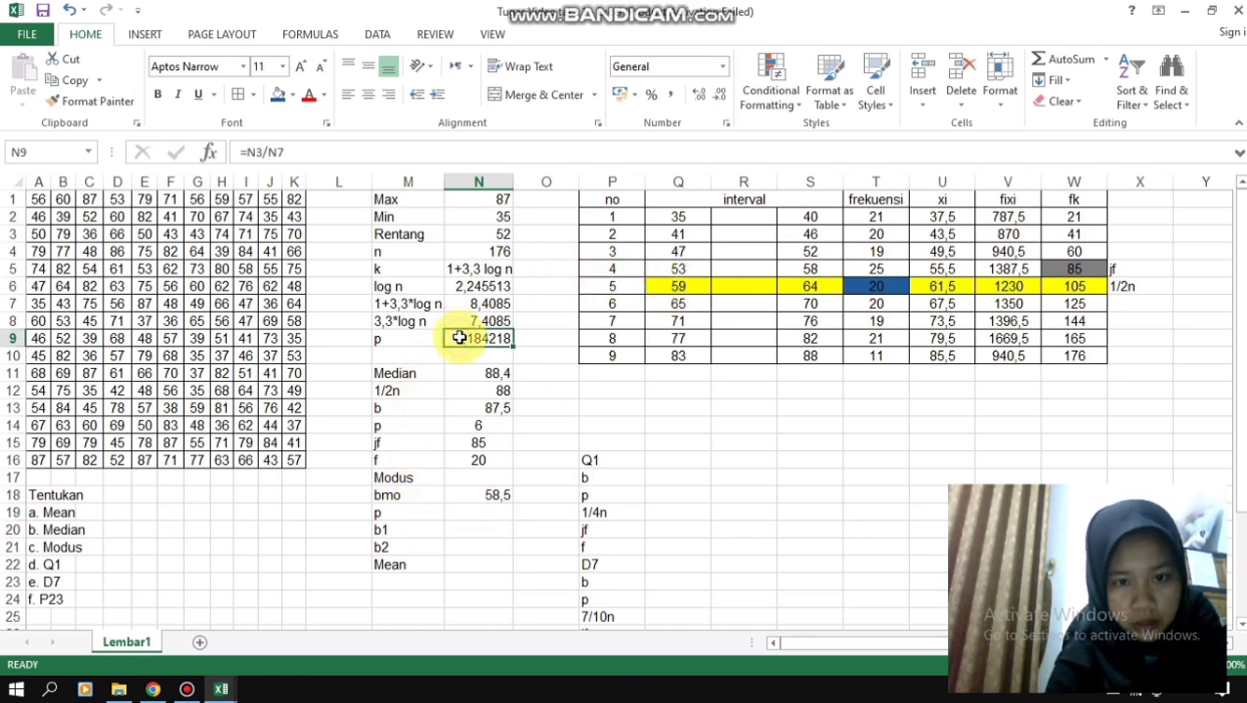
{"action": "left_click", "coordinate": [483, 508]}
{"action": "type", "text": "6"}
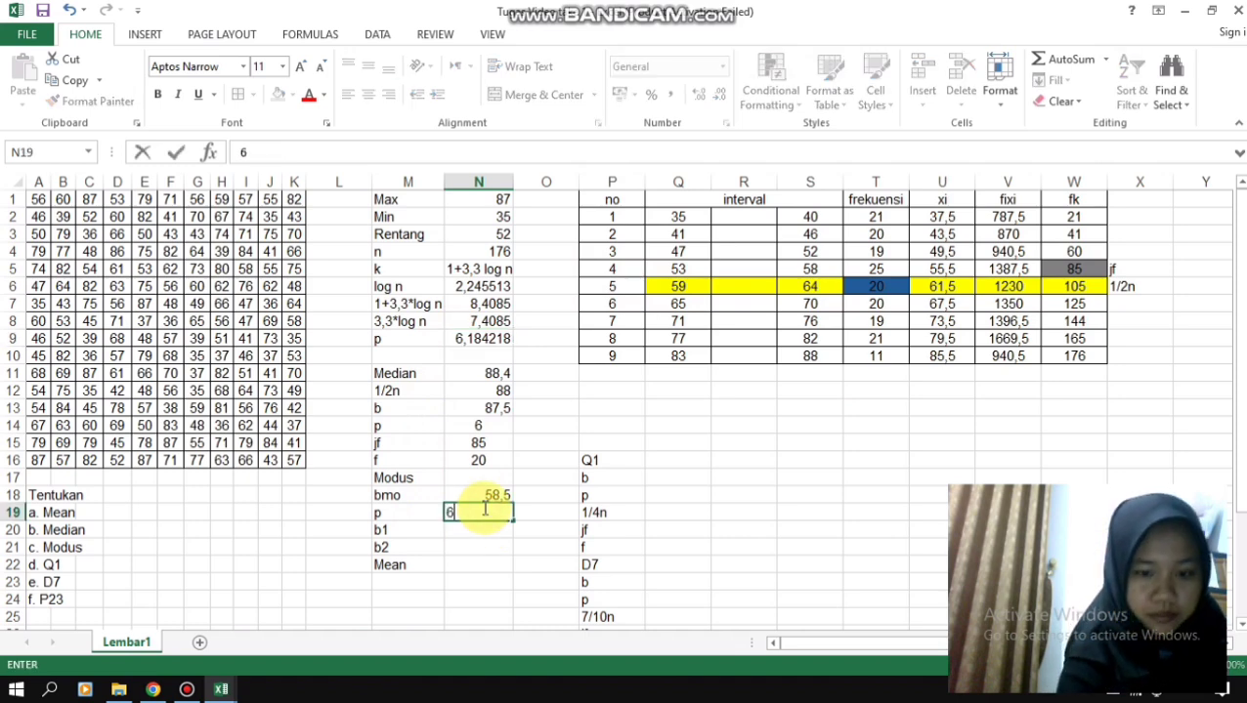
{"action": "key", "text": "Return"}
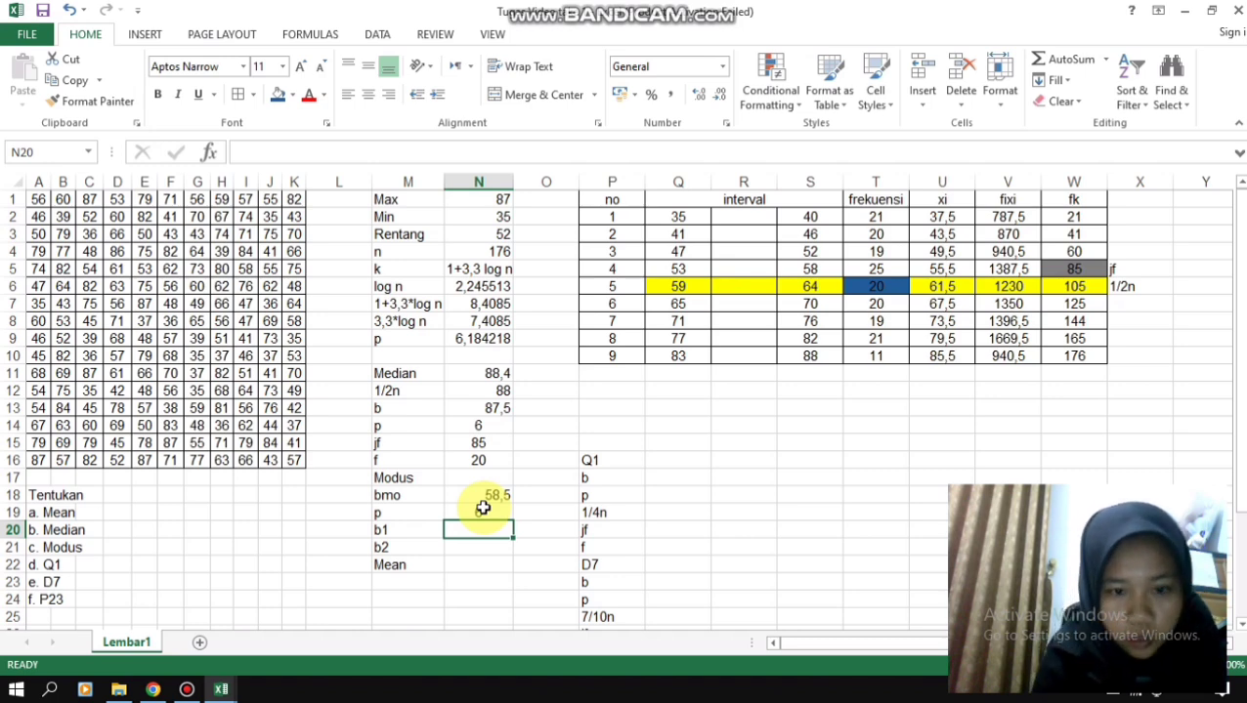
- Calculate the modus b1 in N20 as the fifth class's frequency minus the fourth's, using the formula =T6-T5
{"action": "type", "text": "="}
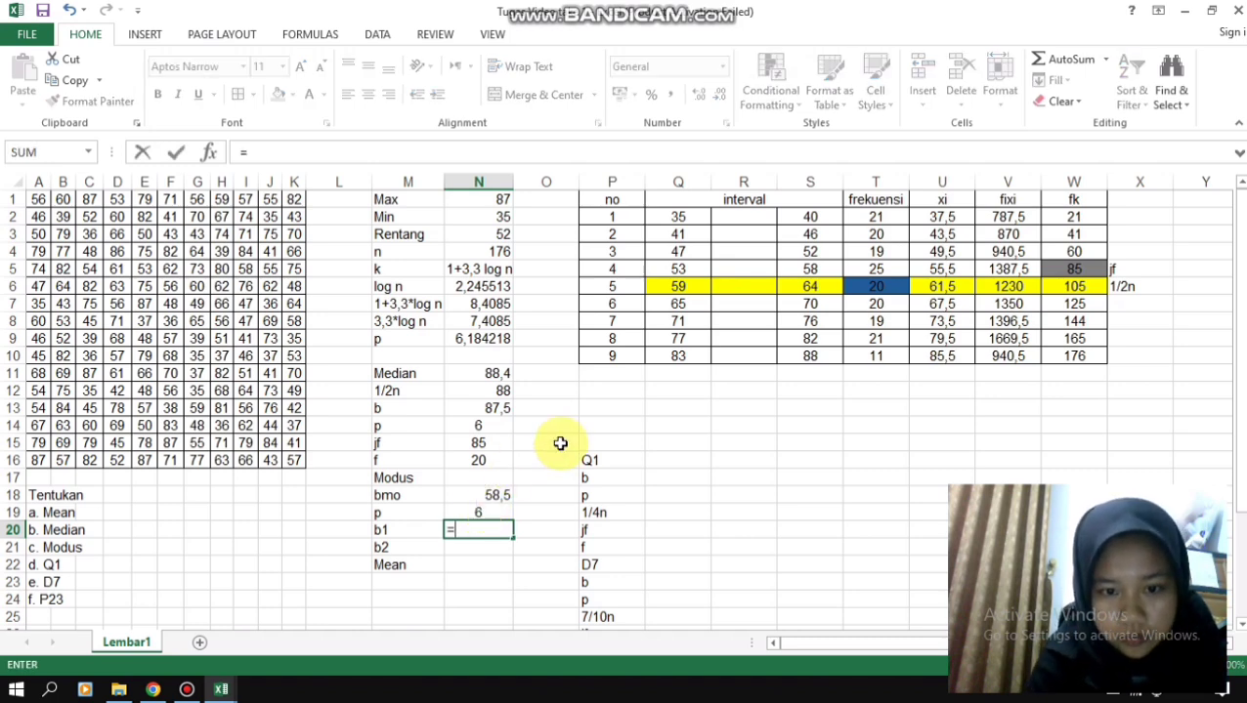
{"action": "left_click", "coordinate": [863, 289]}
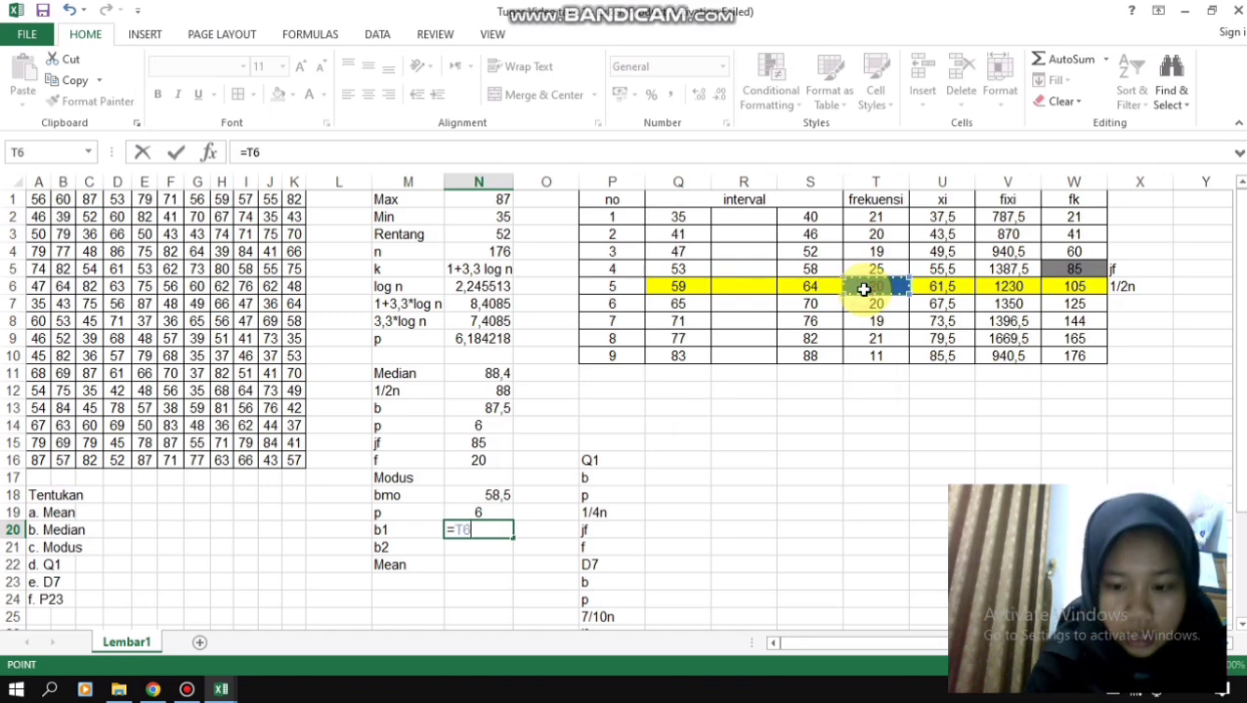
{"action": "type", "text": "-"}
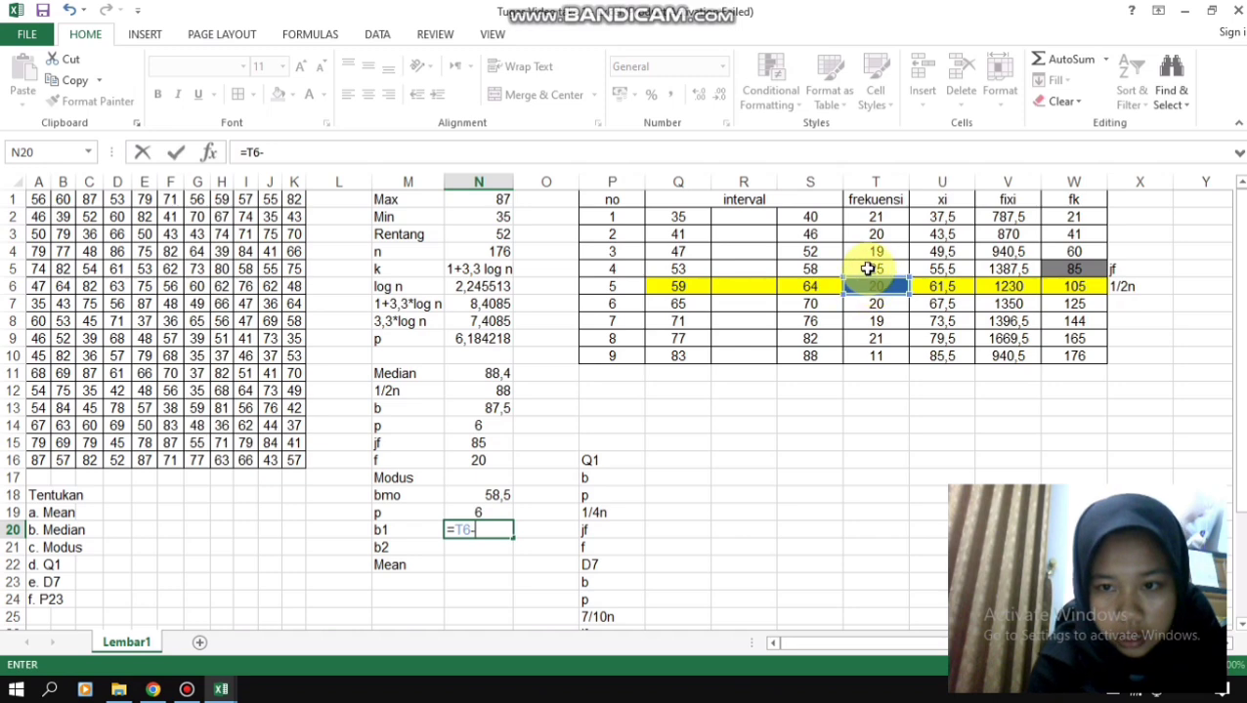
{"action": "left_click", "coordinate": [866, 268]}
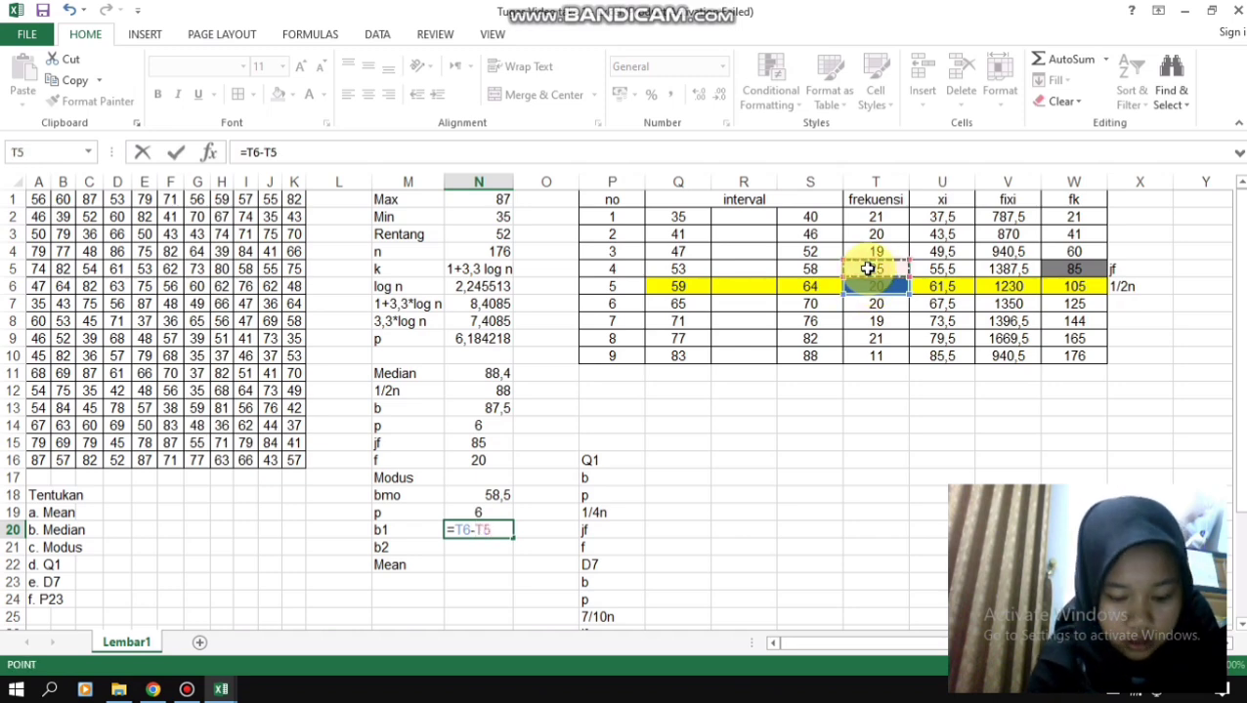
{"action": "key", "text": "ctrl+Return"}
{"action": "key", "text": "Return"}
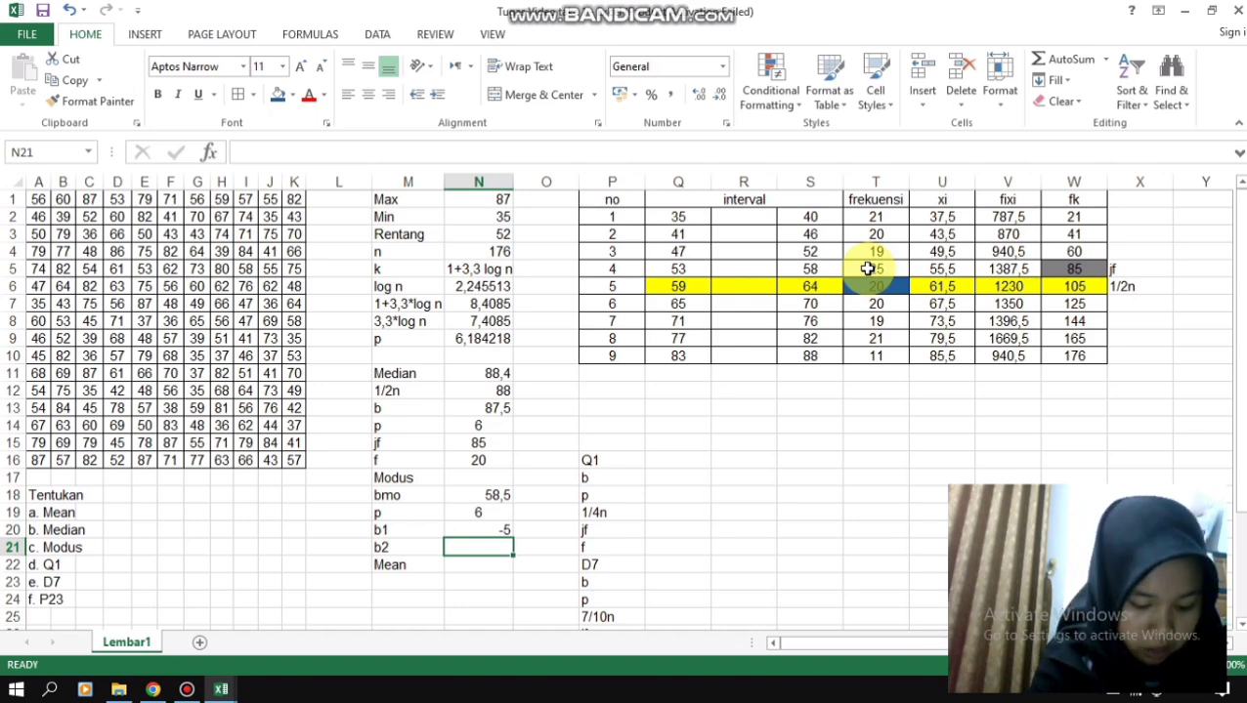
- Calculate the modus b2 in N21 as the fifth class's frequency minus the sixth's, using the formula =T6-T7
{"action": "type", "text": "="}
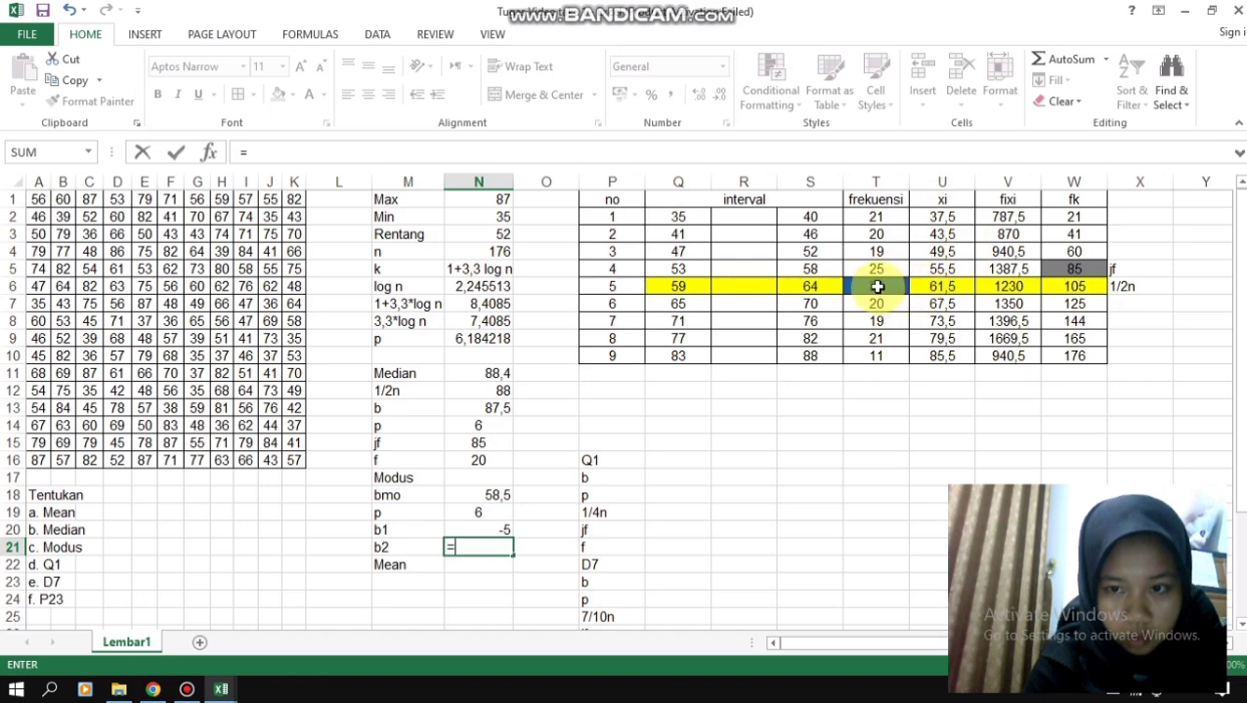
{"action": "left_click", "coordinate": [877, 286]}
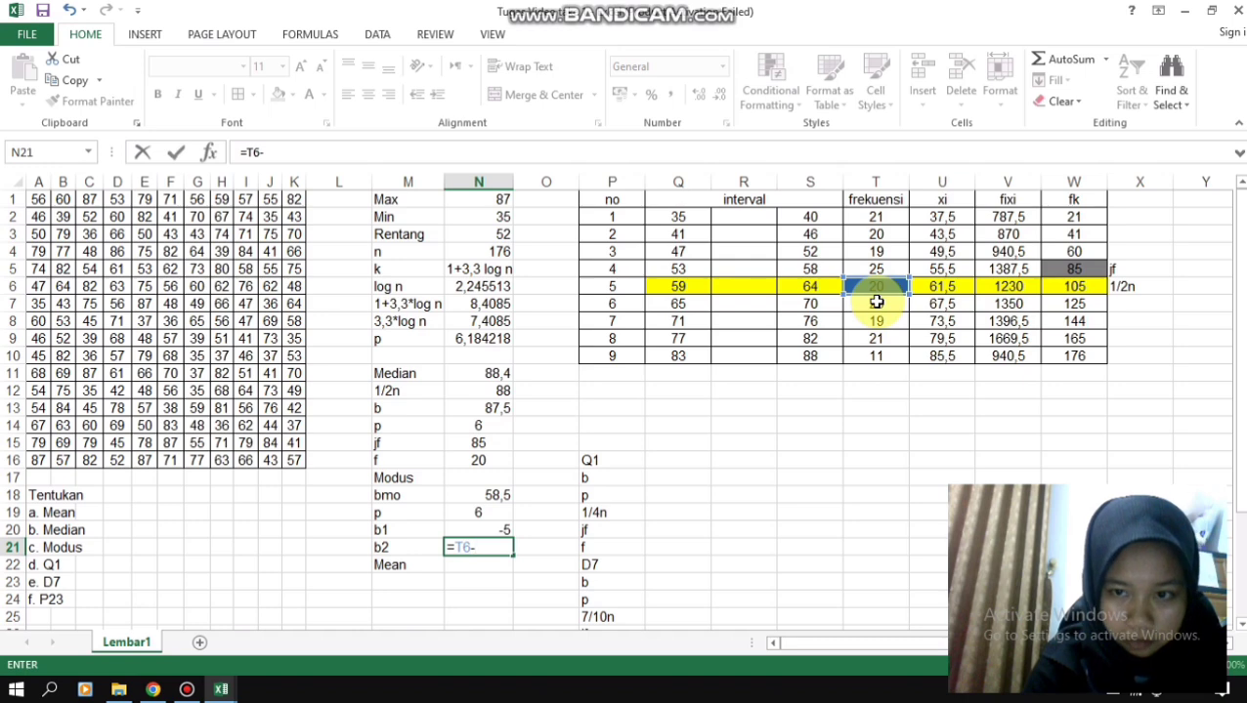
{"action": "left_click", "coordinate": [876, 303]}
{"action": "key", "text": "Return"}
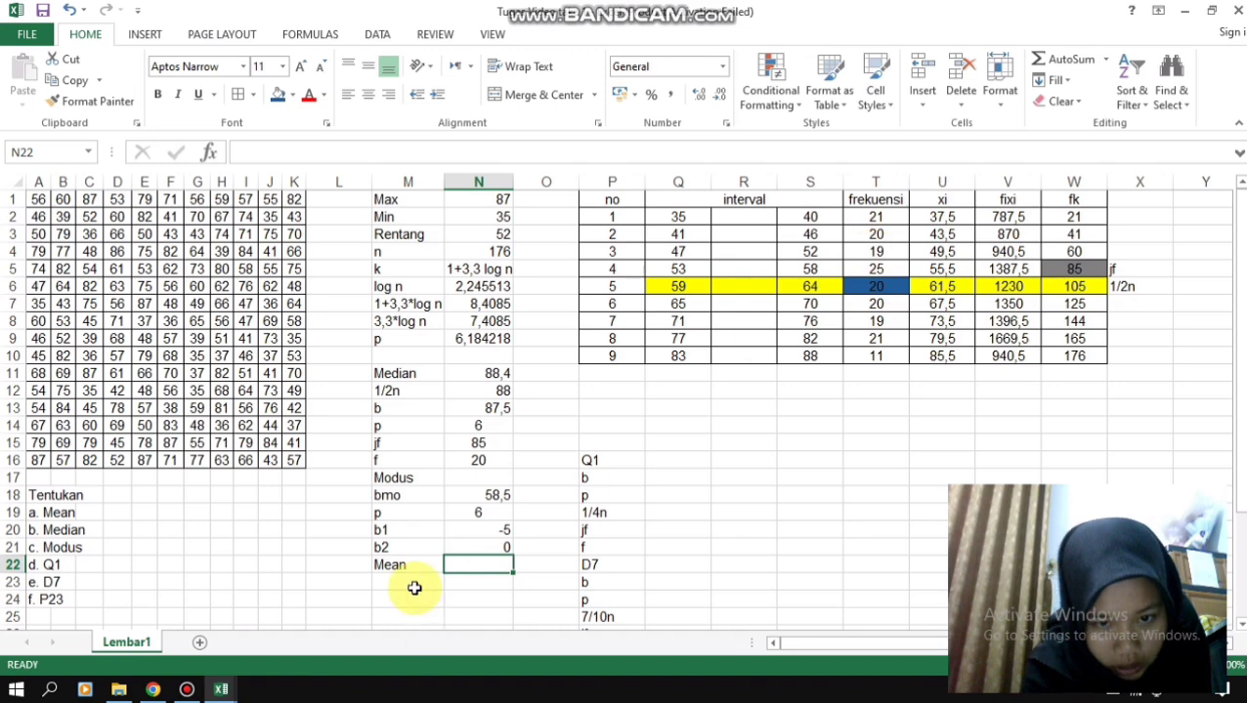
- Calculate the modus in N17 with the formula =N18+((N20)/(N20+N21))*N19
{"action": "left_click", "coordinate": [451, 476]}
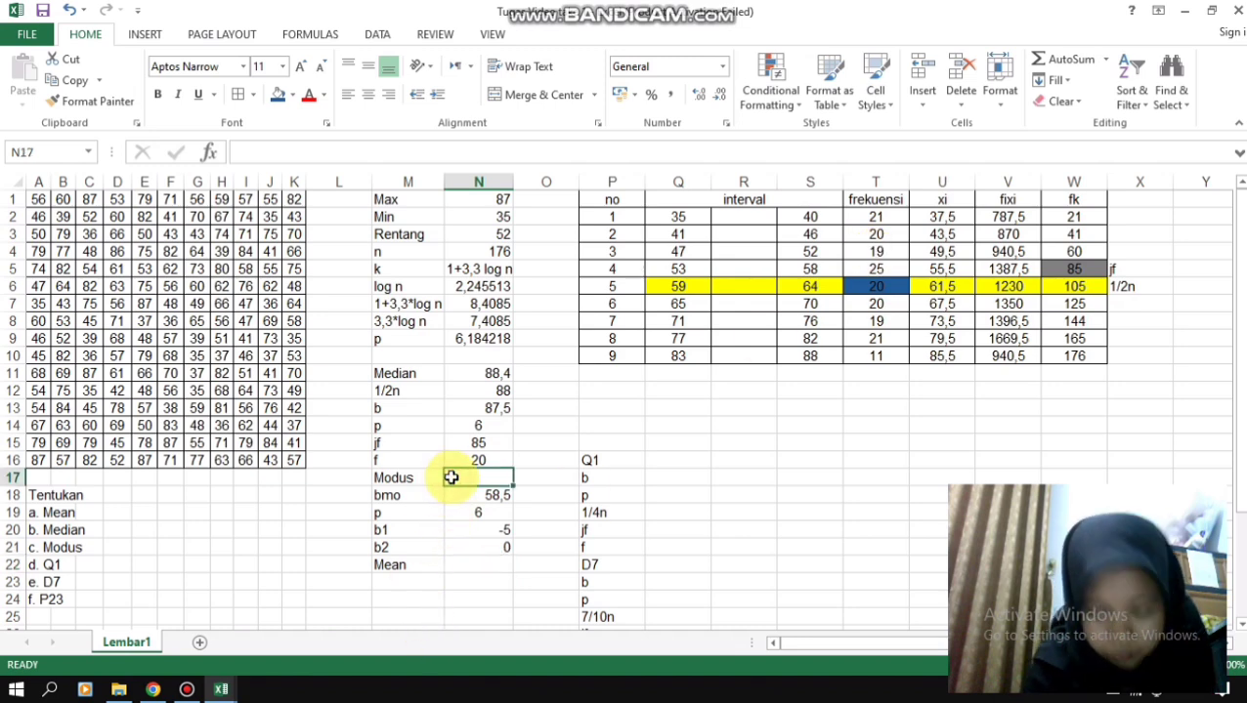
{"action": "type", "text": "="}
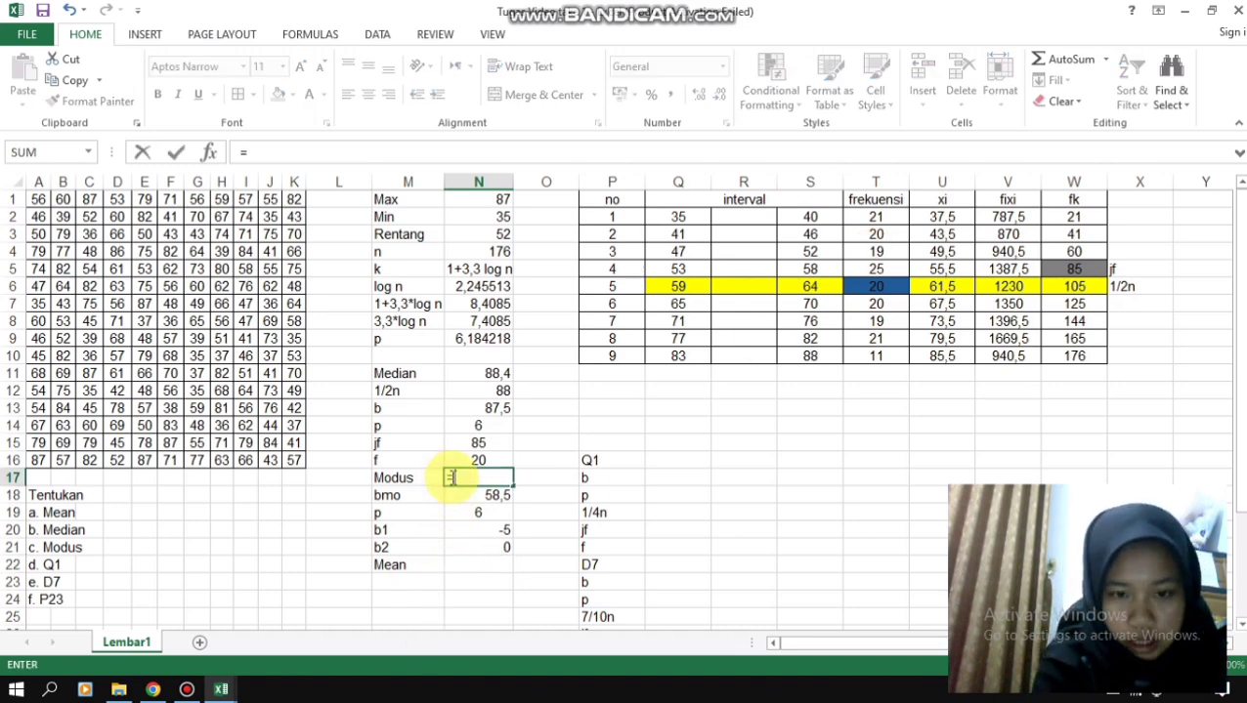
{"action": "left_click", "coordinate": [479, 500]}
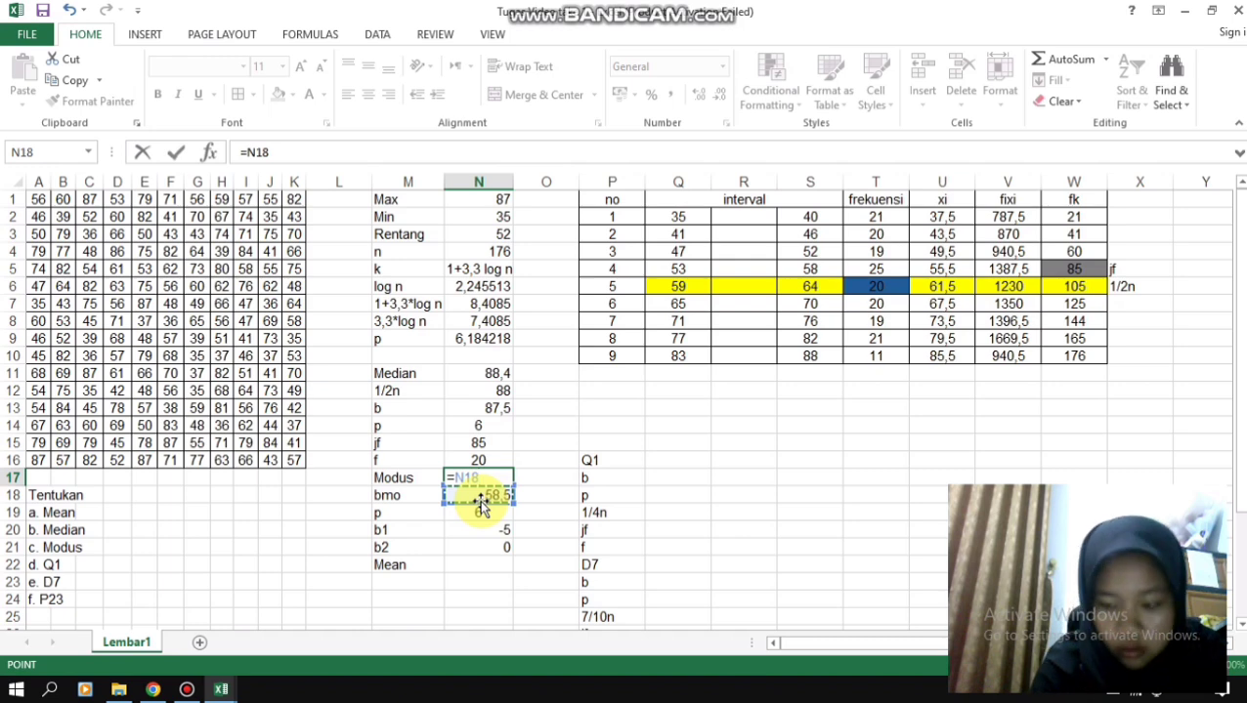
{"action": "type", "text": "+(("}
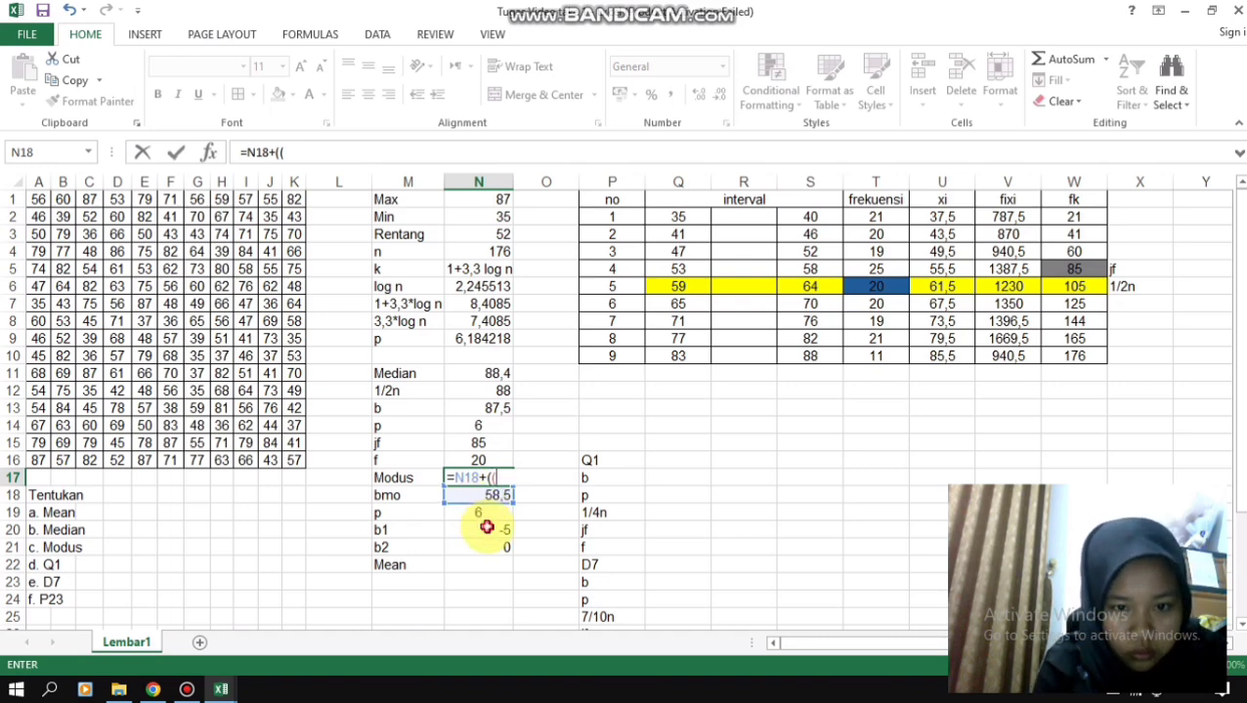
{"action": "left_click", "coordinate": [486, 527]}
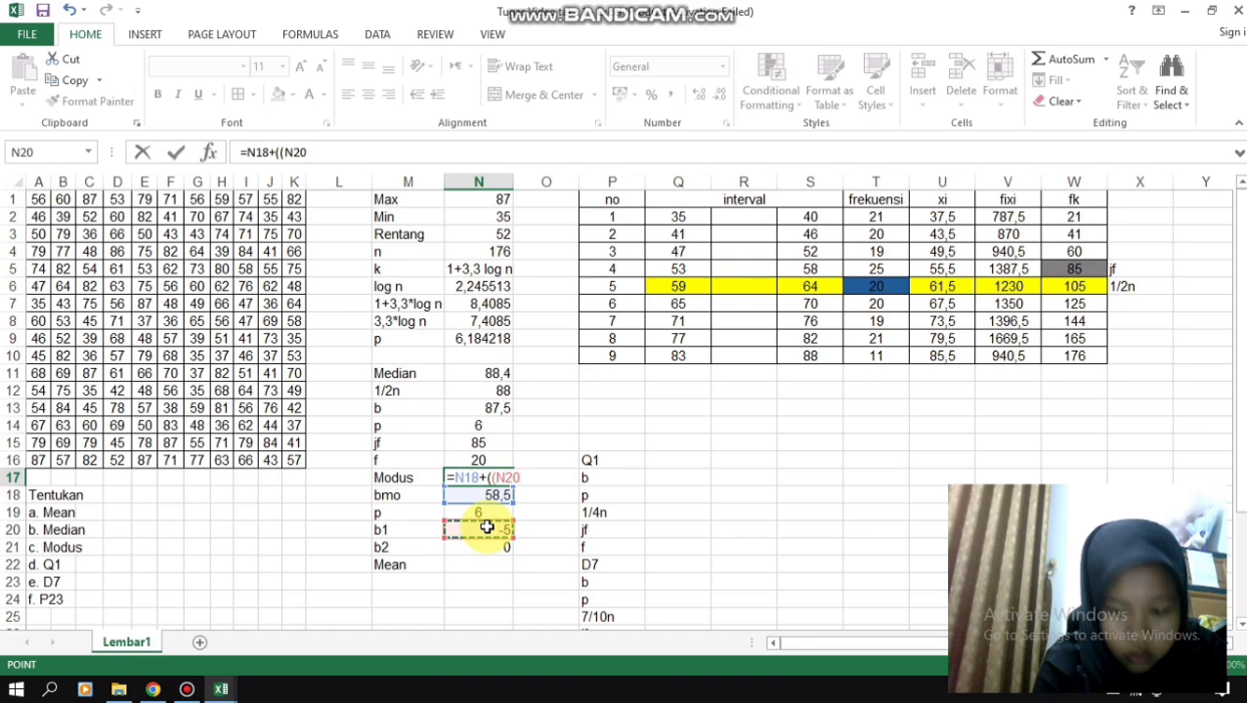
{"action": "type", "text": ")"}
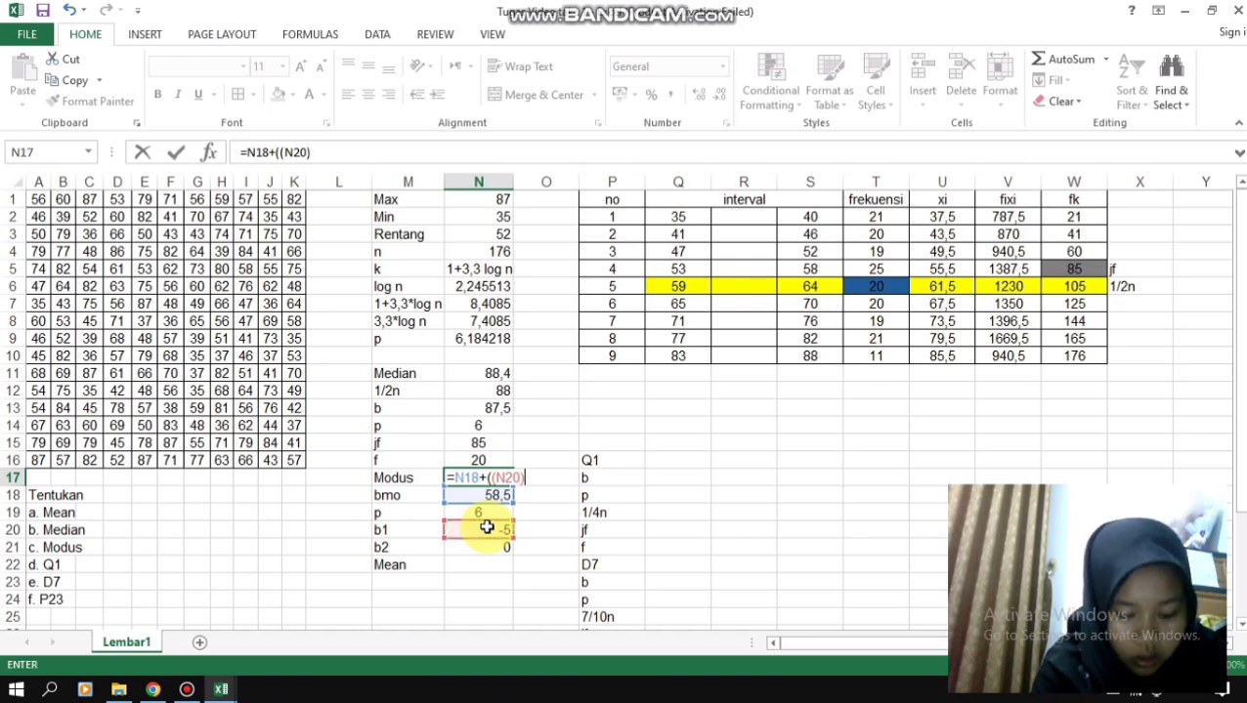
{"action": "type", "text": "/("}
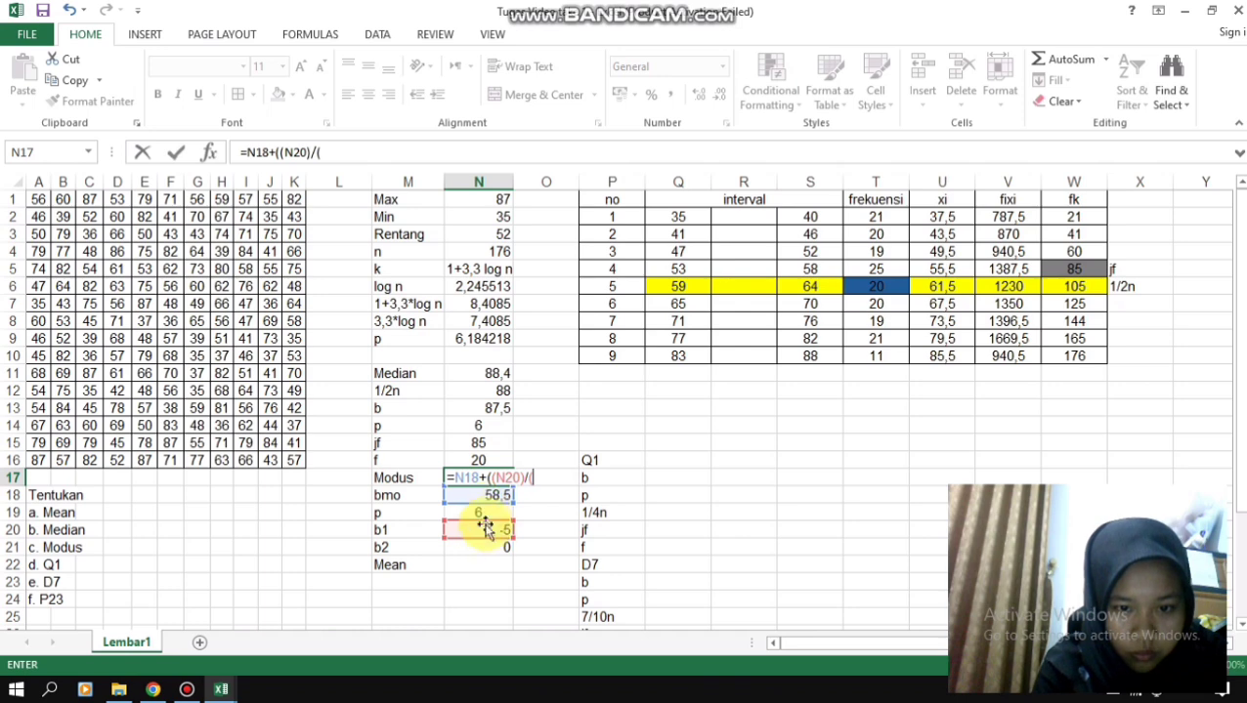
{"action": "left_click", "coordinate": [485, 531]}
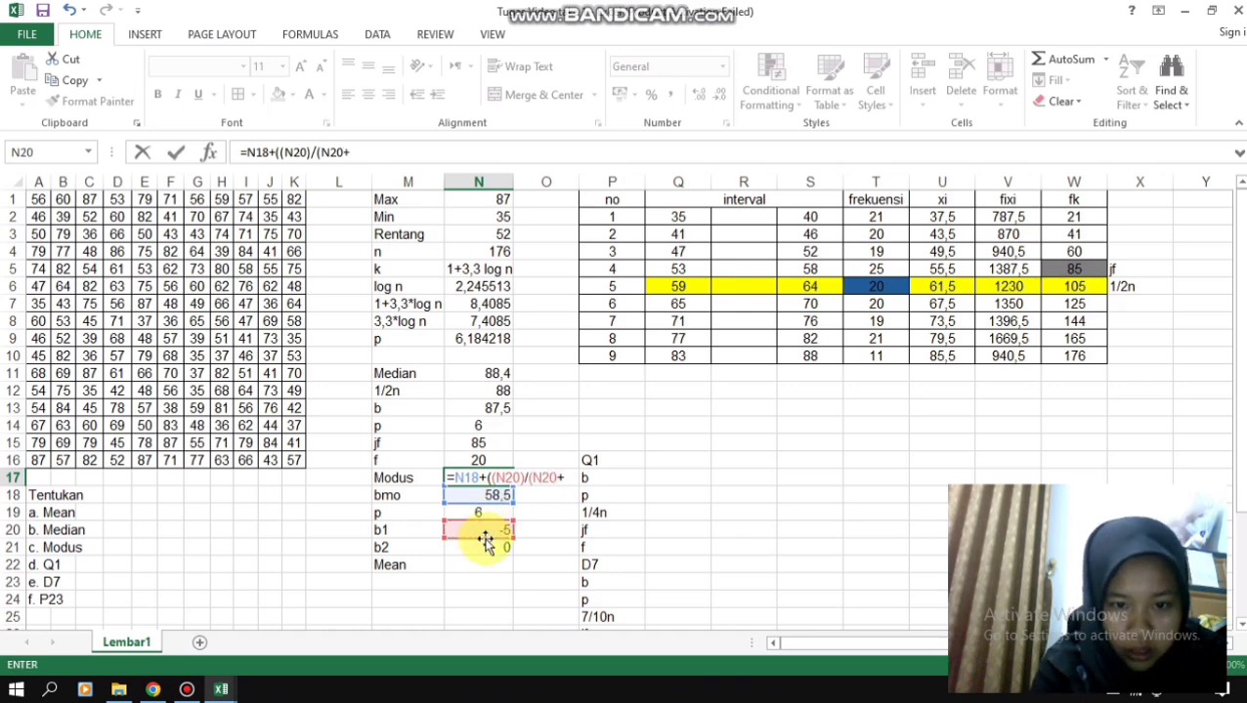
{"action": "type", "text": "+"}
{"action": "left_click", "coordinate": [485, 549]}
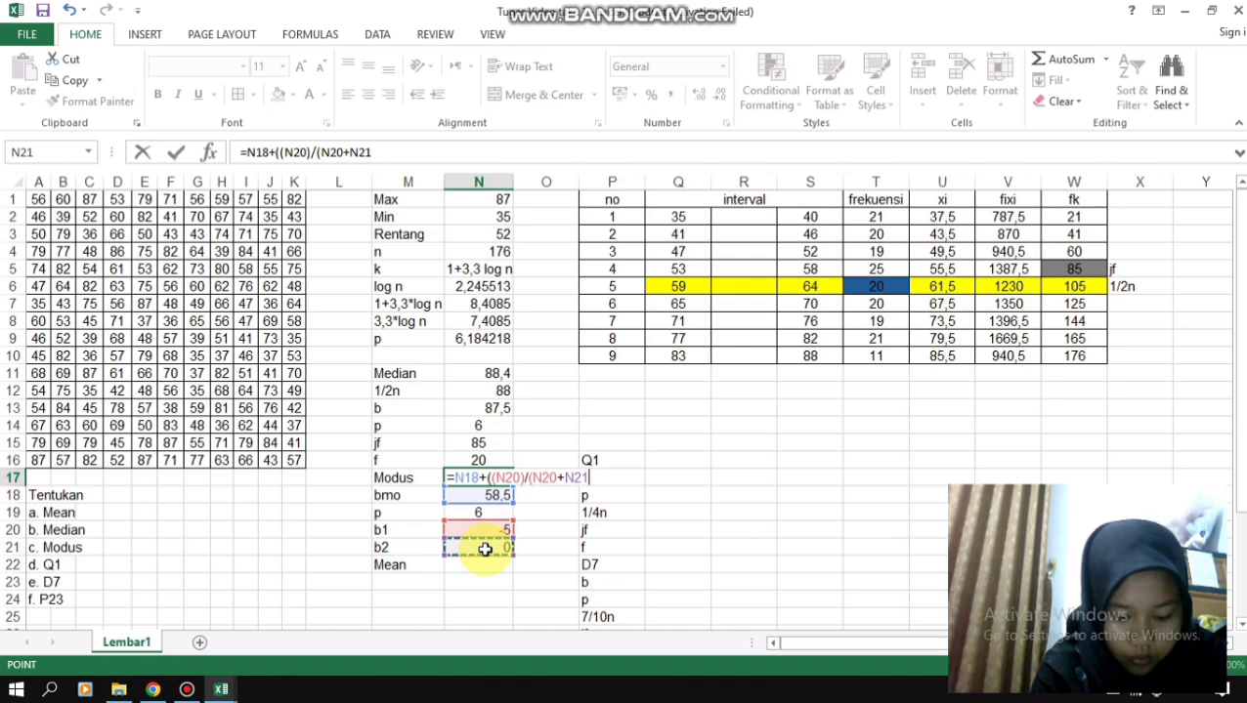
{"action": "type", "text": "))"}
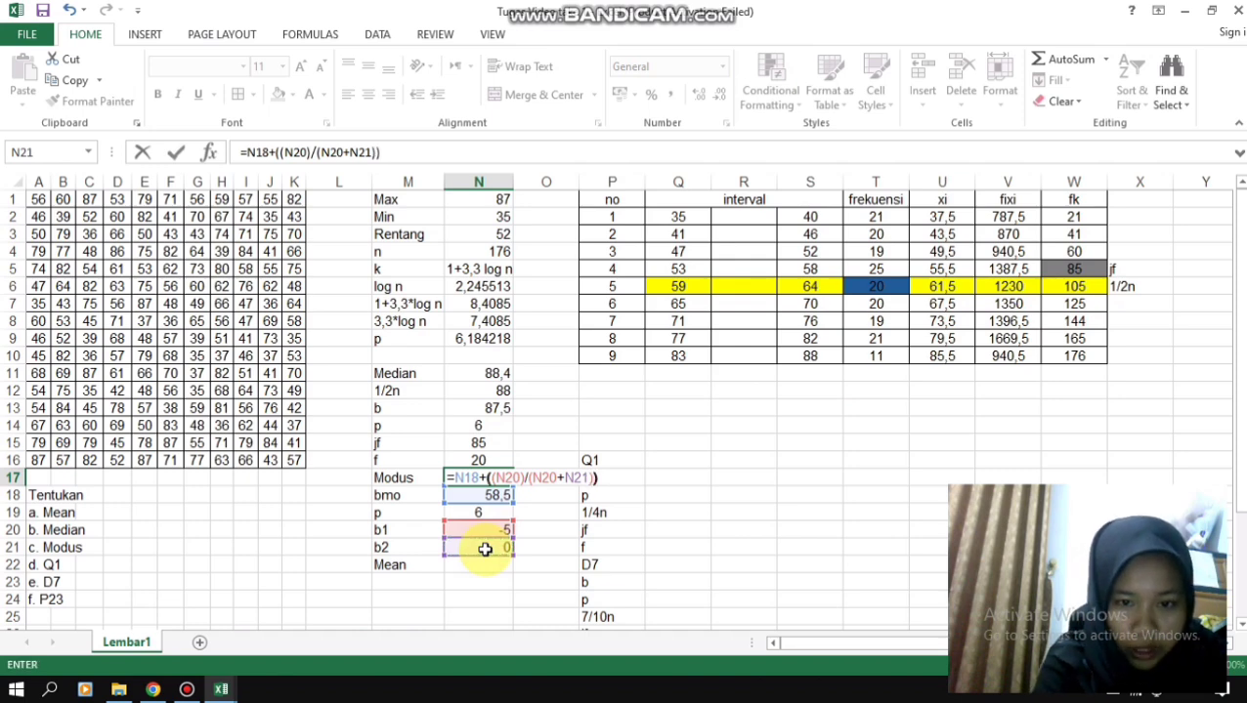
{"action": "type", "text": "*"}
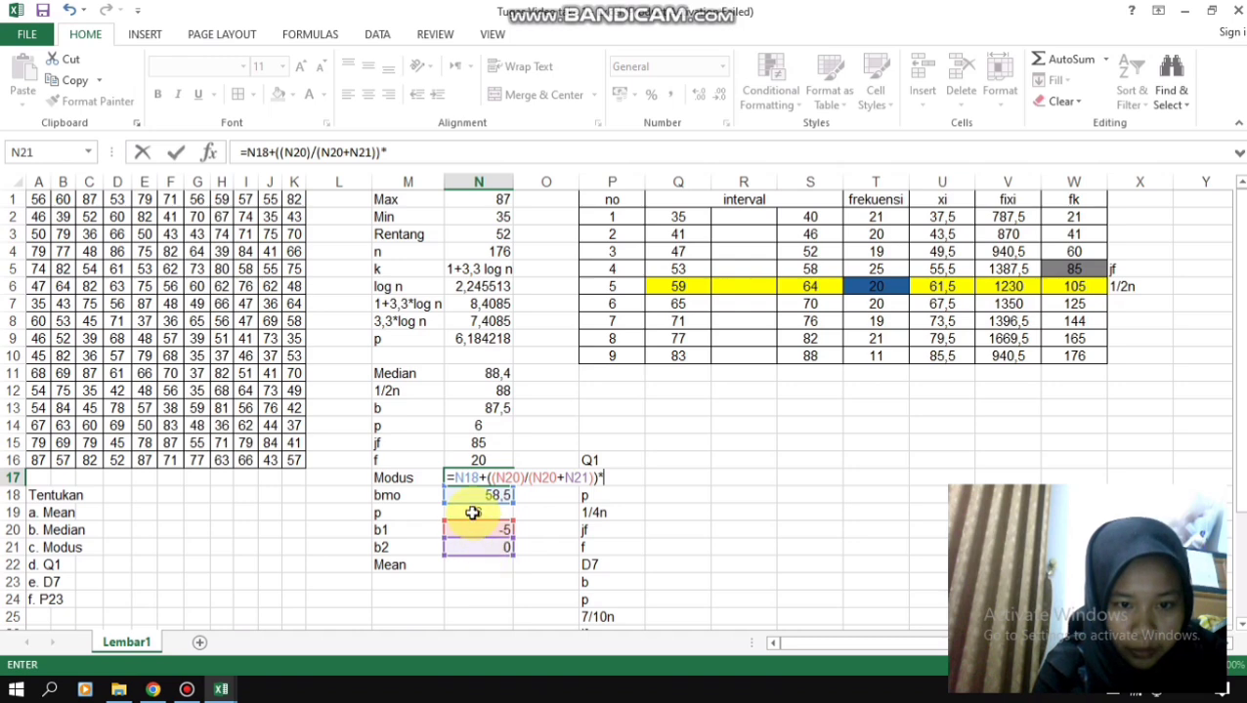
{"action": "left_click", "coordinate": [473, 513]}
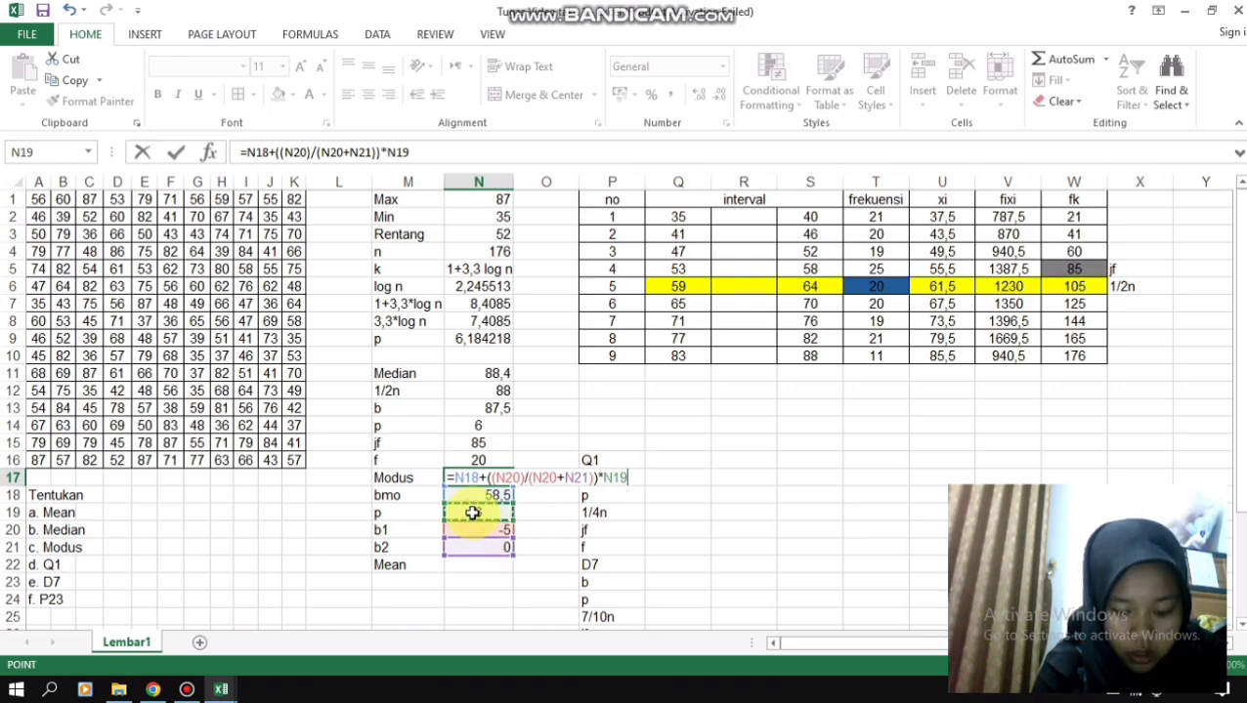
{"action": "key", "text": "Return"}
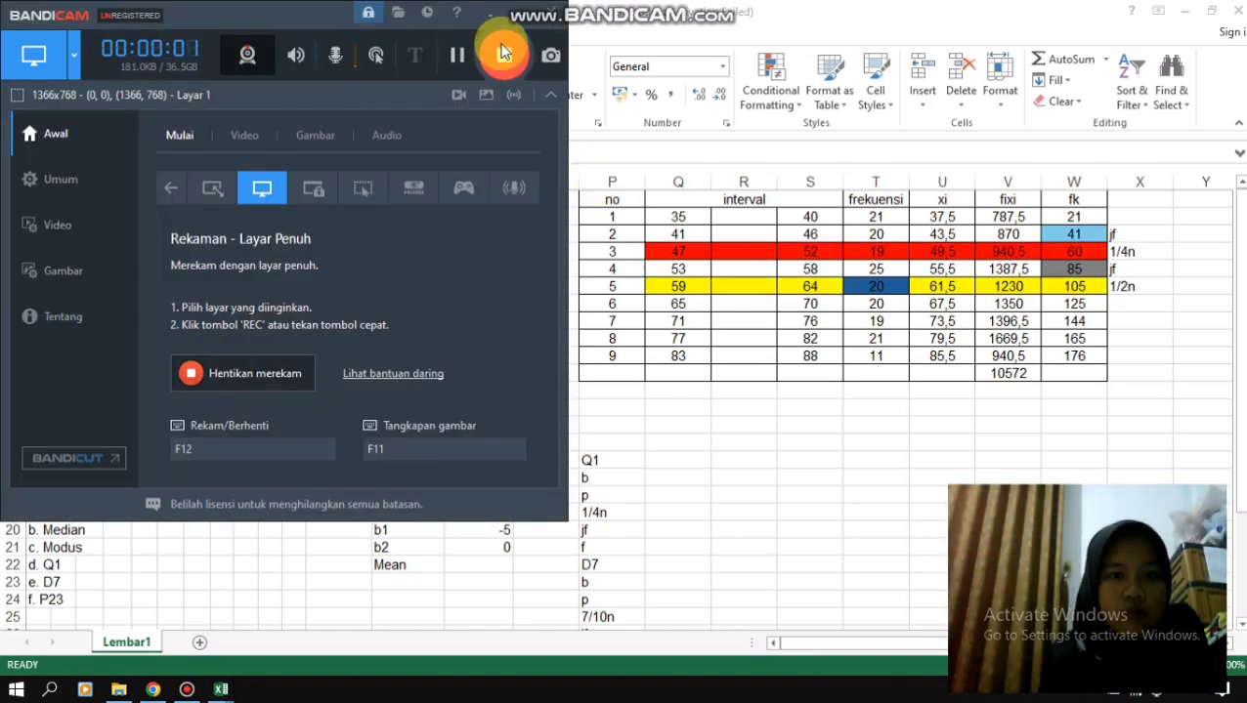
- Total the frekuensi column in T11 with the formula =sum(T2:T10)
{"action": "left_click", "coordinate": [524, 10]}
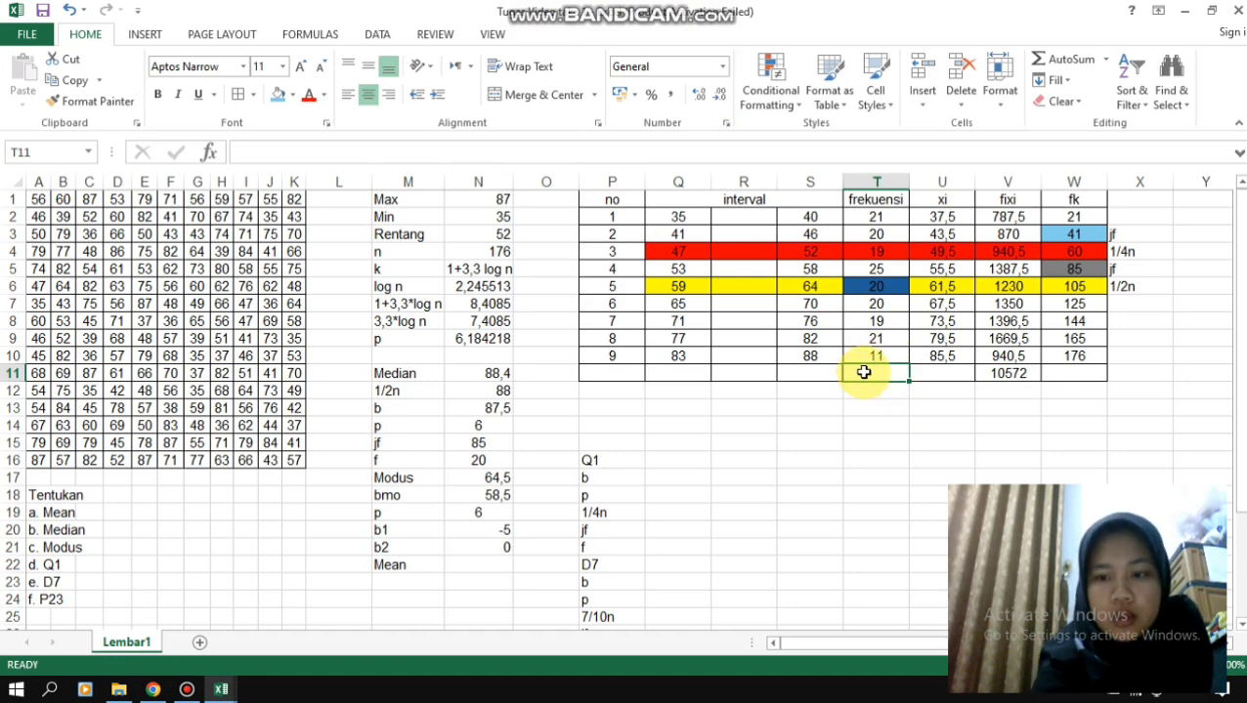
{"action": "type", "text": "="}
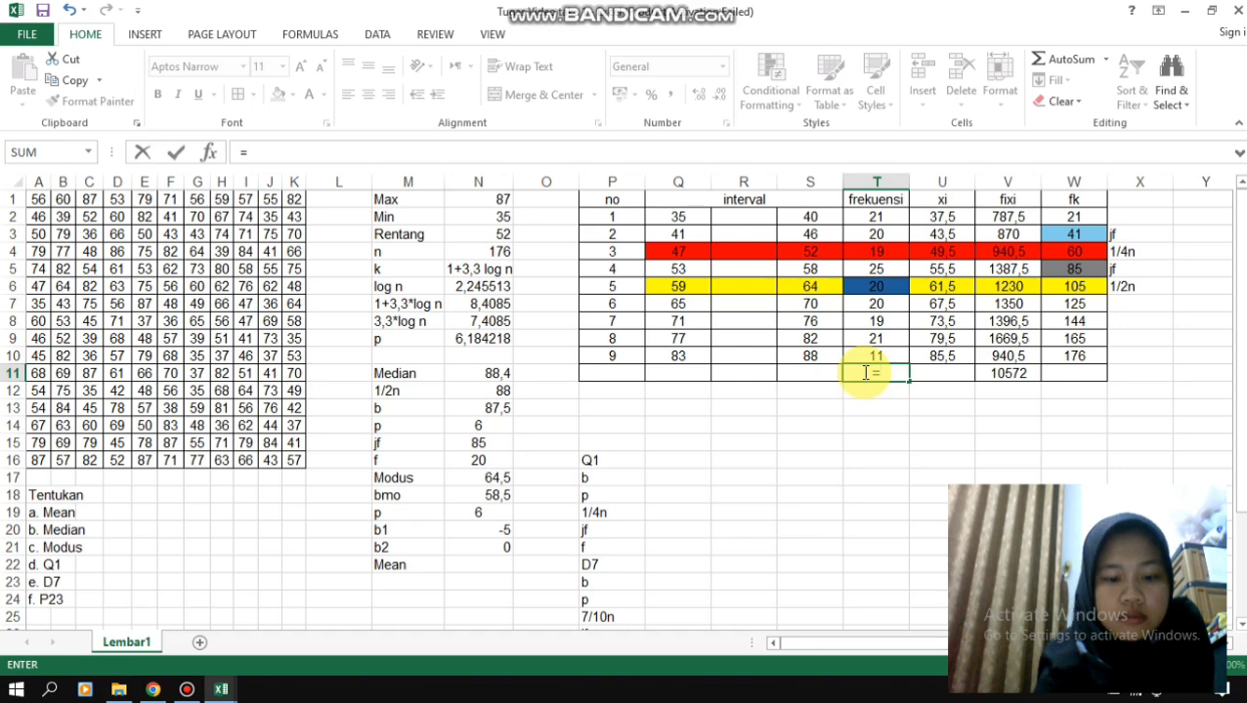
{"action": "type", "text": "sum"}
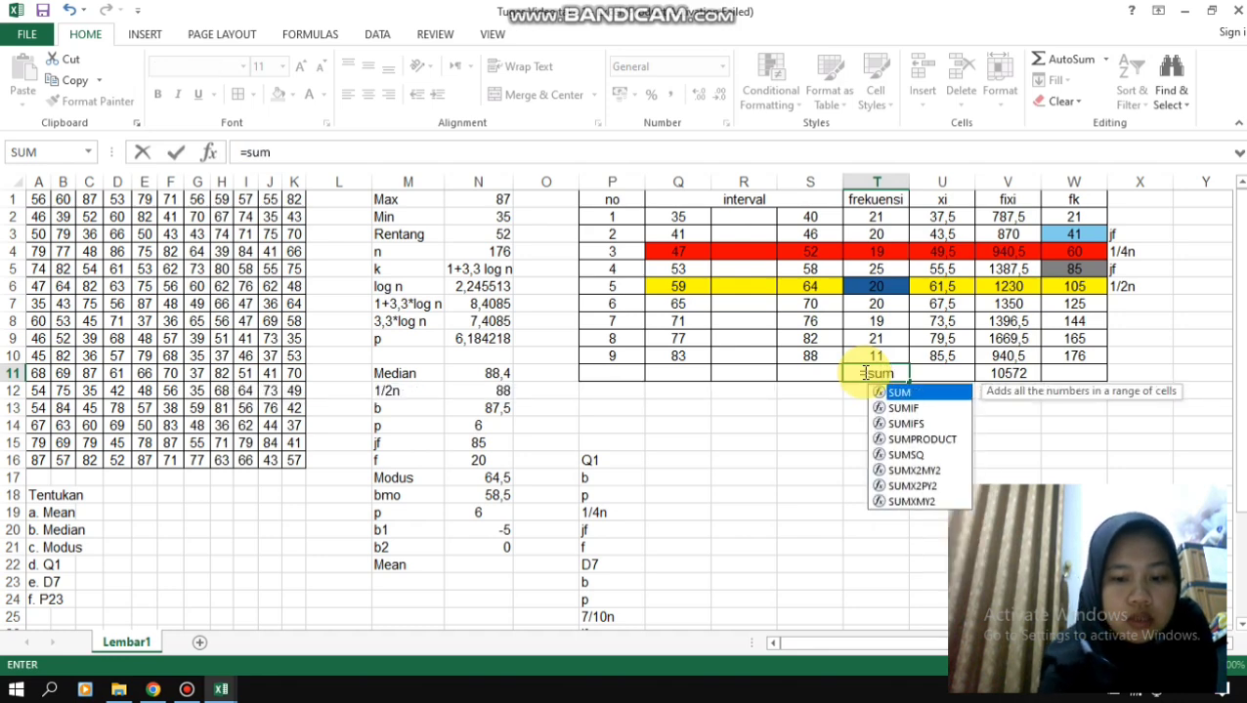
{"action": "type", "text": "("}
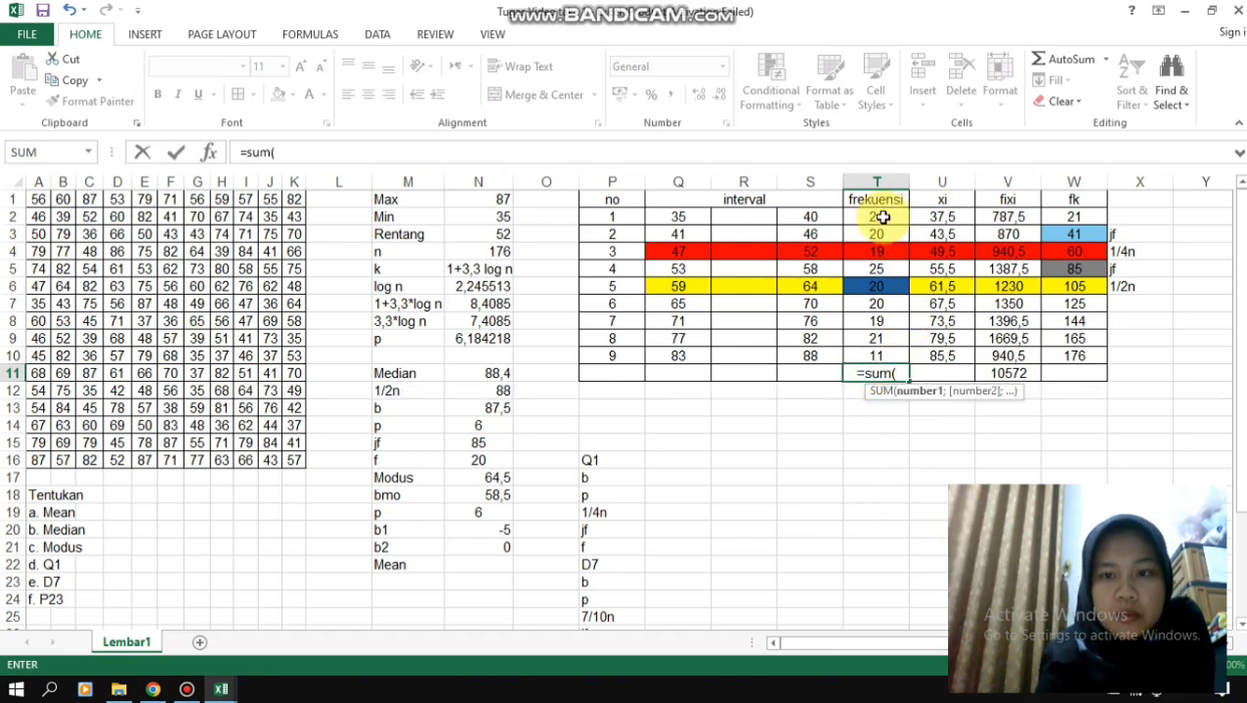
{"action": "left_click_drag", "start_coordinate": [882, 217], "coordinate": [882, 349]}
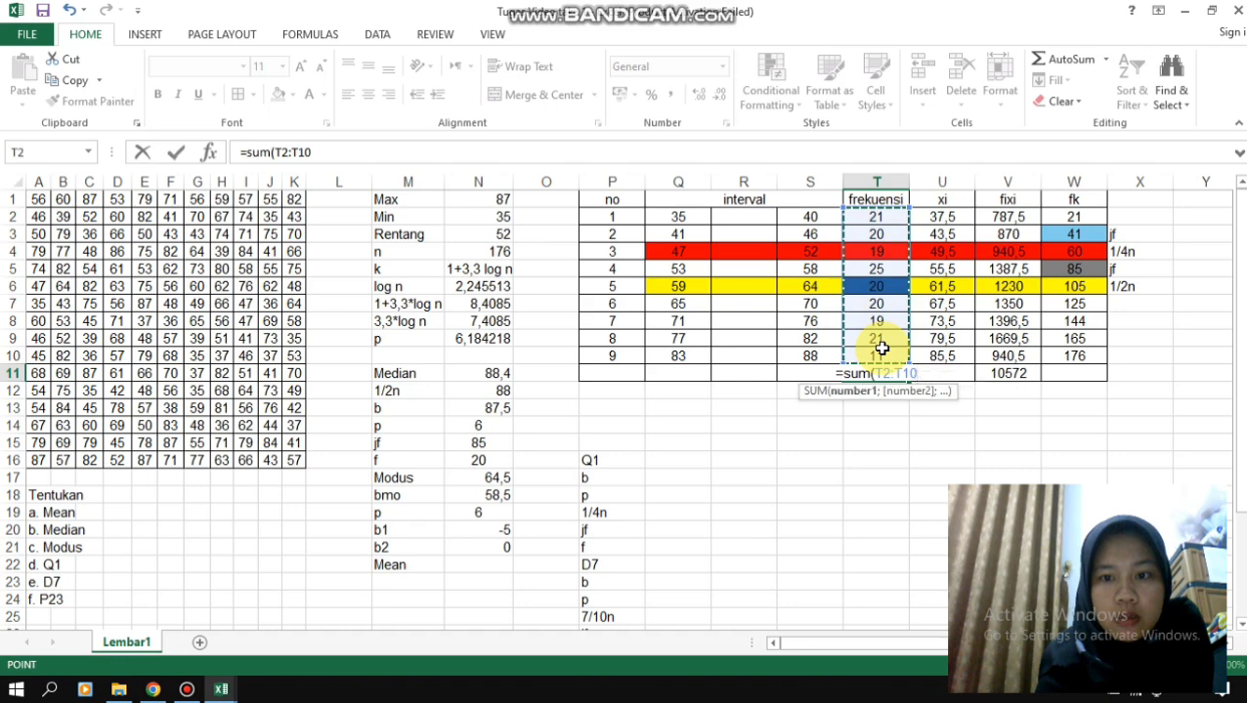
{"action": "type", "text": ")"}
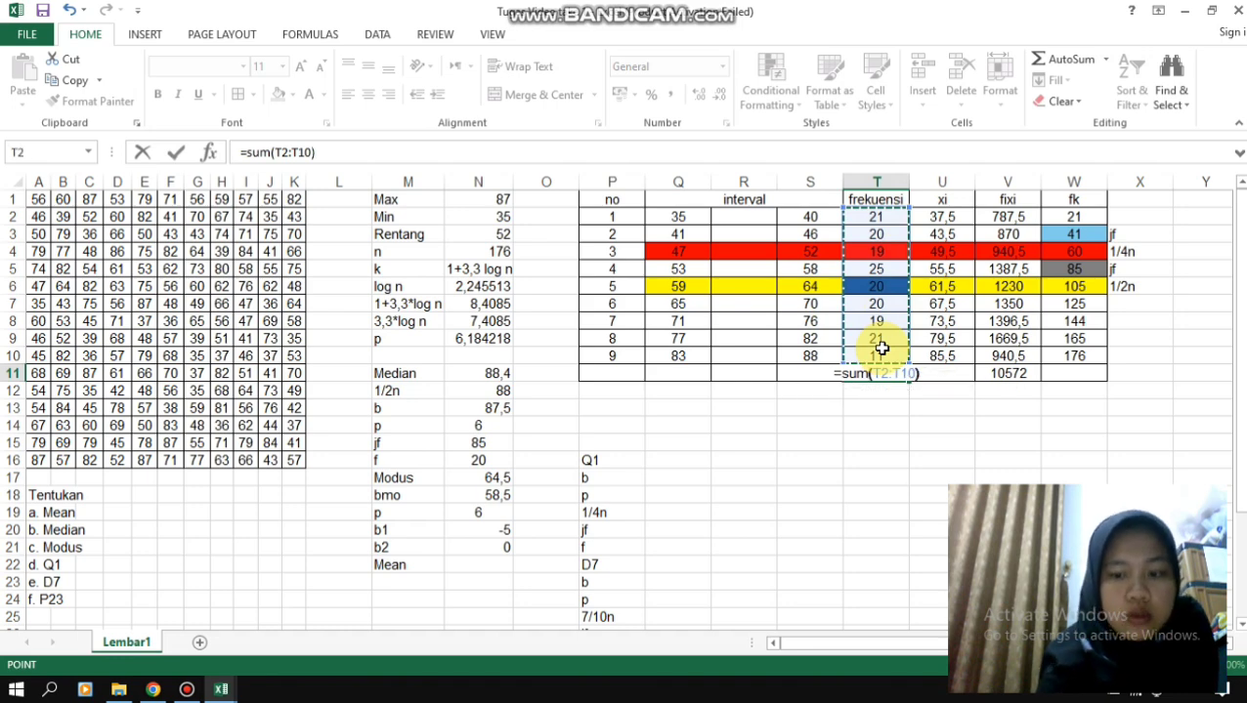
{"action": "key", "text": "Return"}
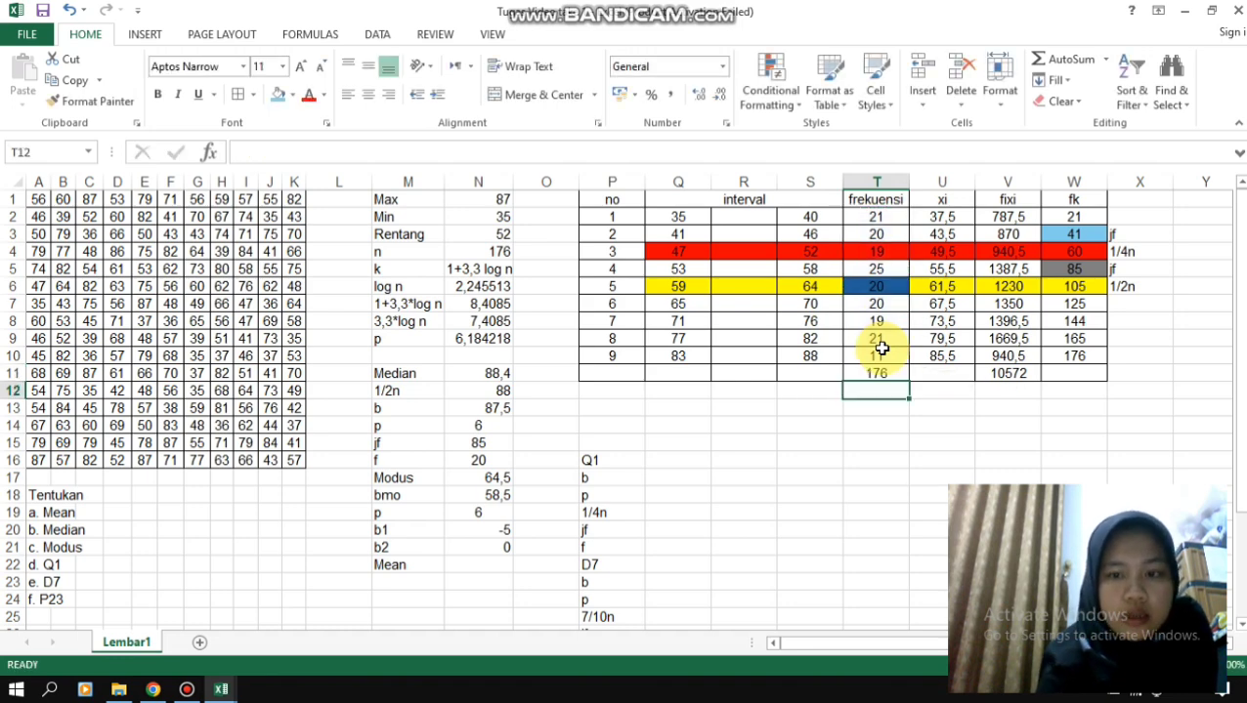
- Calculate the mean in N22 by dividing the fixi total by the frekuensi total, using the formula =V11/T11
{"action": "left_click", "coordinate": [470, 566]}
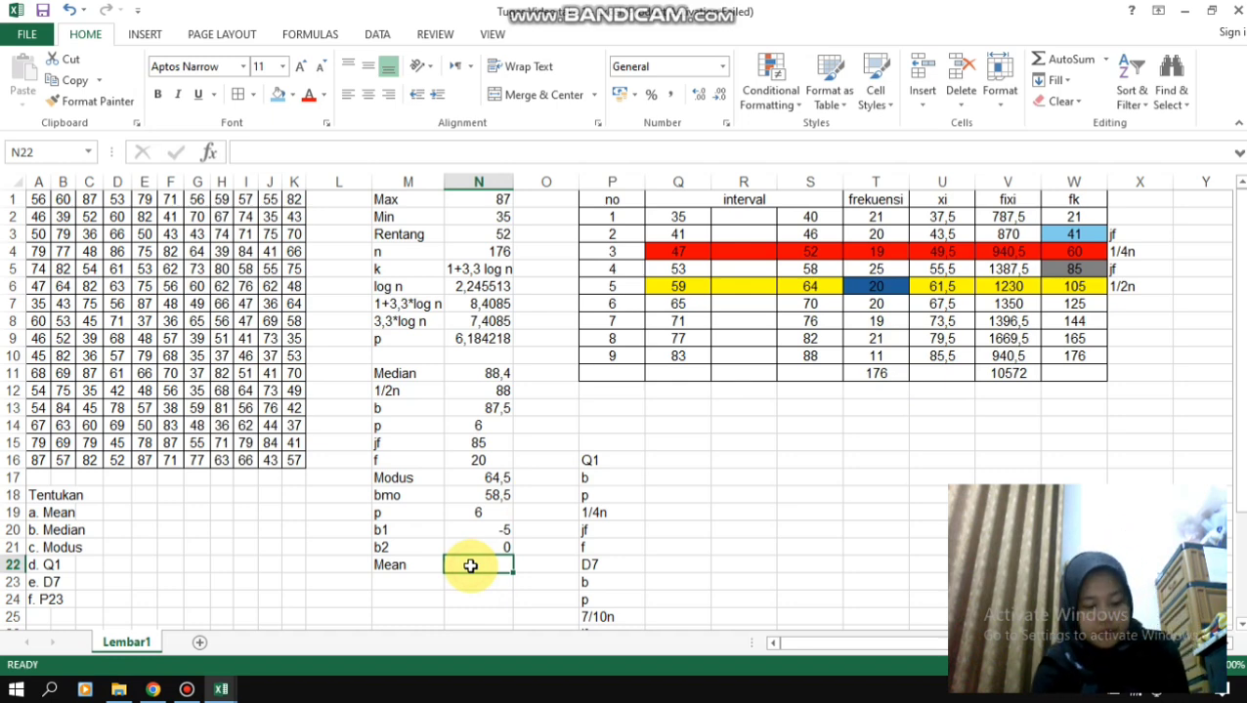
{"action": "type", "text": "="}
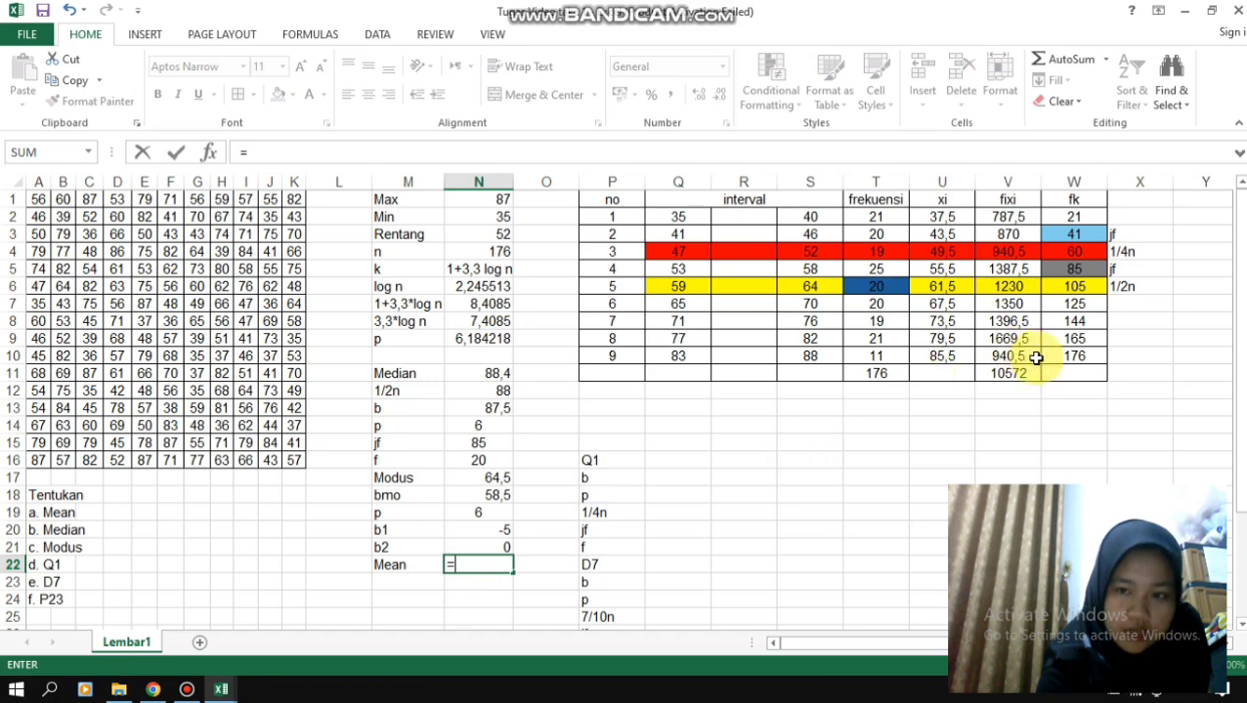
{"action": "left_click", "coordinate": [1011, 374]}
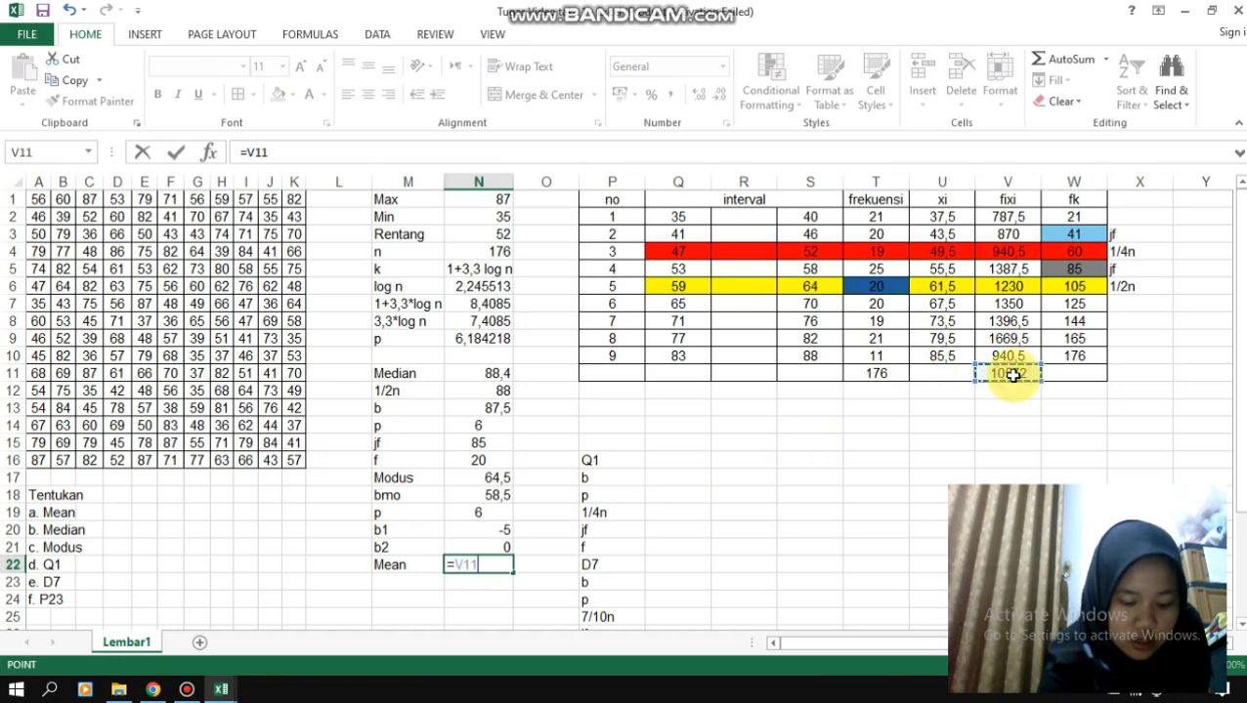
{"action": "type", "text": "/"}
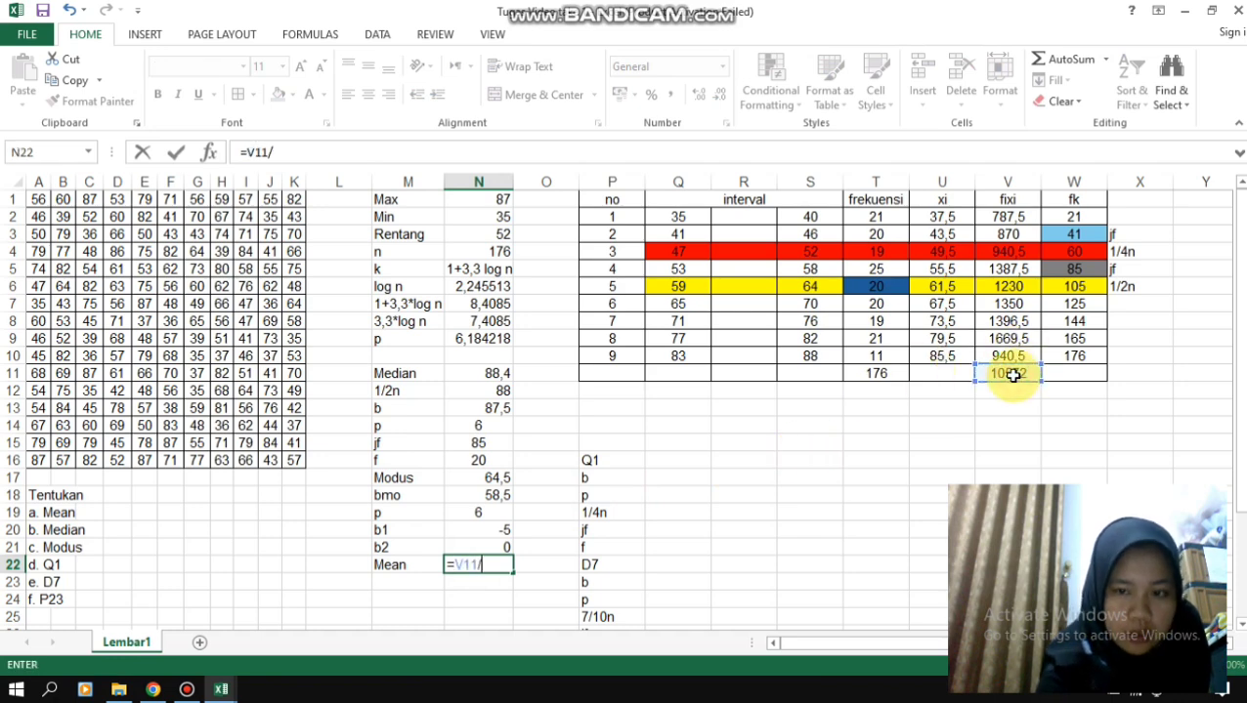
{"action": "left_click", "coordinate": [874, 372]}
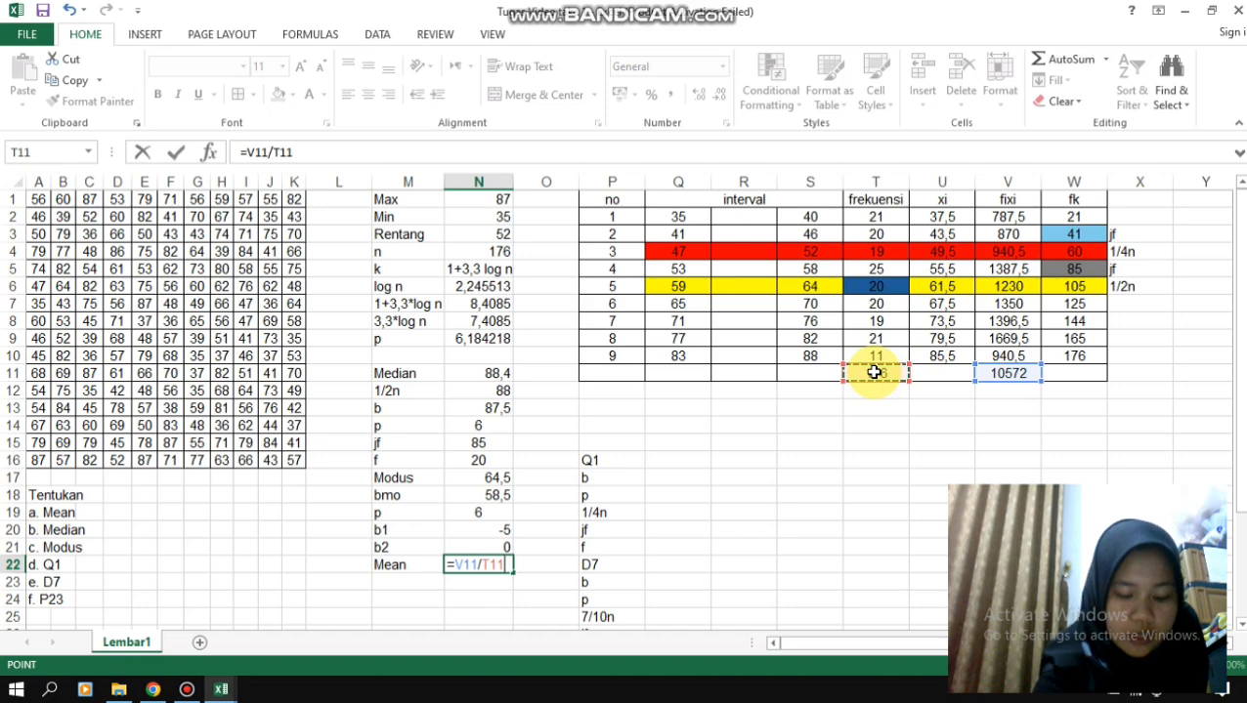
{"action": "key", "text": "Return"}
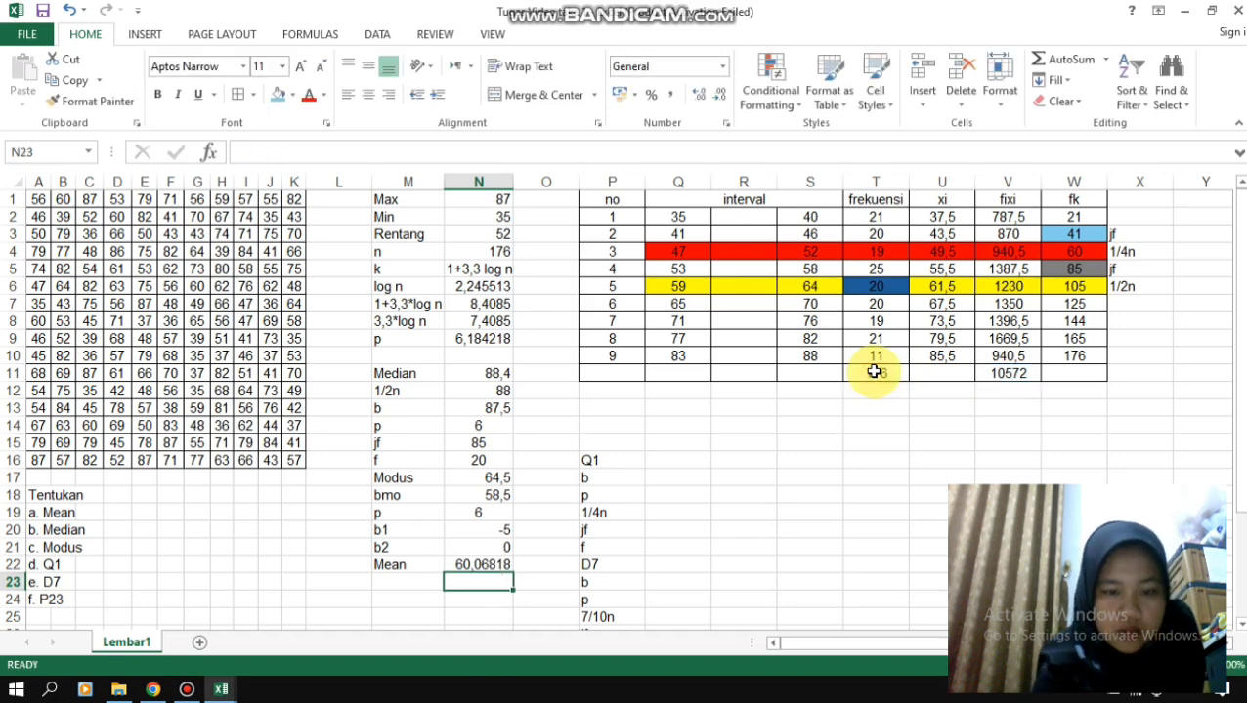
- Calculate the Q1 position 1/4n in Q19 with the formula =0,25*176
{"action": "left_click", "coordinate": [673, 514]}
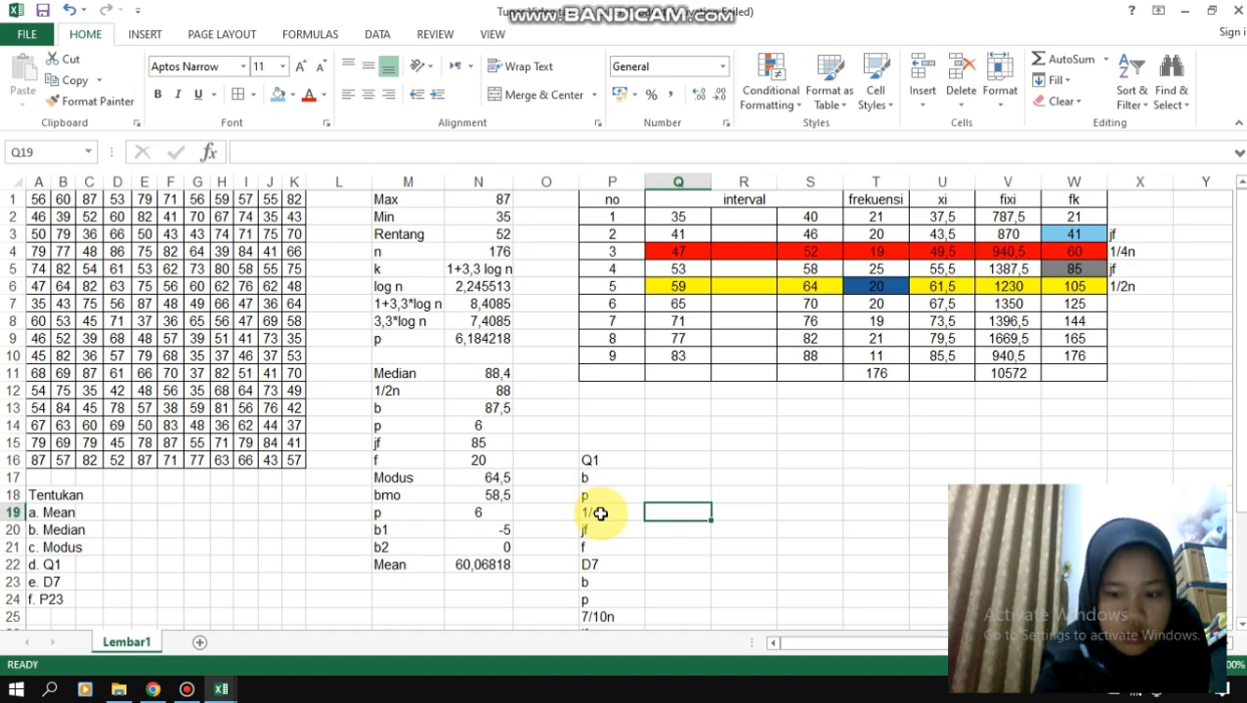
{"action": "type", "text": "="}
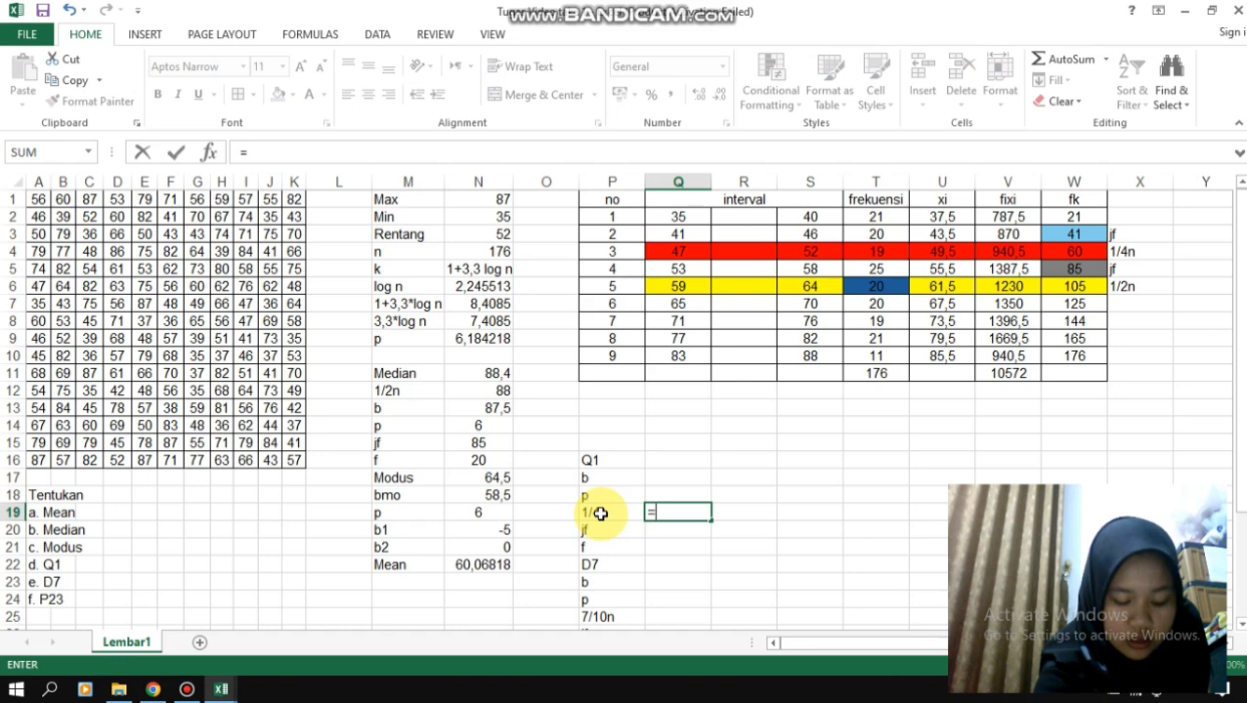
{"action": "type", "text": "0"}
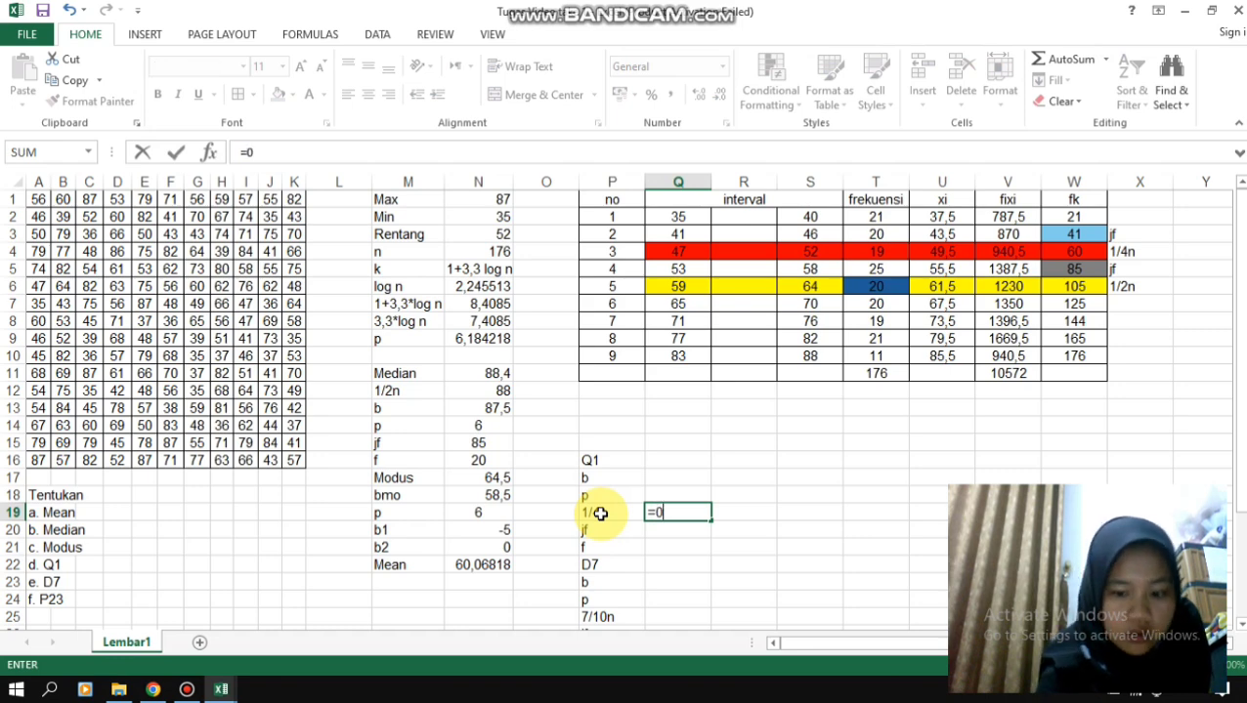
{"action": "type", "text": ",25"}
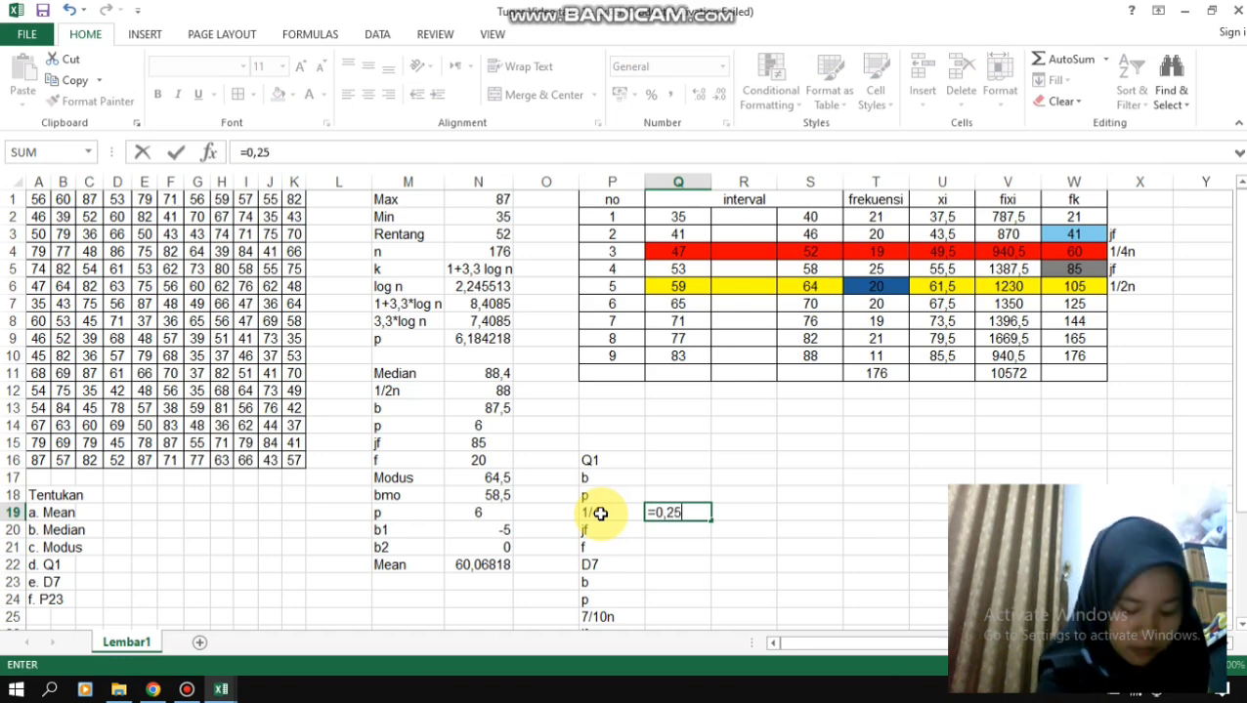
{"action": "type", "text": "*"}
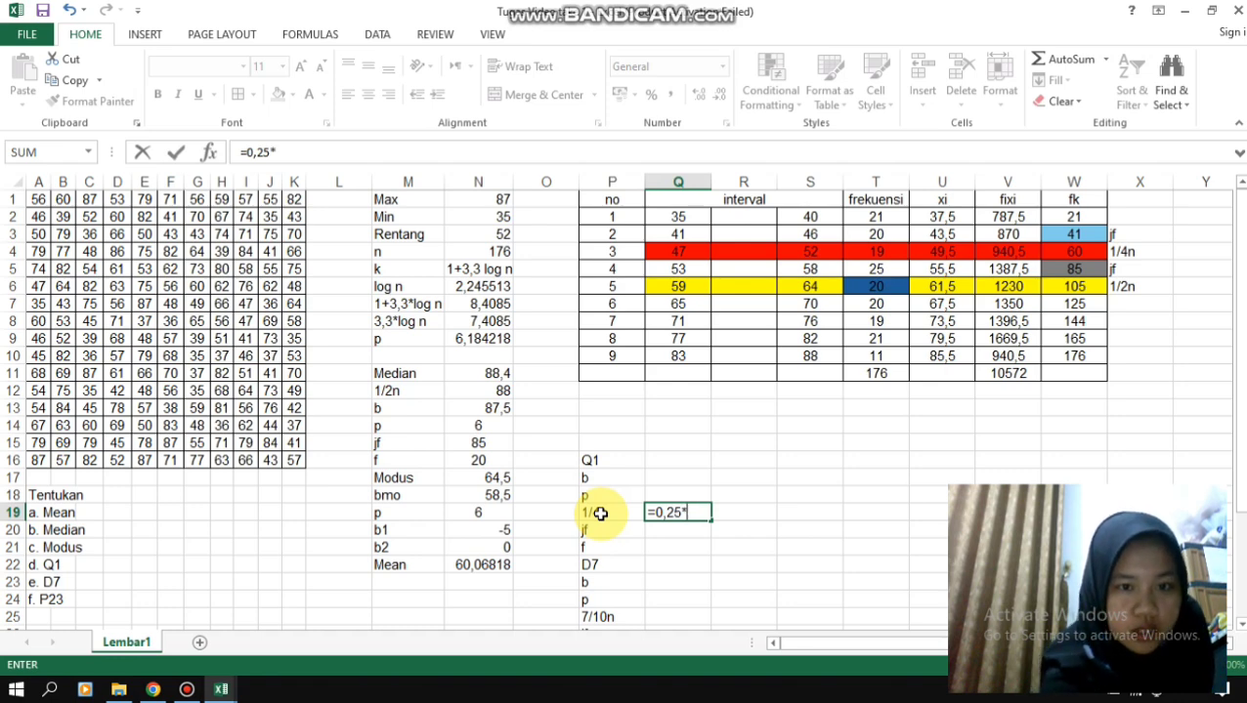
{"action": "type", "text": "176"}
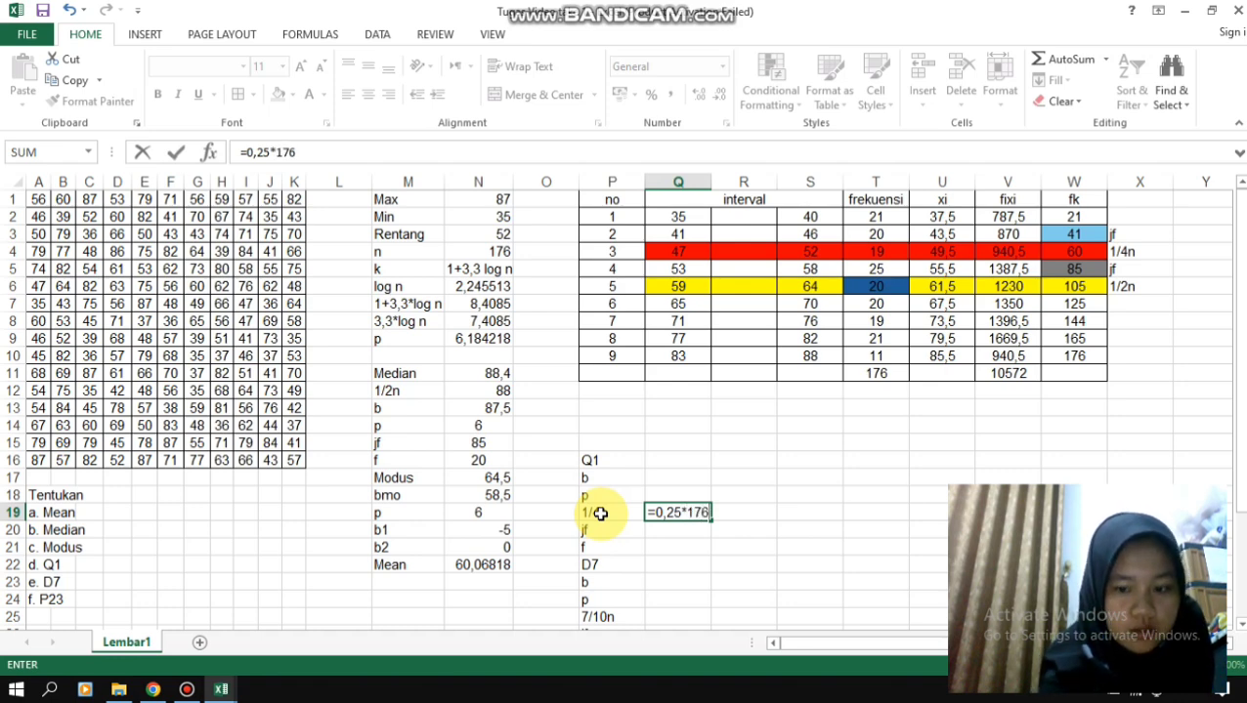
{"action": "key", "text": "Return"}
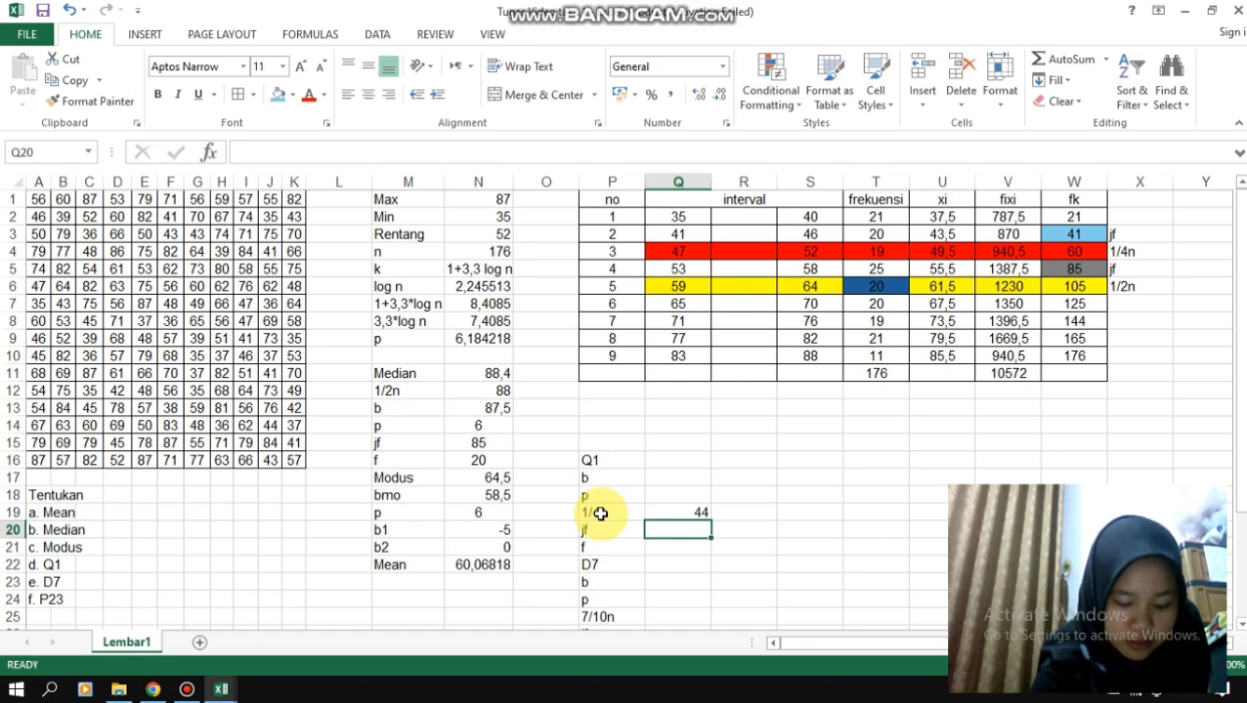
- Calculate the Q1 lower boundary b in Q17 from the third class's lower limit, using the formula =Q4-0,5
{"action": "key", "text": "Up"}
{"action": "key", "text": "Up"}
{"action": "key", "text": "Up"}
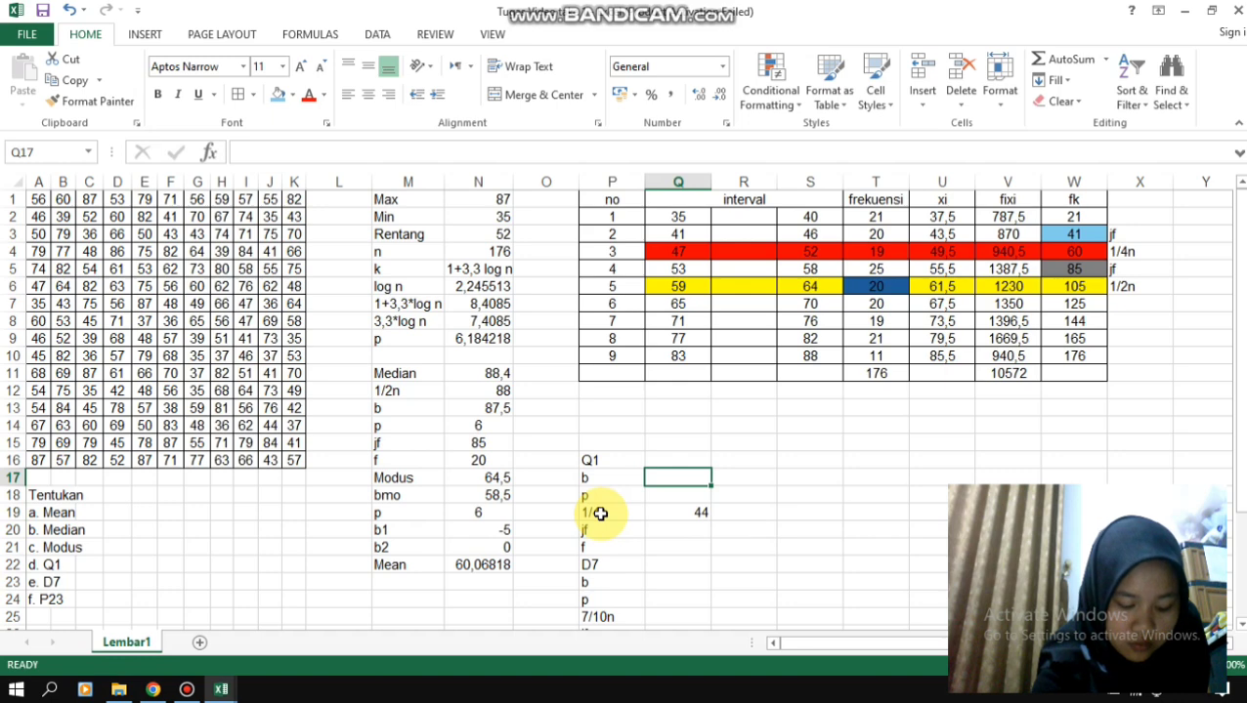
{"action": "type", "text": "="}
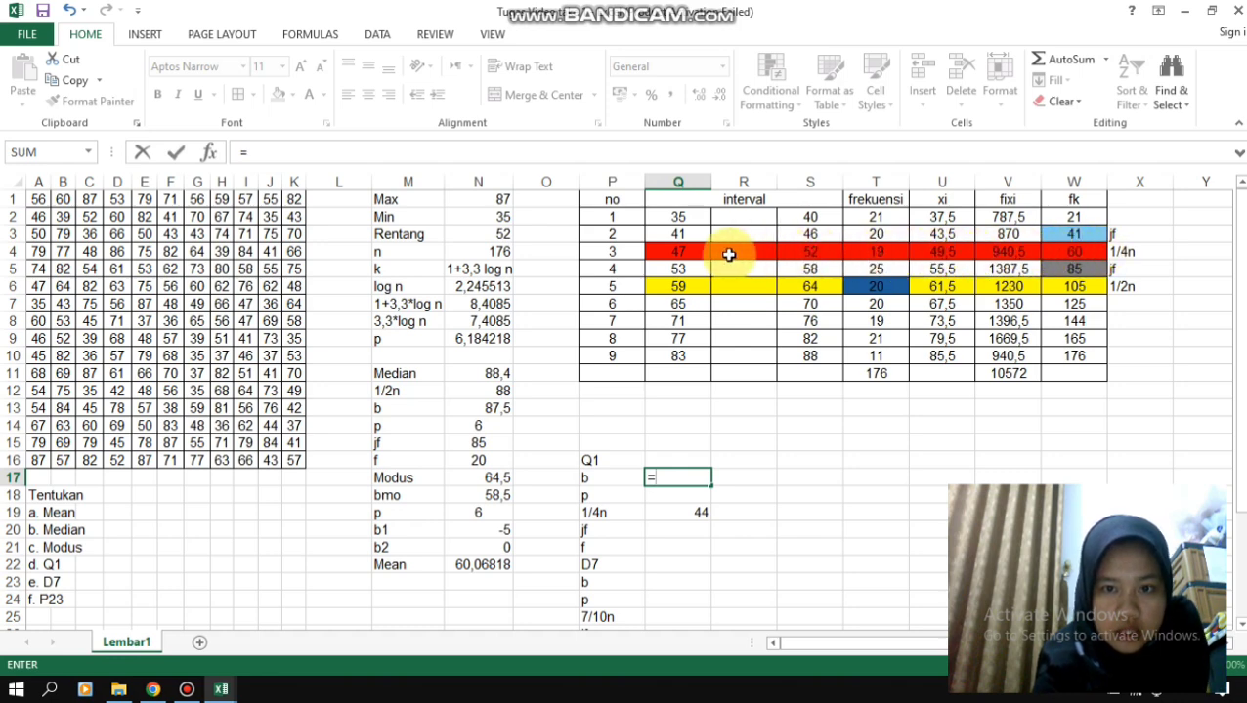
{"action": "left_click", "coordinate": [677, 252]}
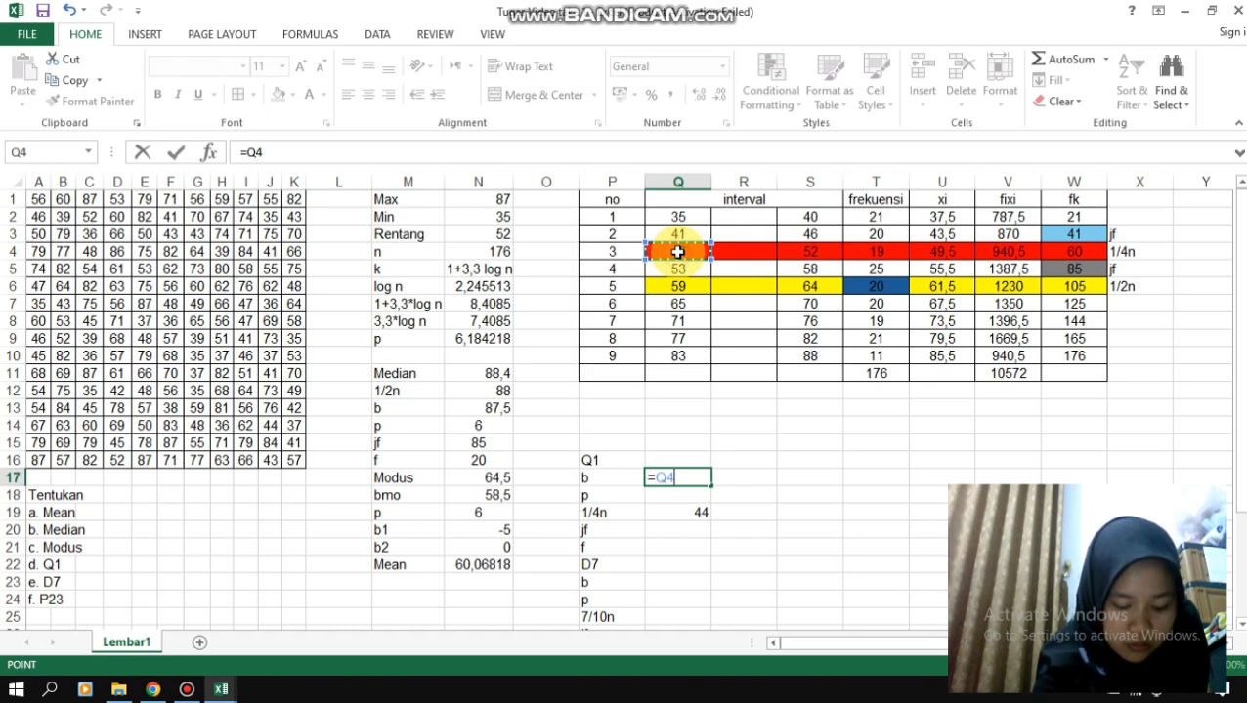
{"action": "type", "text": "-"}
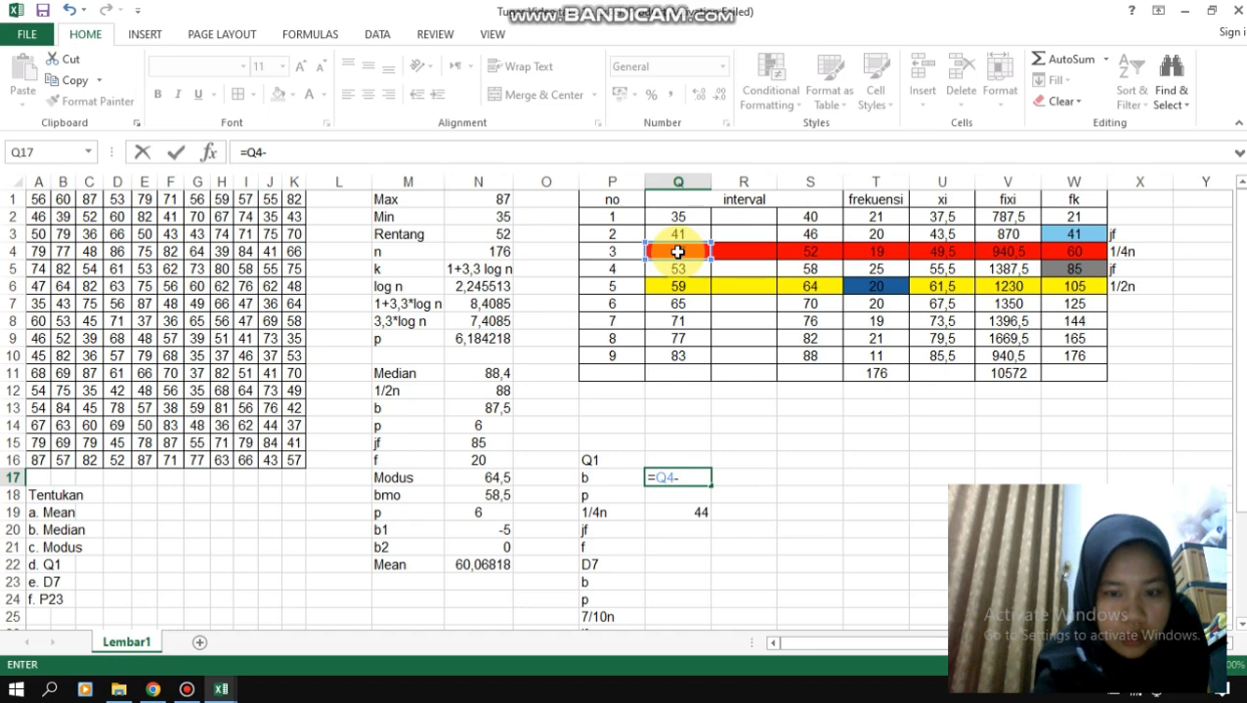
{"action": "type", "text": "0,5"}
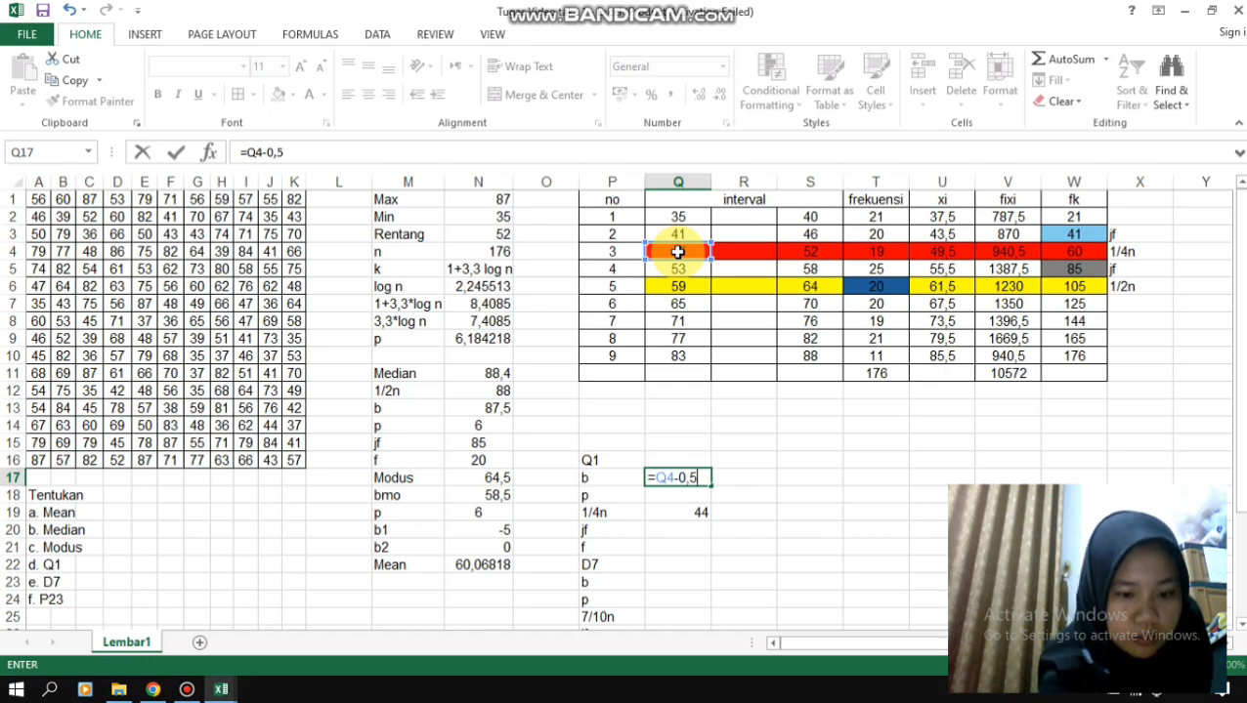
{"action": "key", "text": "Return"}
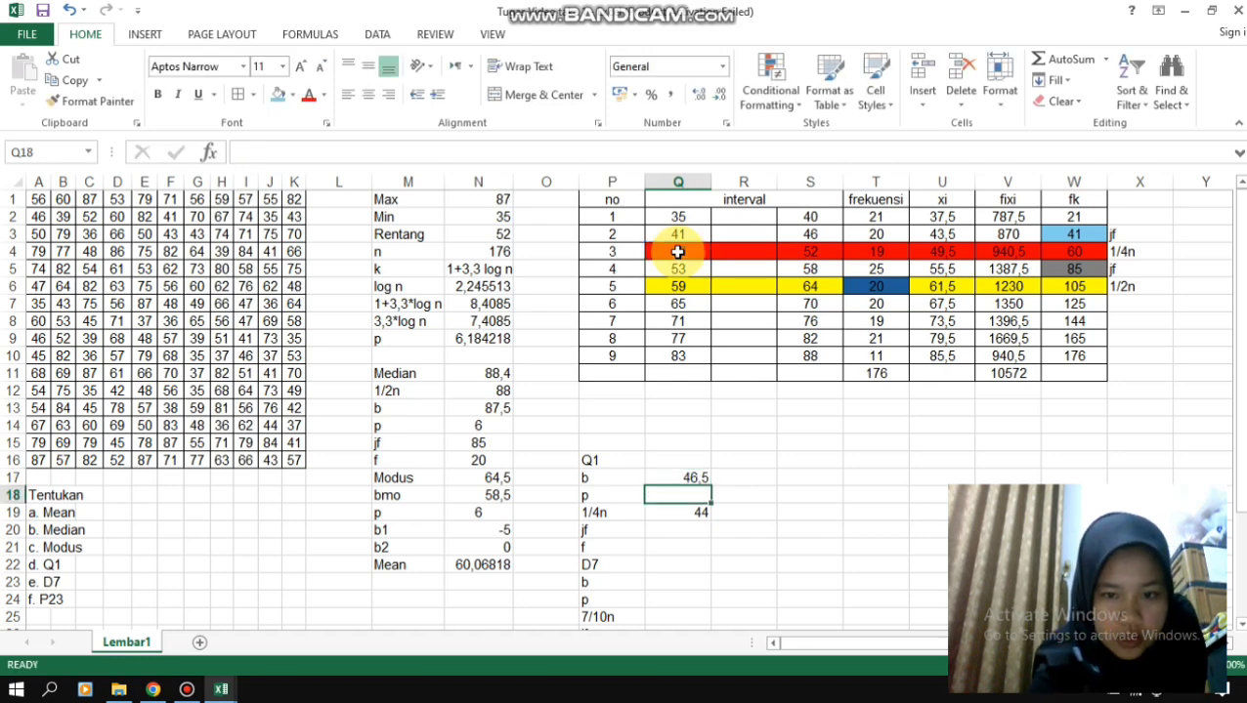
- Enter the Q1 class length p as 6 in Q18 and the cumulative frequency jf as 41 in Q20
{"action": "type", "text": "6"}
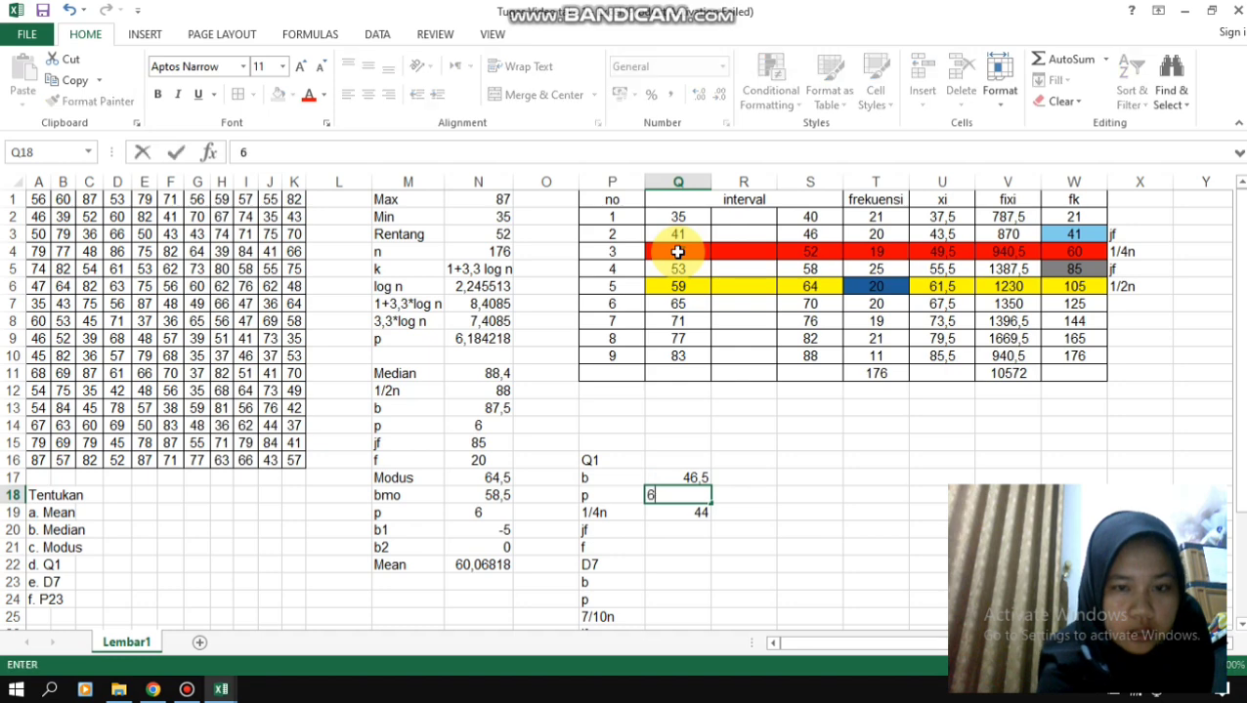
{"action": "key", "text": "Return"}
{"action": "key", "text": "Return"}
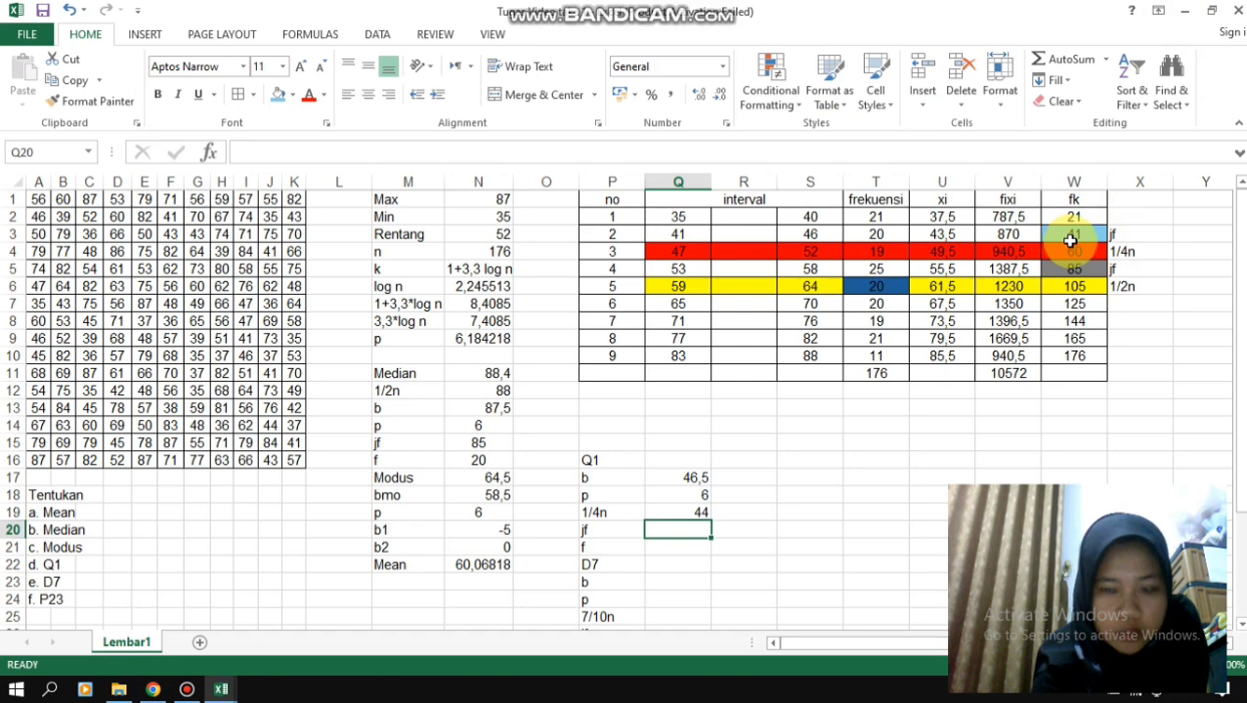
{"action": "type", "text": "41"}
{"action": "key", "text": "Return"}
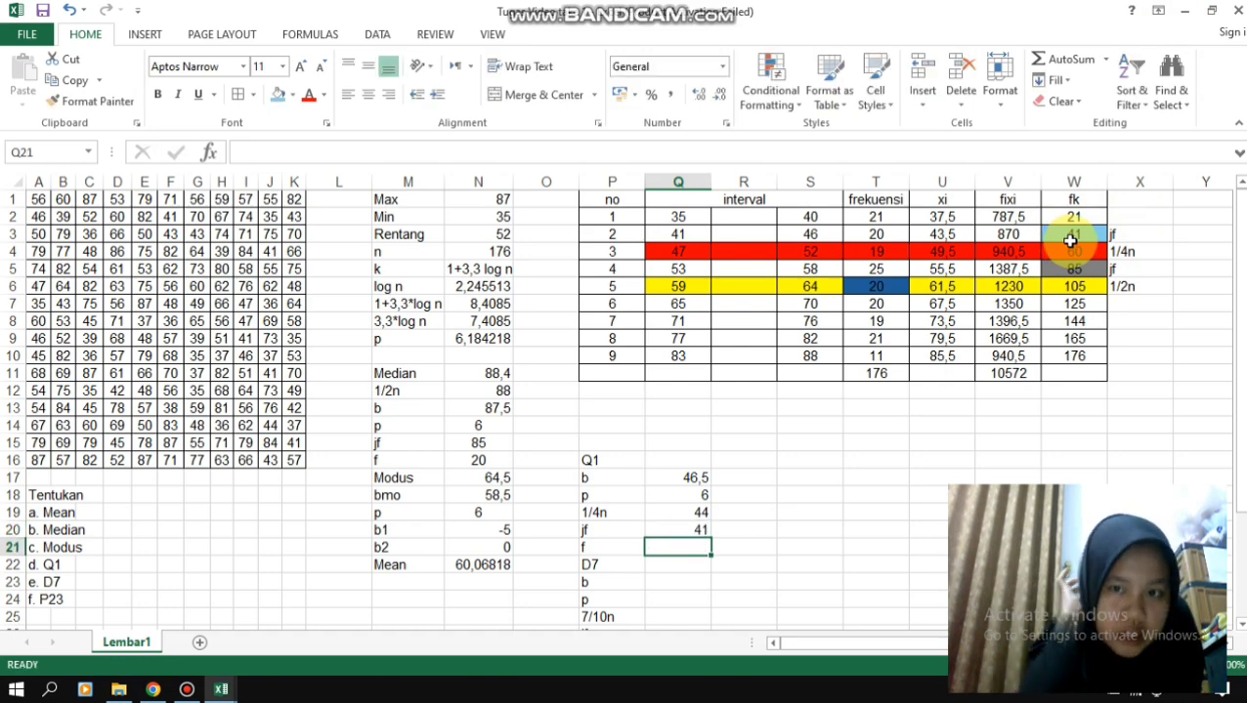
- Enter the third class's frequency, 19, as the Q1 value f in Q21
{"action": "left_click", "coordinate": [877, 252]}
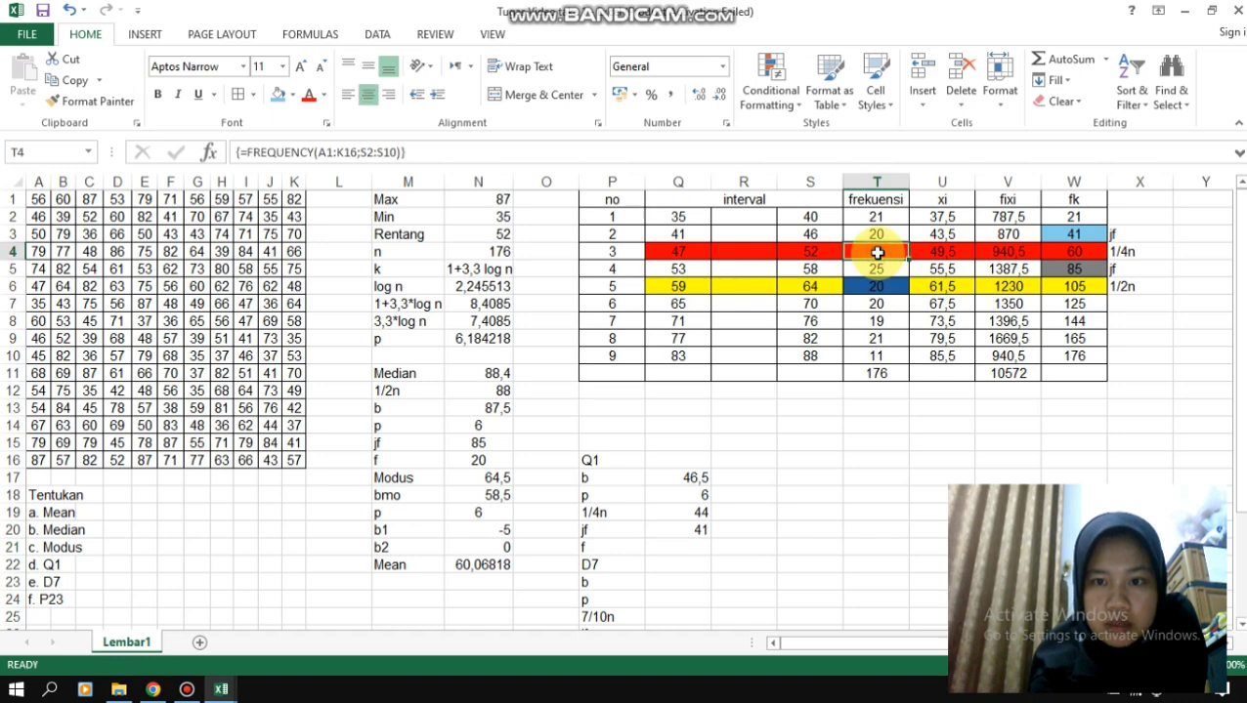
{"action": "left_click", "coordinate": [683, 546]}
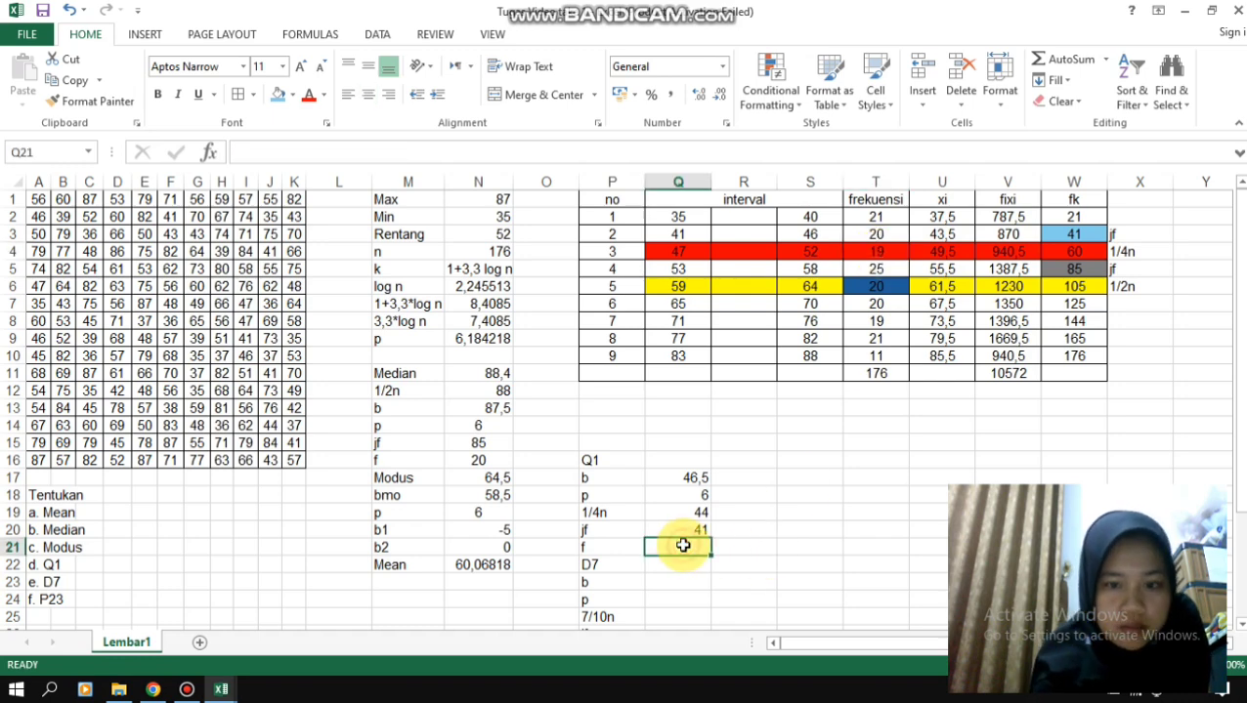
{"action": "type", "text": "19"}
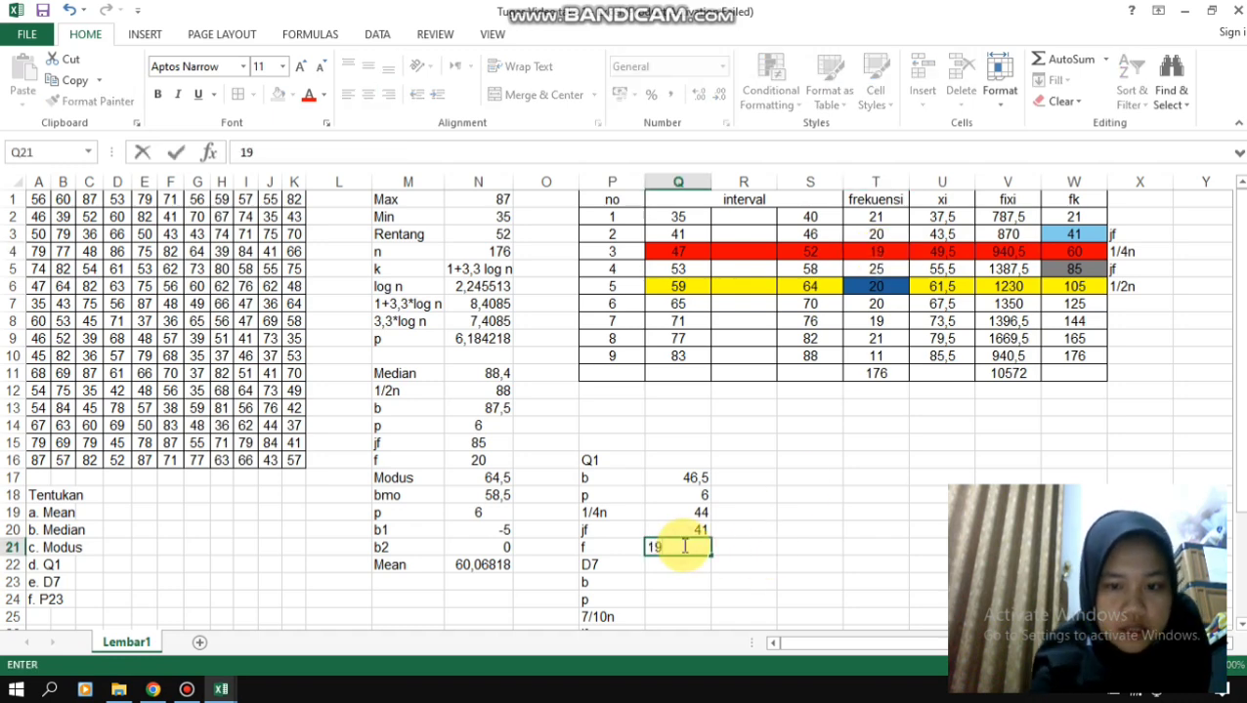
- Try to calculate Q1 in Q16 with the formula =(Q17+Q19-Q20)/Q21)*Q18)
{"action": "left_click", "coordinate": [668, 460]}
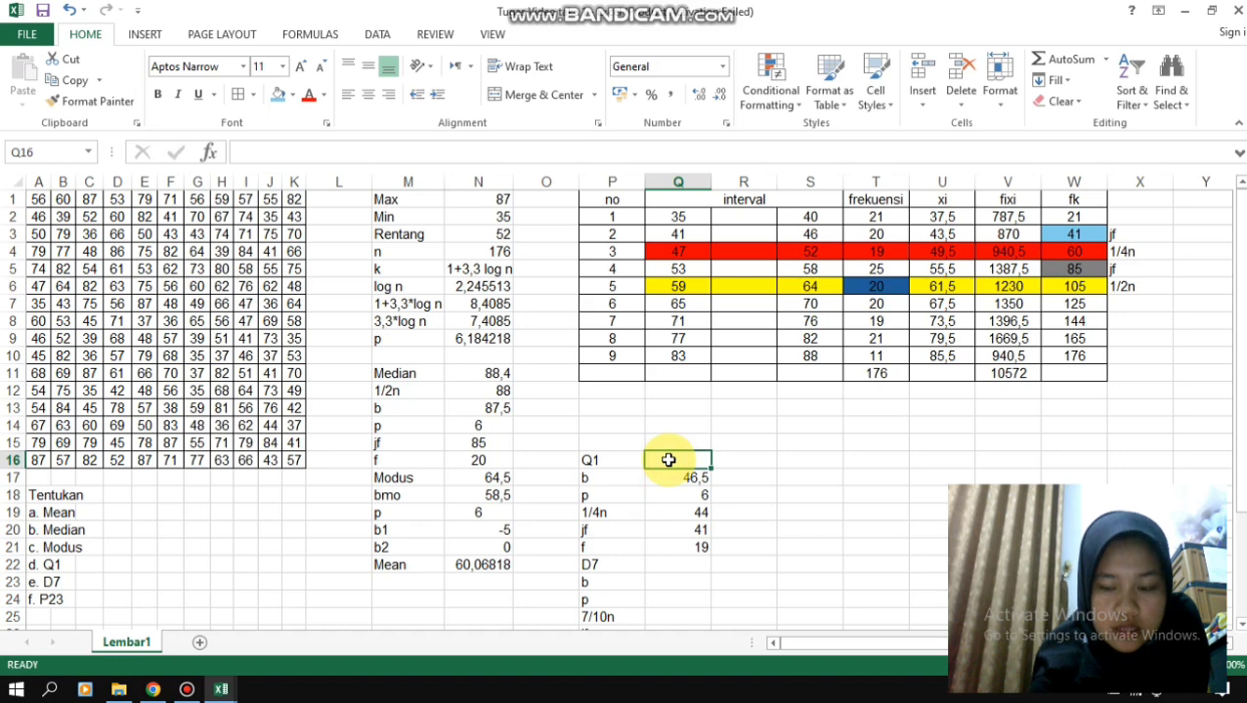
{"action": "type", "text": "="}
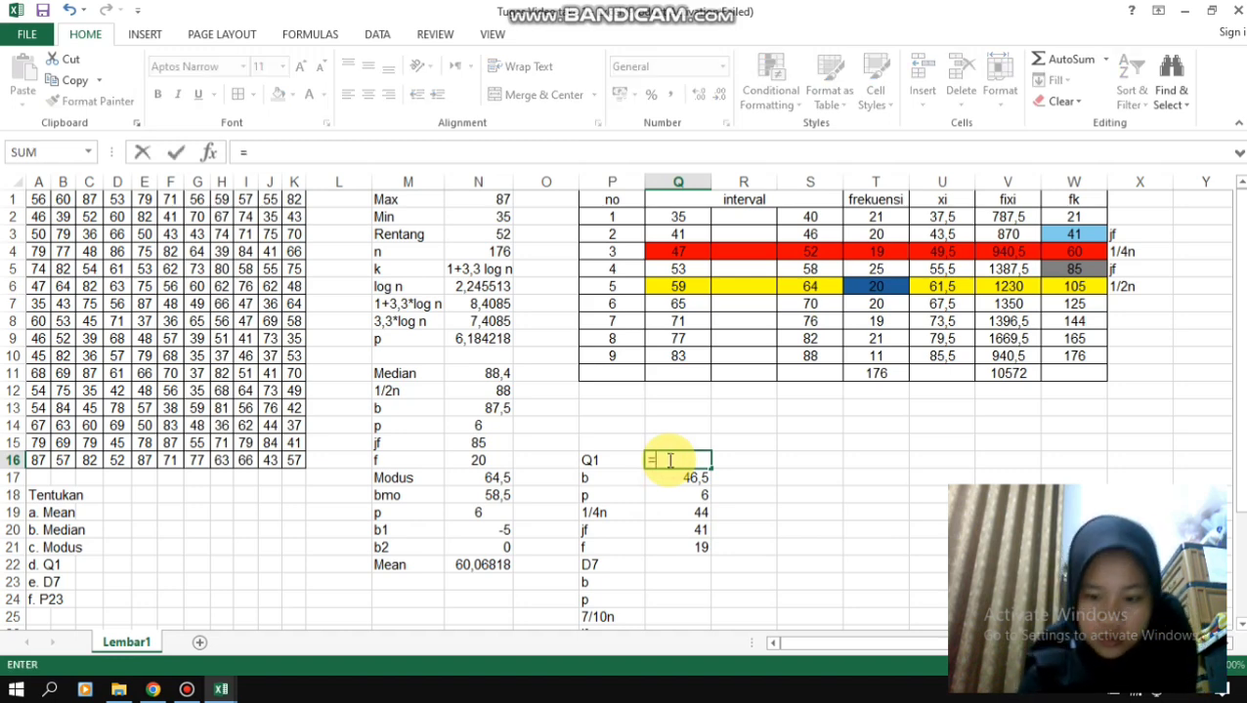
{"action": "type", "text": "("}
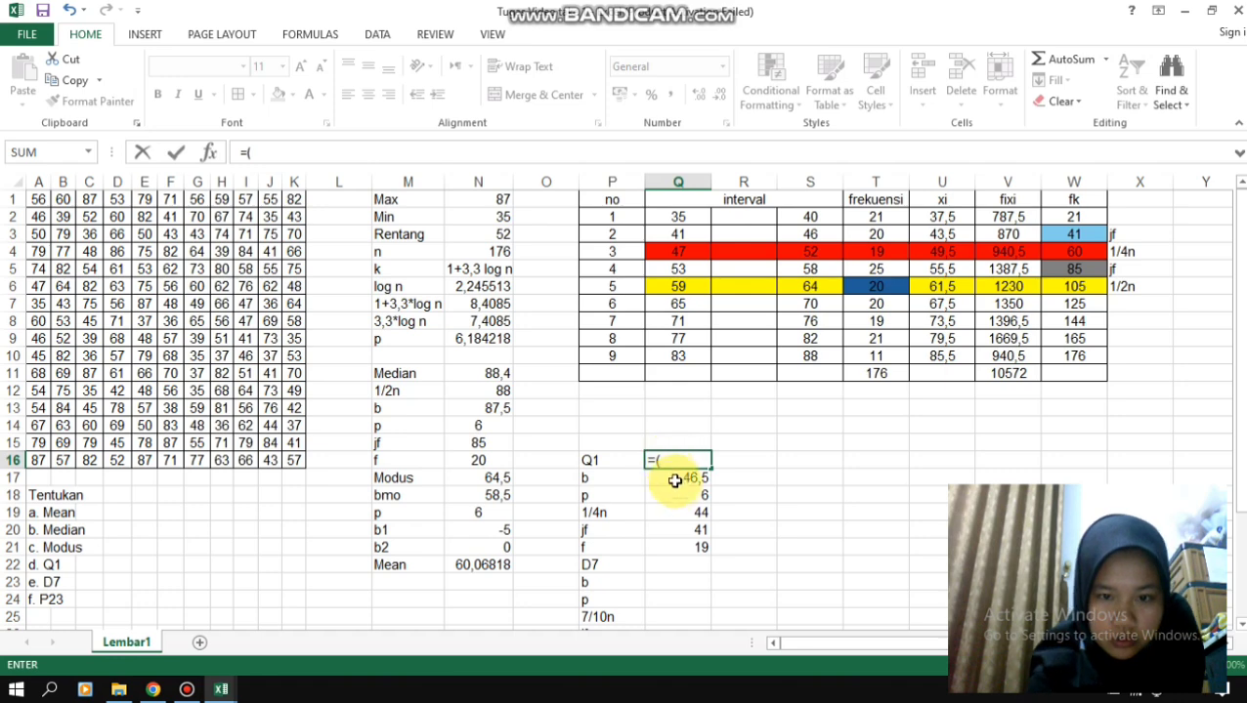
{"action": "left_click", "coordinate": [677, 478]}
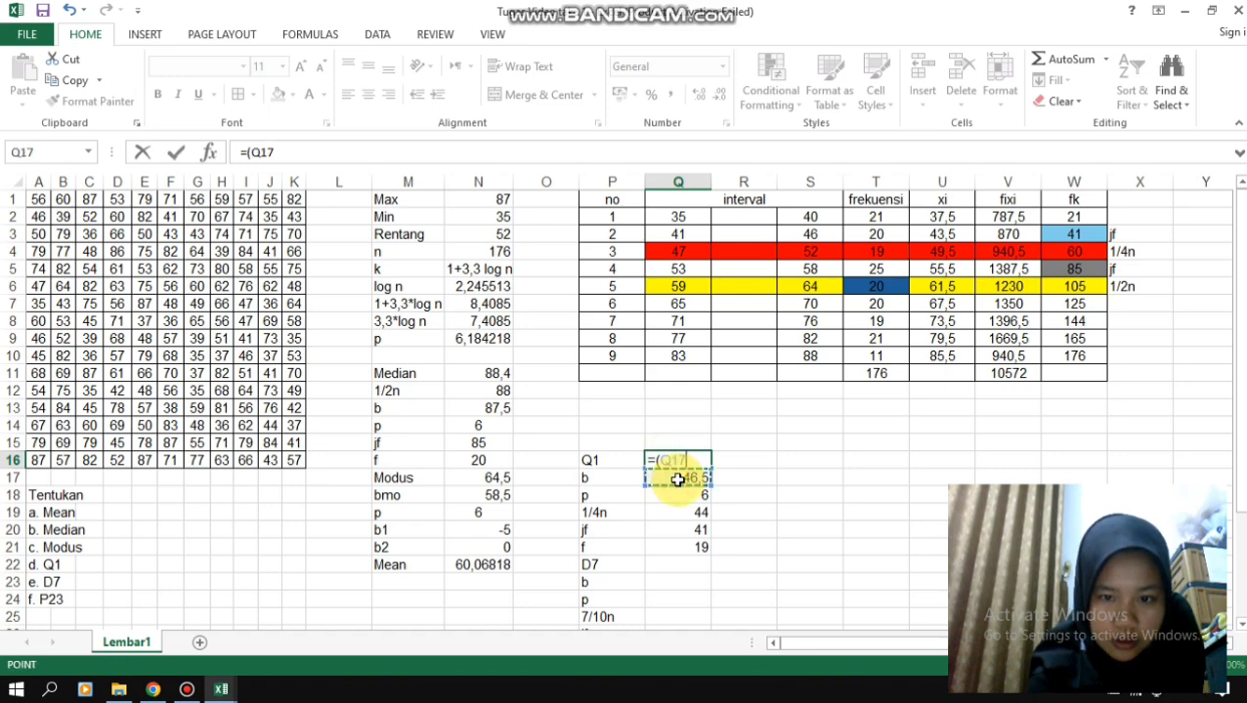
{"action": "type", "text": "+"}
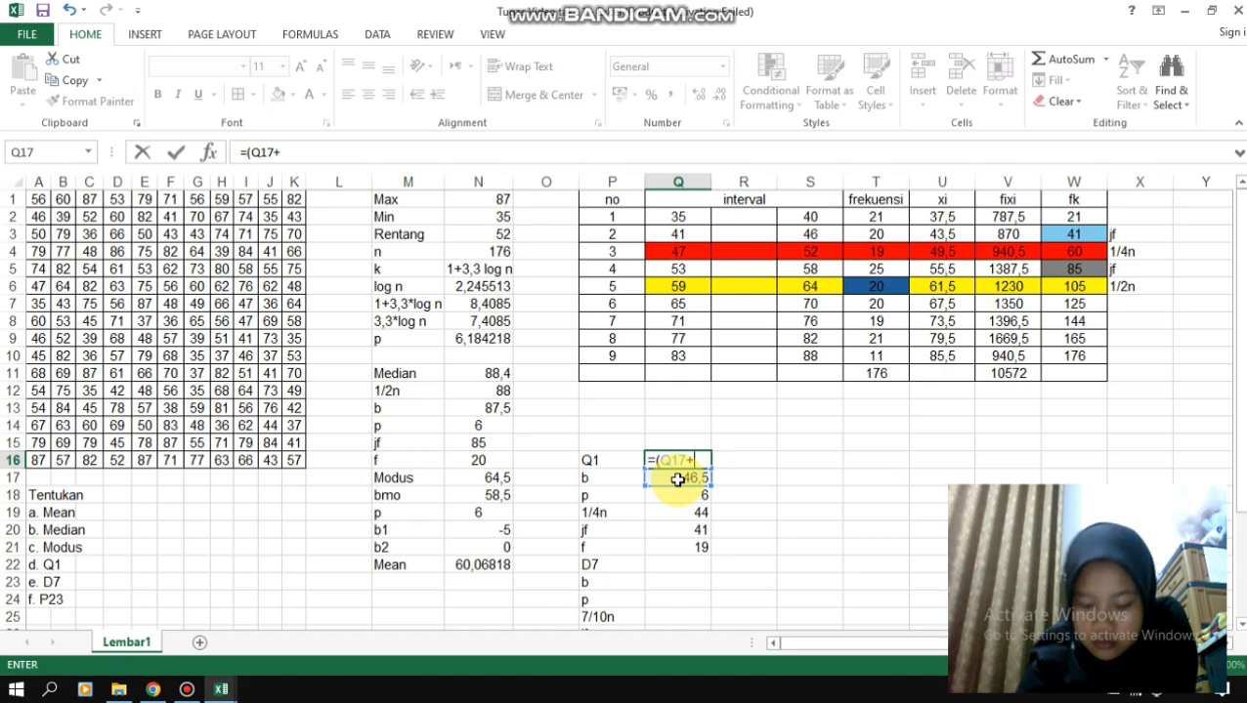
{"action": "left_click", "coordinate": [681, 510]}
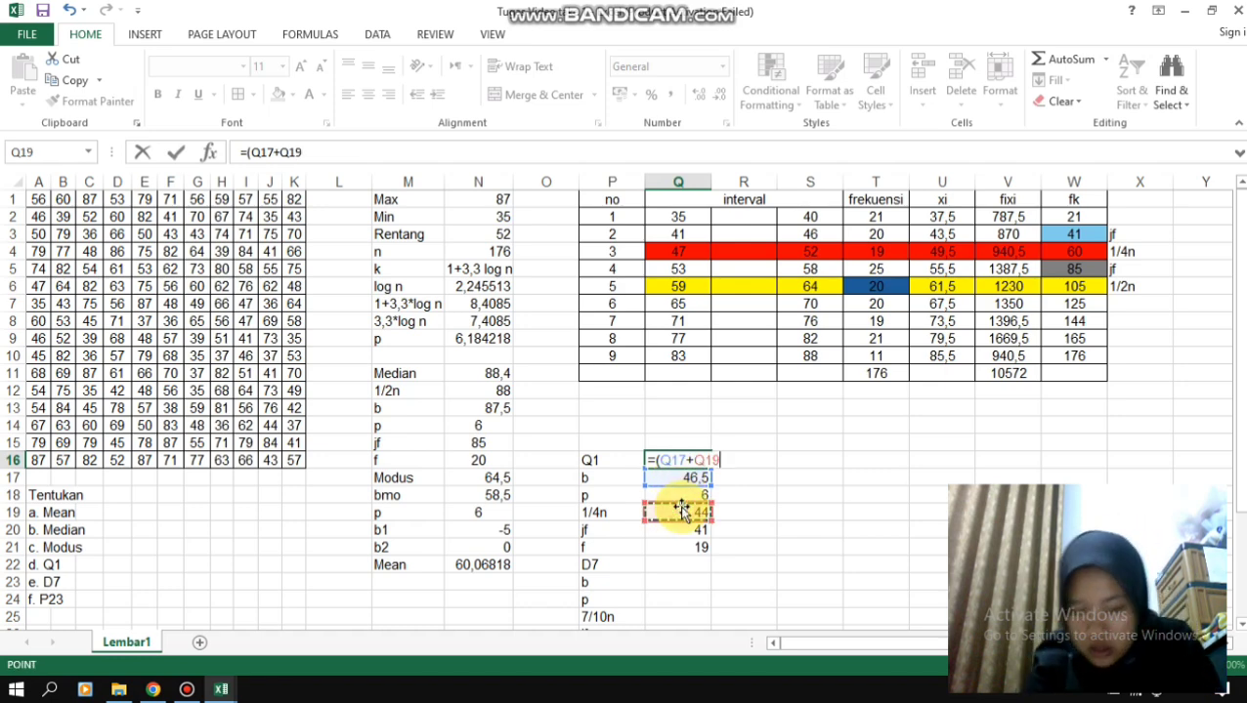
{"action": "type", "text": "-"}
{"action": "left_click", "coordinate": [688, 531]}
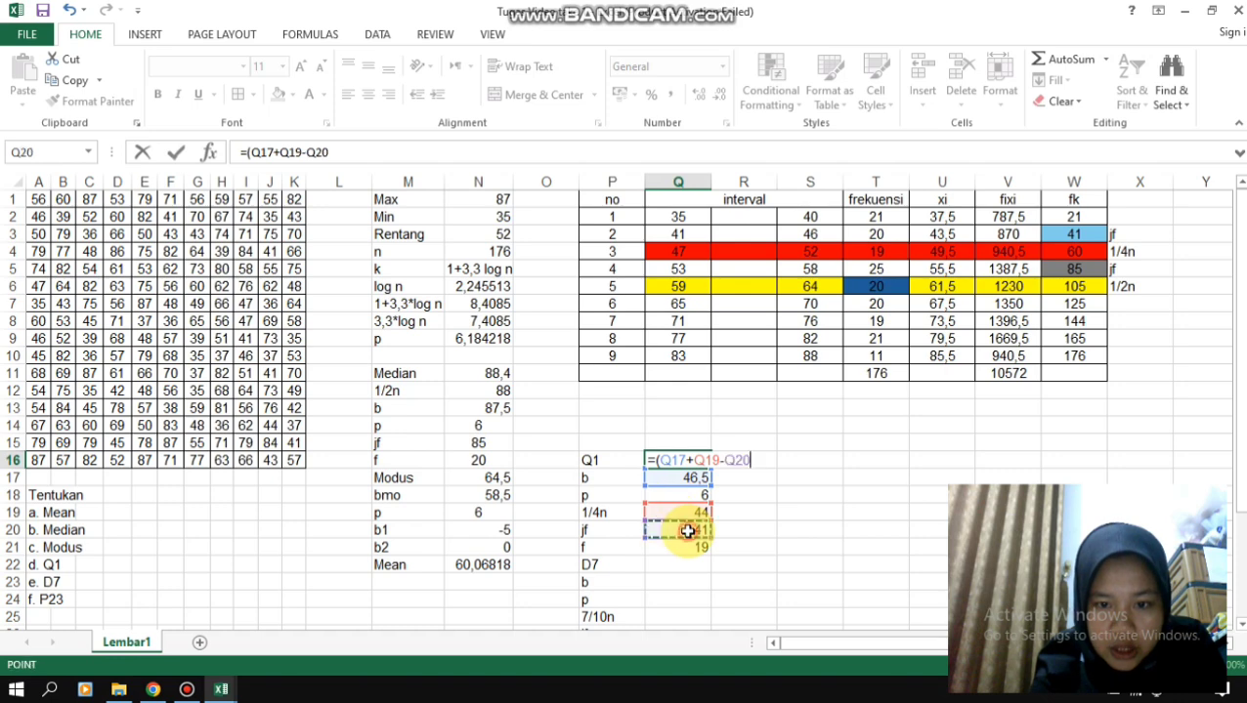
{"action": "type", "text": ")"}
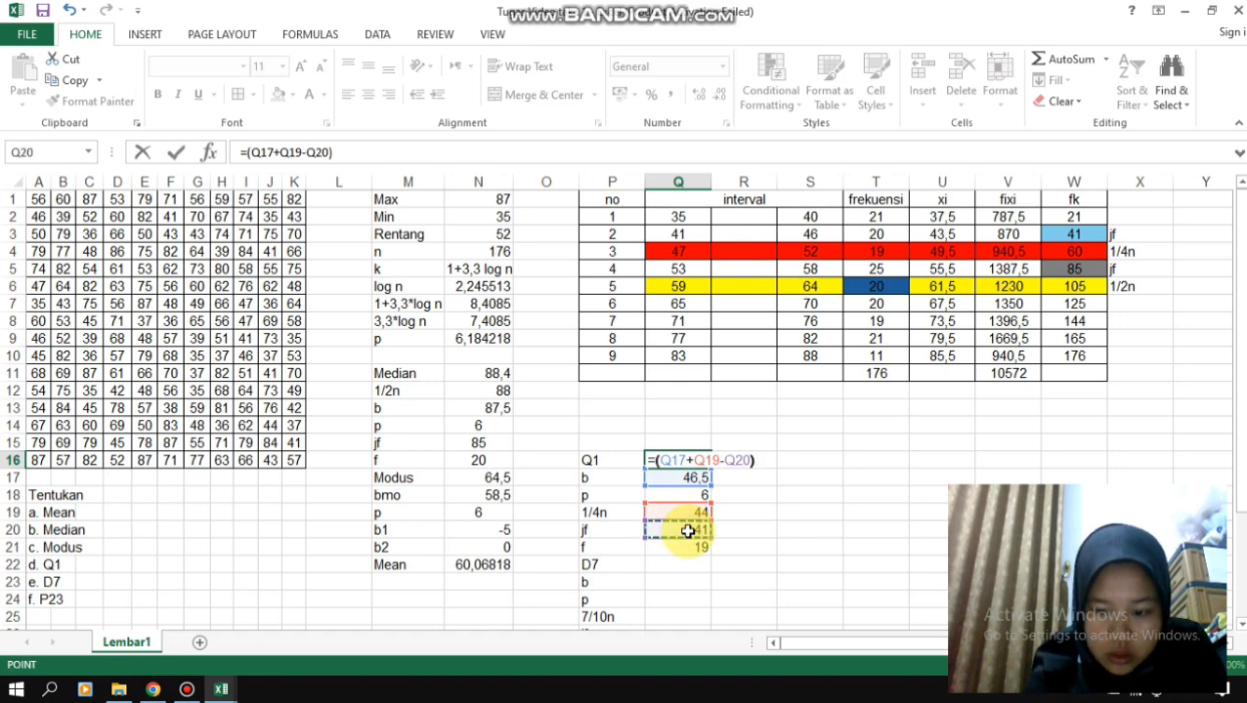
{"action": "type", "text": "/"}
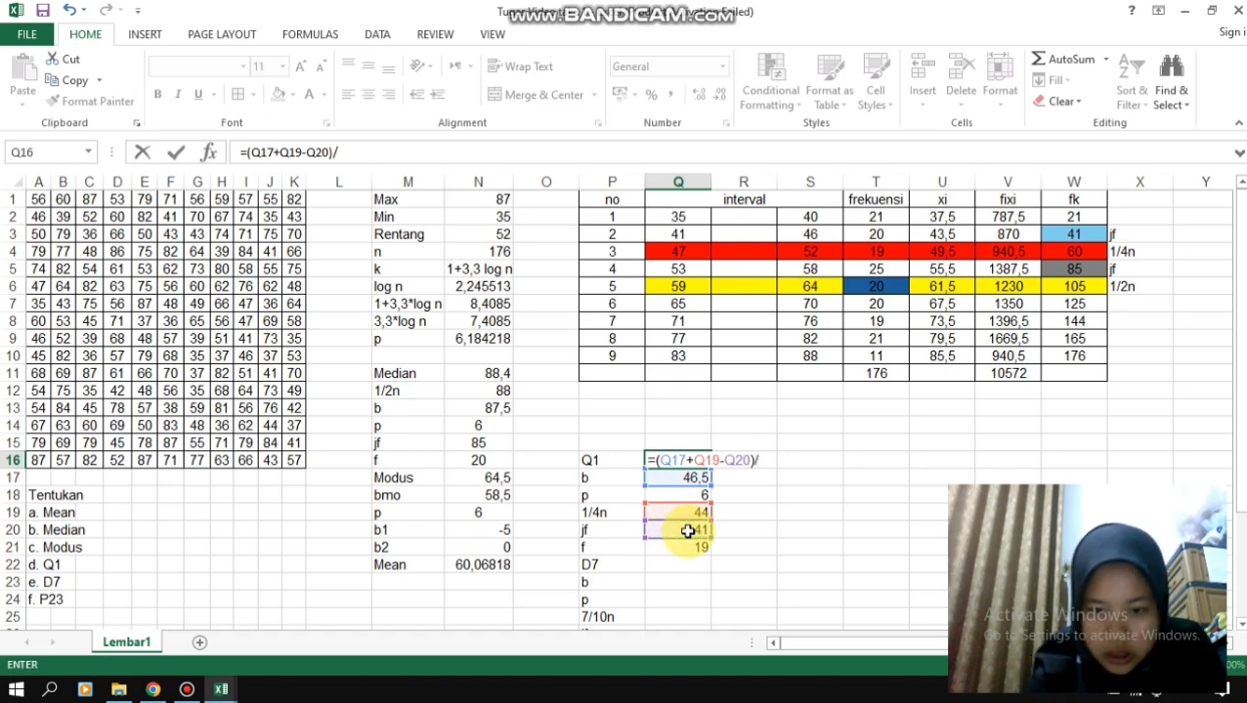
{"action": "left_click", "coordinate": [690, 547]}
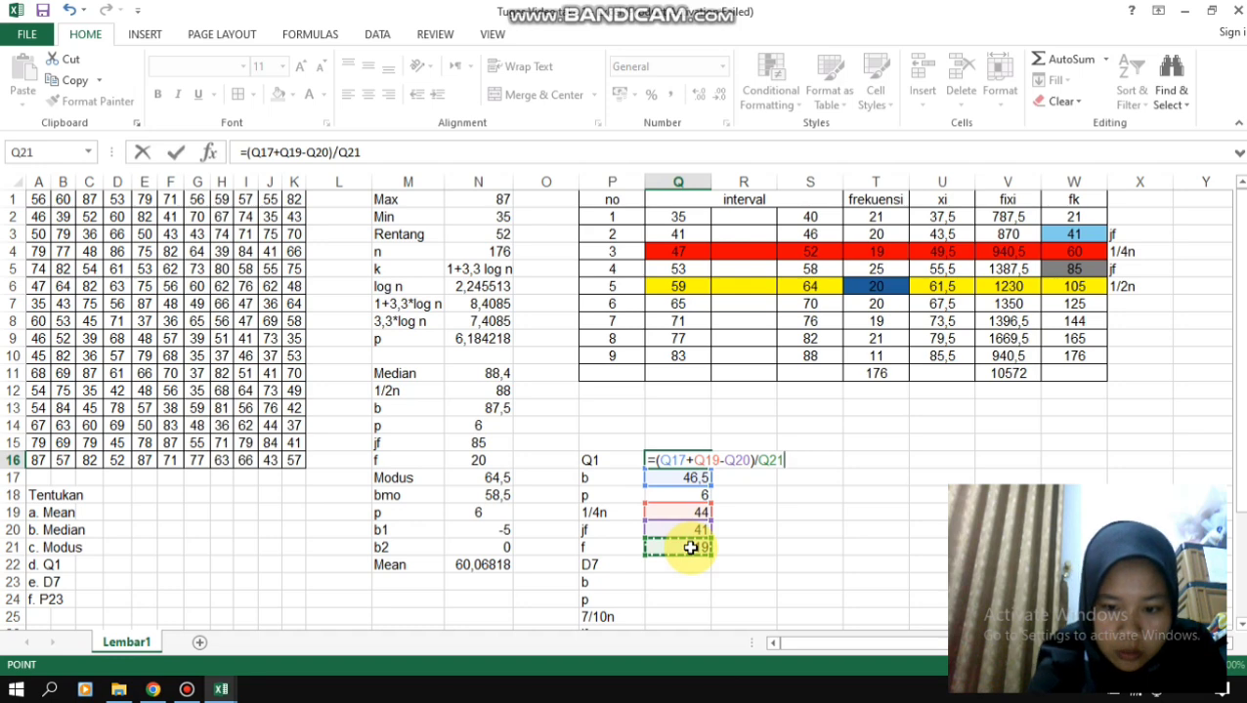
{"action": "type", "text": ")*"}
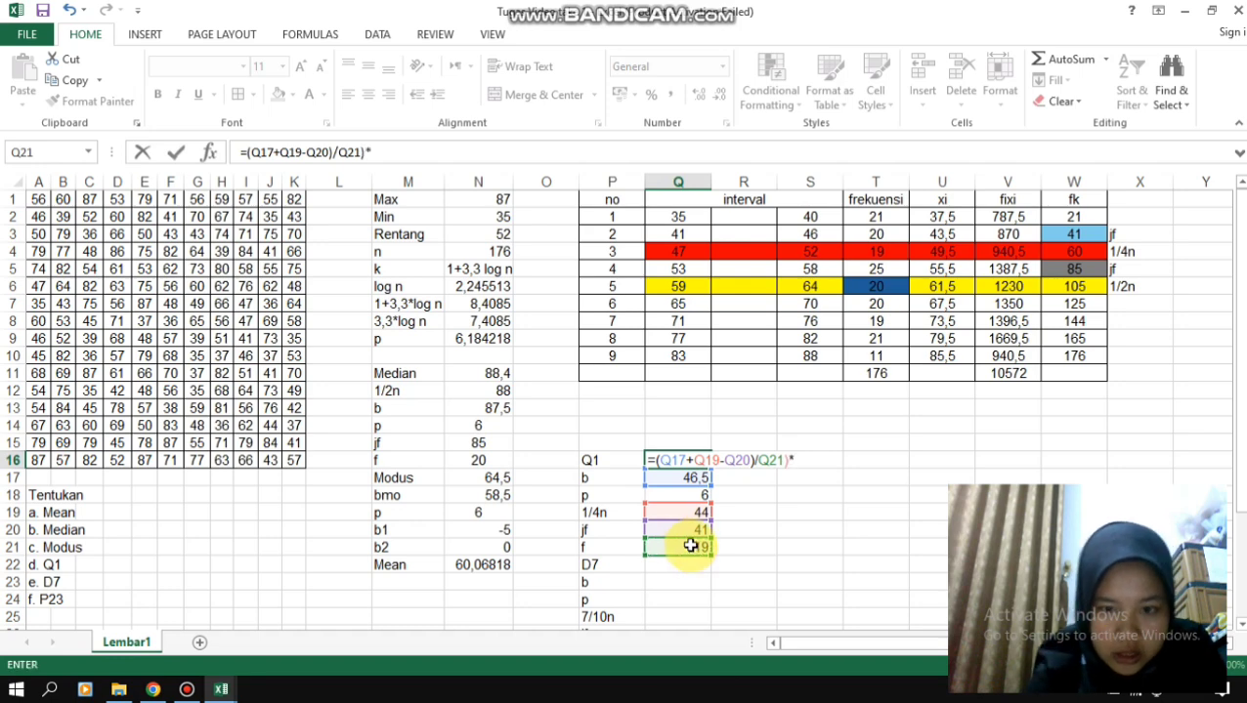
{"action": "left_click", "coordinate": [681, 496]}
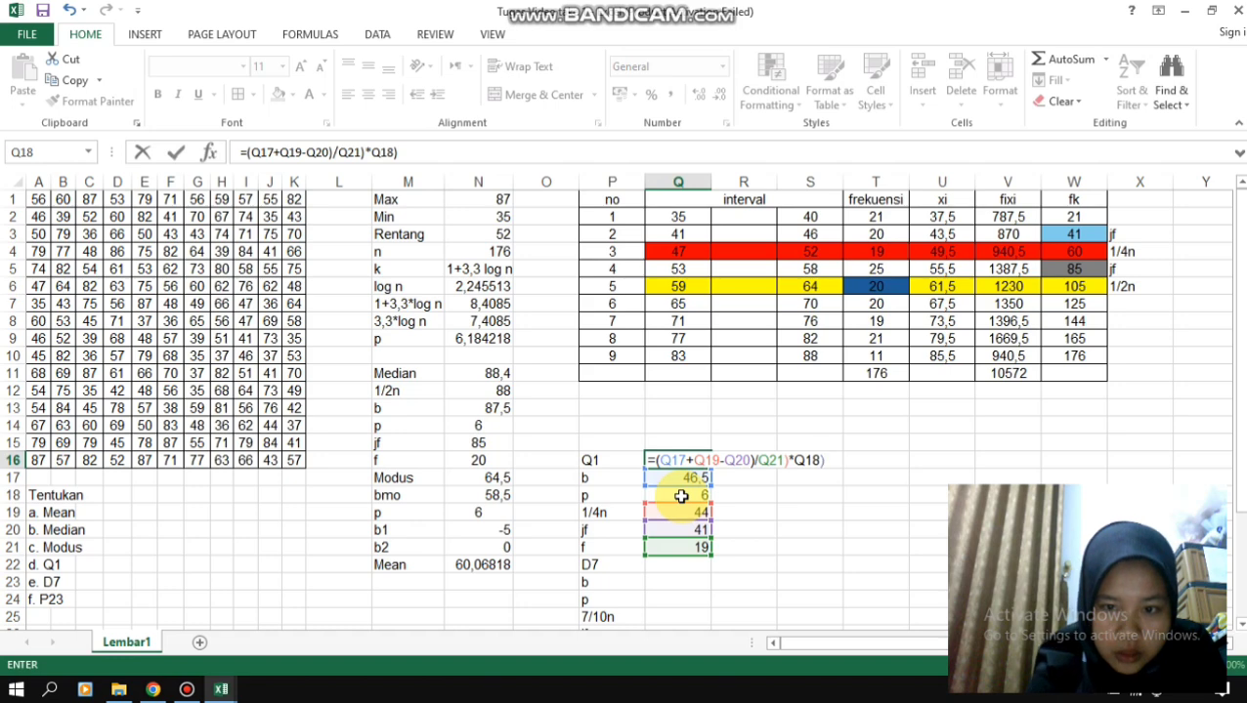
{"action": "key", "text": "Return"}
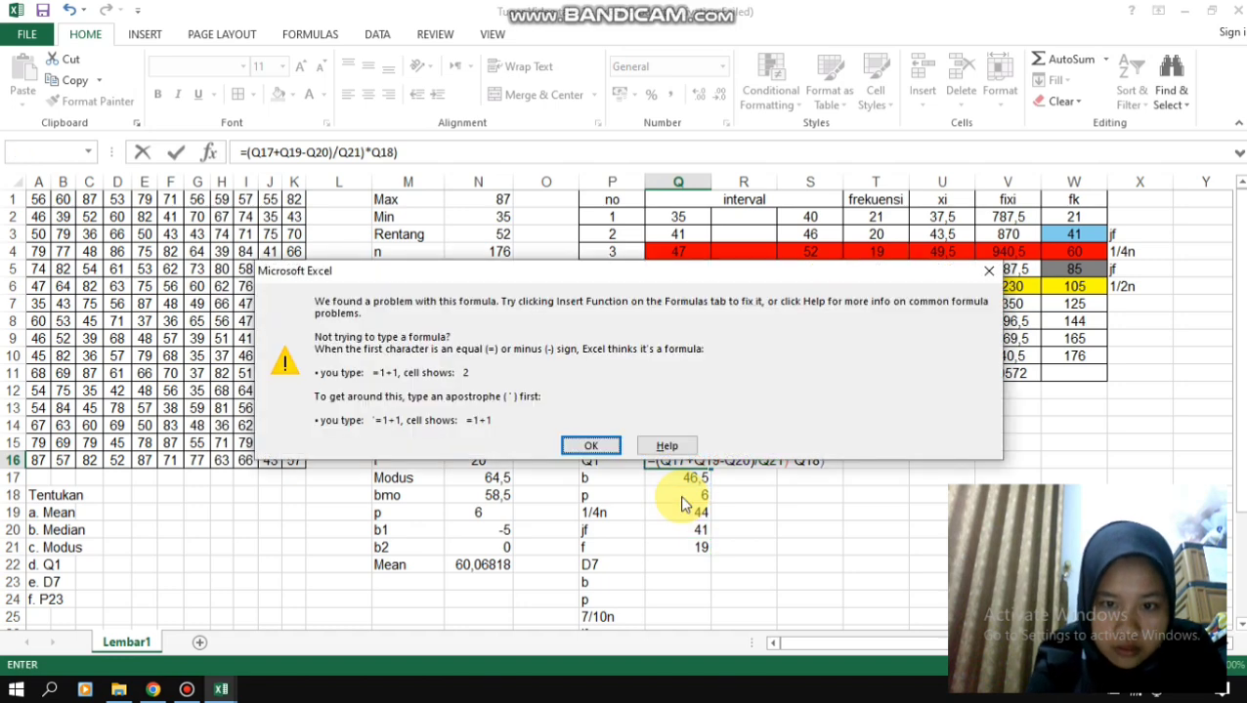
{"action": "left_click", "coordinate": [586, 444]}
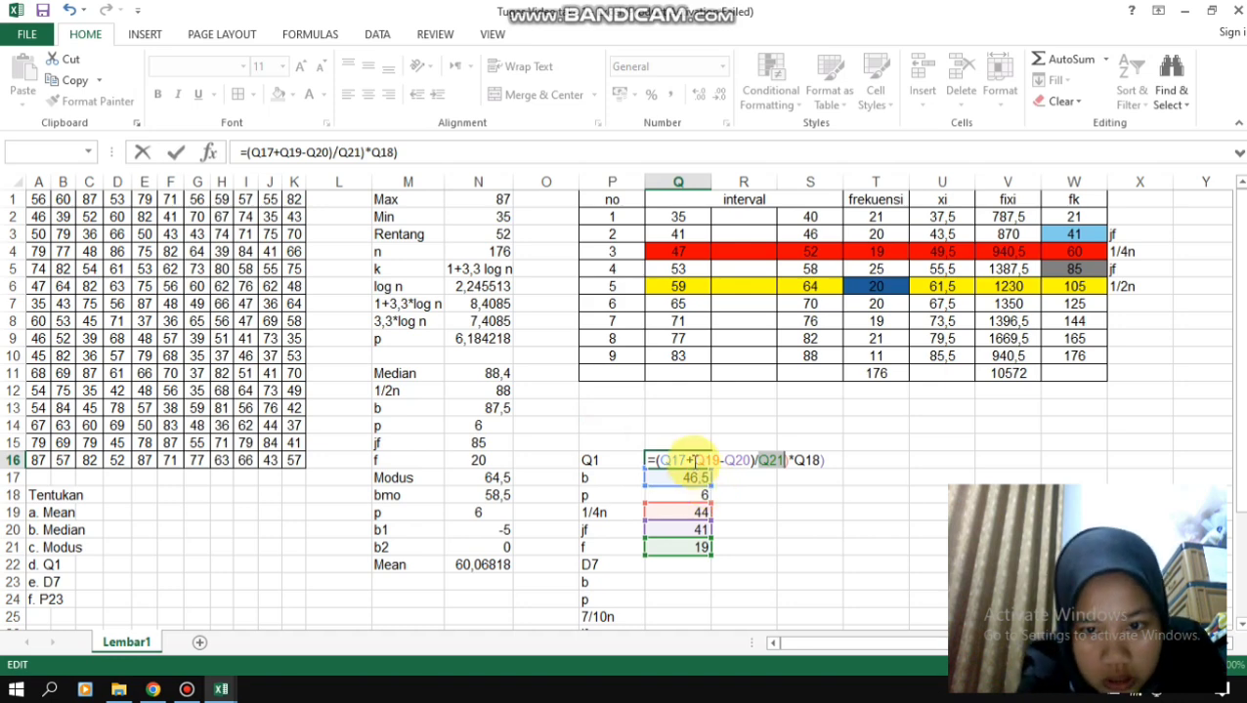
- Add an opening parenthesis before Q19 in the Q1 formula and accept the suggested correction =(Q17+(Q19-Q20)/Q21)*Q18
{"action": "left_click", "coordinate": [695, 461]}
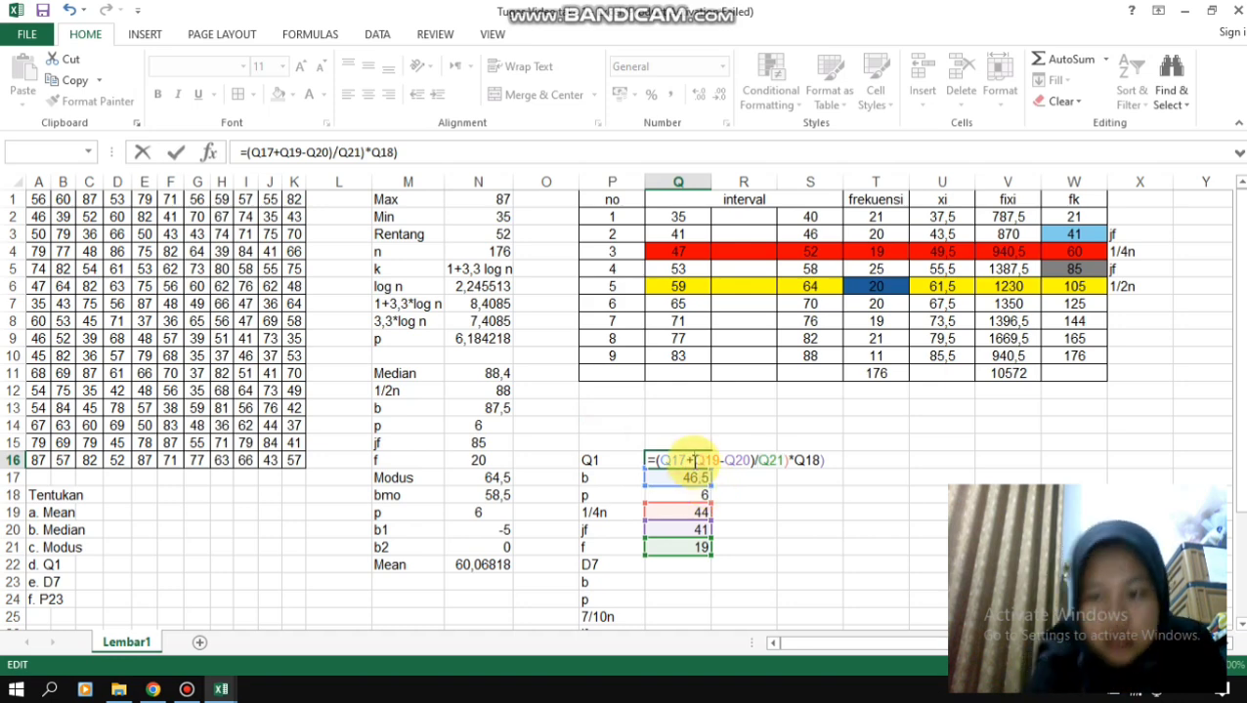
{"action": "type", "text": "("}
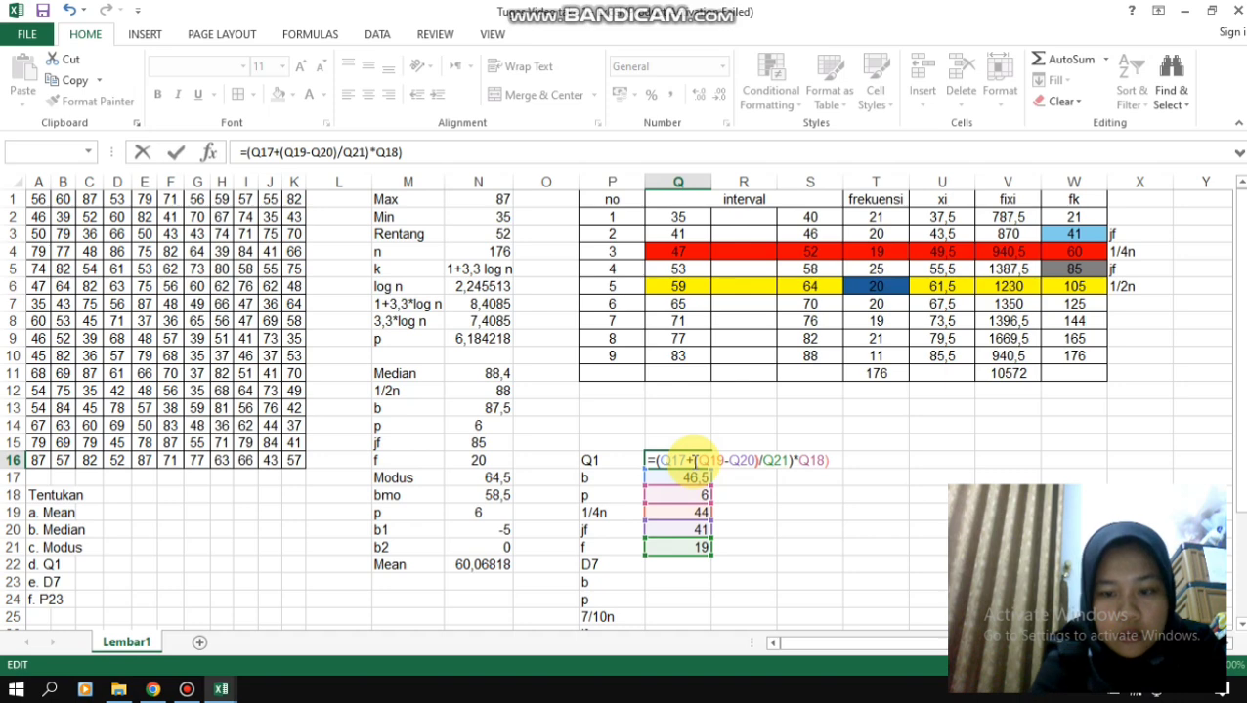
{"action": "key", "text": "Return"}
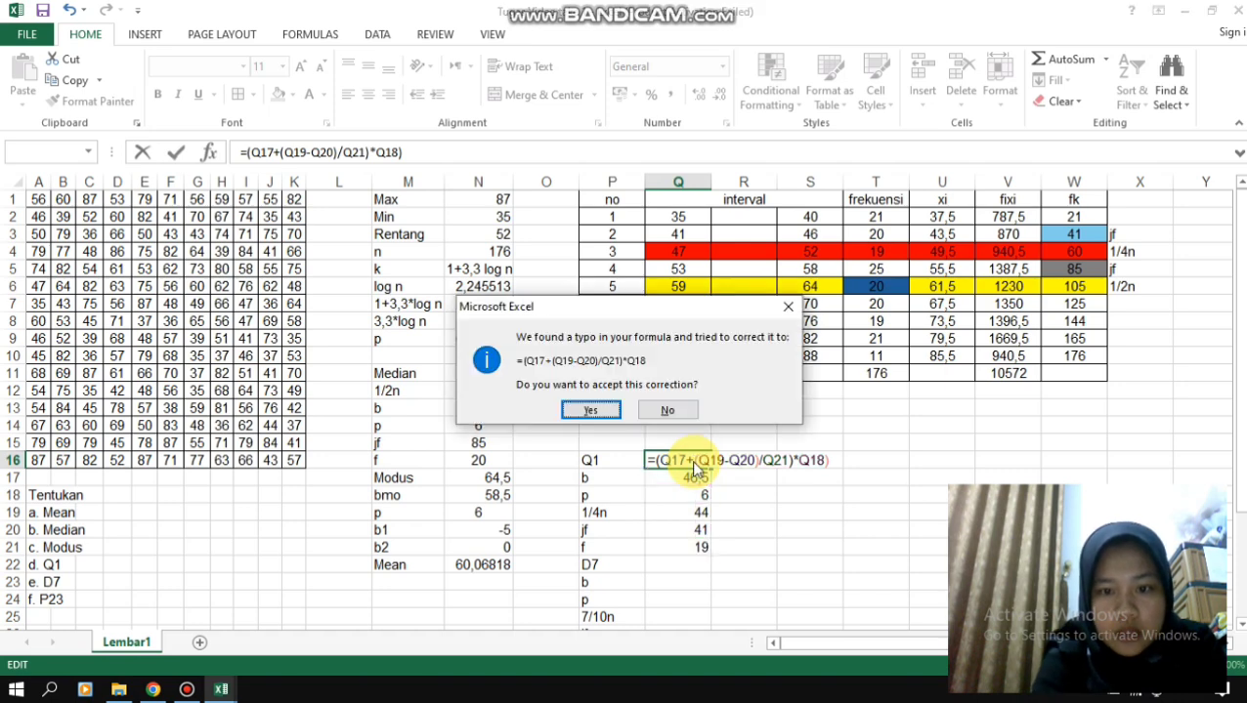
{"action": "left_click", "coordinate": [584, 418]}
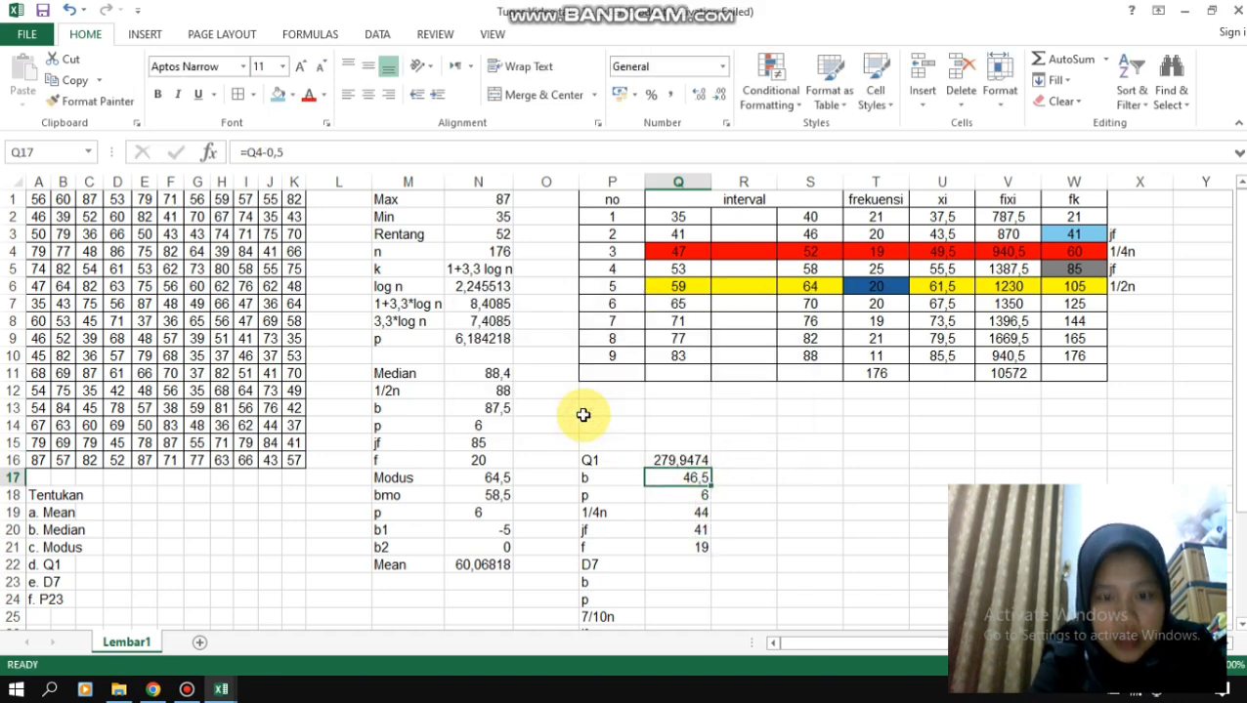
- Replace the Q1 formula in Q16 with =(Q17+((Q19-Q20)/Q21)*Q18)
{"action": "left_click", "coordinate": [693, 460]}
{"action": "key", "text": "BackSpace"}
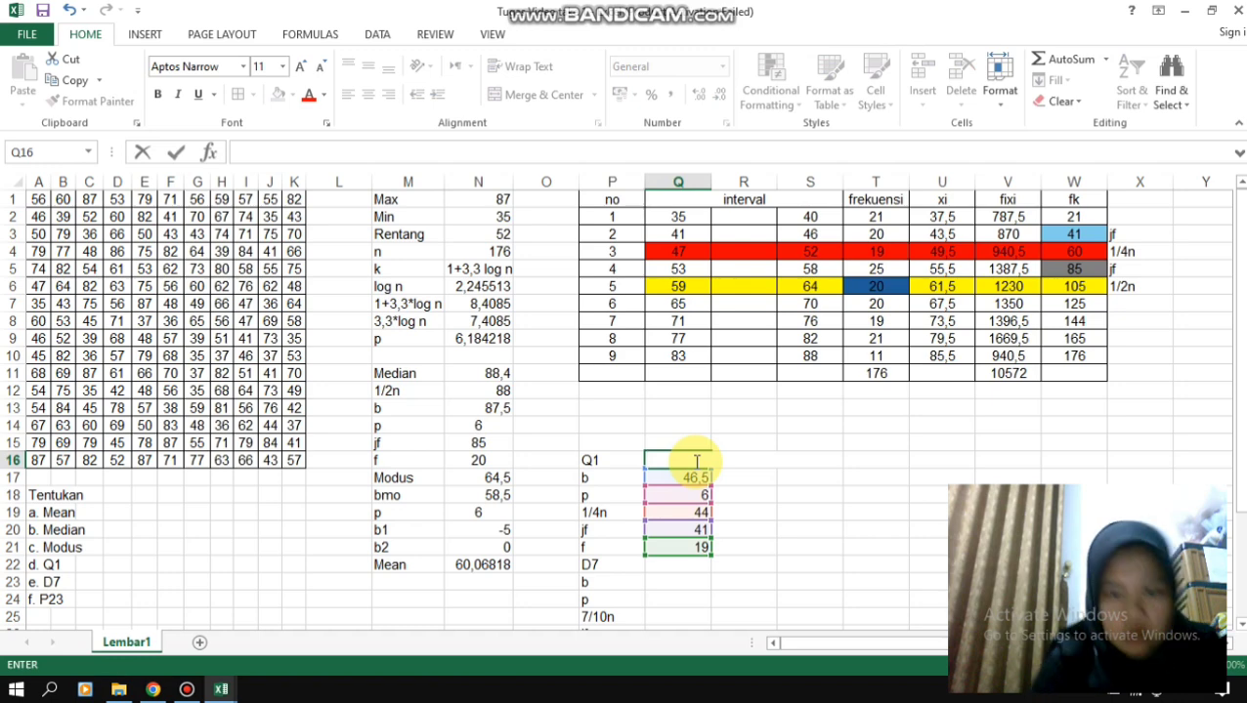
{"action": "type", "text": "="}
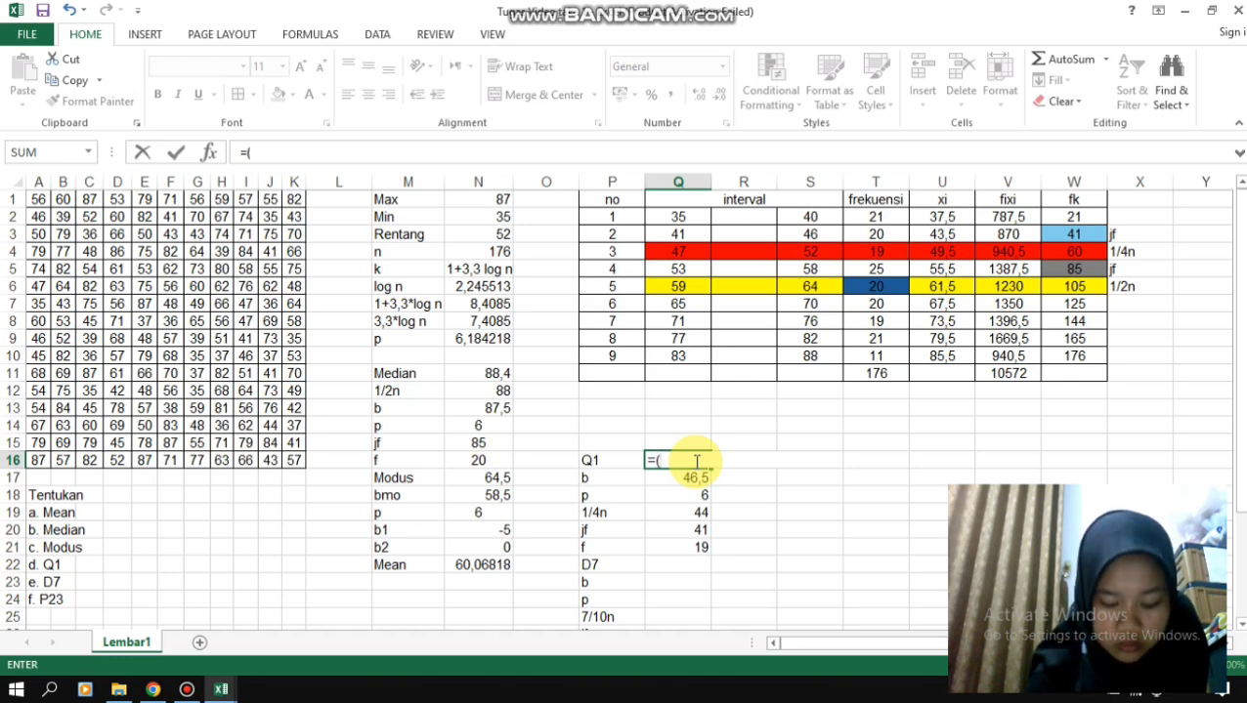
{"action": "type", "text": "("}
{"action": "left_click", "coordinate": [700, 478]}
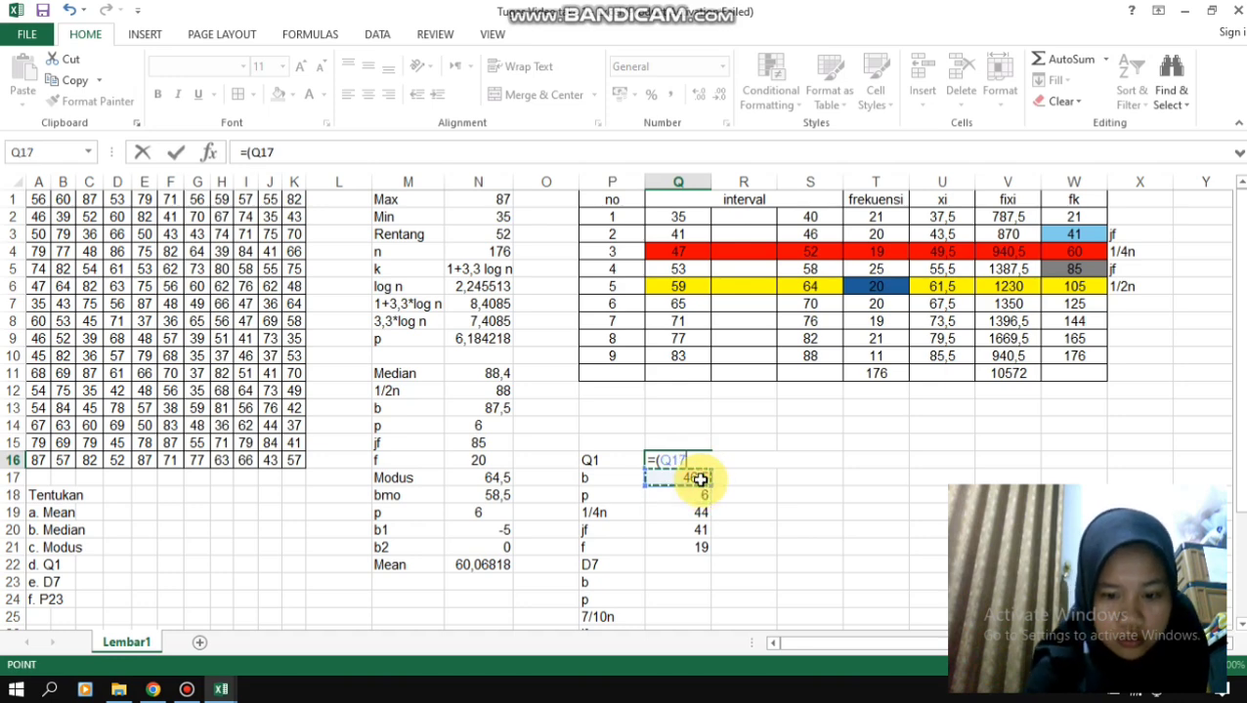
{"action": "type", "text": "+("}
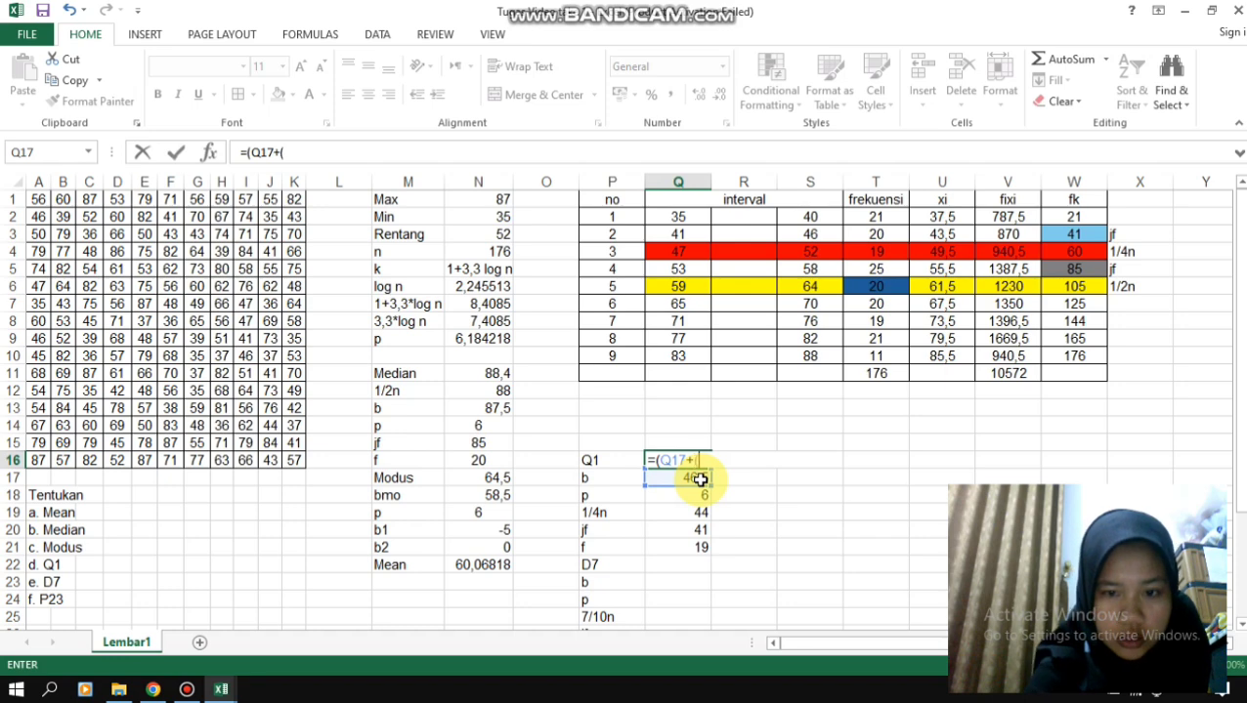
{"action": "type", "text": "("}
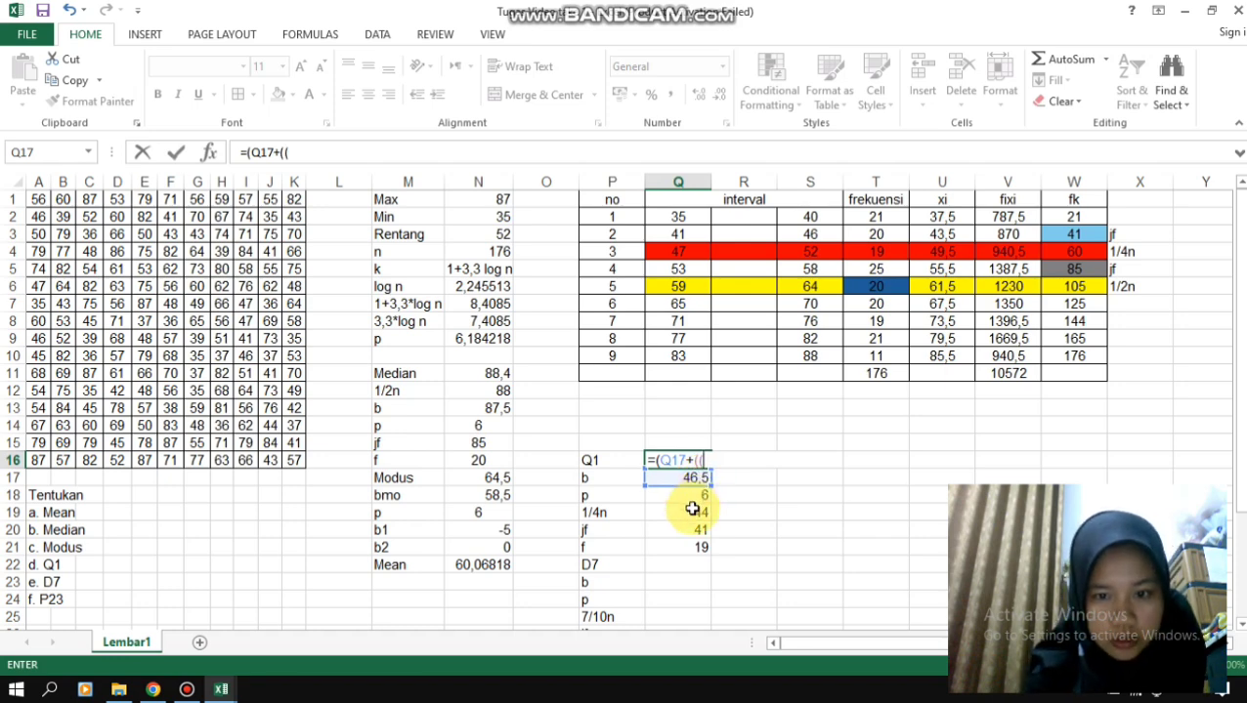
{"action": "left_click", "coordinate": [691, 509]}
{"action": "type", "text": "-"}
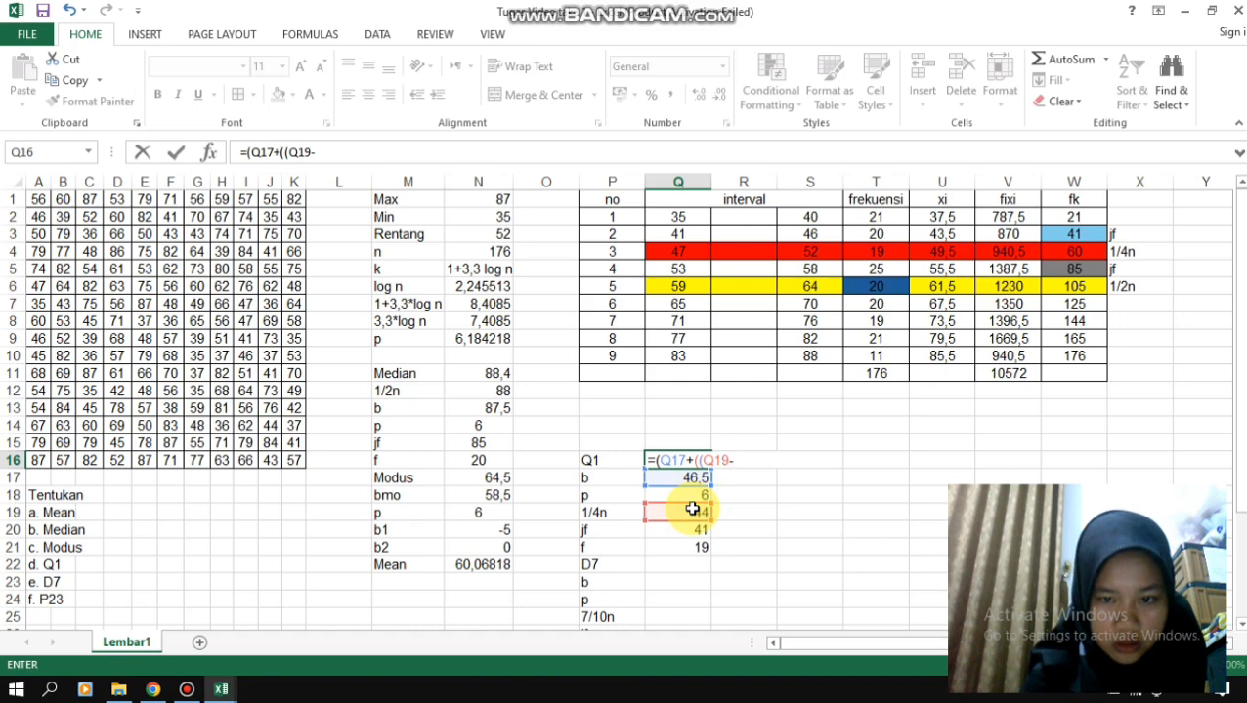
{"action": "left_click", "coordinate": [690, 533]}
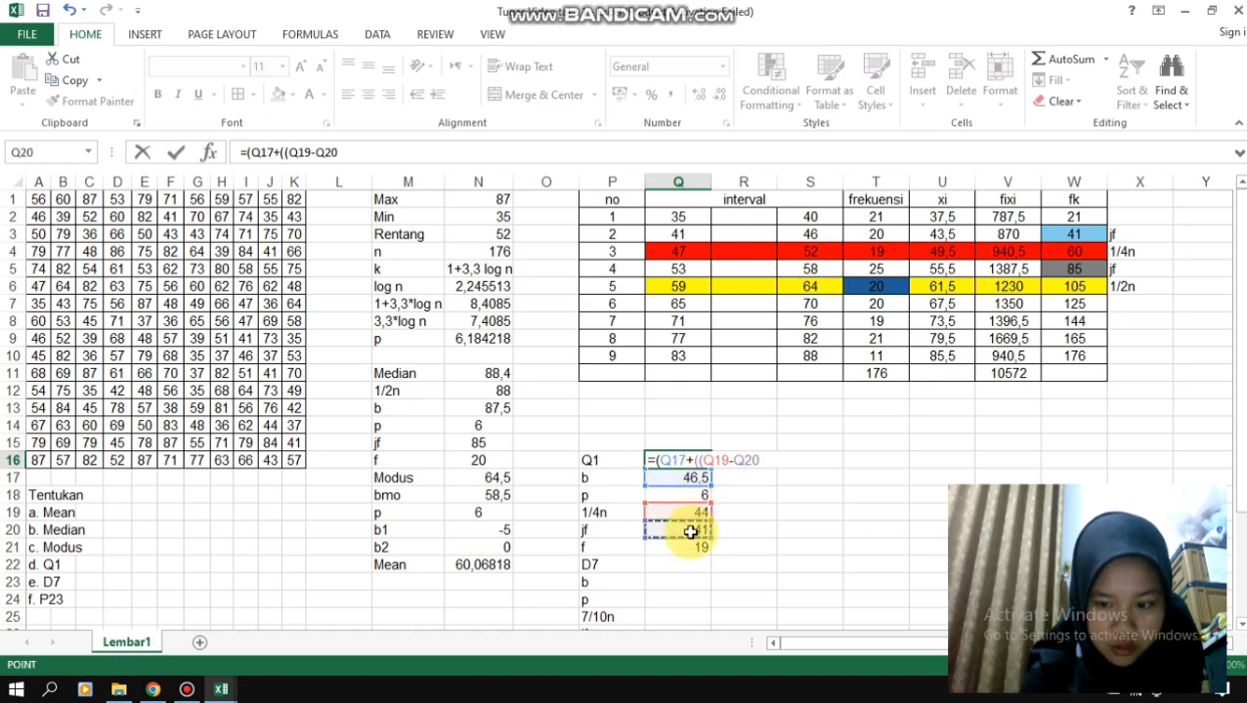
{"action": "type", "text": ")"}
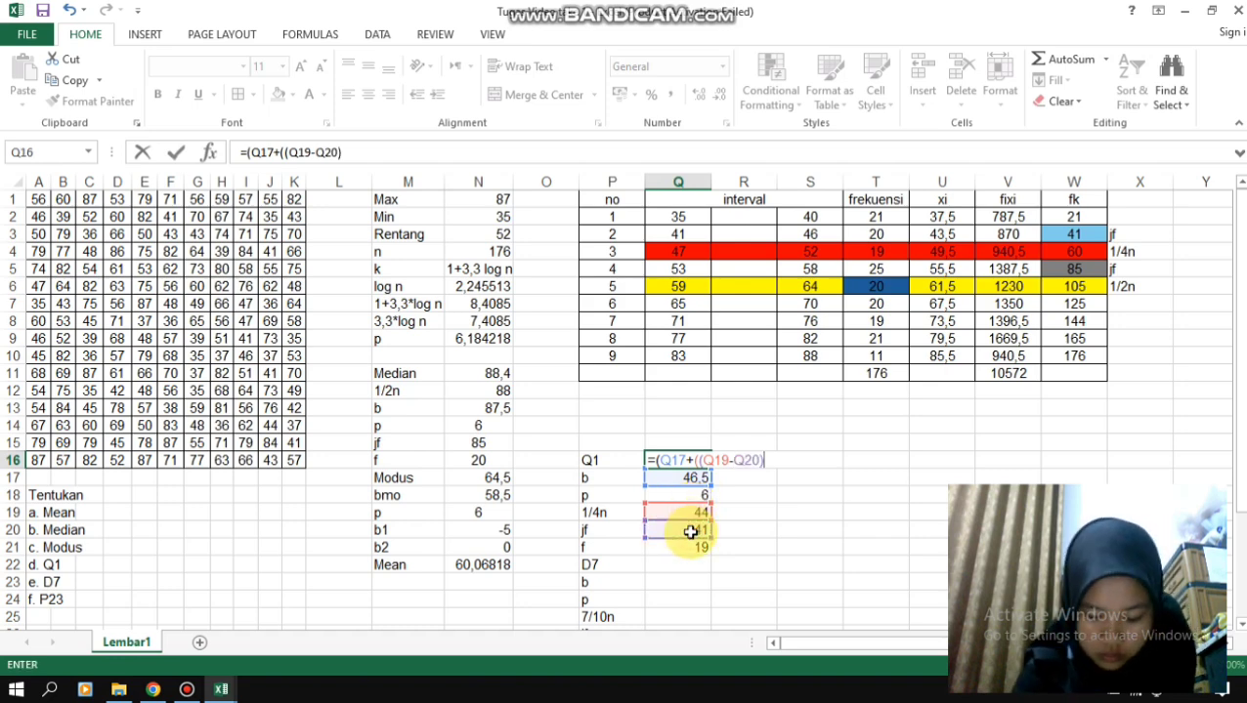
{"action": "type", "text": "/"}
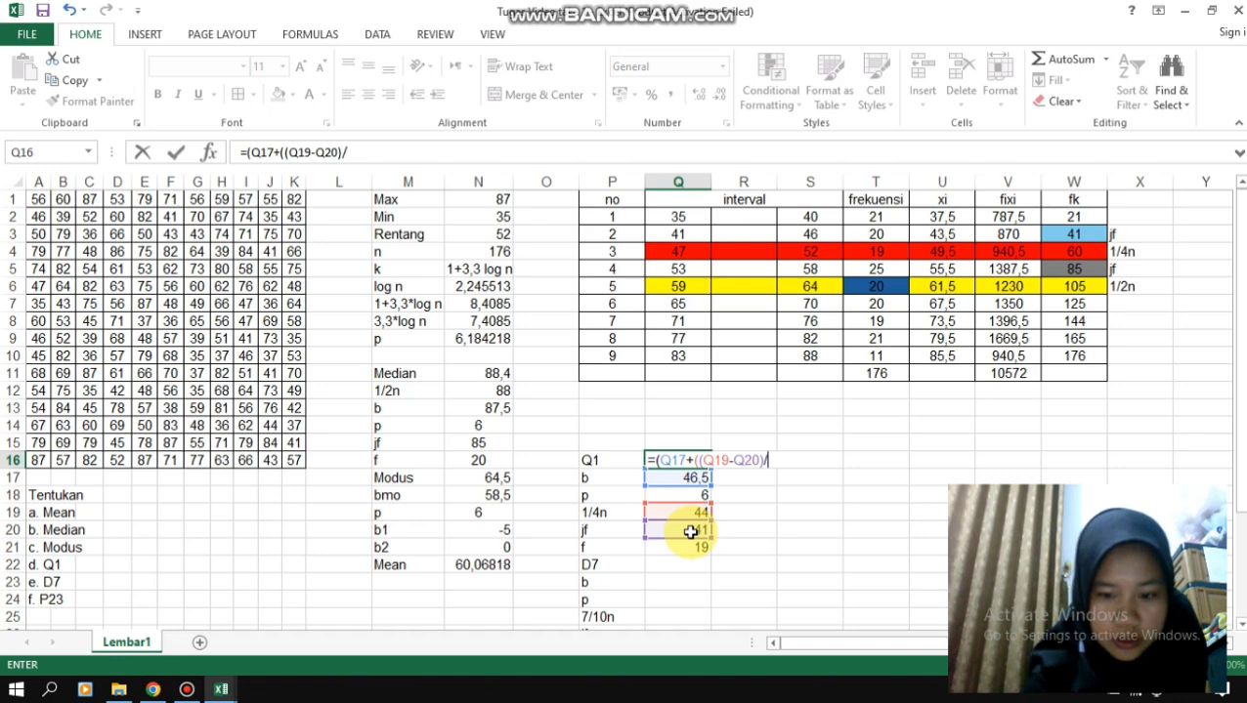
{"action": "left_click", "coordinate": [693, 551]}
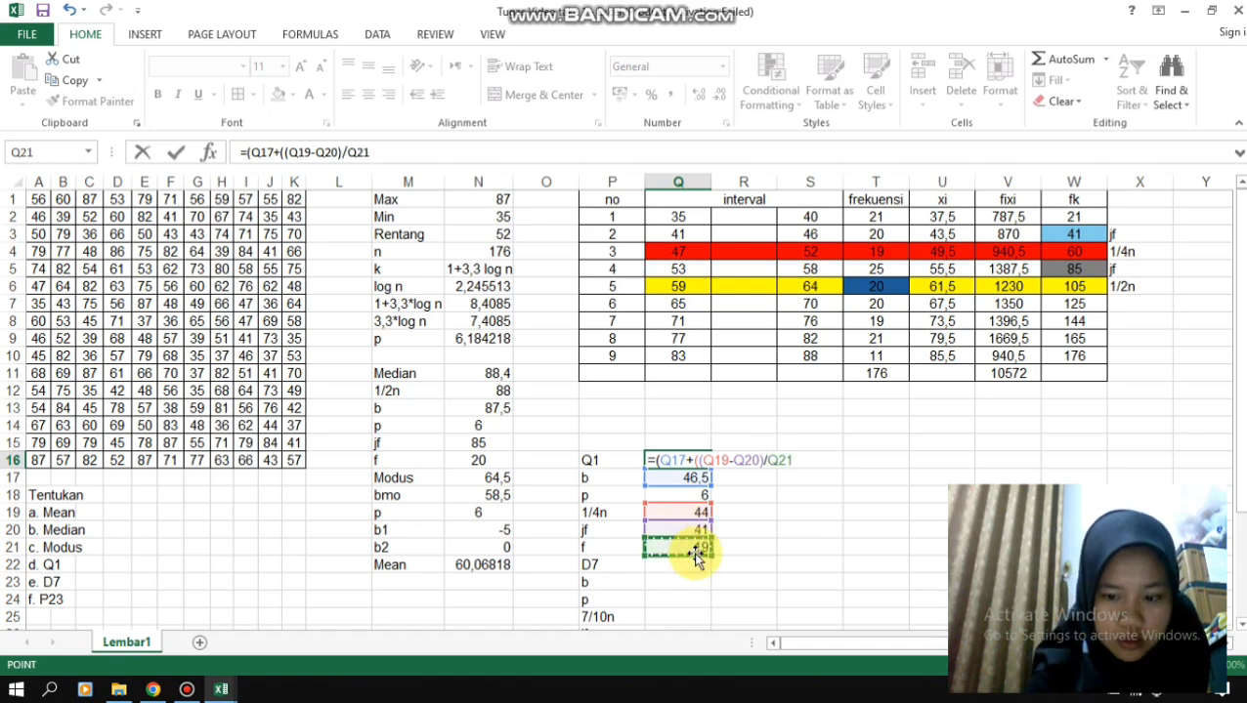
{"action": "type", "text": ")*"}
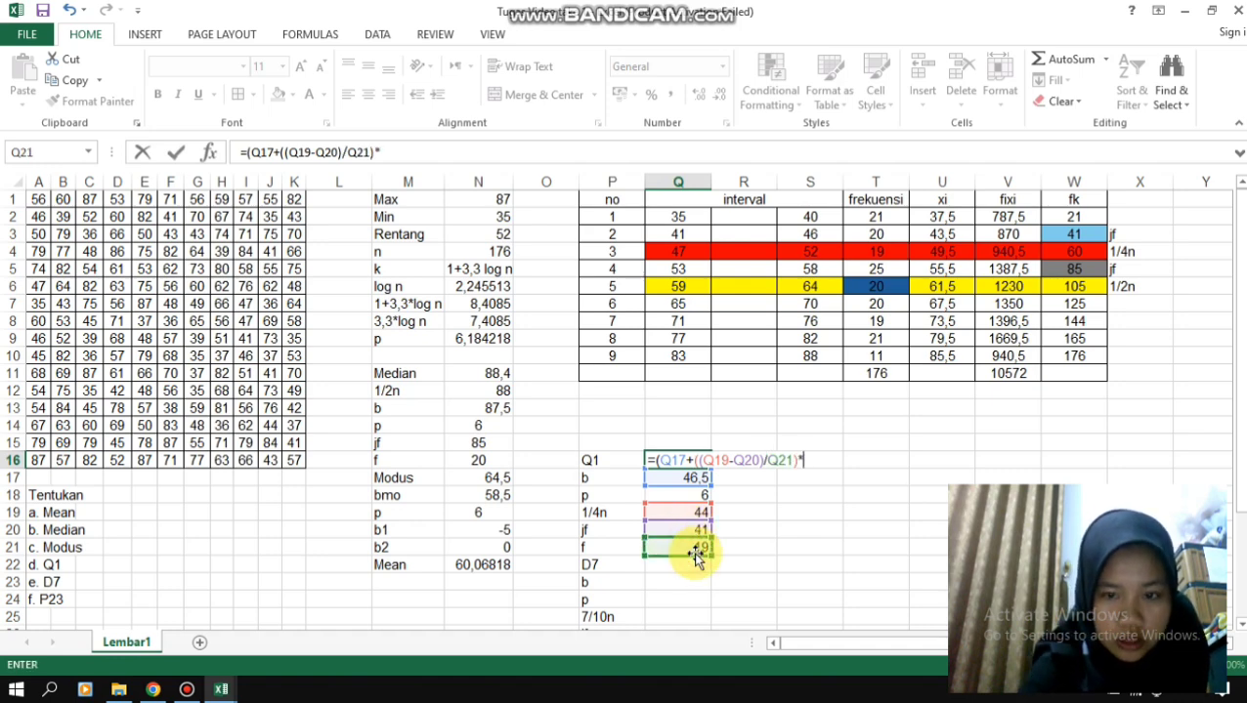
{"action": "left_click", "coordinate": [675, 498]}
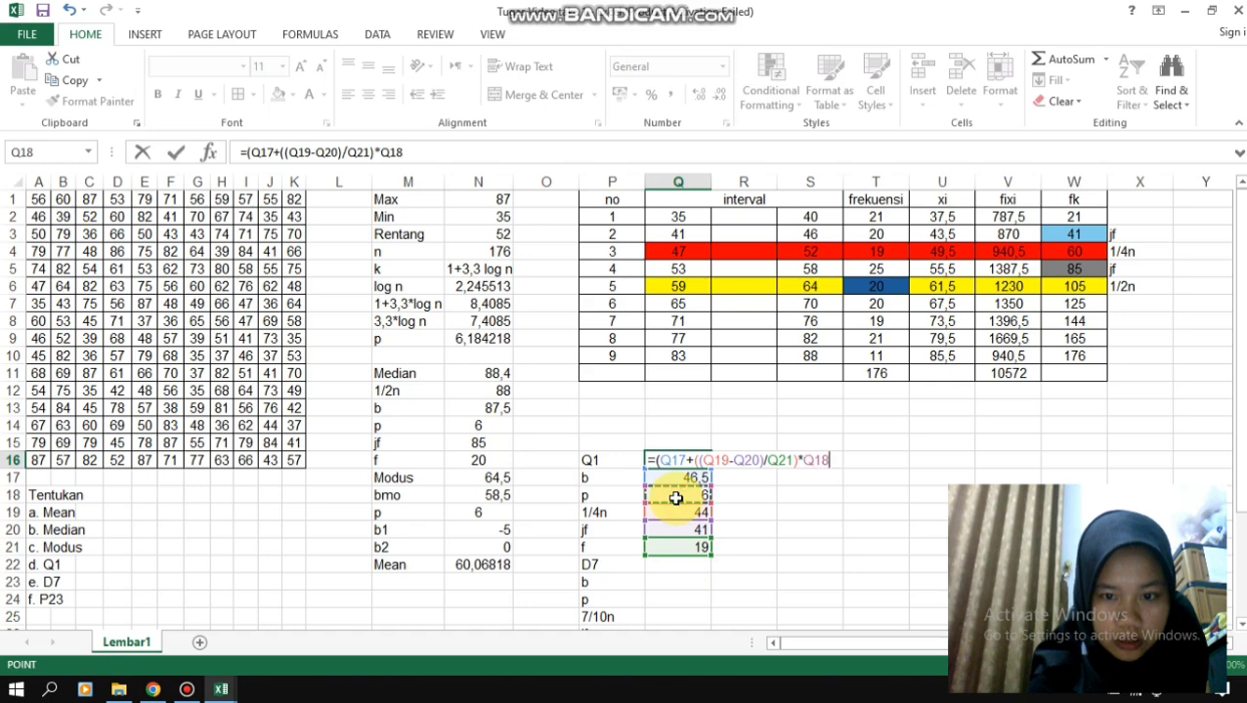
{"action": "type", "text": ")"}
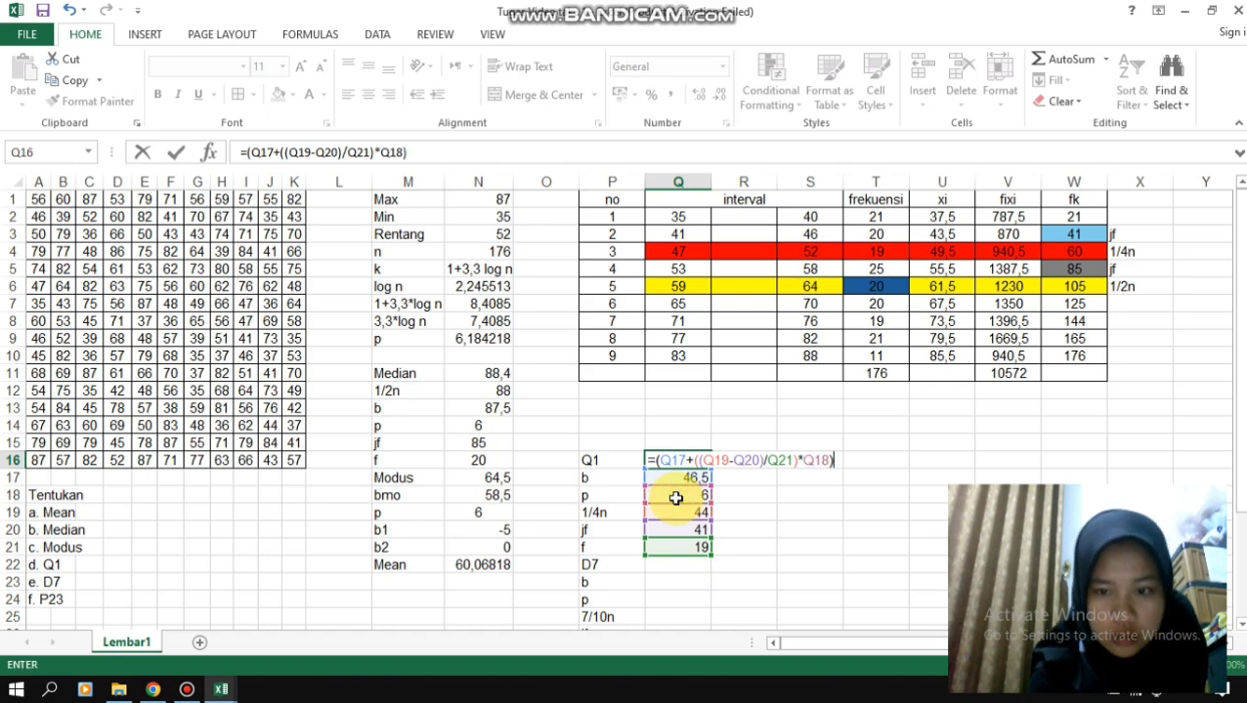
{"action": "key", "text": "Return"}
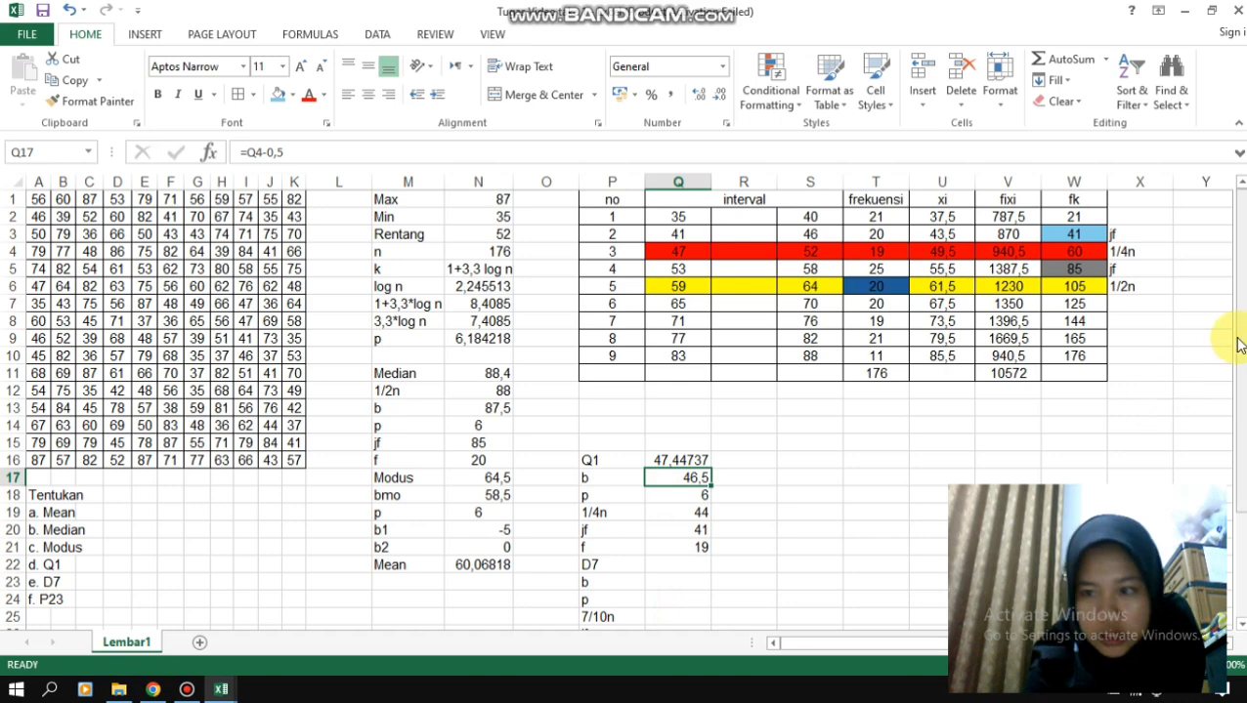
- Calculate the D7 position value 7/10n in Q25 with the formula =0,7*176
{"action": "left_click_drag", "start_coordinate": [1238, 340], "coordinate": [1238, 350]}
{"action": "scroll", "coordinate": [1084, 601], "scroll_direction": "down", "scroll_amount": 1}
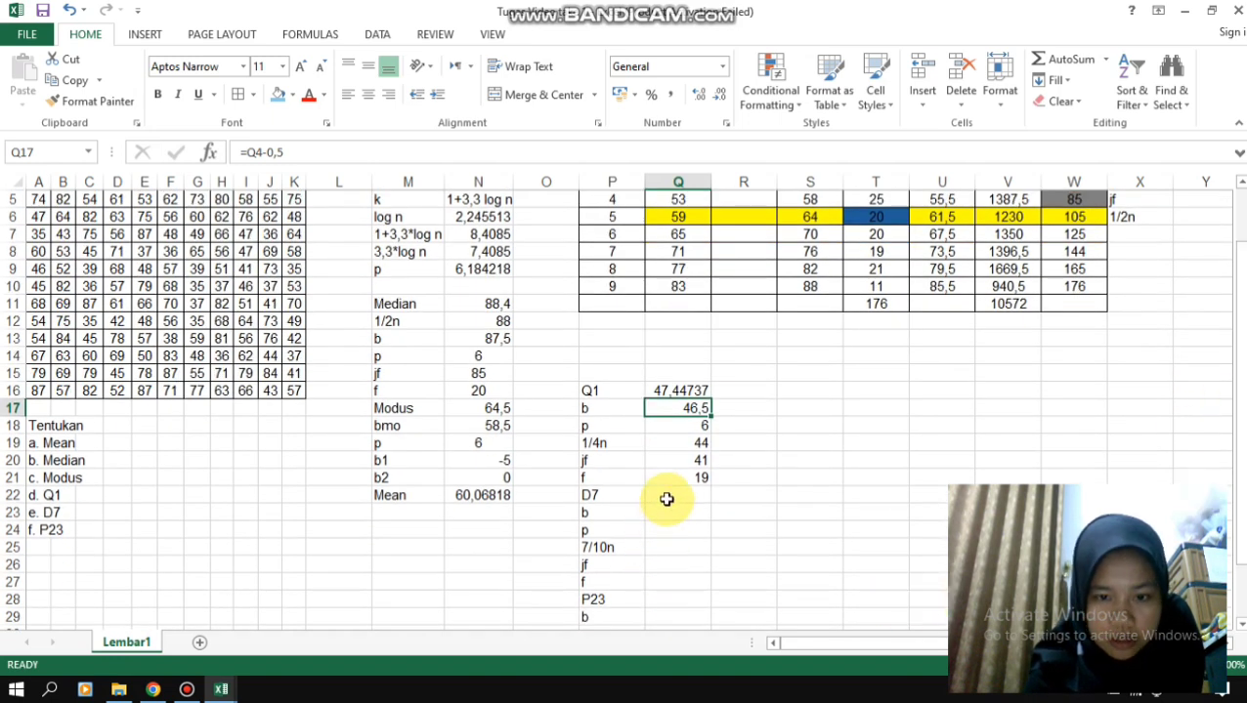
{"action": "left_click", "coordinate": [667, 547]}
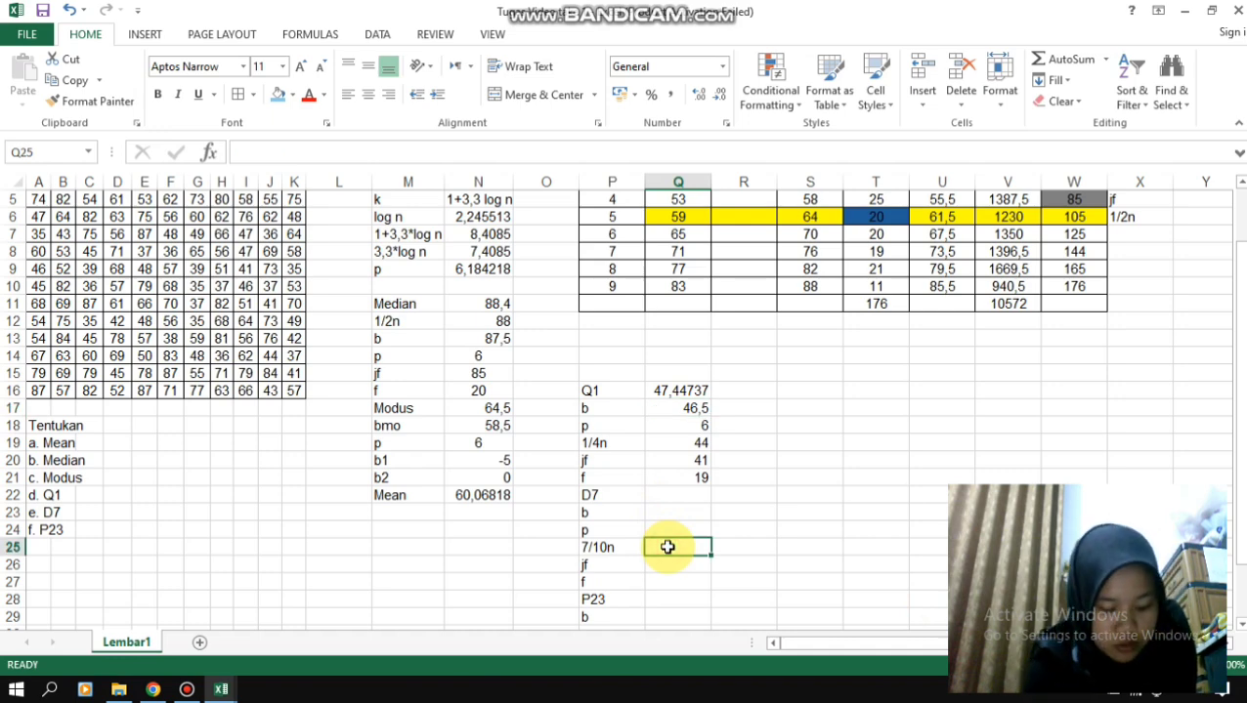
{"action": "type", "text": "="}
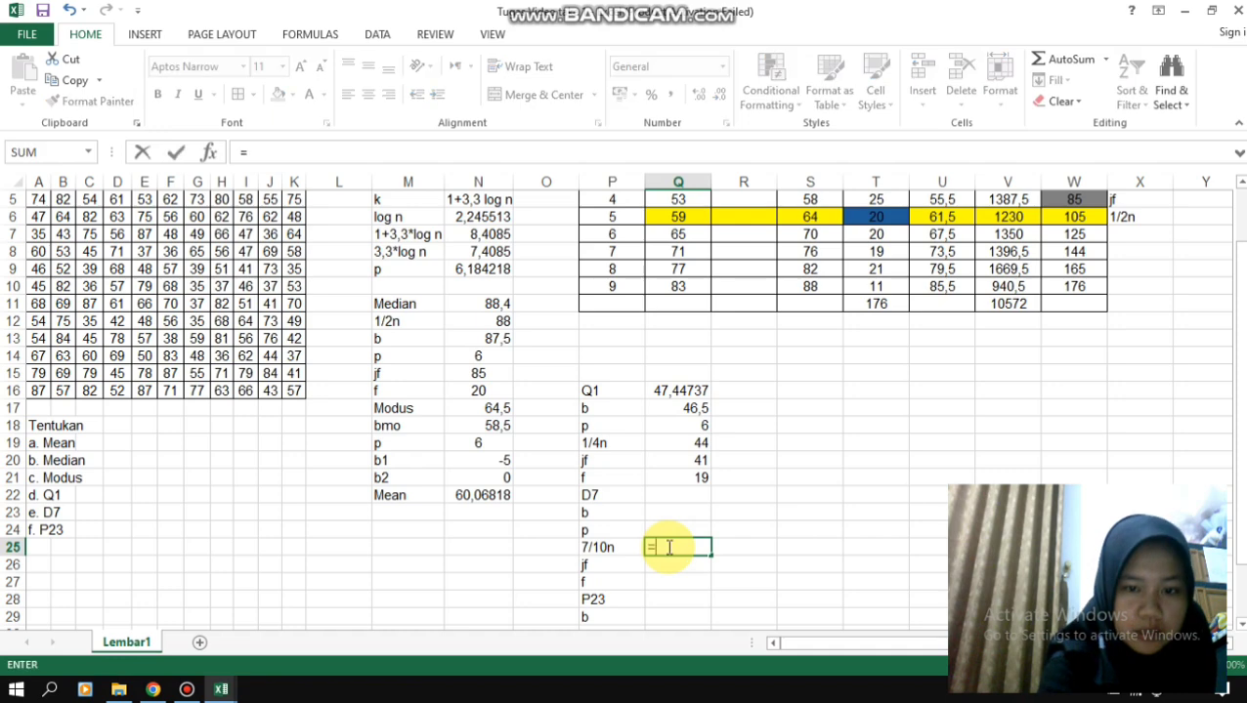
{"action": "type", "text": "0,2"}
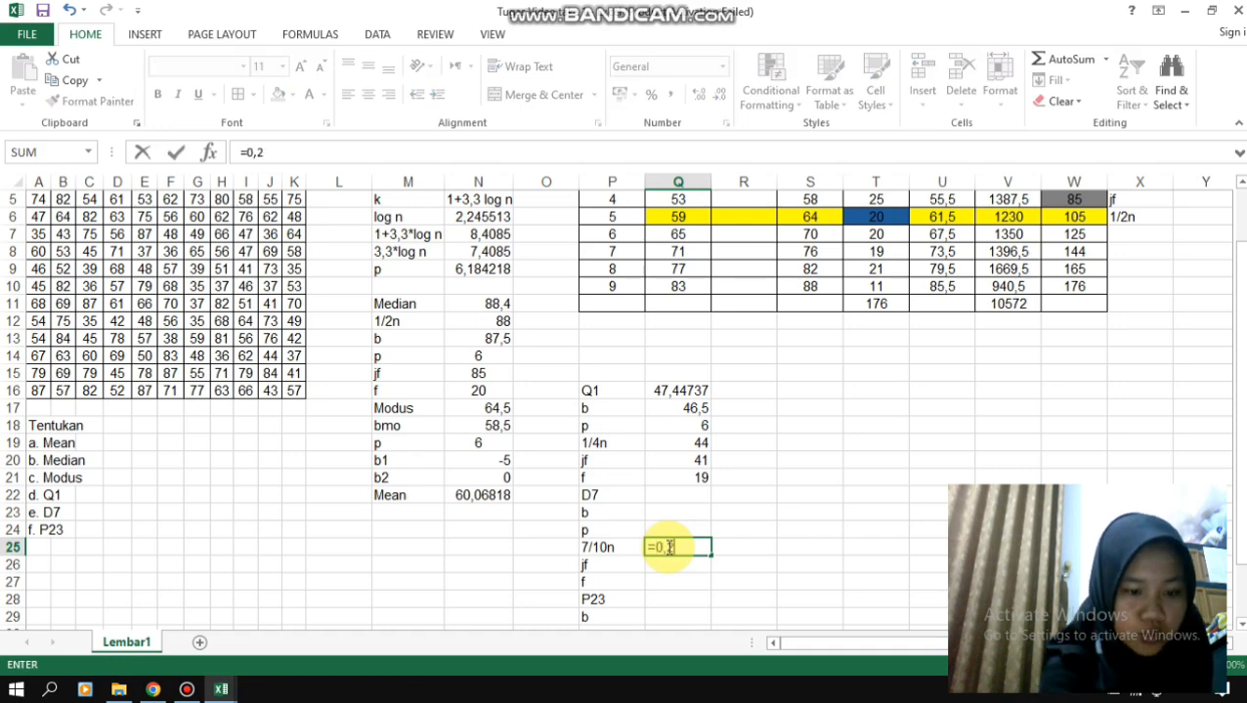
{"action": "key", "text": "BackSpace"}
{"action": "type", "text": "7"}
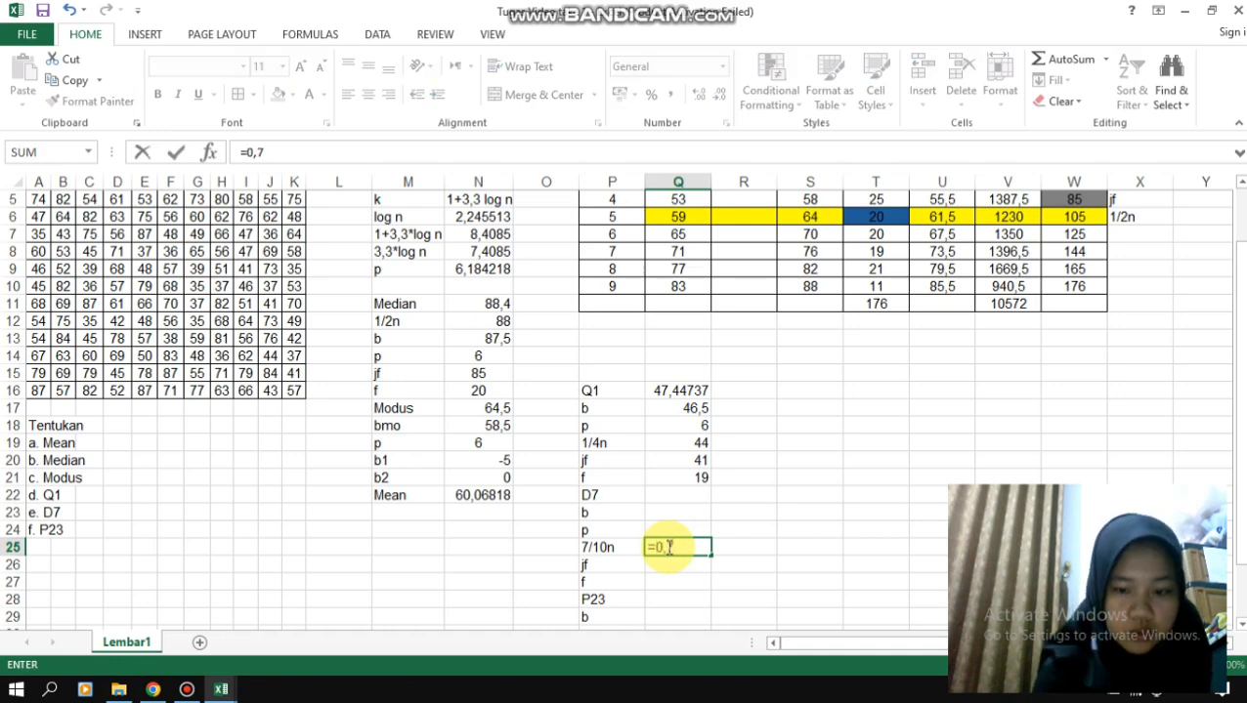
{"action": "type", "text": "*"}
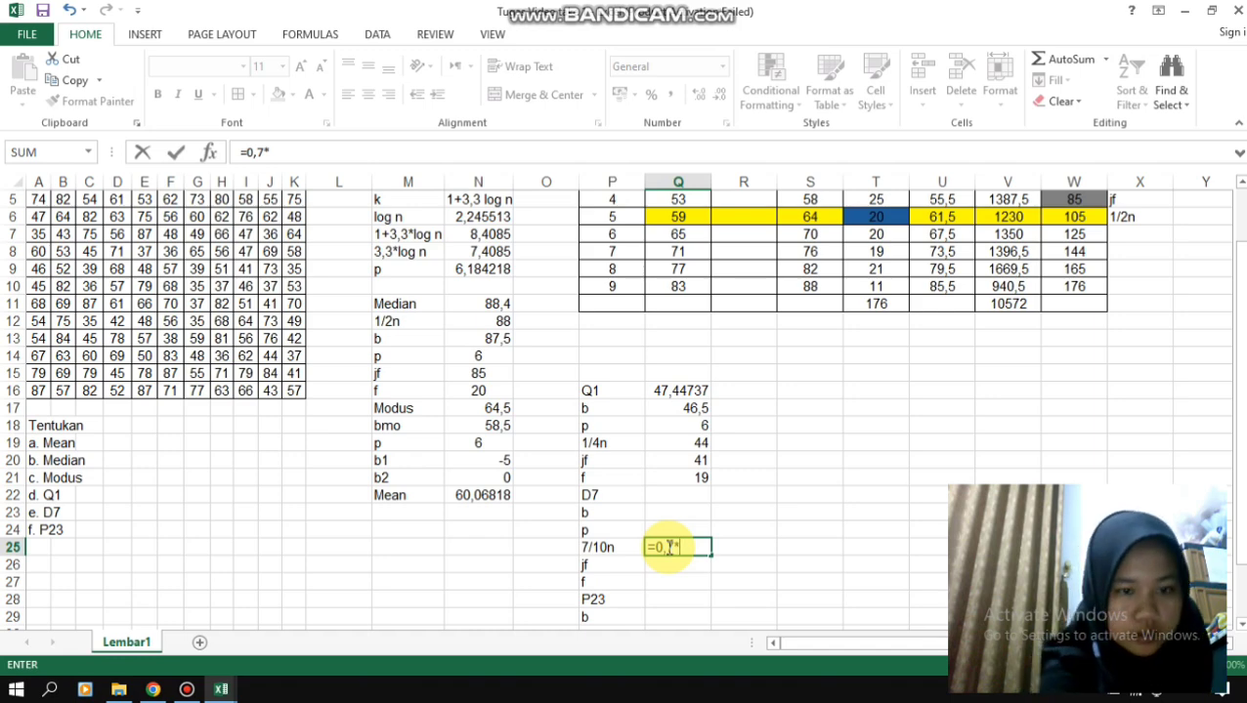
{"action": "type", "text": "176"}
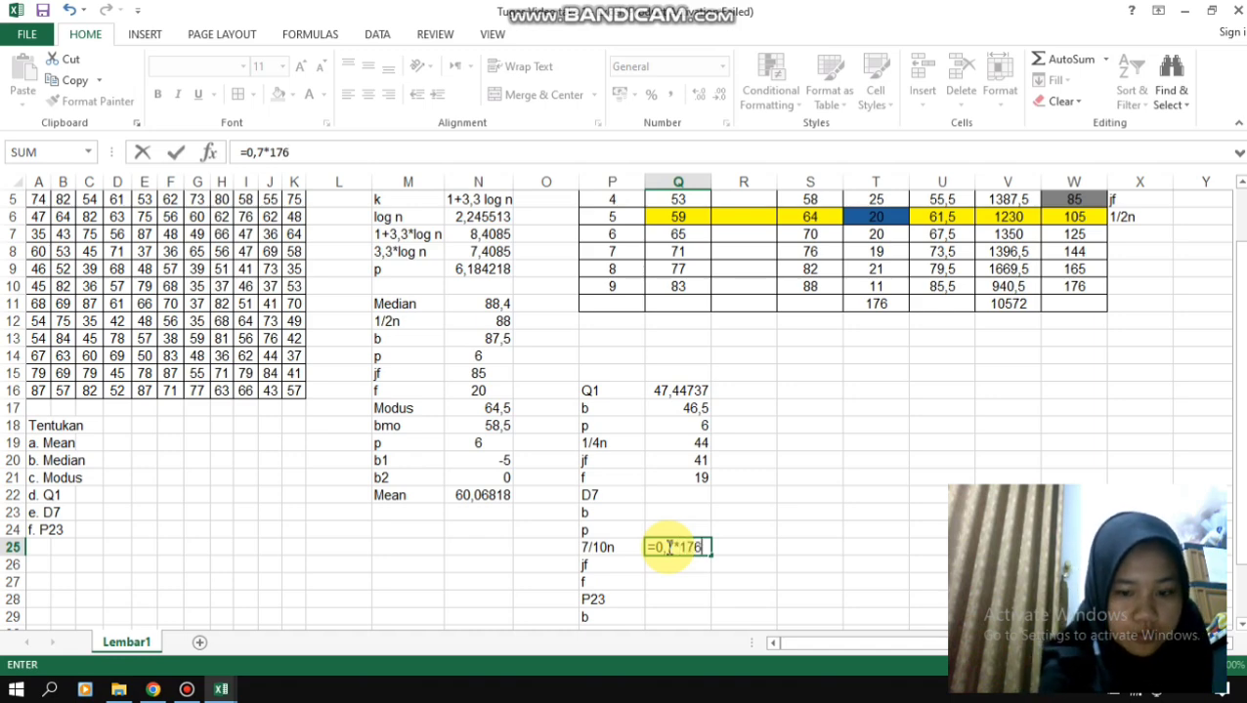
{"action": "key", "text": "Return"}
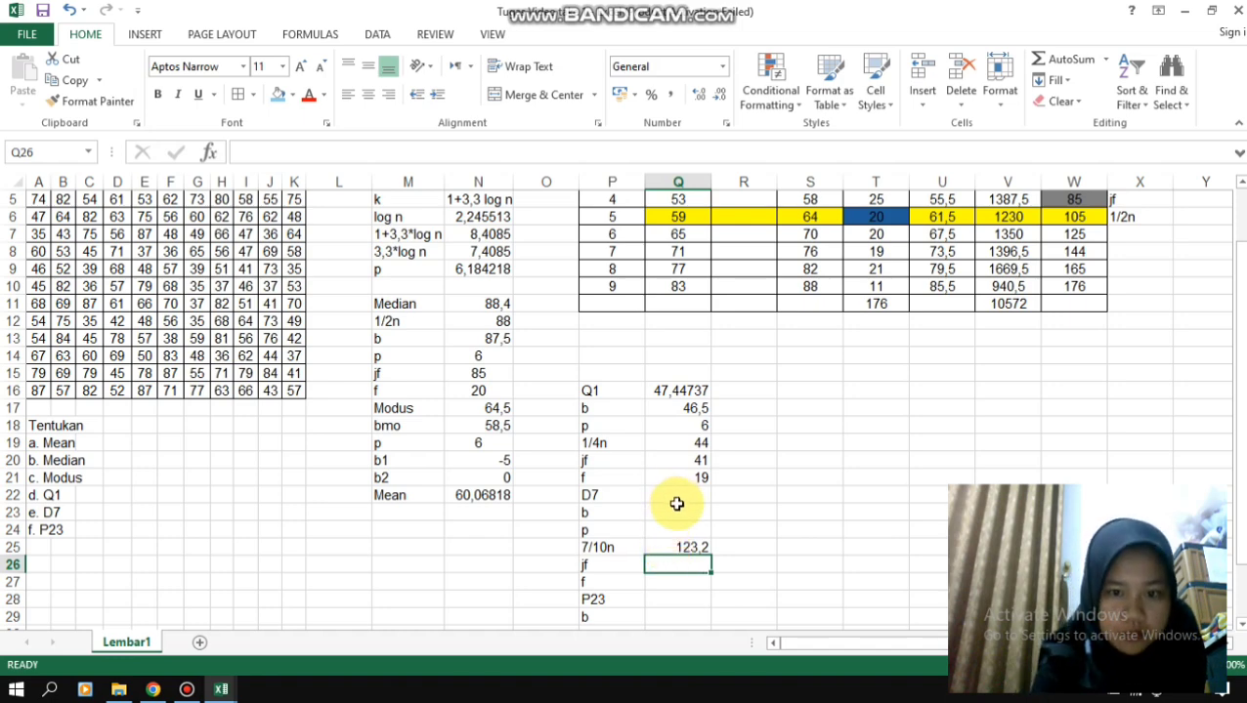
- Label the seventh class's row 7/10n in X8
{"action": "left_click", "coordinate": [677, 513]}
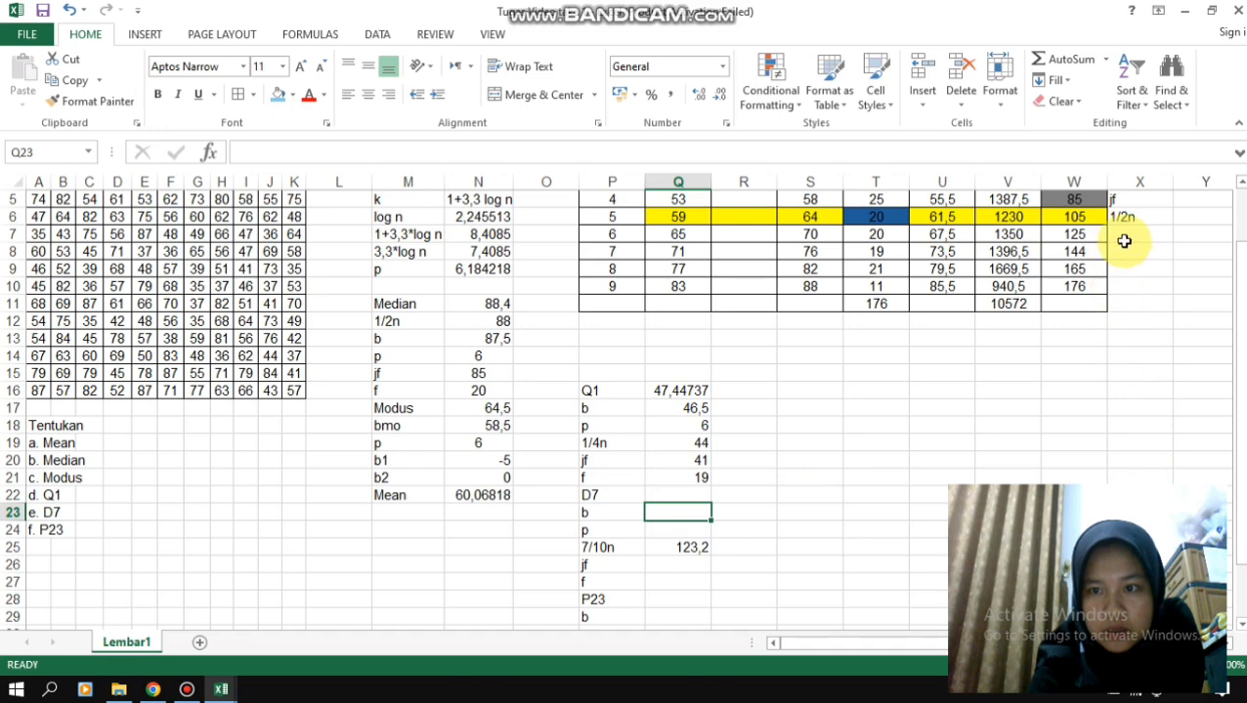
{"action": "left_click", "coordinate": [1119, 252]}
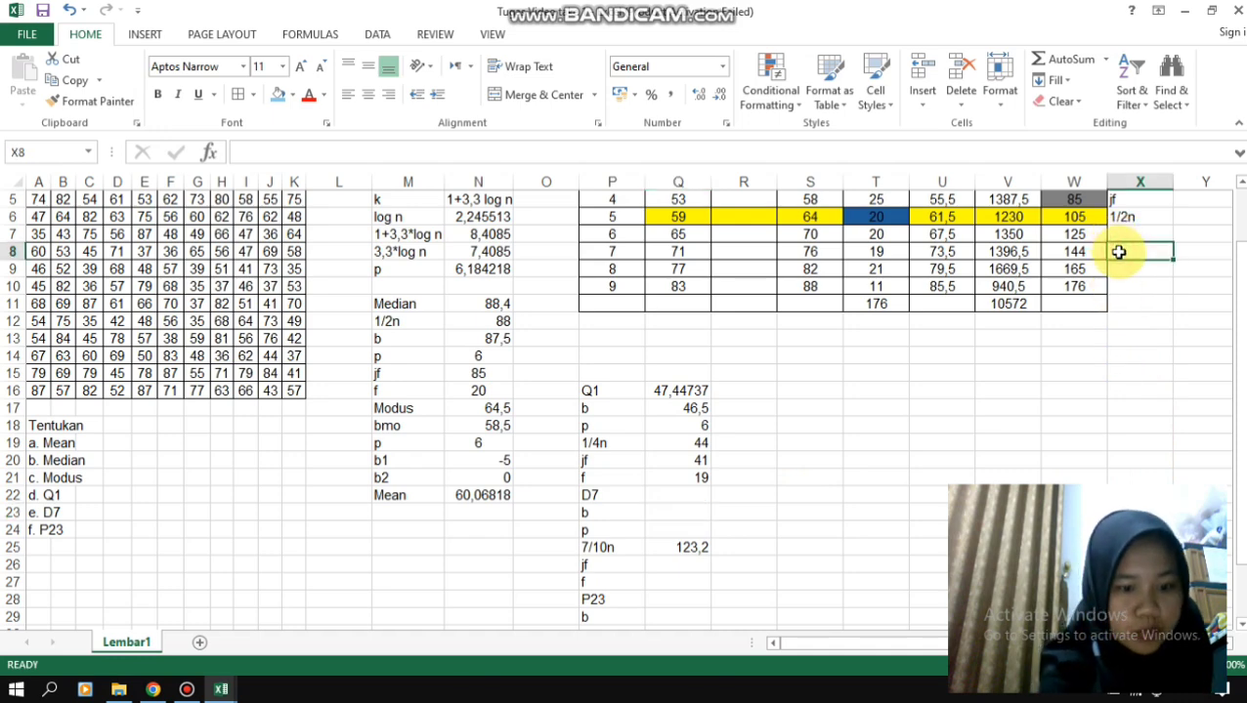
{"action": "type", "text": "7/1"}
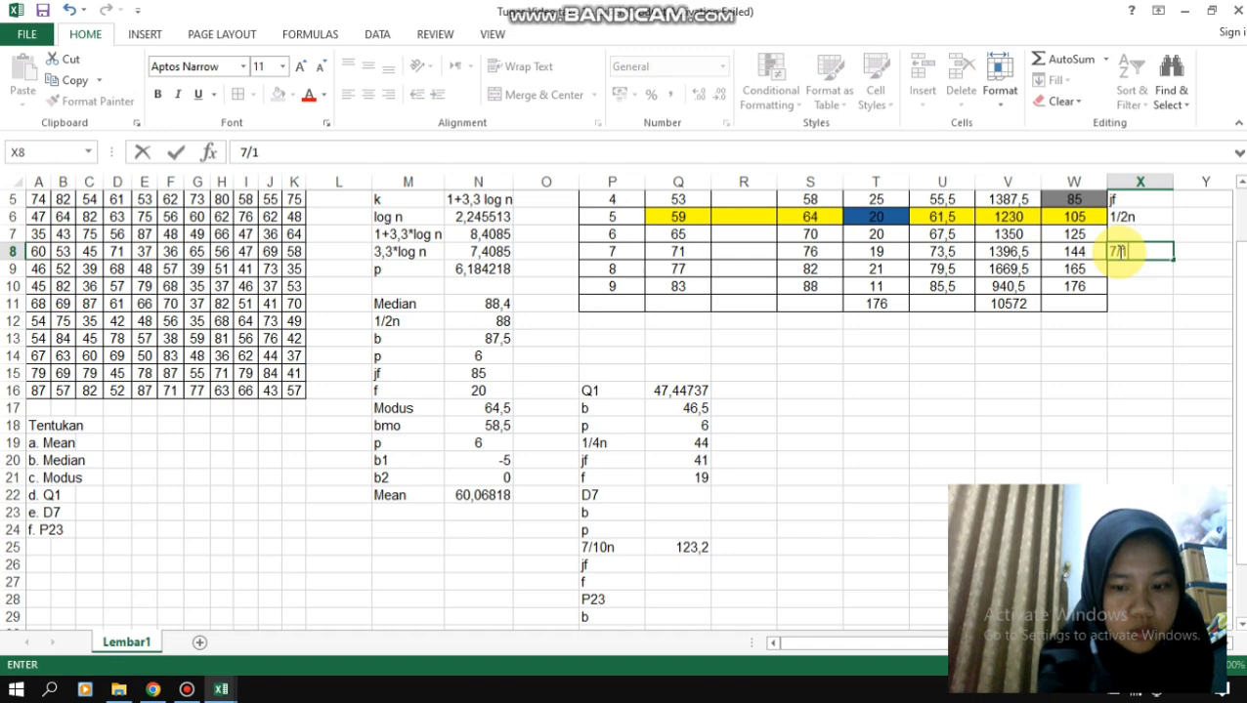
{"action": "type", "text": "0n"}
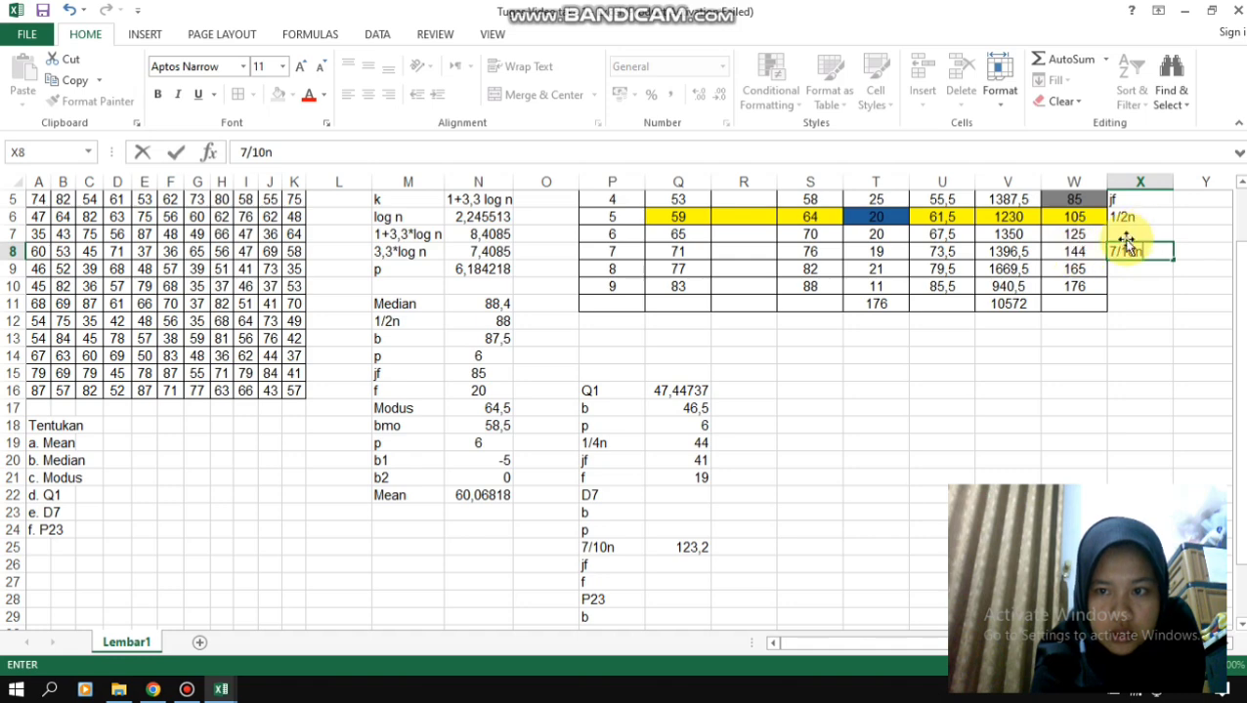
- Label the sixth class's row 7/10n in X7 and clear the misplaced label in X8
{"action": "left_click", "coordinate": [1125, 236]}
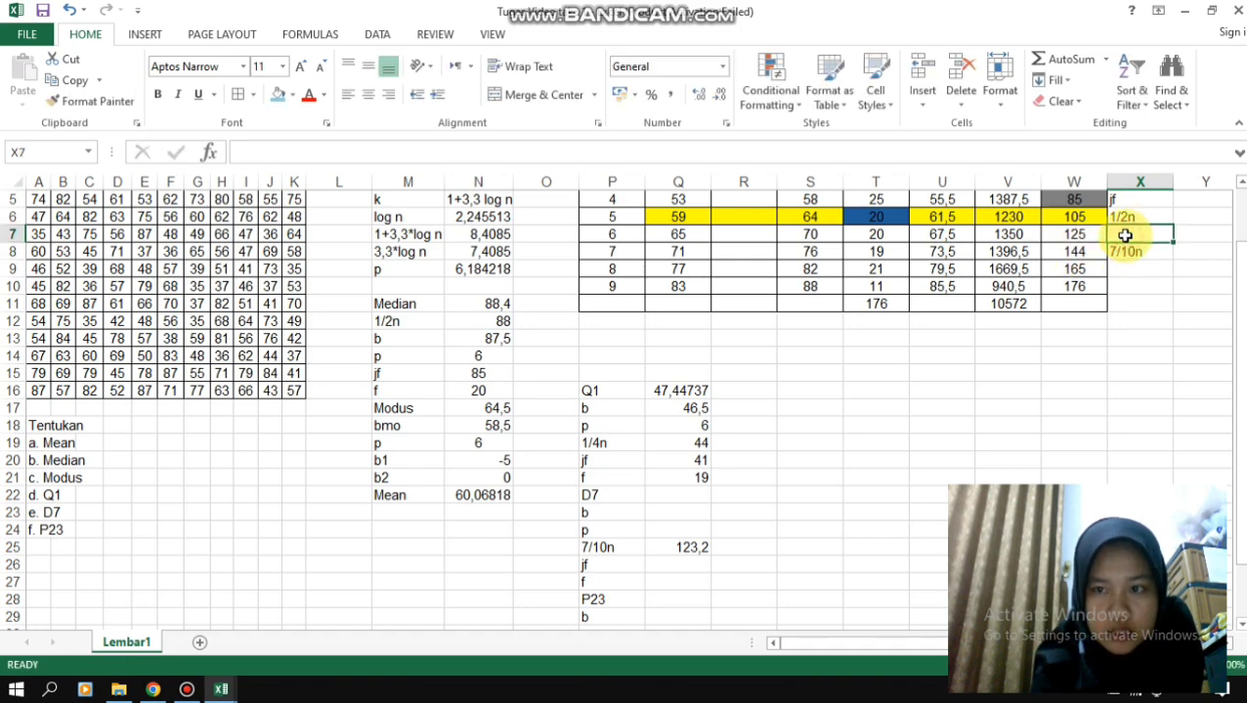
{"action": "type", "text": "7/"}
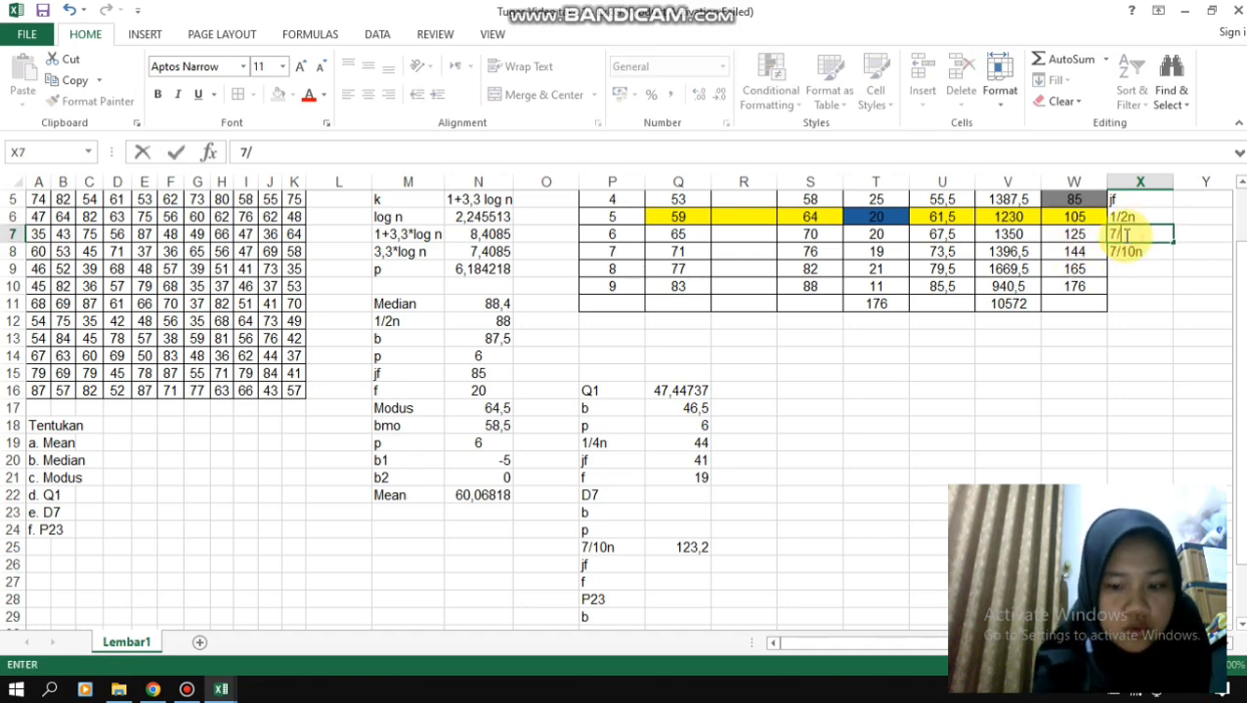
{"action": "type", "text": "10"}
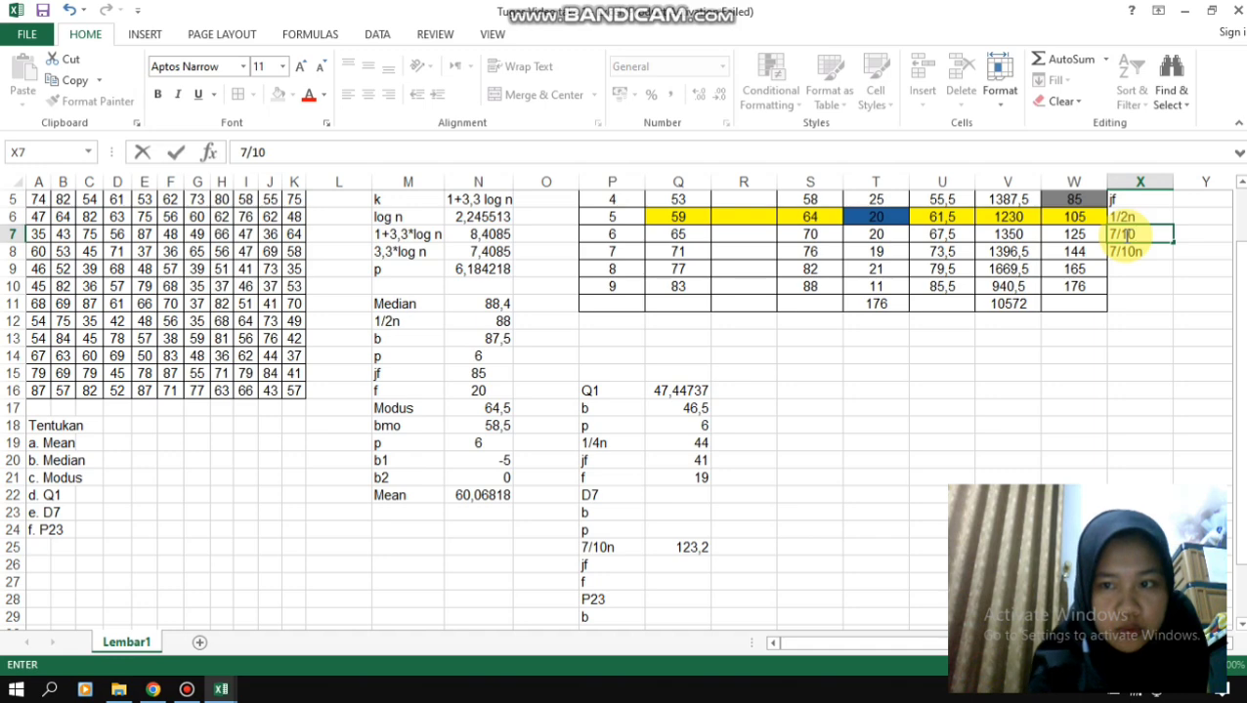
{"action": "type", "text": "n"}
{"action": "key", "text": "BackSpace"}
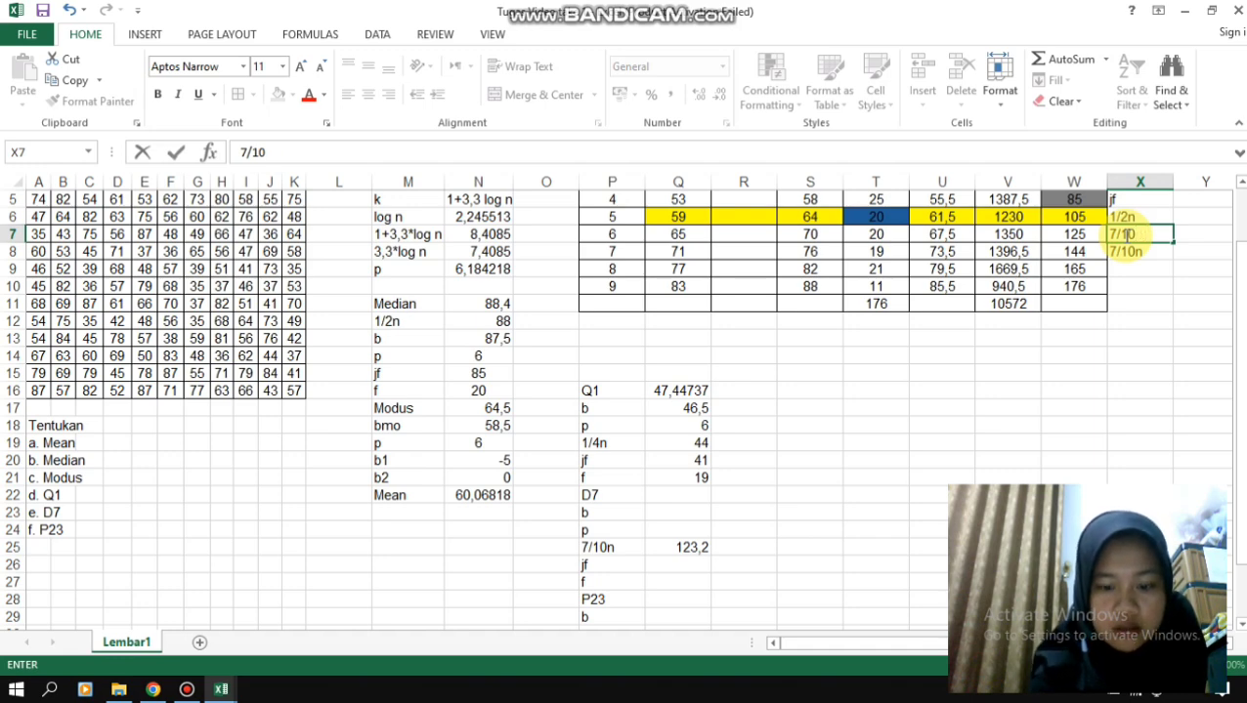
{"action": "type", "text": "n"}
{"action": "left_click", "coordinate": [1131, 250]}
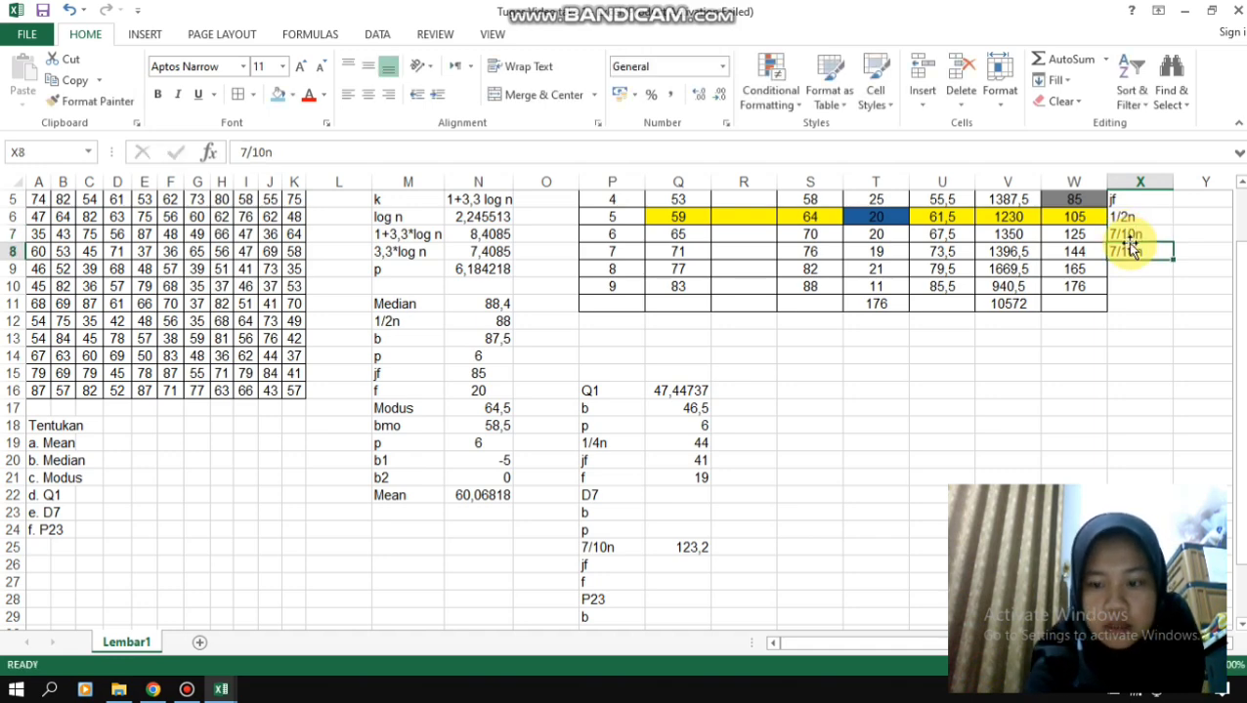
{"action": "key", "text": "BackSpace"}
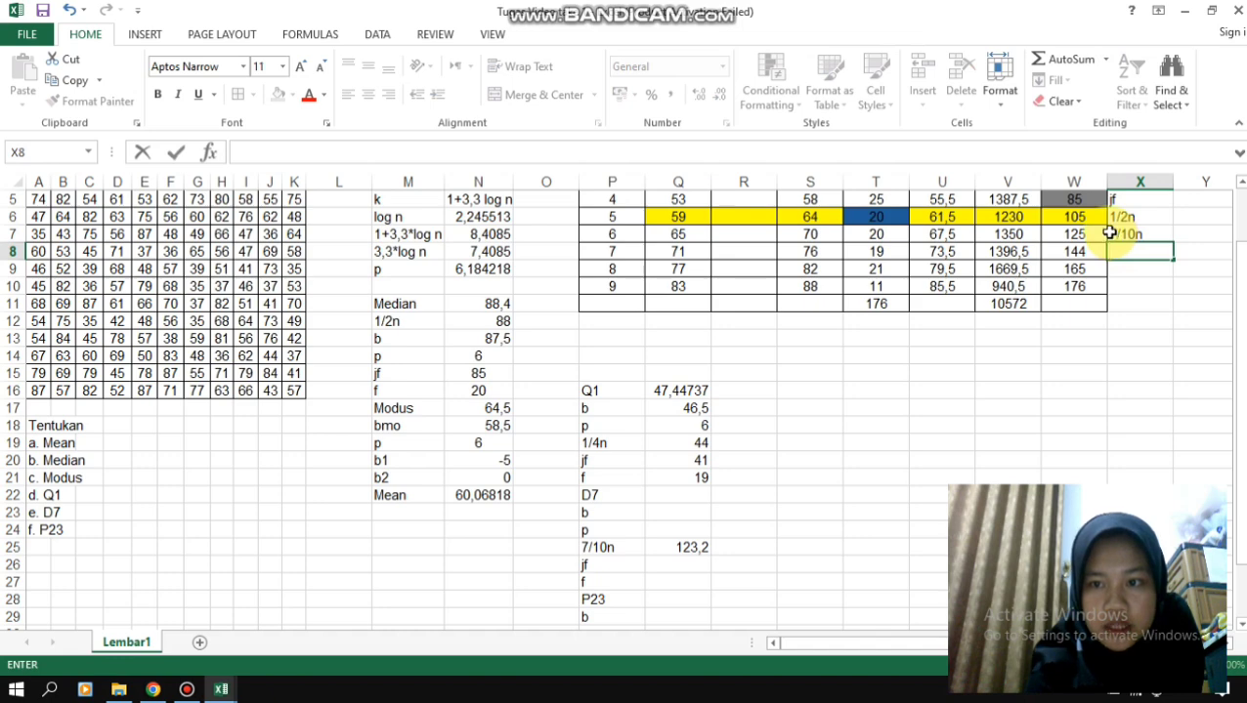
- Fill the sixth class's row, Q7:W7, with red to mark it as the D7 class
{"action": "left_click_drag", "start_coordinate": [1102, 233], "coordinate": [682, 234]}
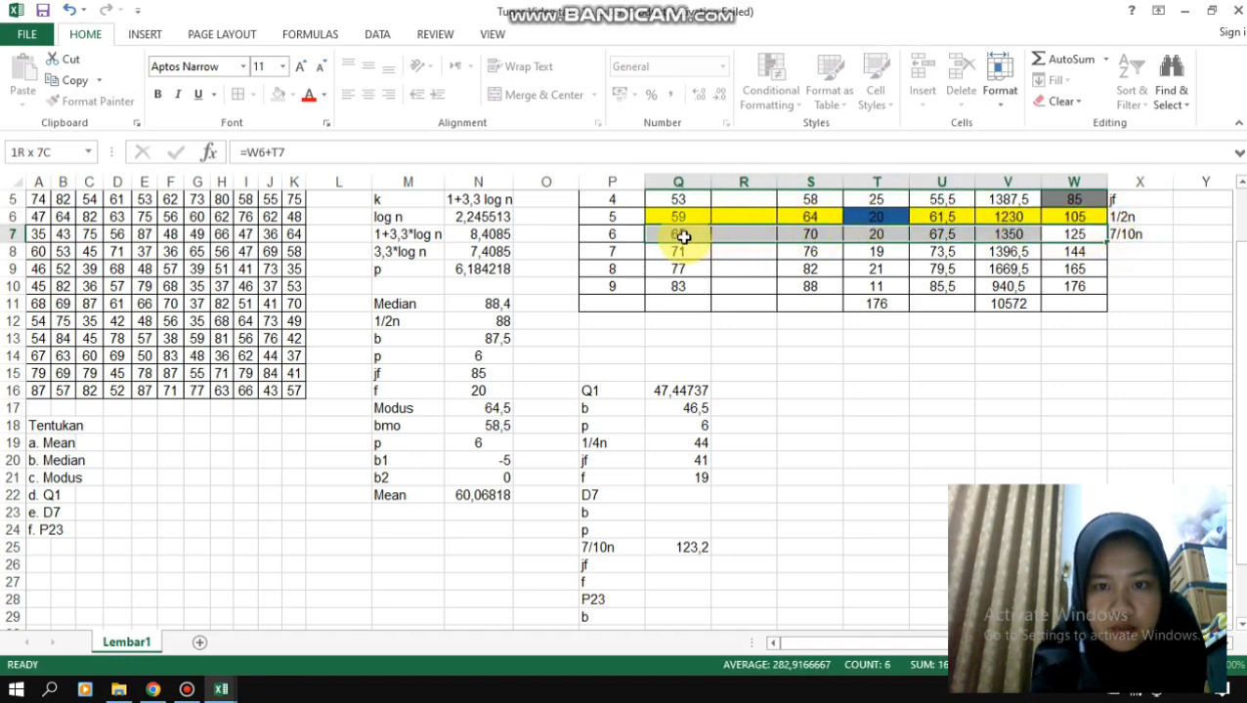
{"action": "left_click", "coordinate": [294, 94]}
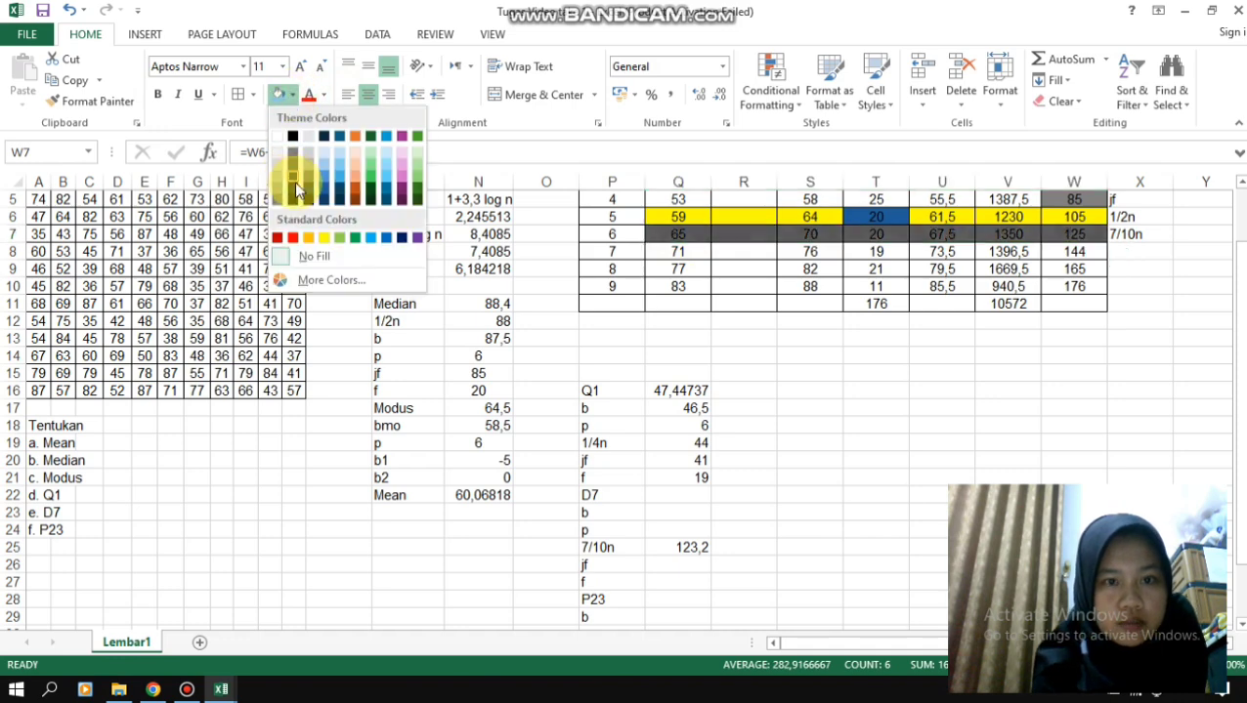
{"action": "left_click", "coordinate": [292, 238]}
{"action": "left_click", "coordinate": [988, 362]}
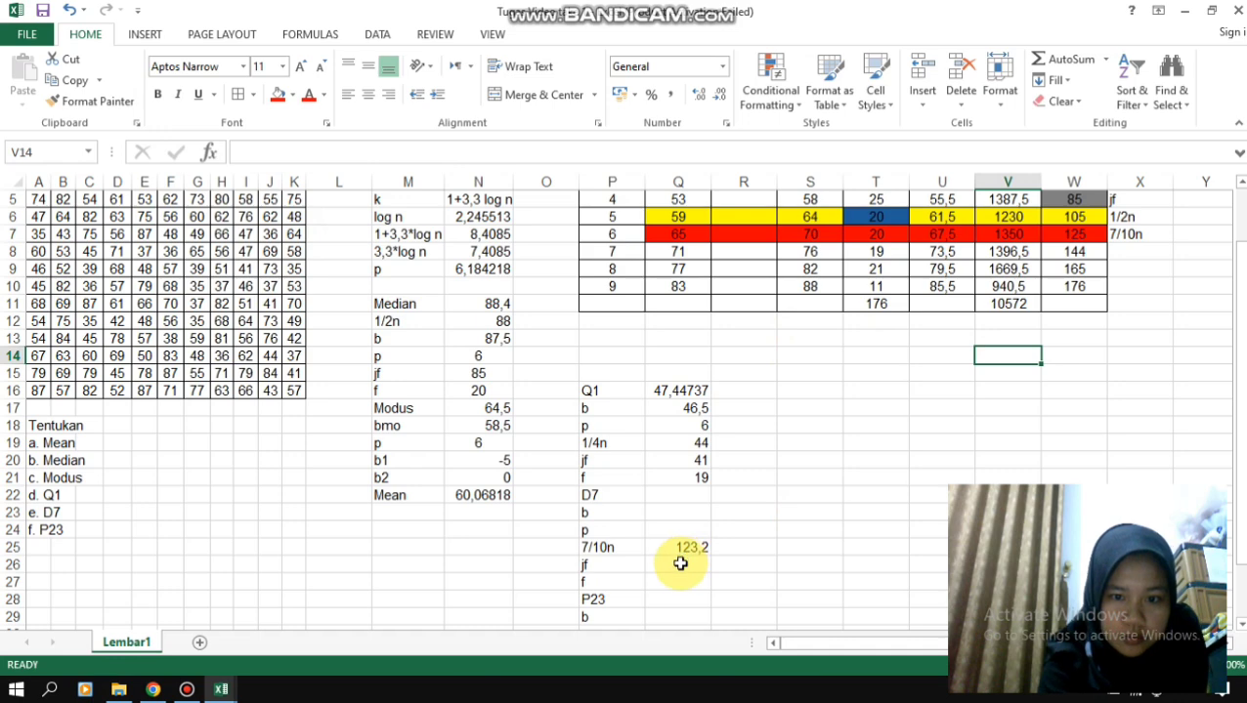
{"action": "left_click", "coordinate": [681, 515]}
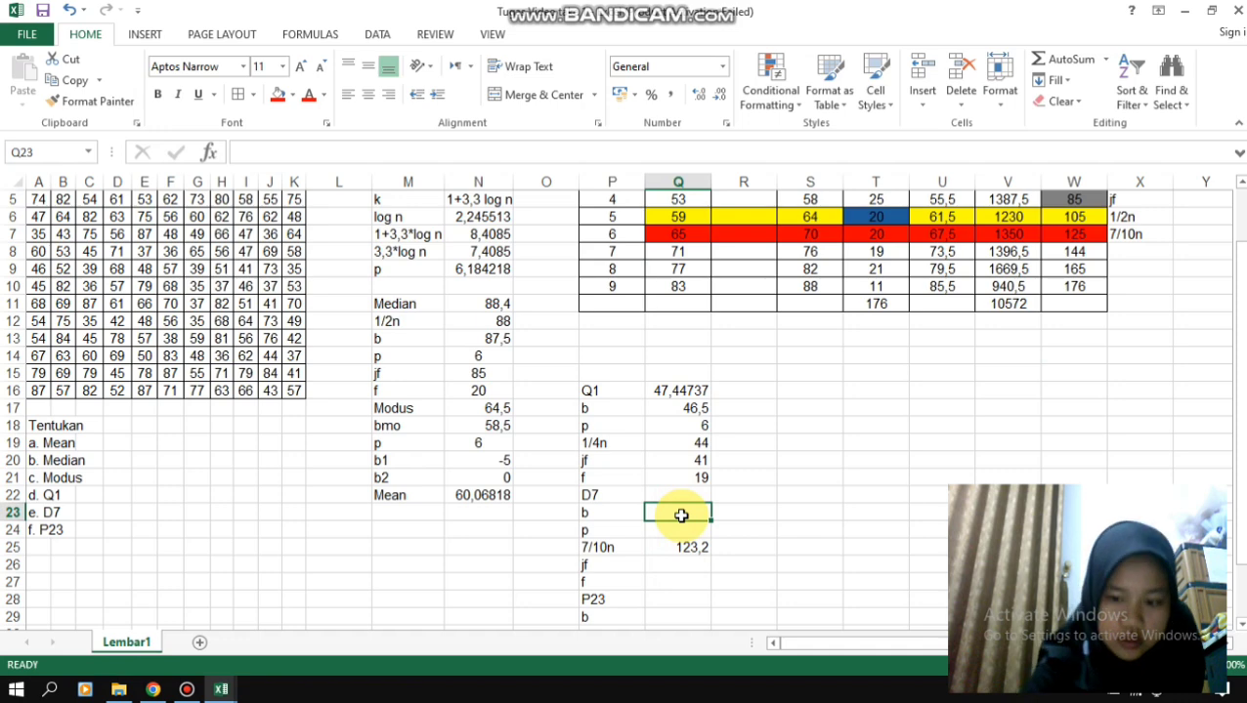
{"action": "type", "text": "="}
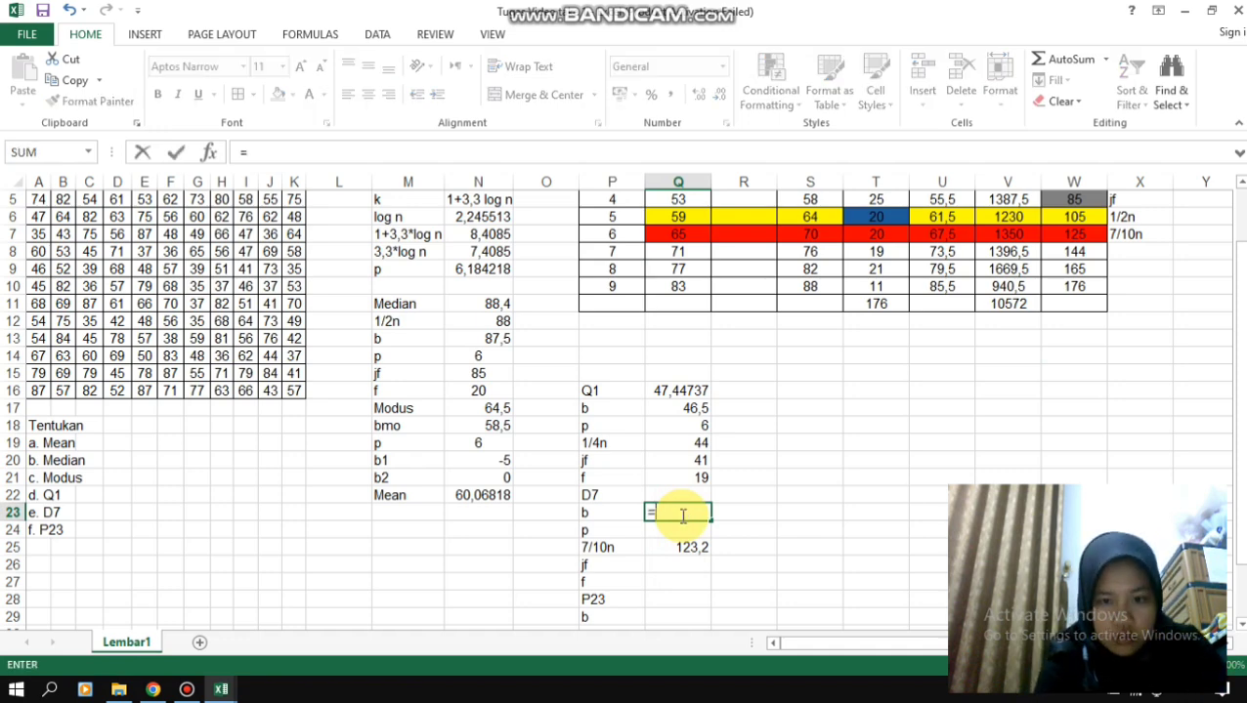
{"action": "left_click", "coordinate": [681, 566]}
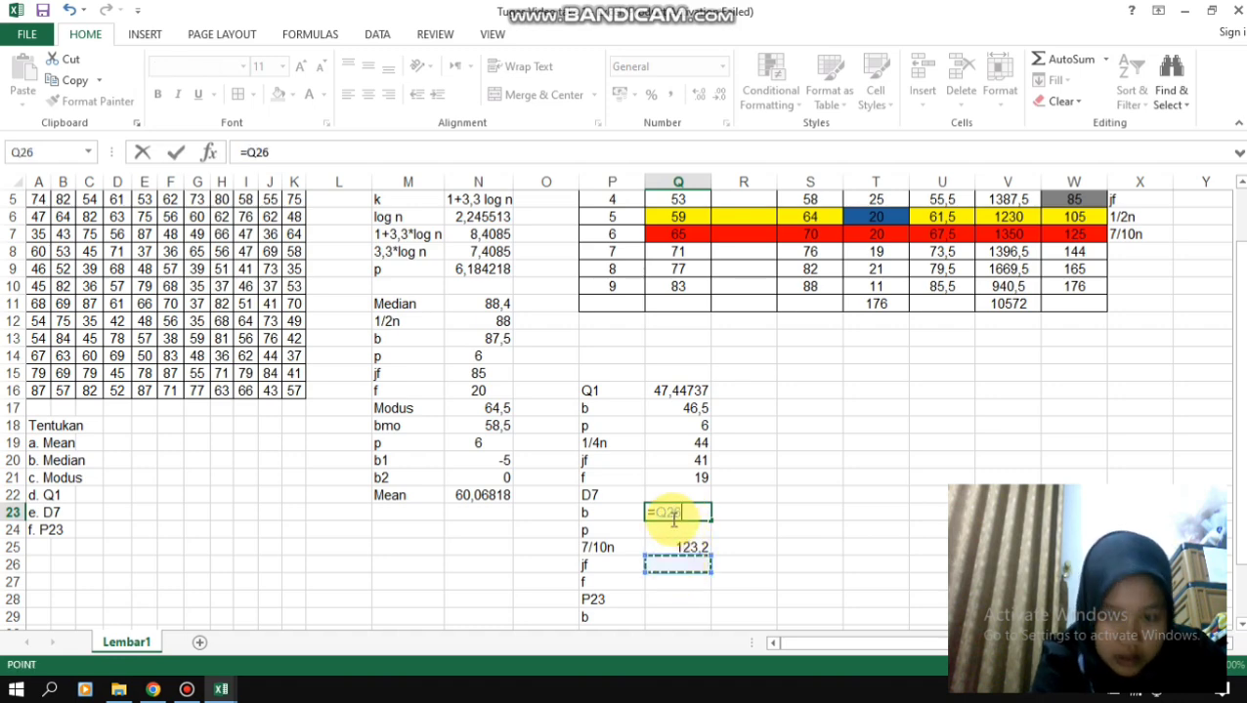
{"action": "key", "text": "BackSpace"}
{"action": "key", "text": "BackSpace"}
{"action": "key", "text": "BackSpace"}
{"action": "key", "text": "BackSpace"}
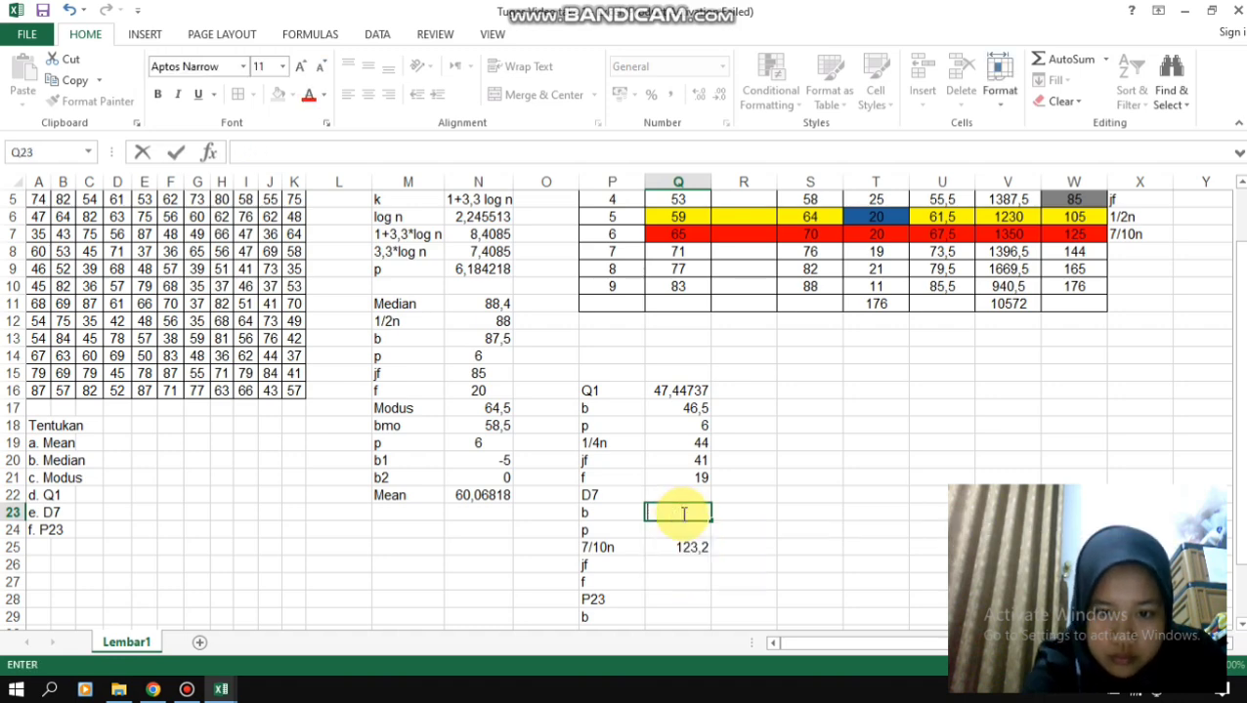
- Enter 105 as the D7 value jf in Q26 and the sixth class's frequency, 20, as f in Q27
{"action": "left_click", "coordinate": [685, 565]}
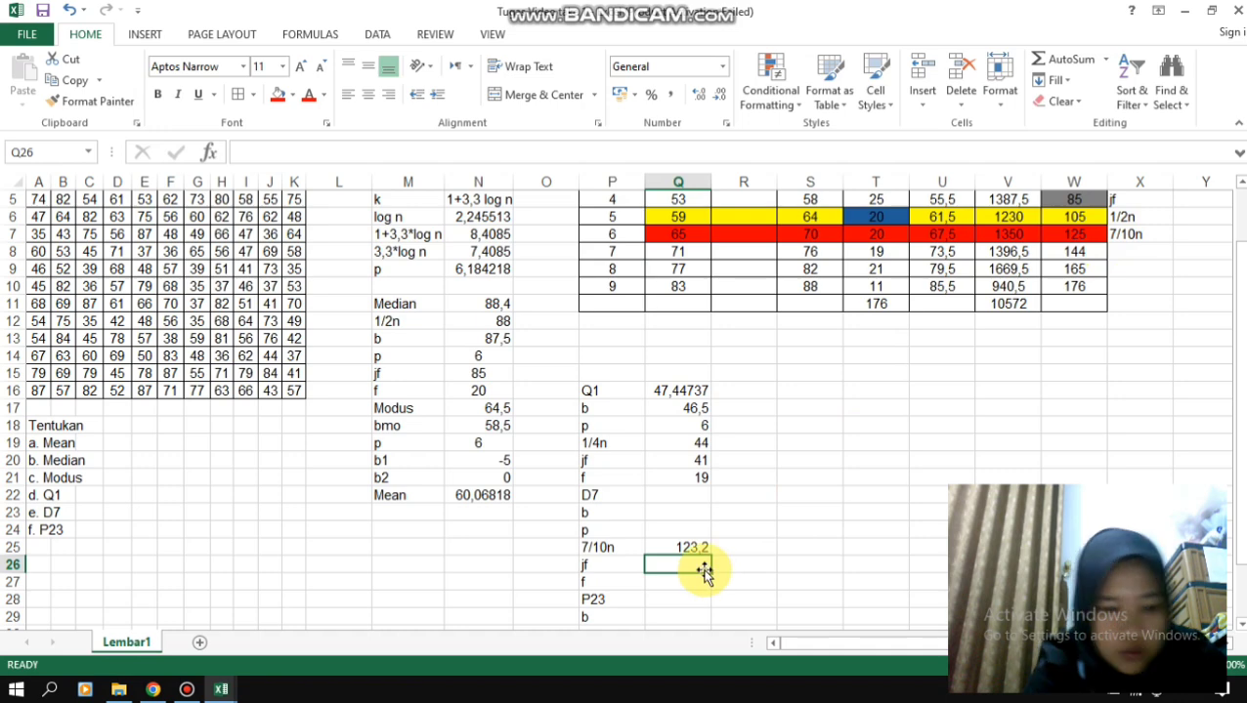
{"action": "type", "text": "105"}
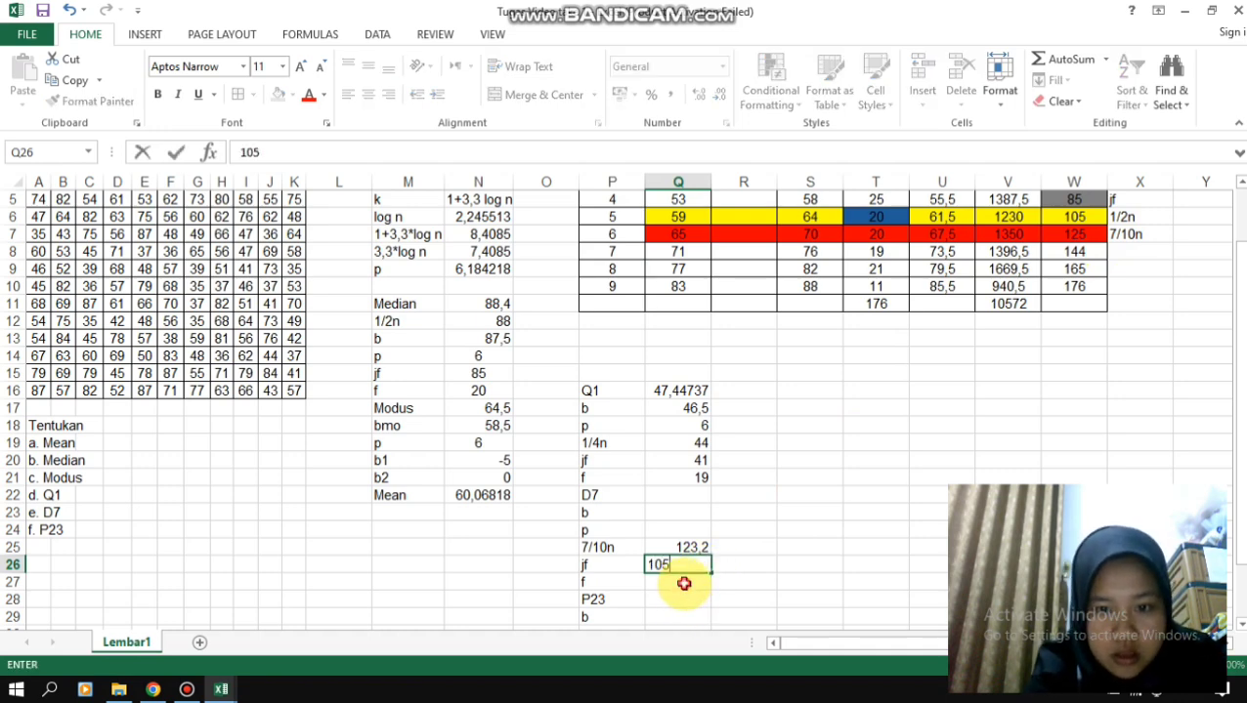
{"action": "left_click", "coordinate": [682, 584]}
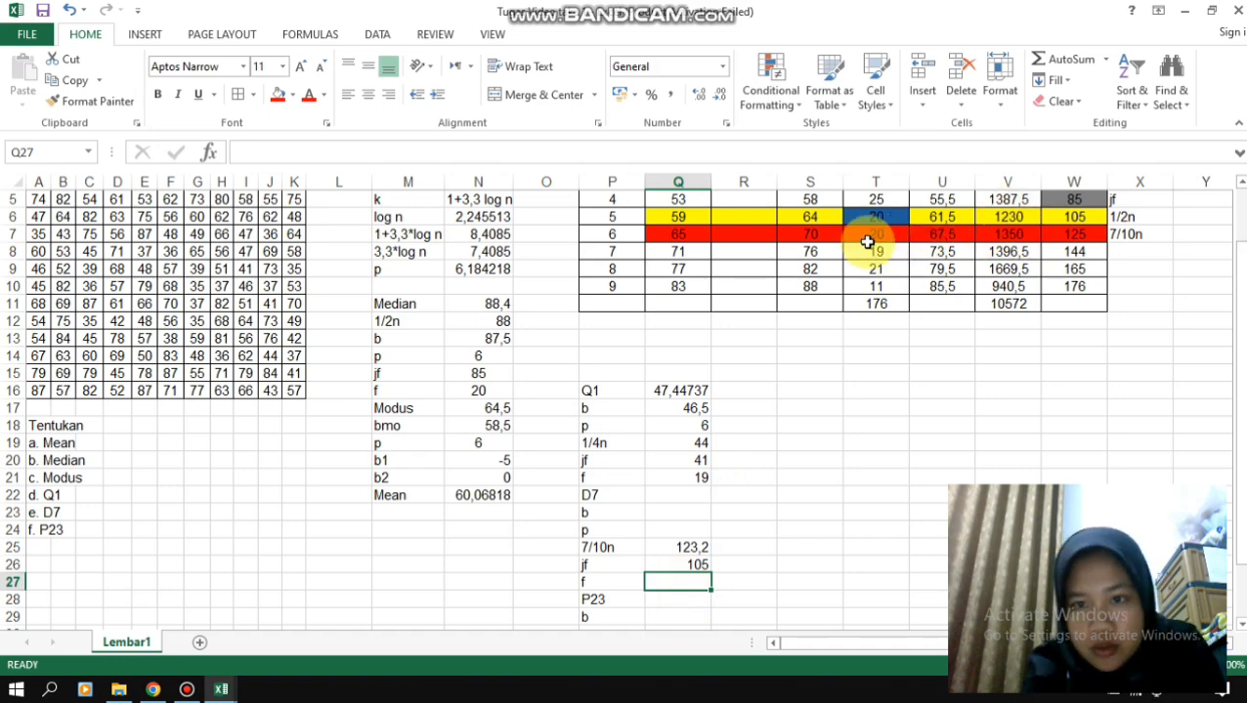
{"action": "left_click", "coordinate": [868, 232]}
{"action": "left_click", "coordinate": [682, 580]}
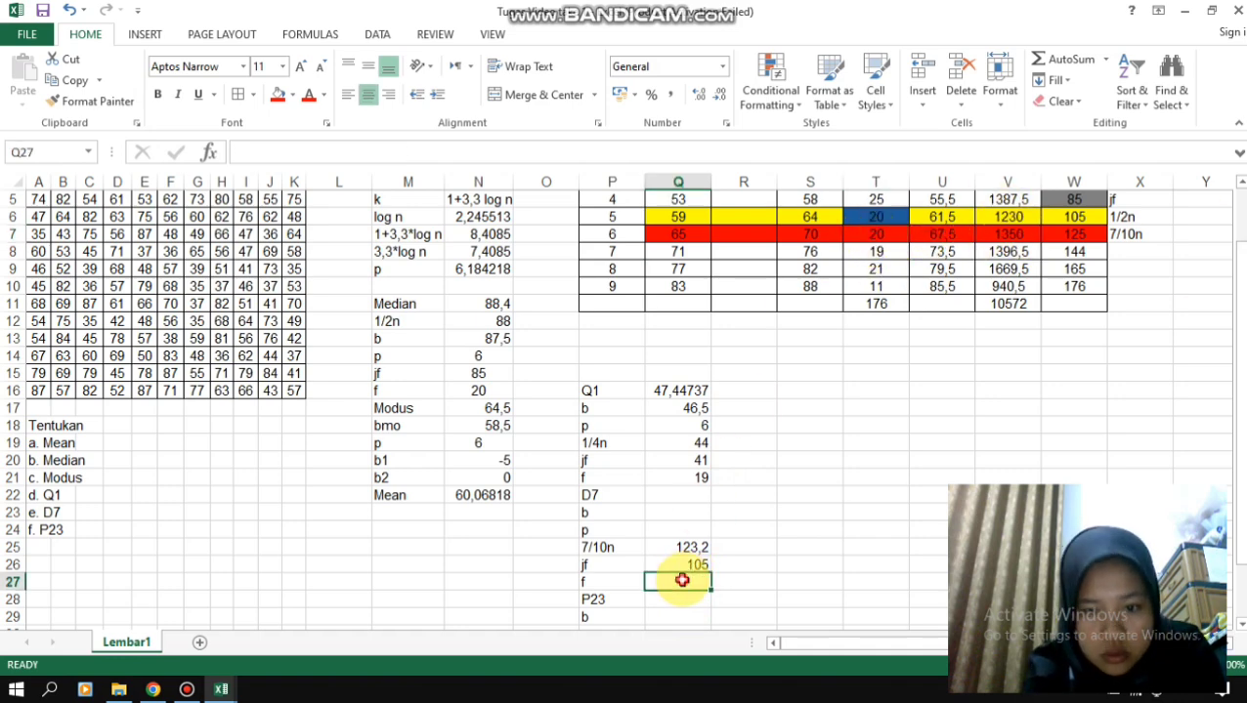
{"action": "type", "text": "20"}
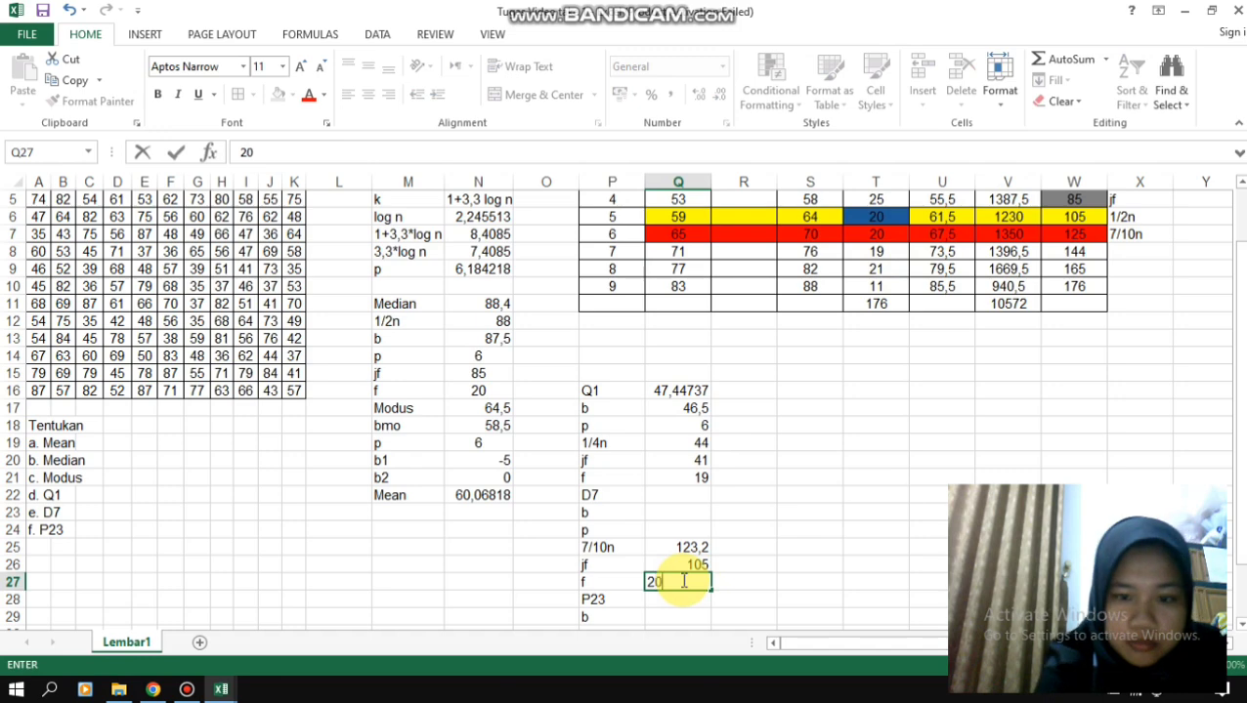
- Enter the class length 6 as the D7 value p in Q24
{"action": "left_click", "coordinate": [684, 529]}
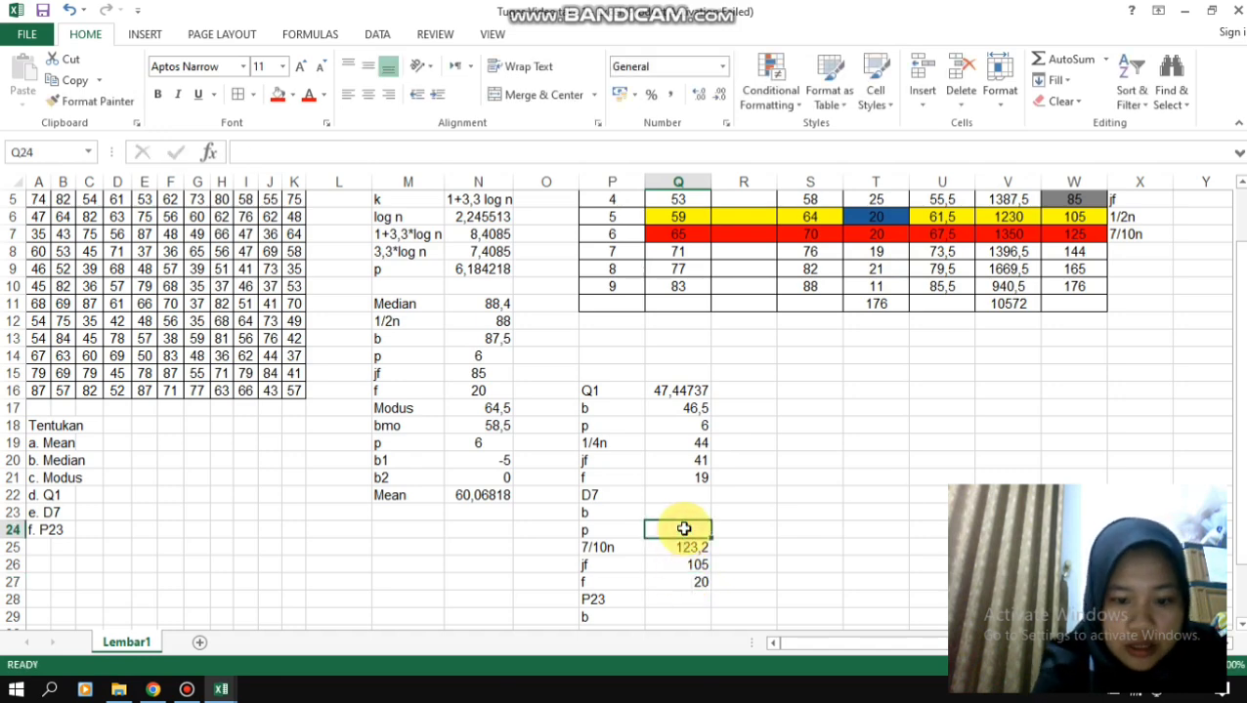
{"action": "type", "text": "6"}
{"action": "left_click", "coordinate": [674, 502]}
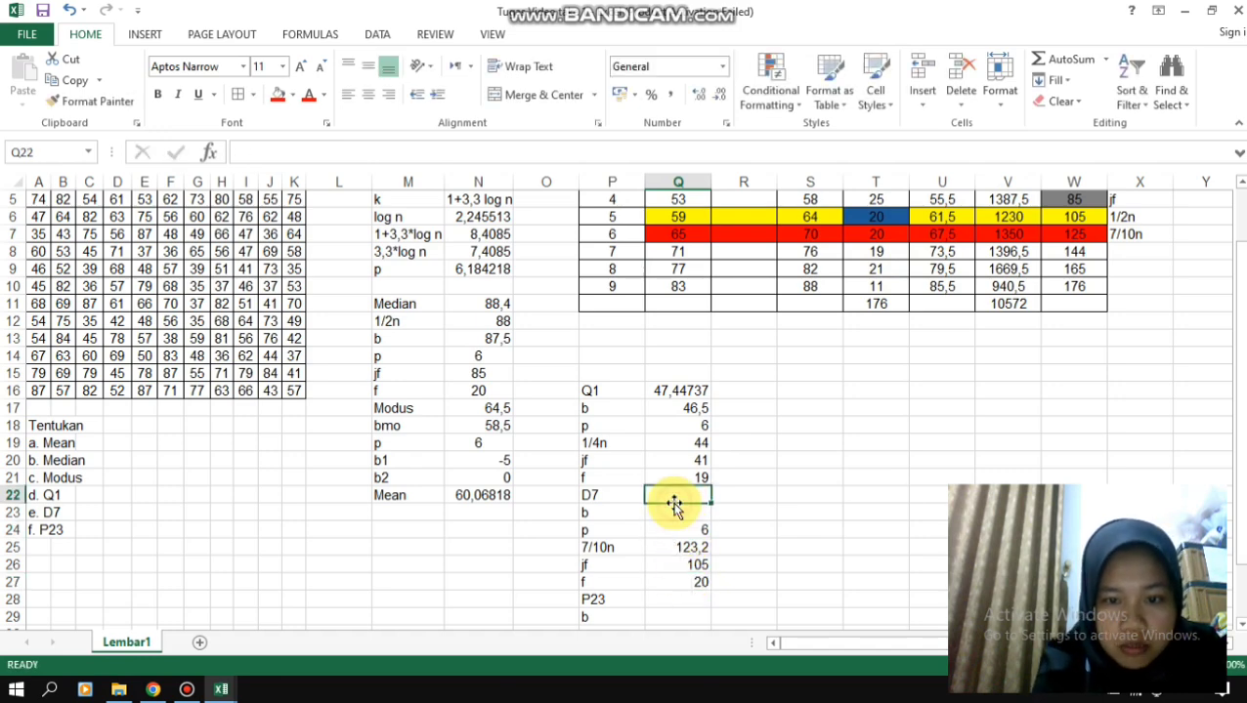
- Calculate the D7 lower boundary b in Q23 with the formula =Q7-0,5
{"action": "left_click", "coordinate": [675, 513]}
{"action": "type", "text": "="}
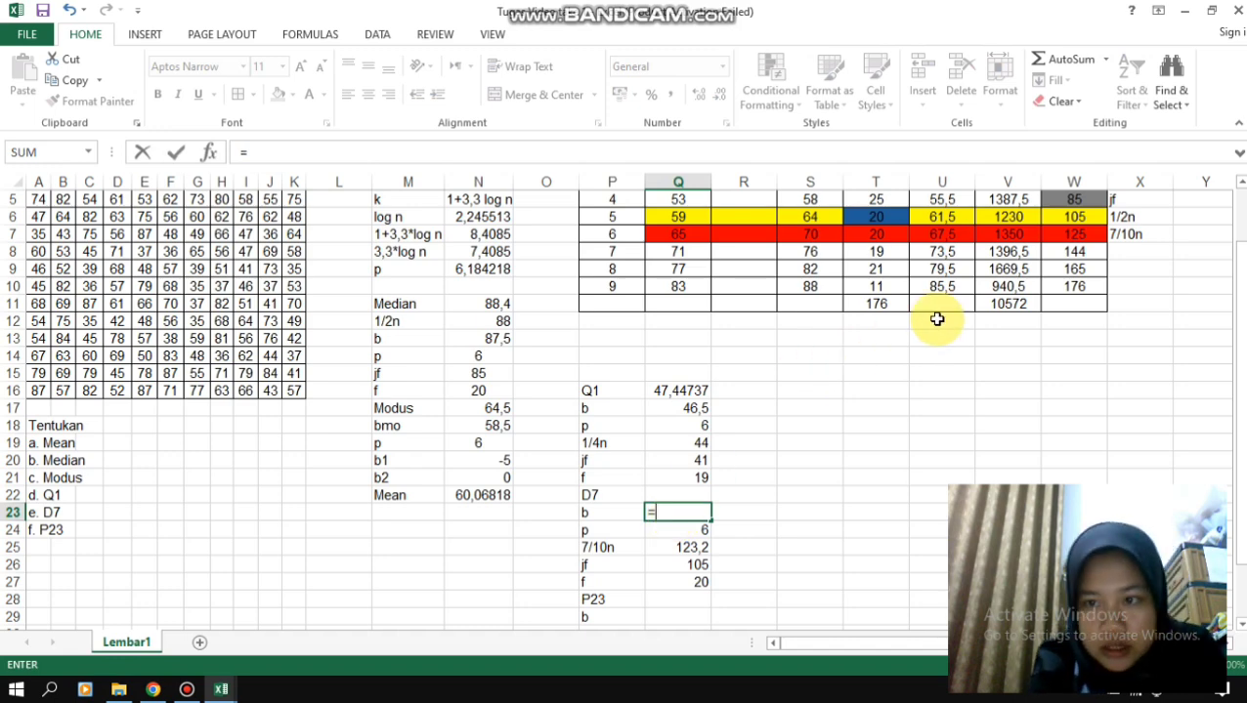
{"action": "left_click", "coordinate": [699, 240]}
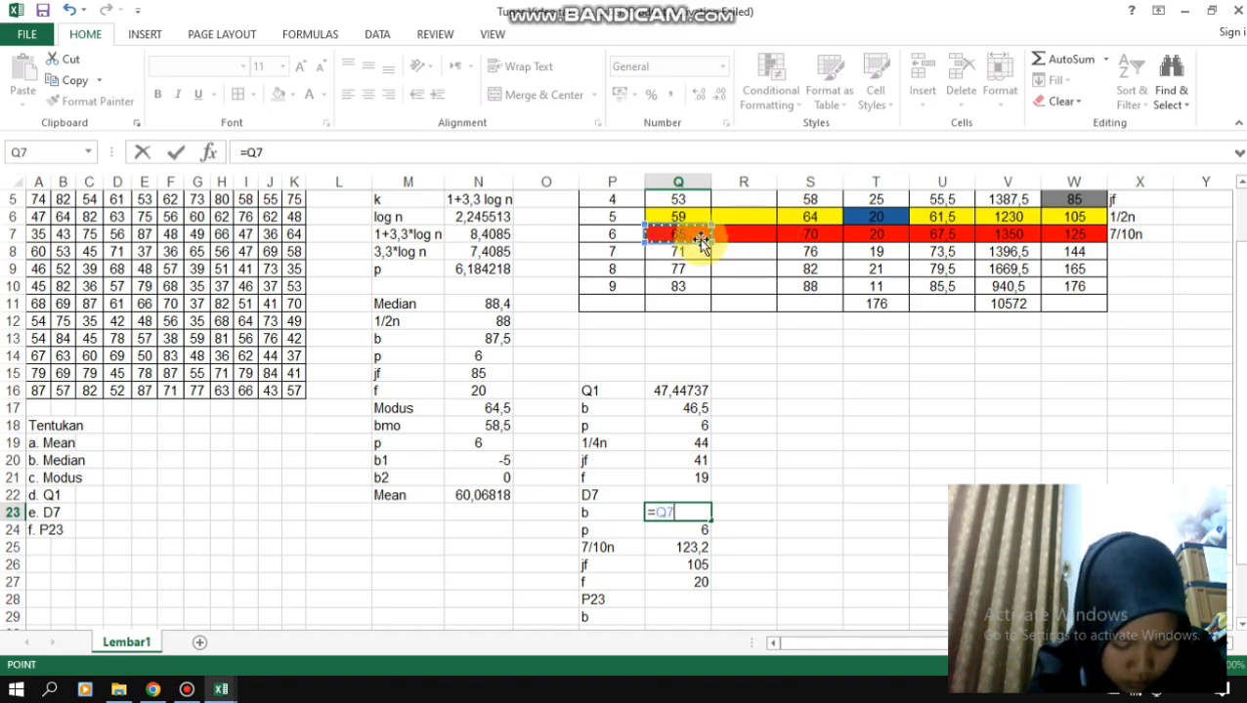
{"action": "type", "text": "-0,5"}
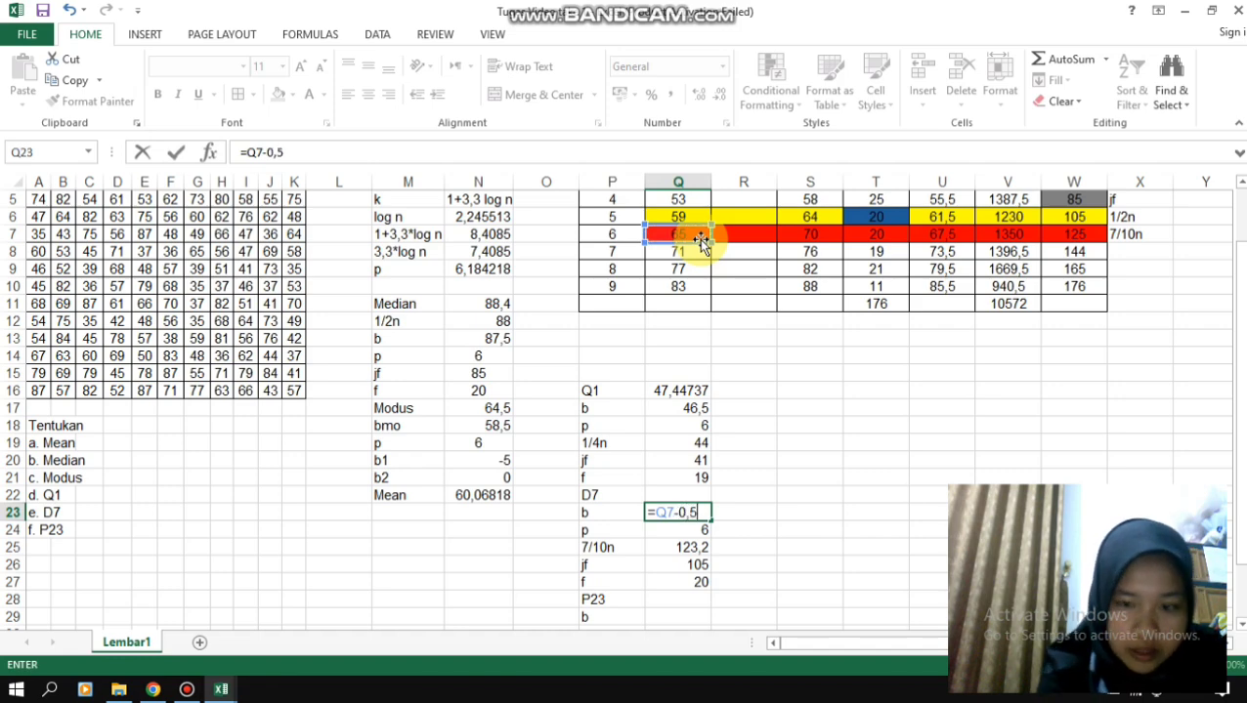
{"action": "key", "text": "Return"}
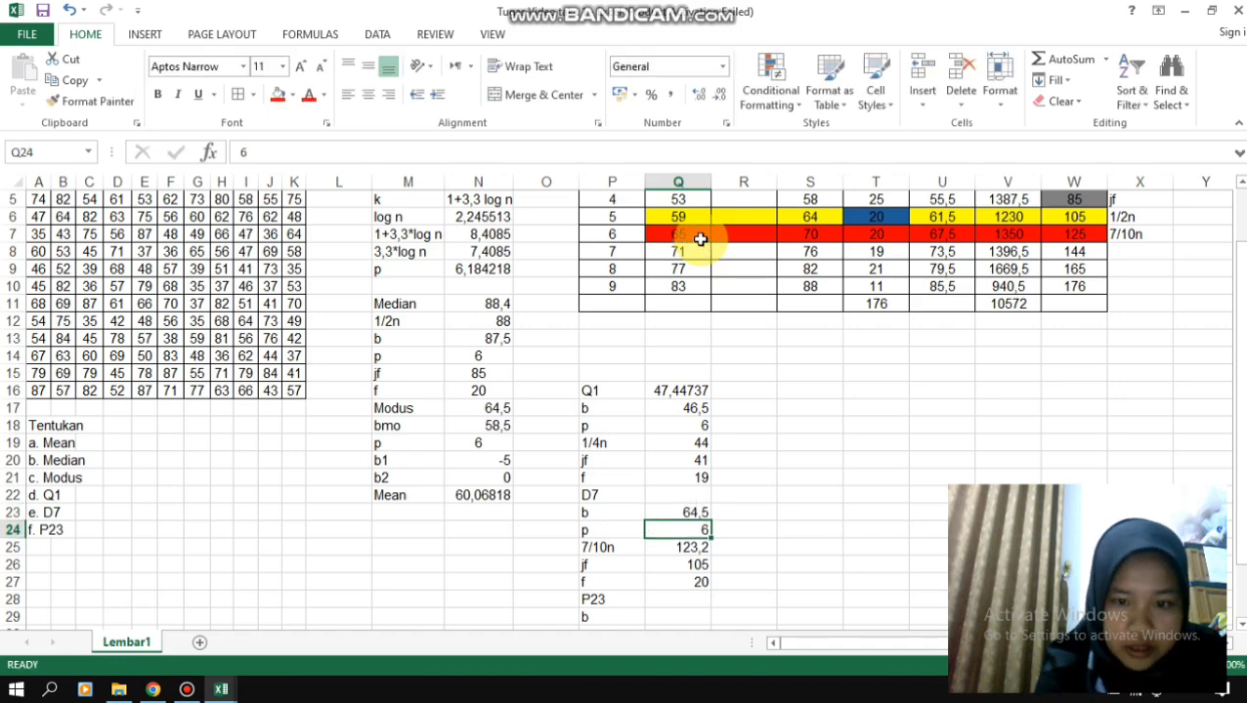
- Calculate D7 in Q22 with the formula =(Q23+((Q25-Q26)/Q27)*Q24)
{"action": "left_click", "coordinate": [678, 493]}
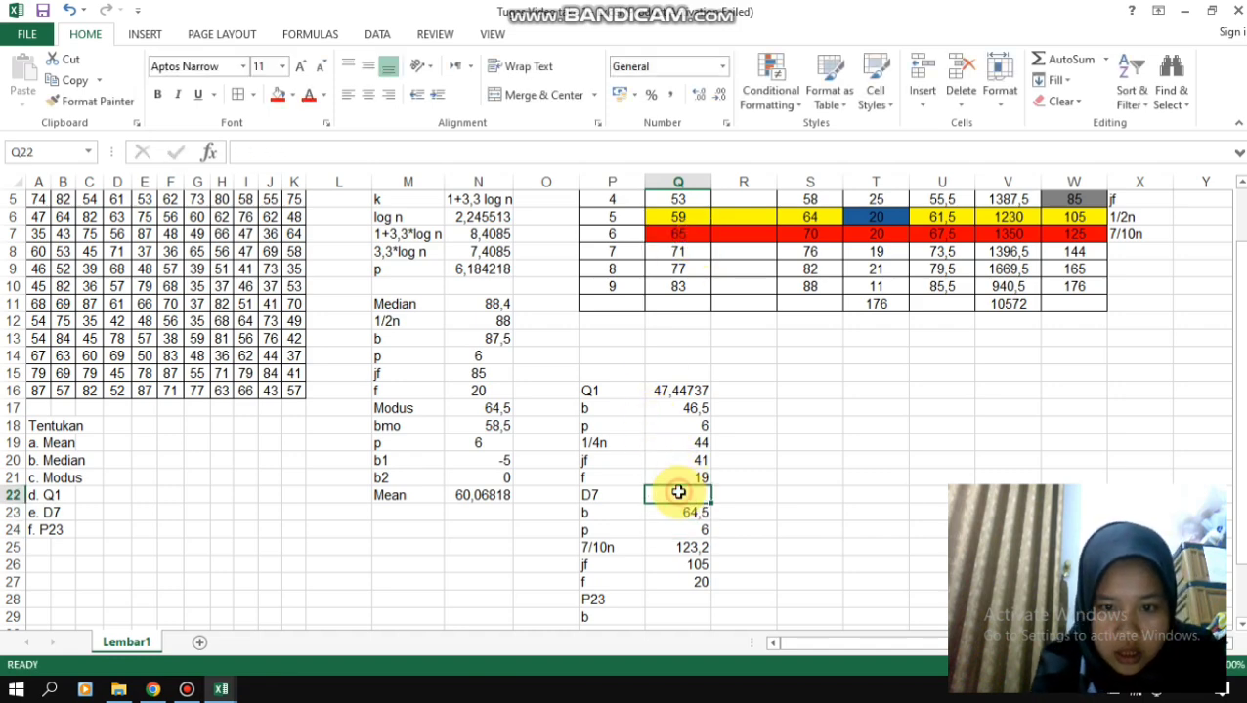
{"action": "type", "text": "="}
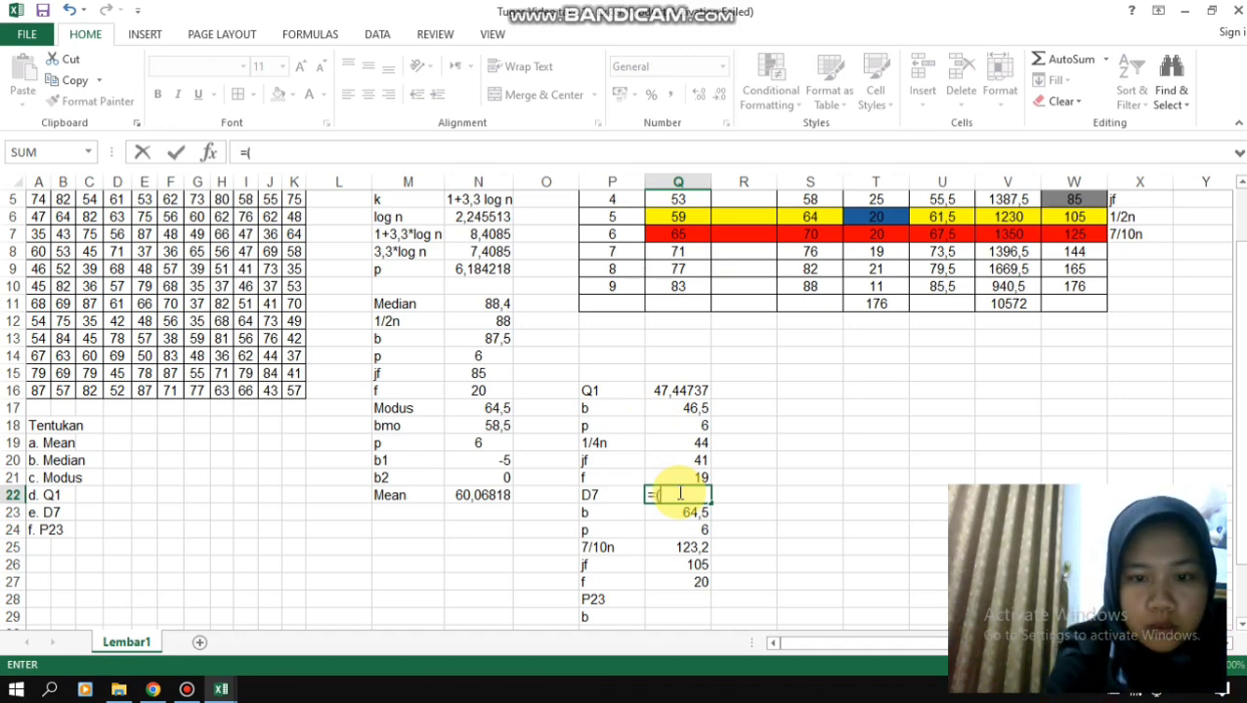
{"action": "type", "text": "("}
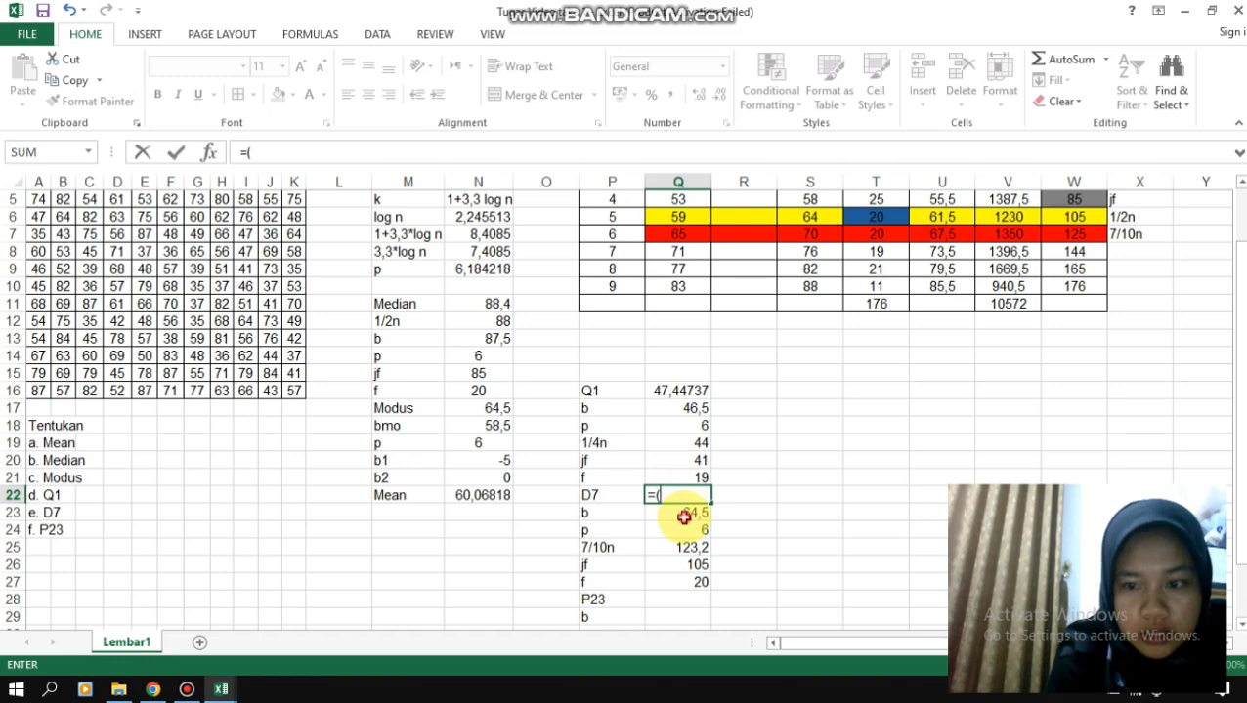
{"action": "left_click", "coordinate": [685, 518]}
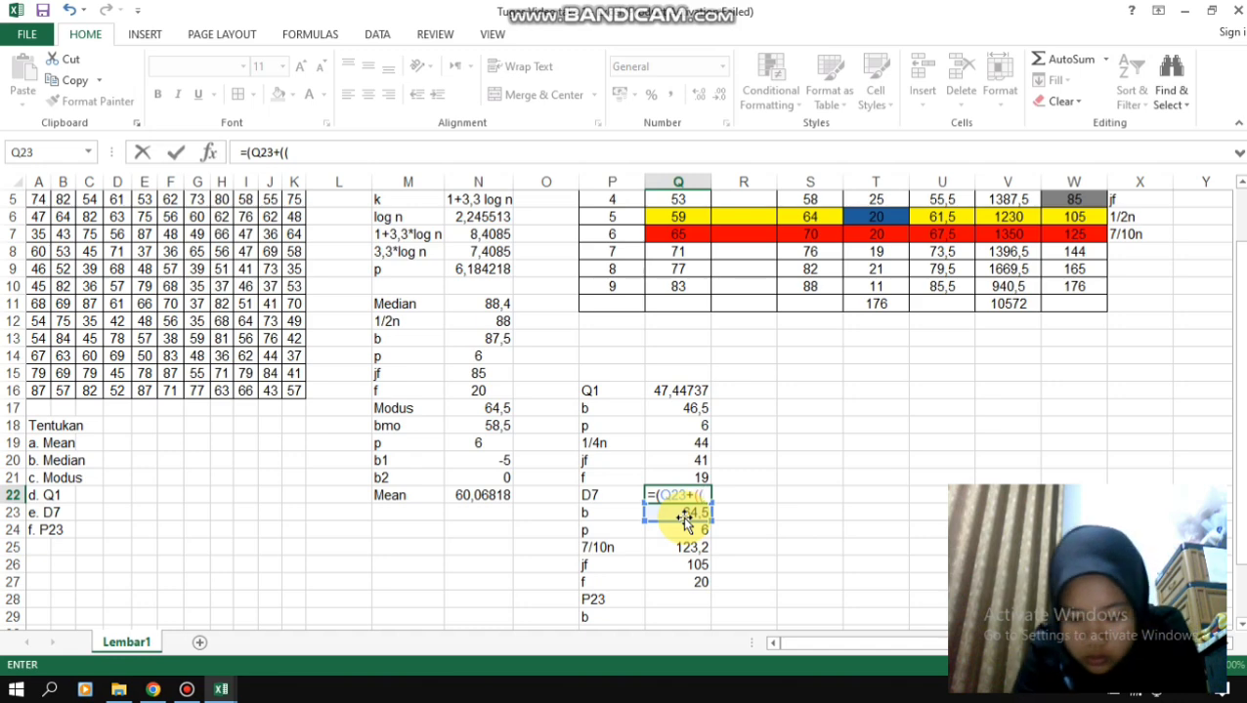
{"action": "left_click", "coordinate": [691, 549]}
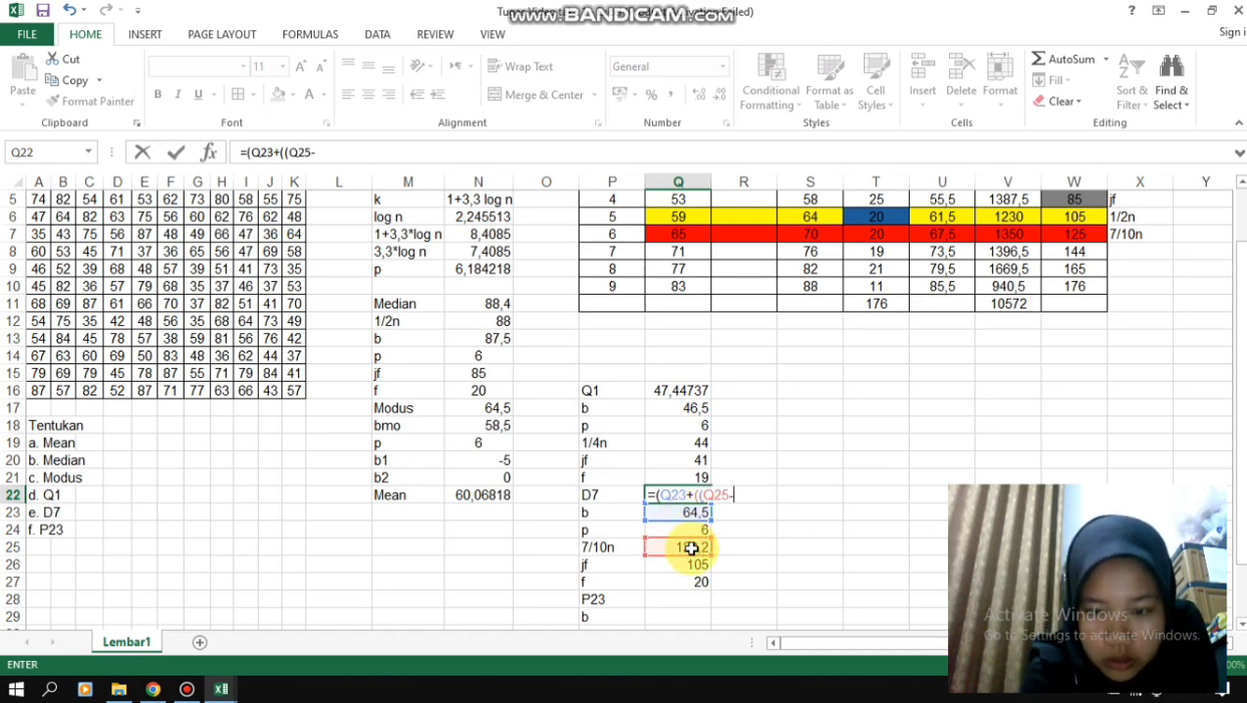
{"action": "type", "text": "-"}
{"action": "left_click", "coordinate": [697, 566]}
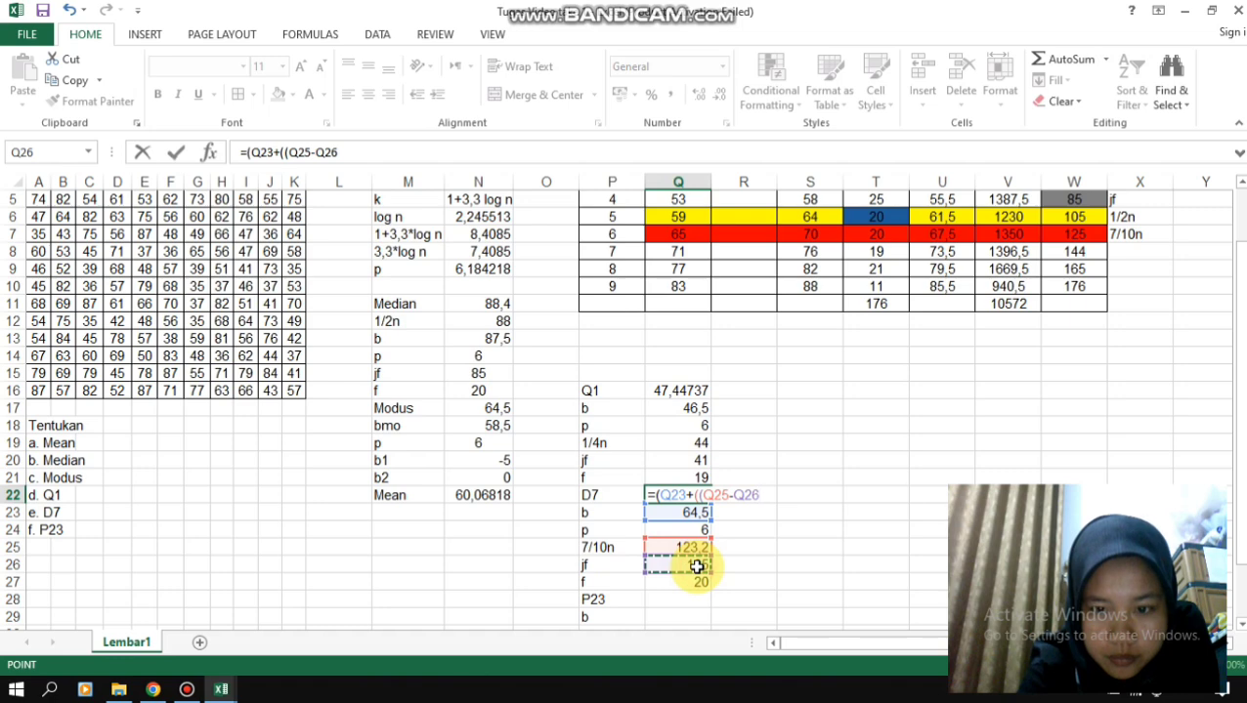
{"action": "type", "text": ")/"}
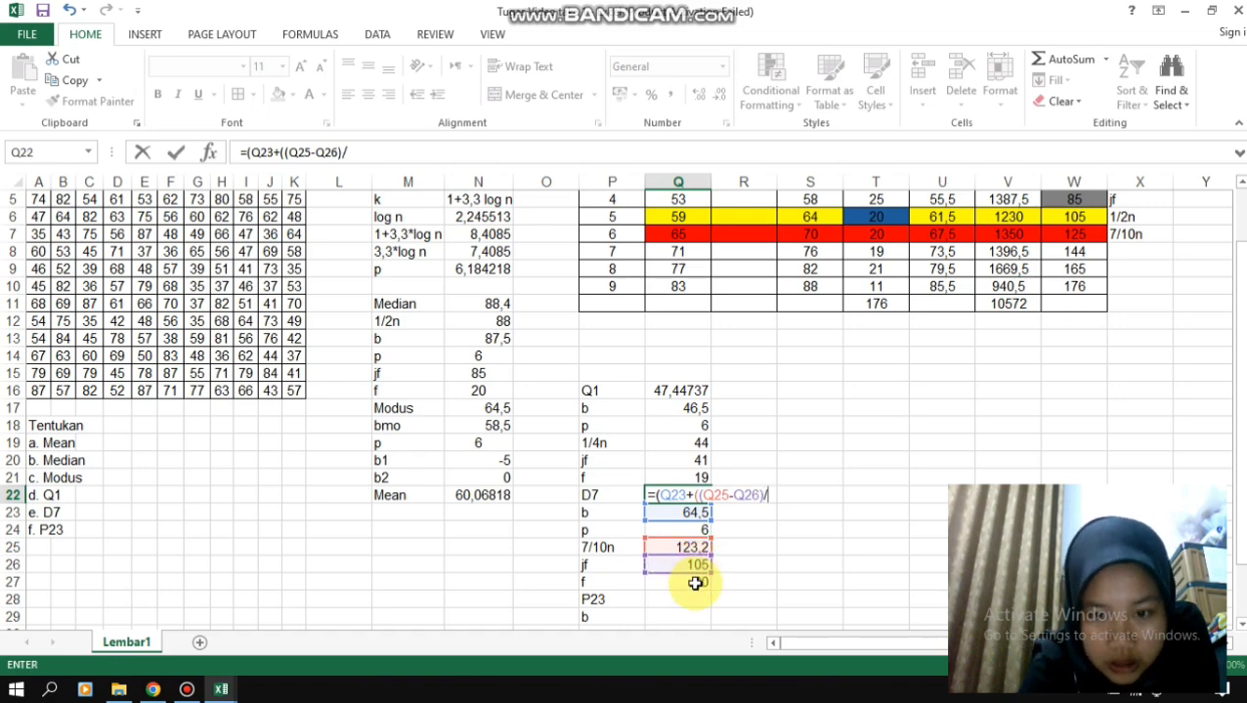
{"action": "left_click", "coordinate": [695, 583]}
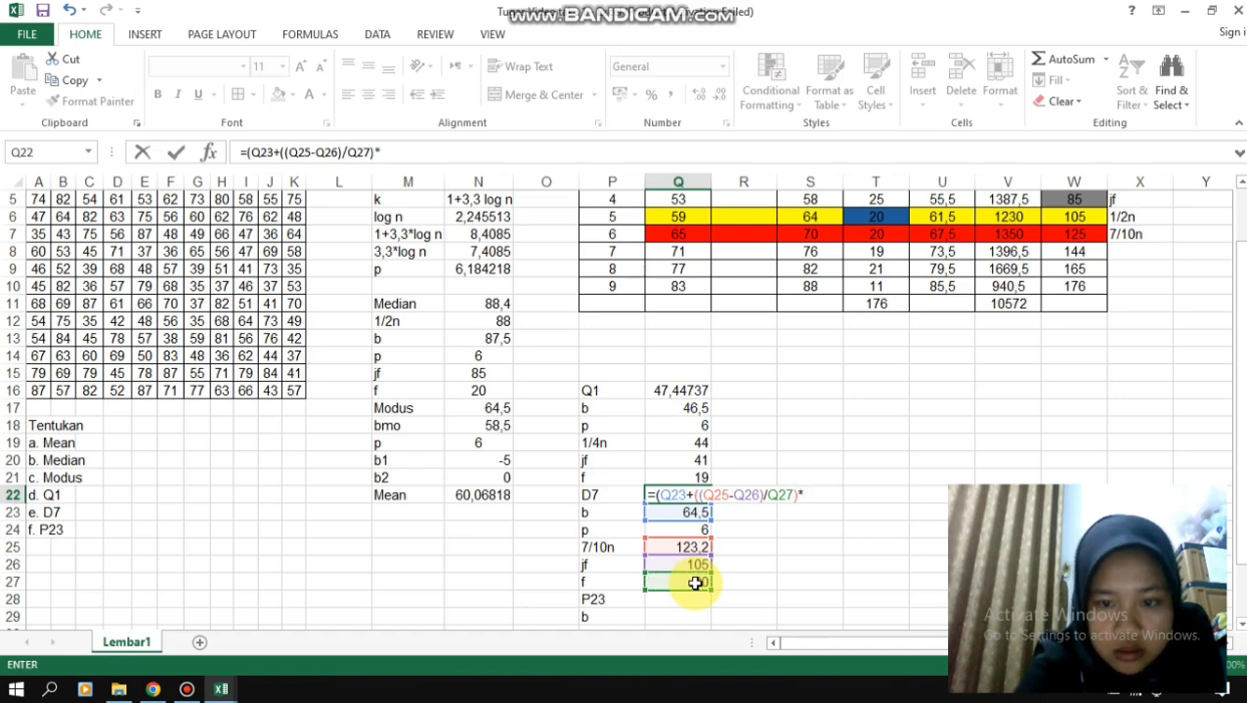
{"action": "type", "text": ")*"}
{"action": "left_click", "coordinate": [690, 528]}
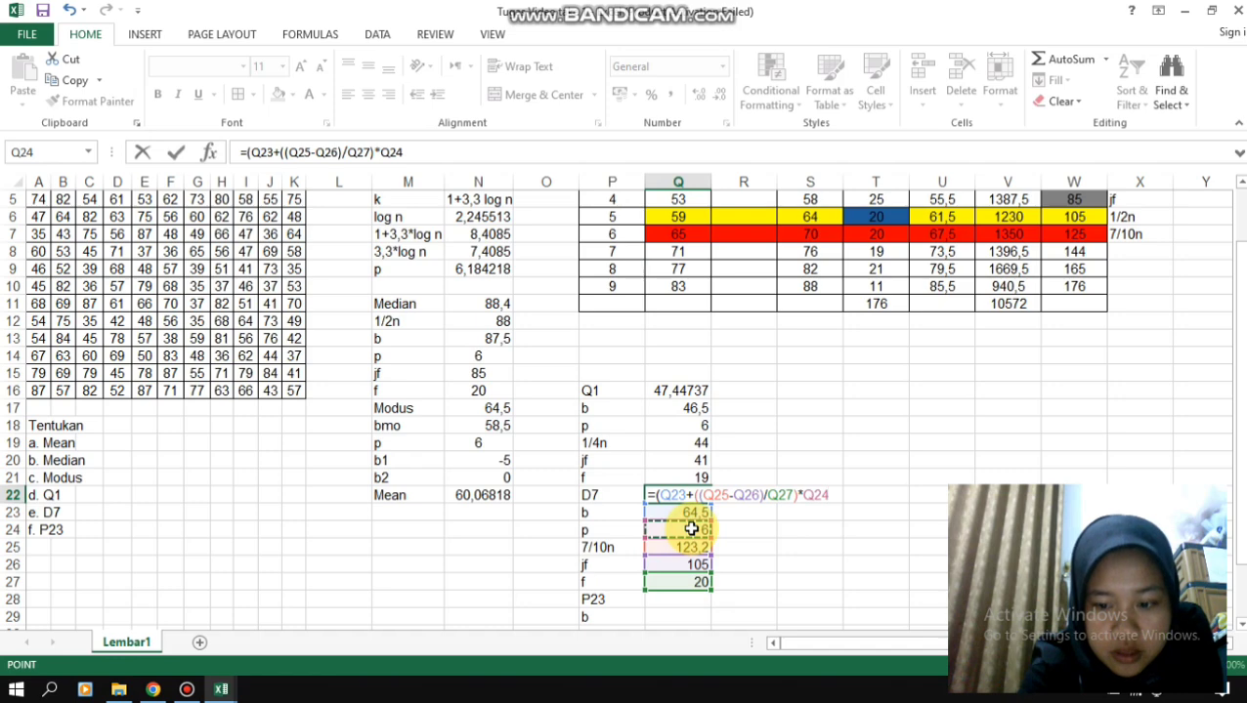
{"action": "key", "text": "Return"}
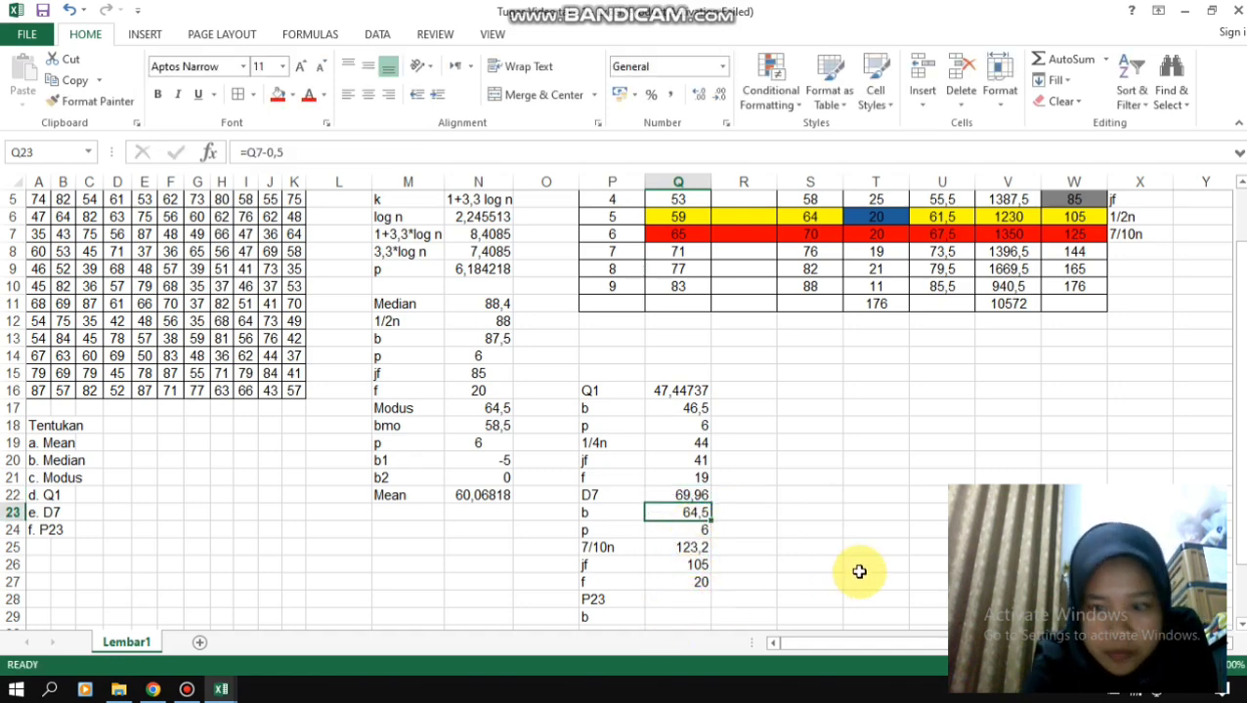
- Calculate the P23 position 23/100n in Q31 with the formula =0,23*176
{"action": "left_click_drag", "start_coordinate": [1241, 445], "coordinate": [1238, 451]}
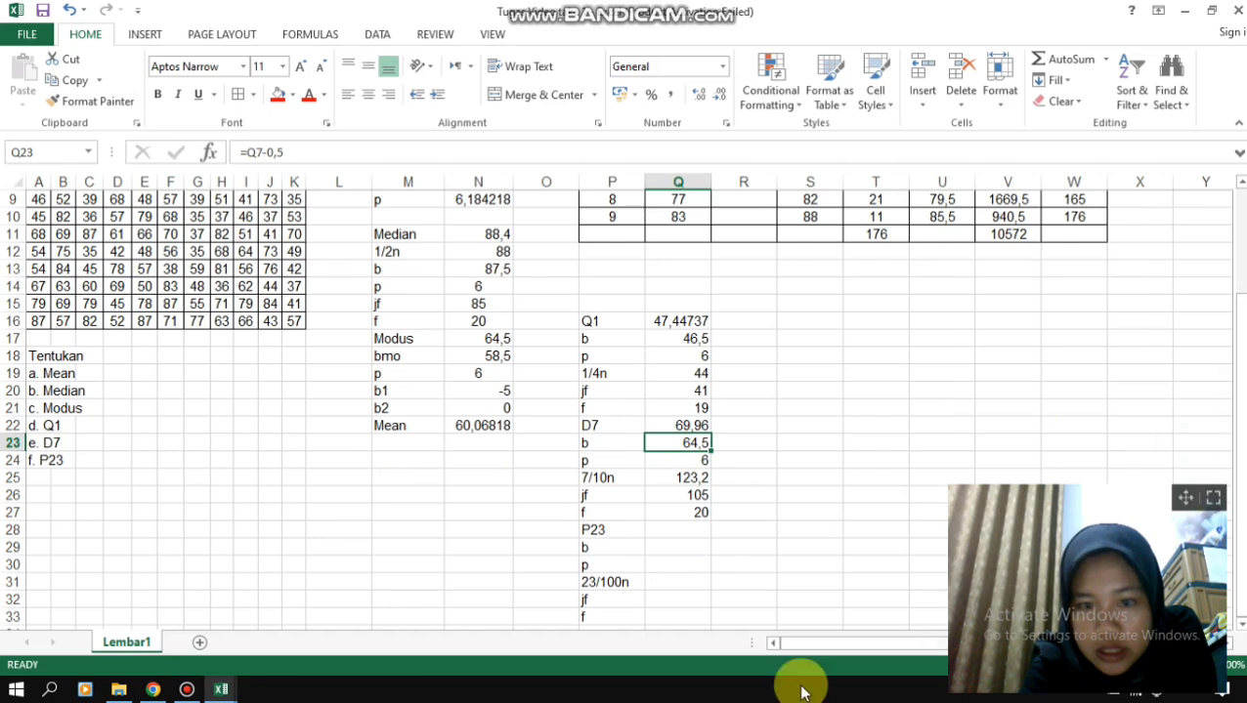
{"action": "left_click", "coordinate": [671, 583]}
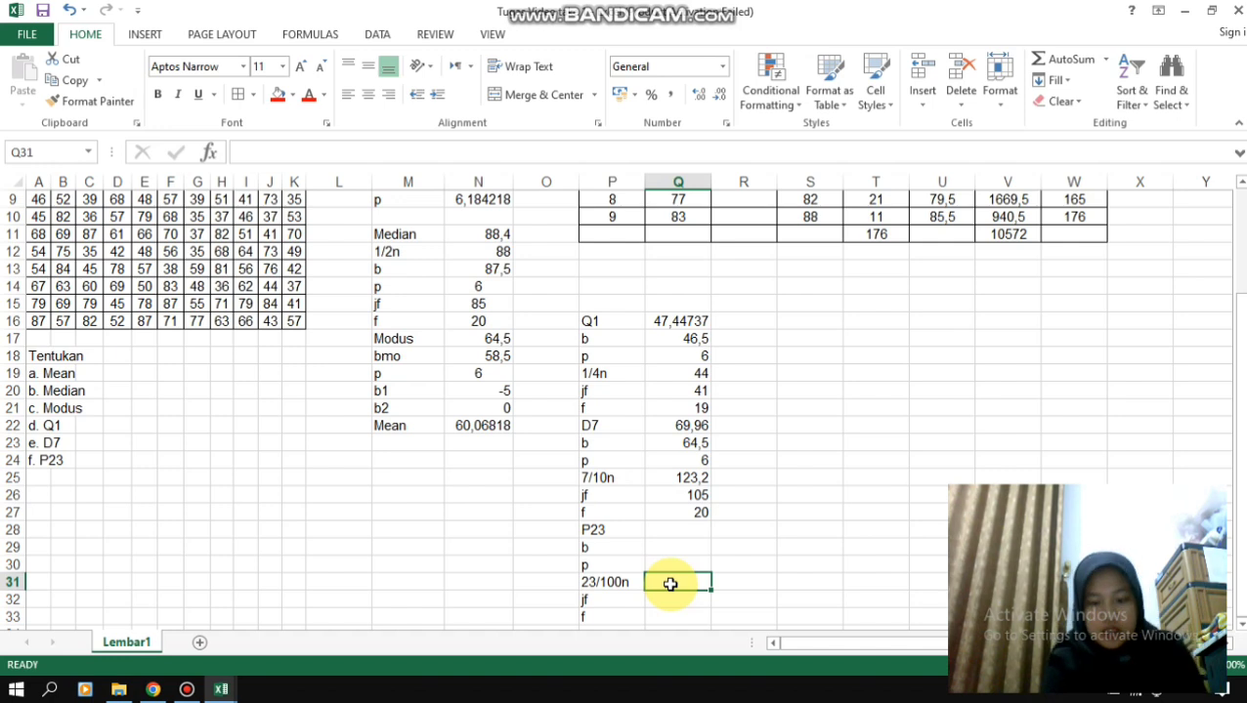
{"action": "type", "text": "=0,23*176"}
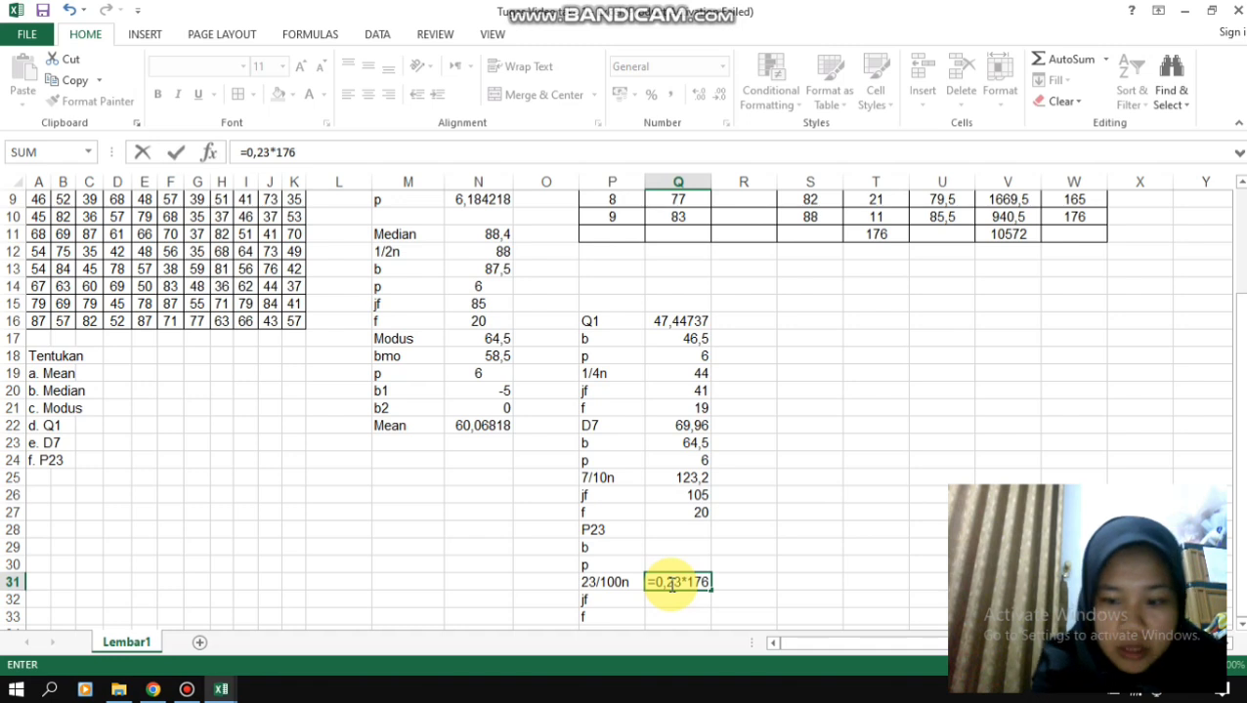
{"action": "key", "text": "Return"}
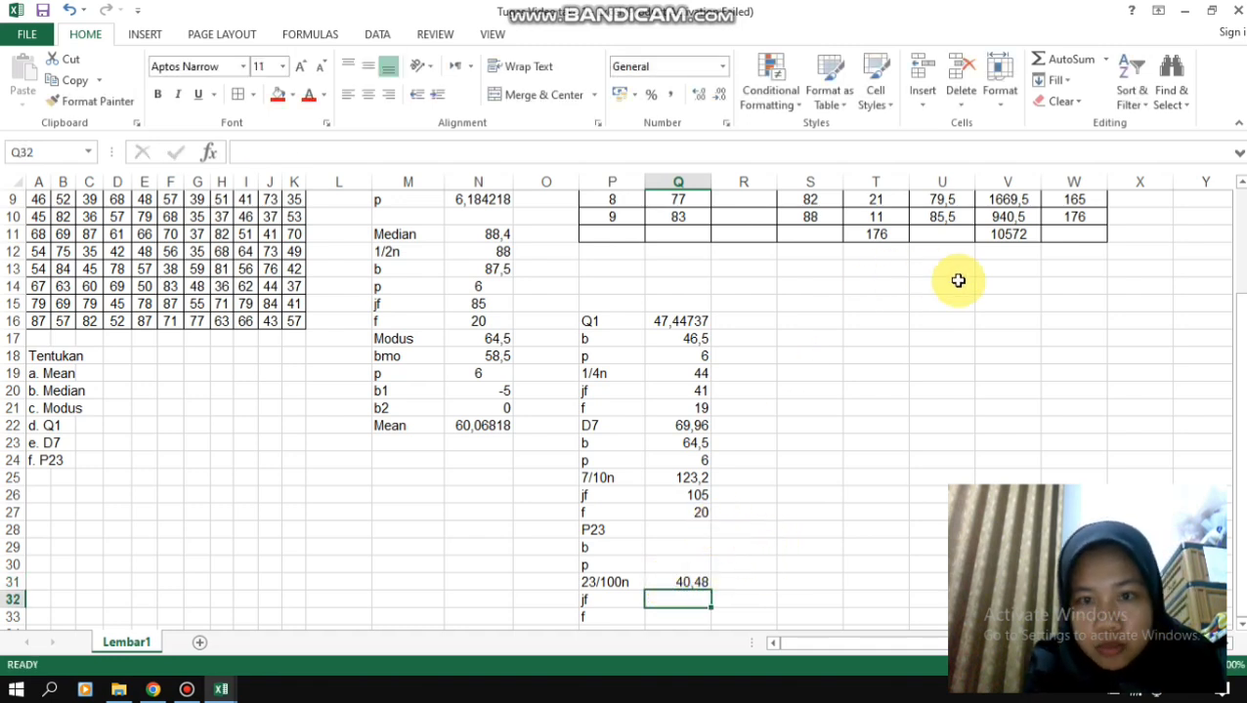
- Label the second class's row p23 in Y3, beside the frequency table
{"action": "left_click_drag", "start_coordinate": [1240, 322], "coordinate": [1242, 283]}
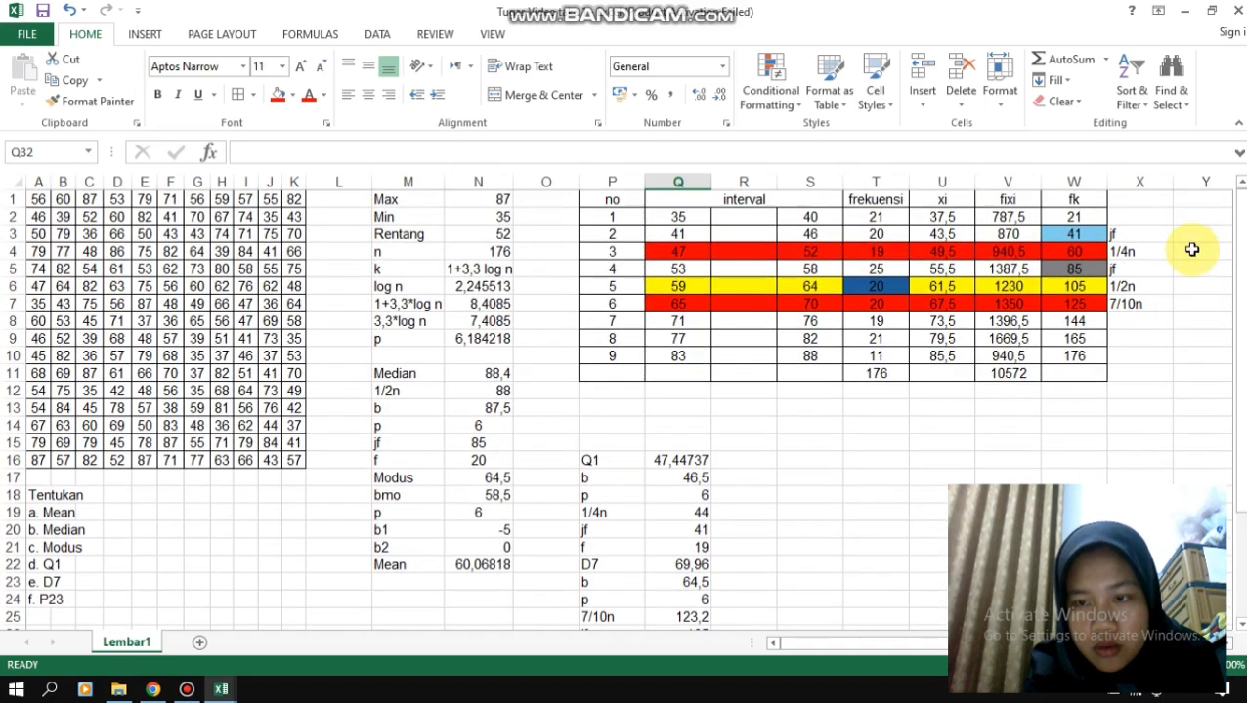
{"action": "left_click", "coordinate": [1139, 234]}
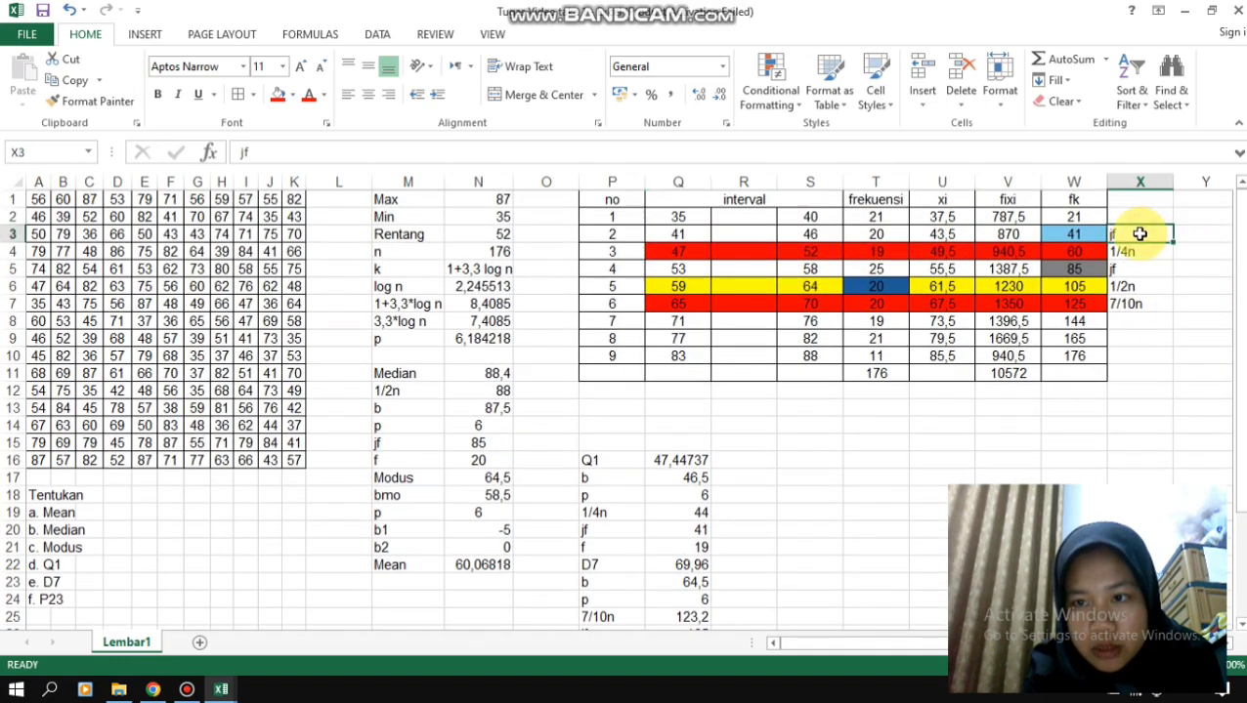
{"action": "left_click", "coordinate": [1193, 236]}
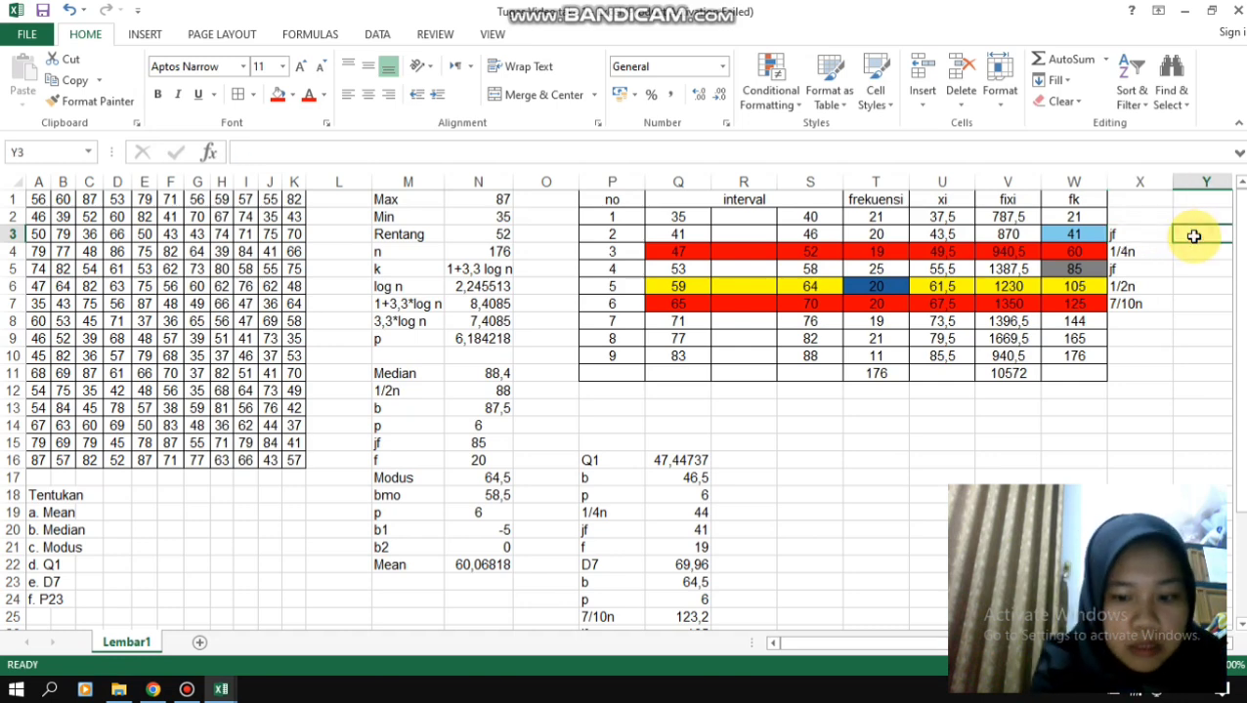
{"action": "type", "text": "p23"}
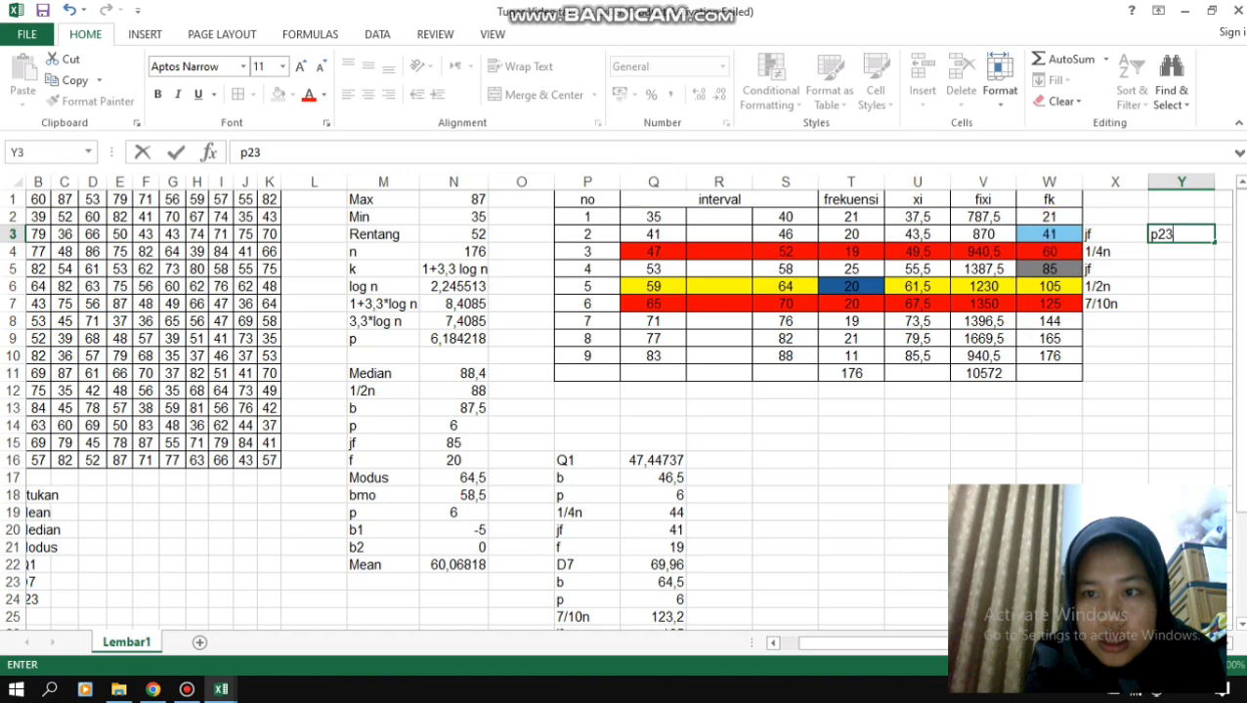
- Enter the first class's cumulative frequency, 21, as the P23 value jf in Q32
{"action": "left_click_drag", "start_coordinate": [1239, 256], "coordinate": [1242, 385]}
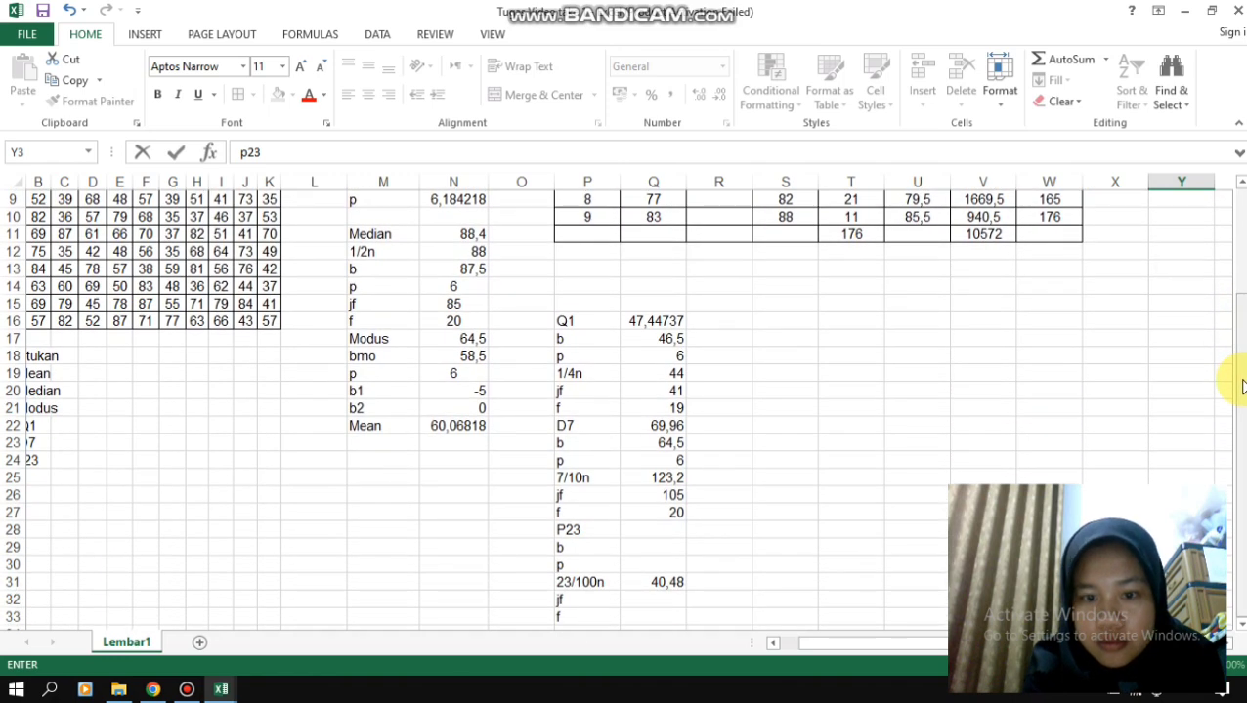
{"action": "left_click", "coordinate": [668, 598]}
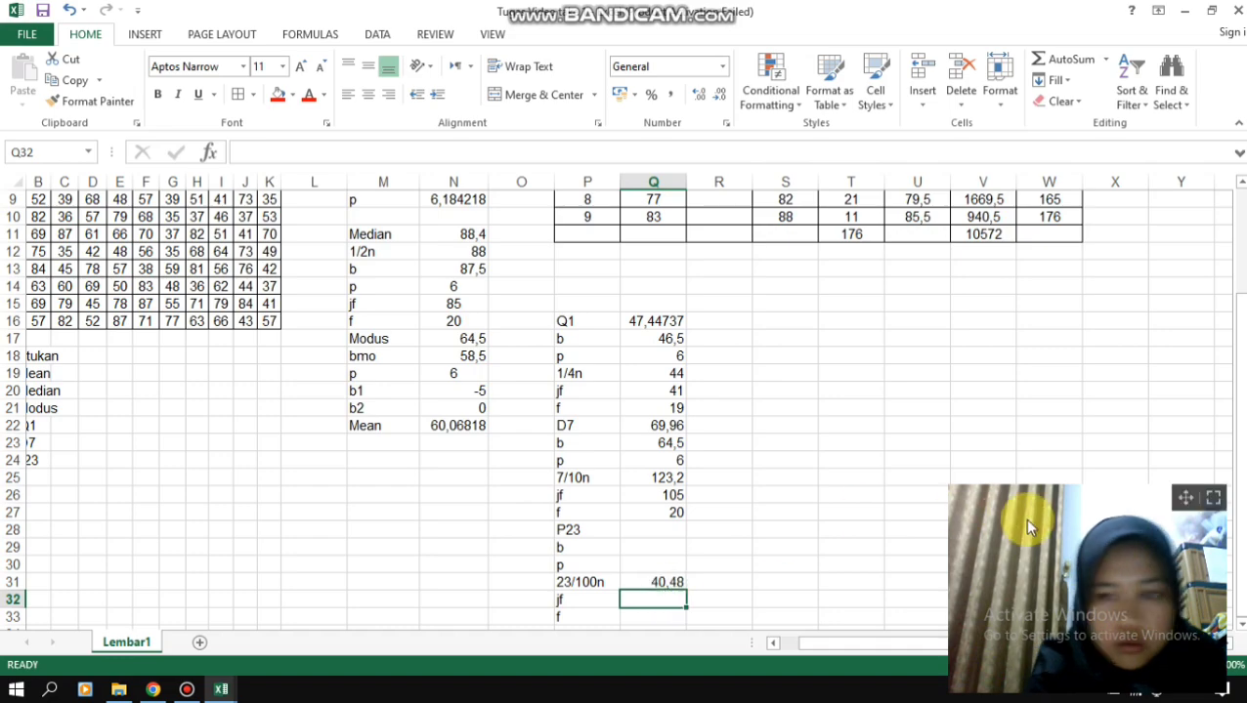
{"action": "left_click_drag", "start_coordinate": [1238, 437], "coordinate": [758, 645]}
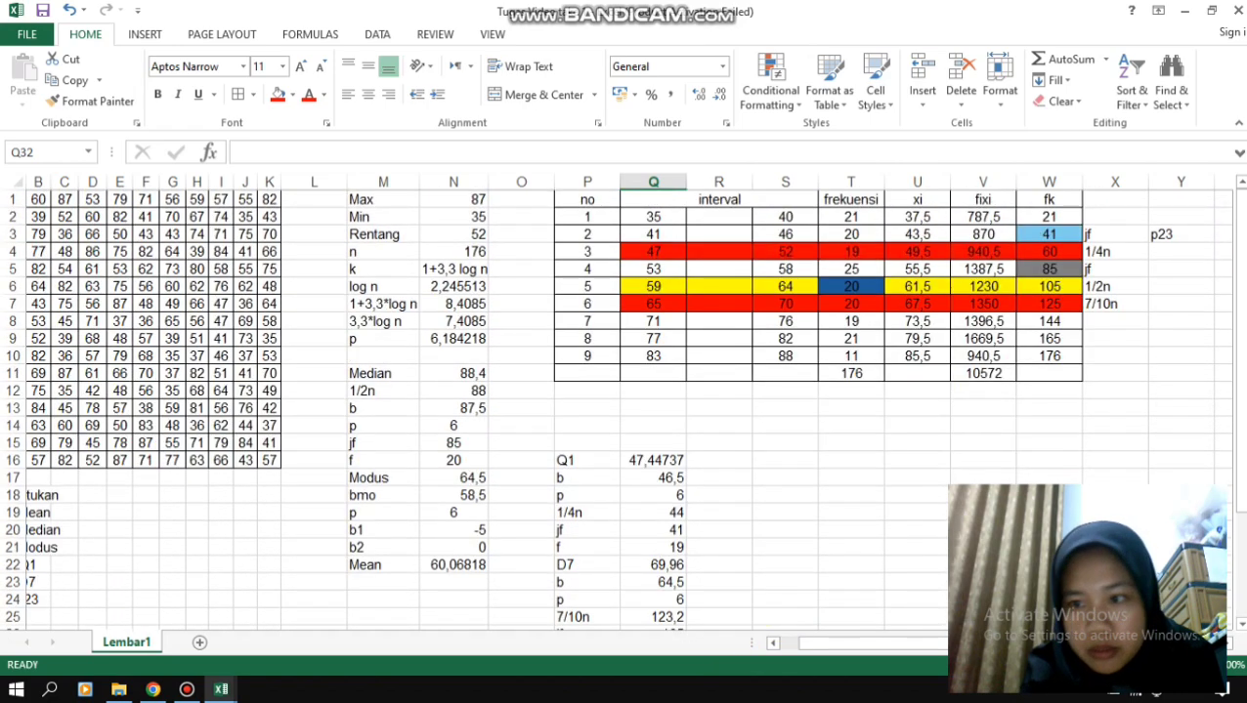
{"action": "left_click_drag", "start_coordinate": [1238, 273], "coordinate": [1236, 293]}
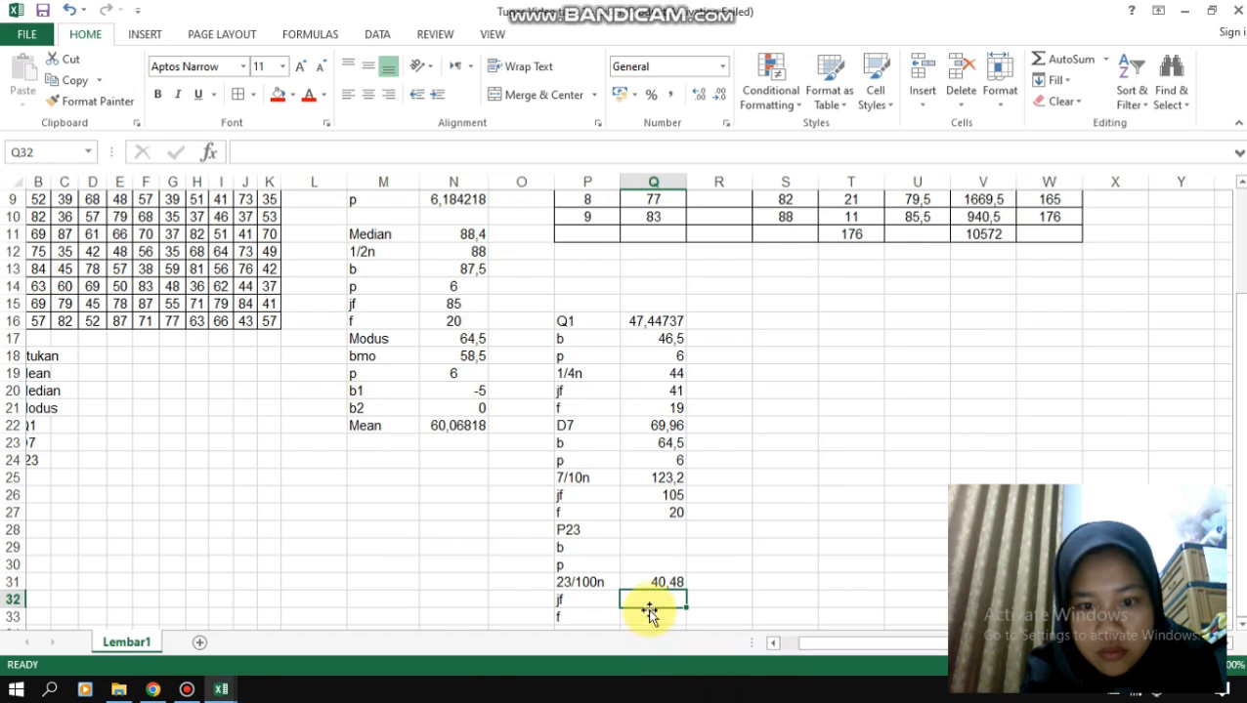
{"action": "type", "text": "21"}
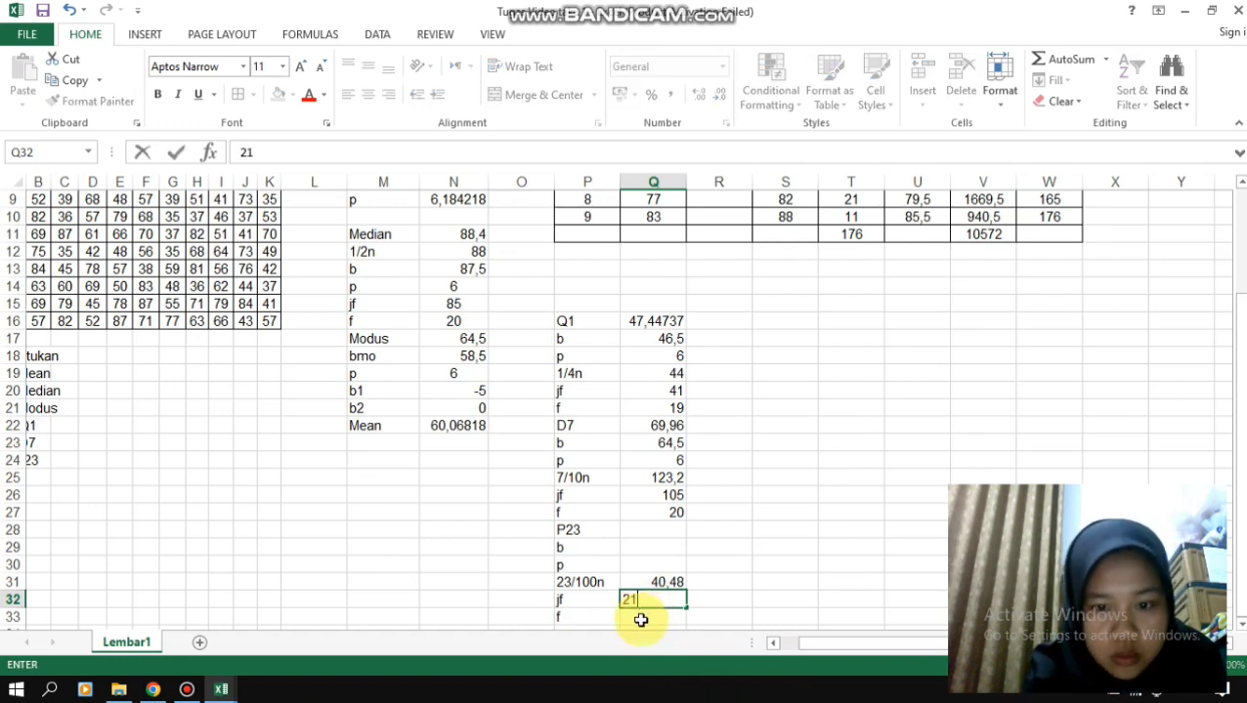
- Enter the second class's frequency, 20, as the P23 value f in Q33 and the class length 6 as p in Q30
{"action": "left_click", "coordinate": [641, 619]}
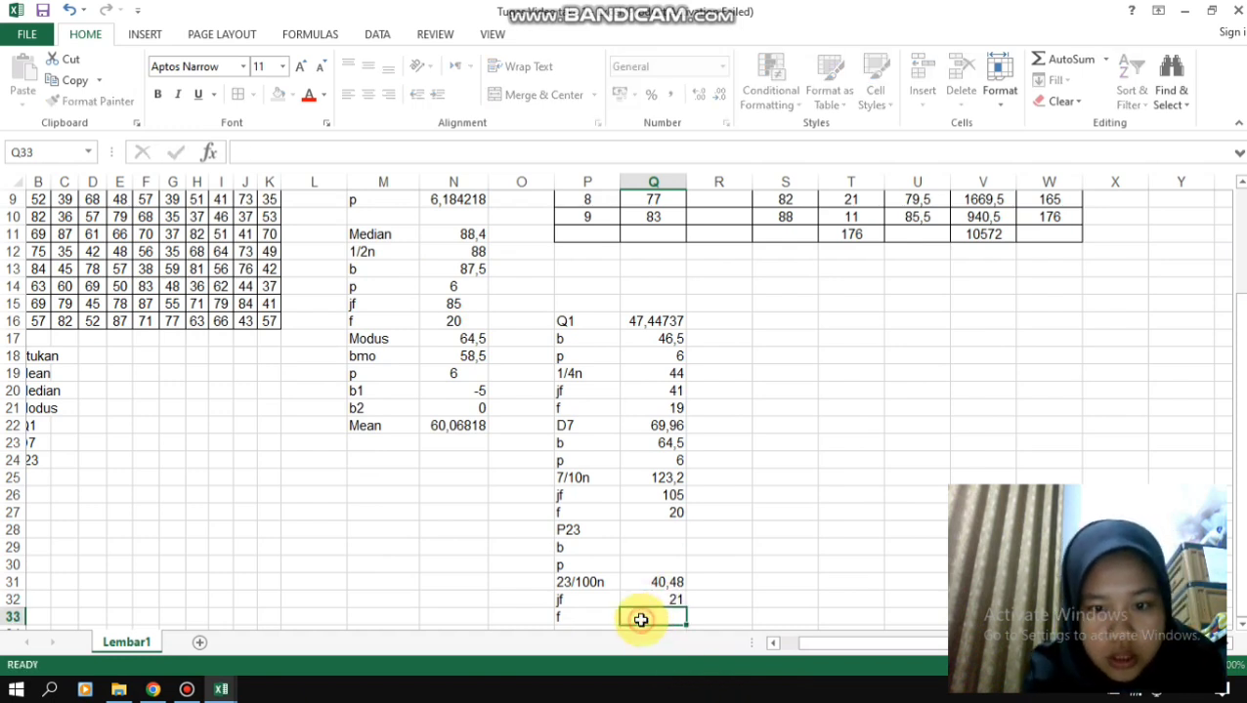
{"action": "left_click_drag", "start_coordinate": [1239, 400], "coordinate": [1243, 293]}
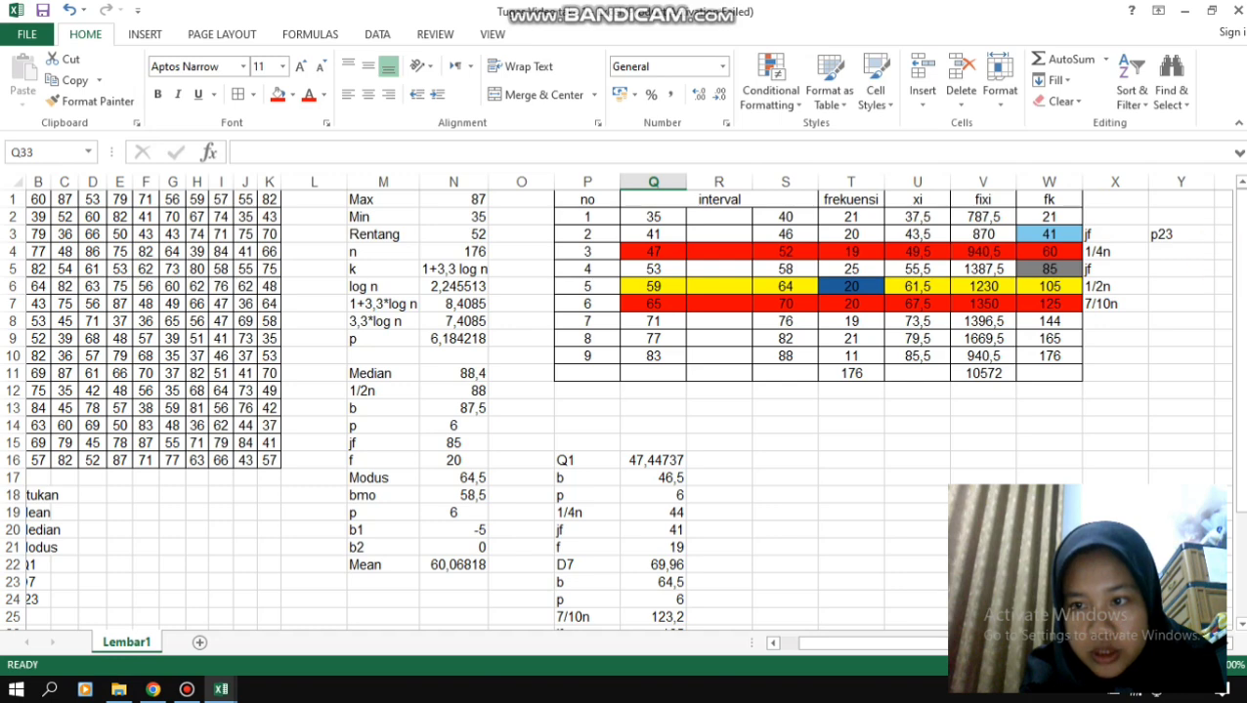
{"action": "scroll", "coordinate": [1132, 537], "scroll_direction": "down", "scroll_amount": 3}
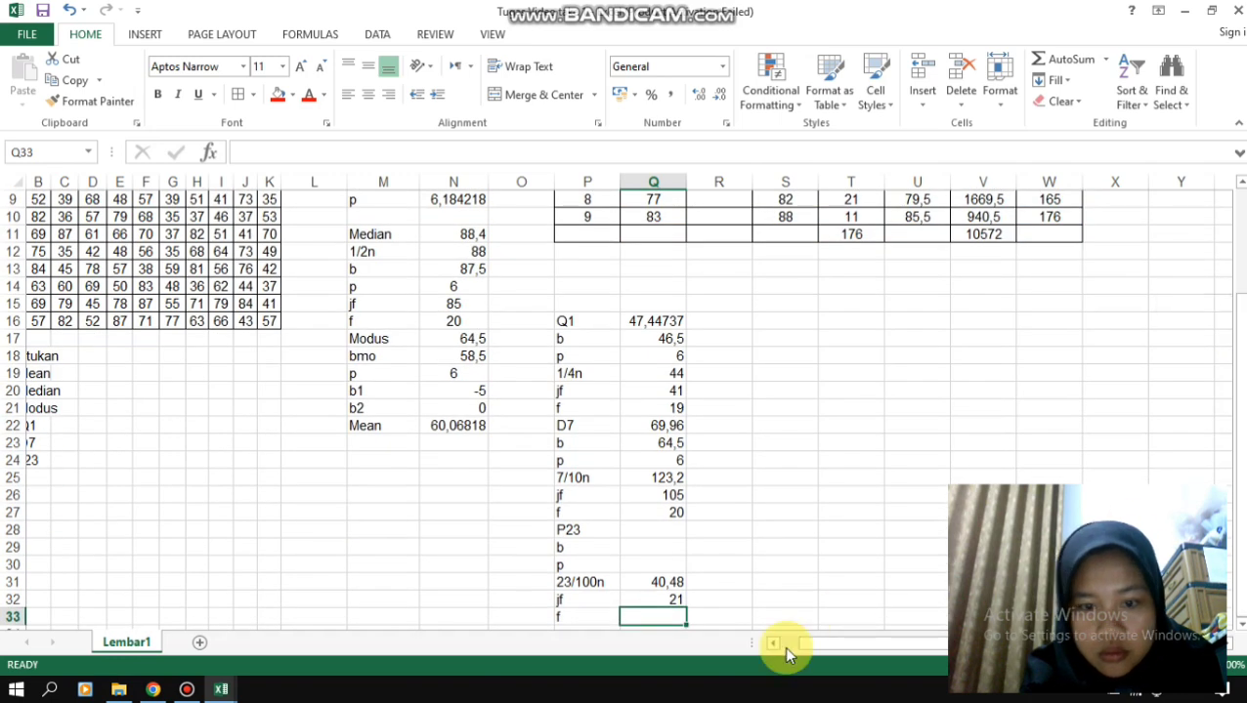
{"action": "type", "text": "20"}
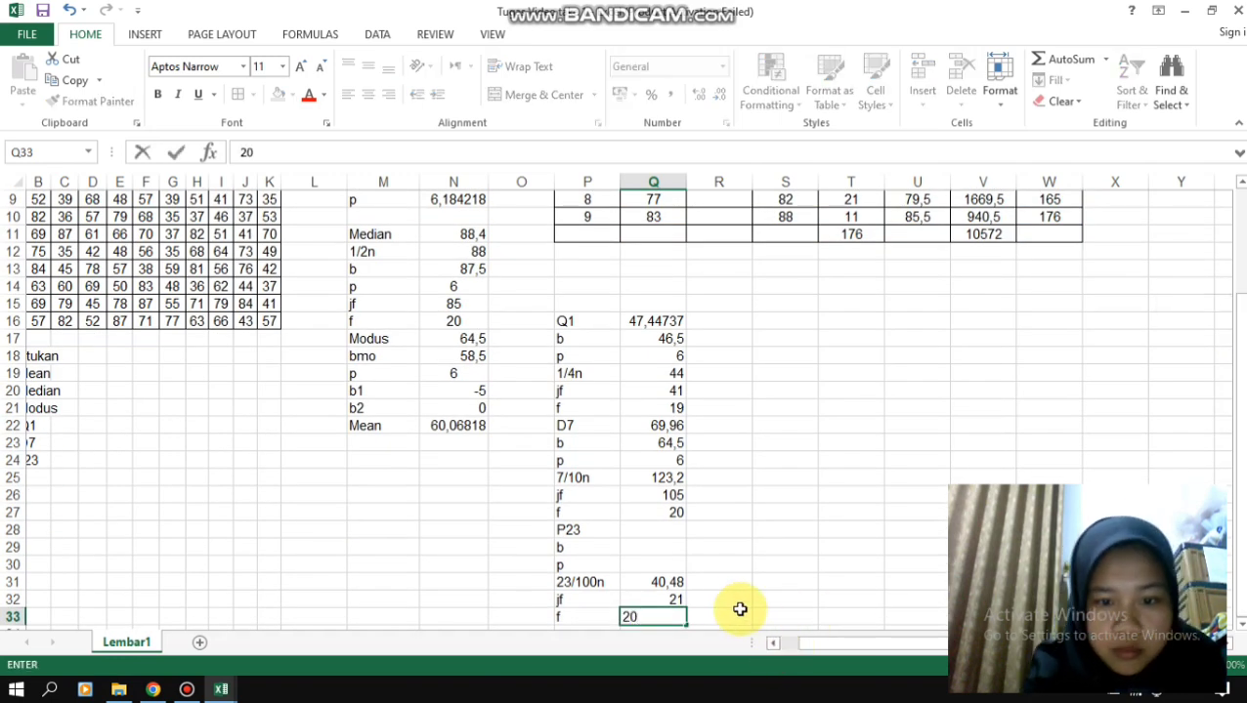
{"action": "left_click", "coordinate": [664, 565]}
{"action": "type", "text": "6"}
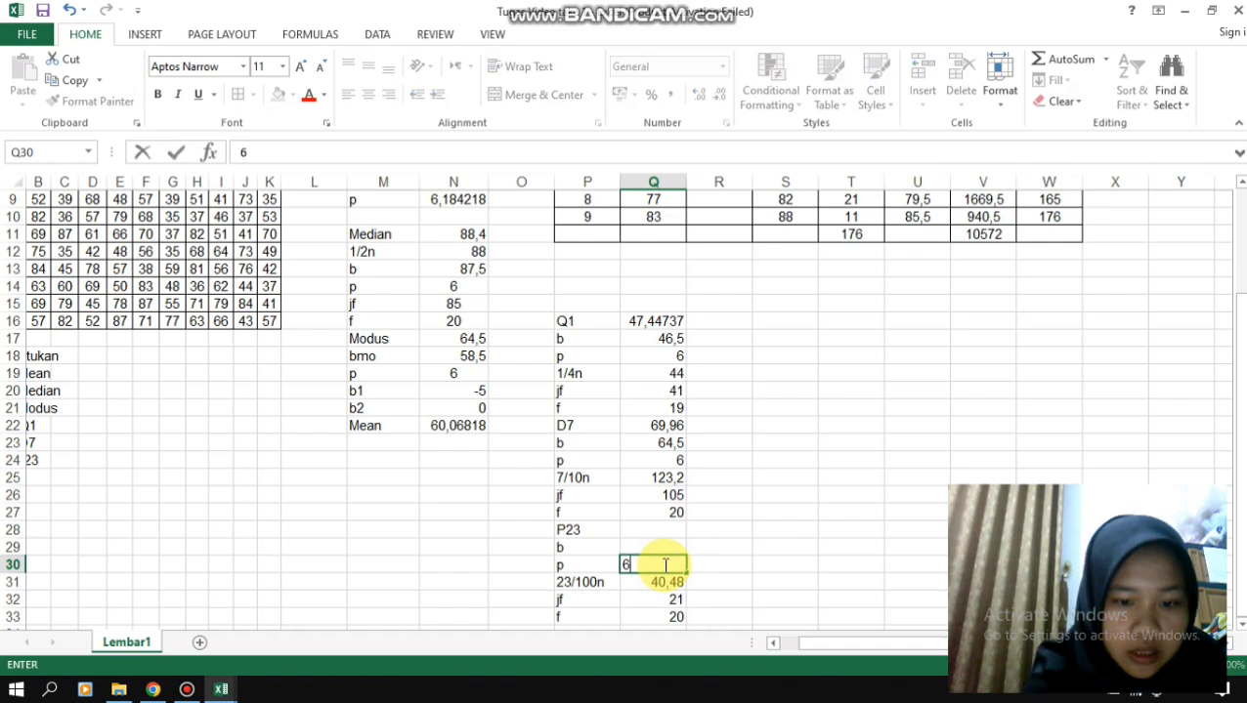
- Calculate the P23 lower boundary b in Q29 from the second class's lower limit with the formula =Q3-0,5
{"action": "left_click", "coordinate": [662, 549]}
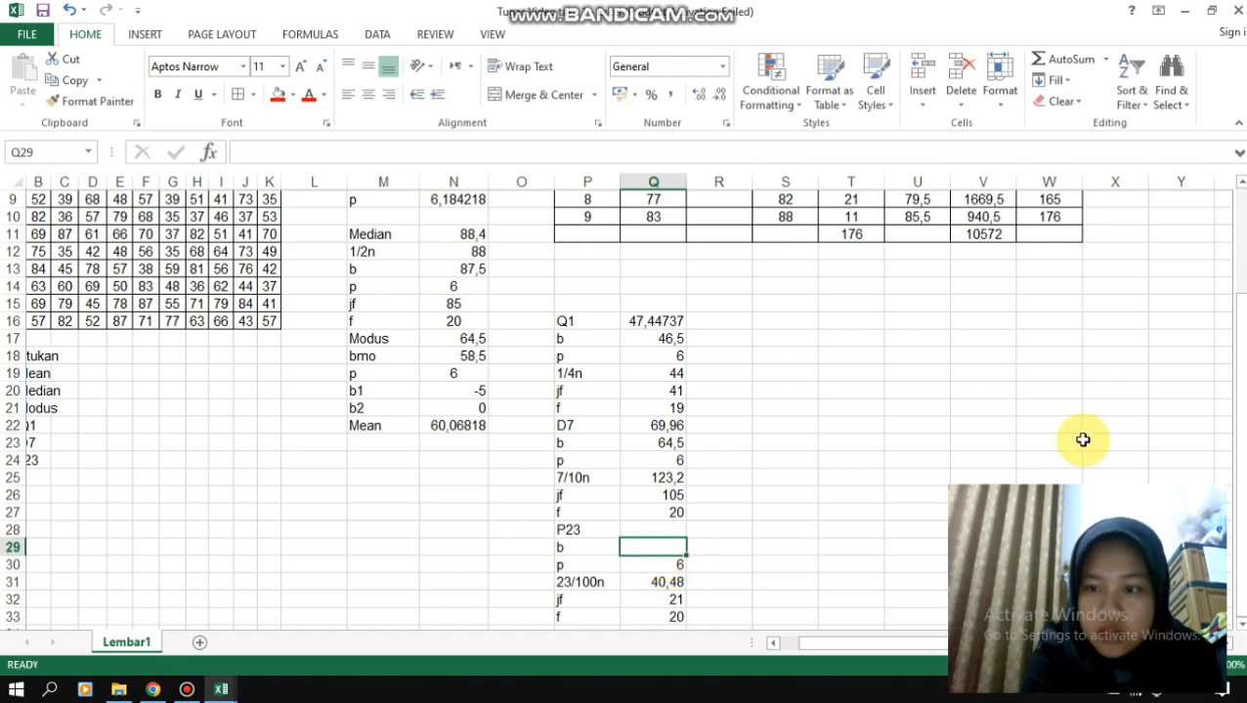
{"action": "type", "text": "="}
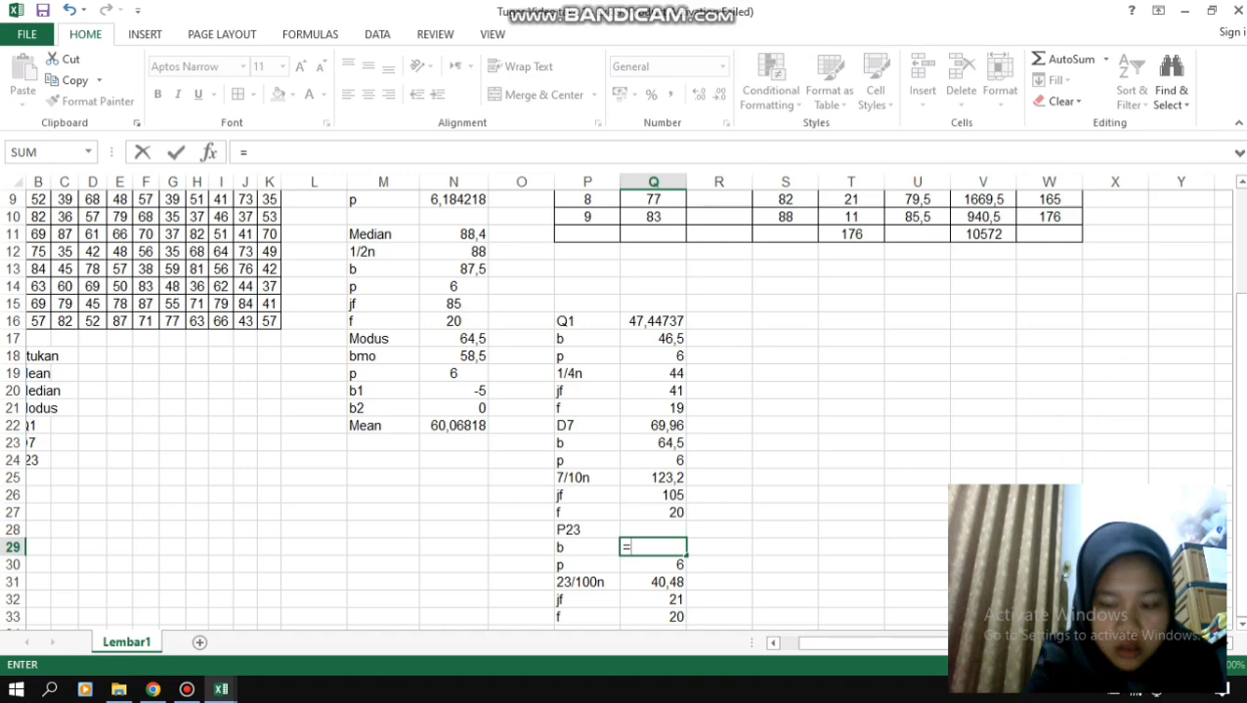
{"action": "left_click_drag", "start_coordinate": [1243, 328], "coordinate": [1102, 234]}
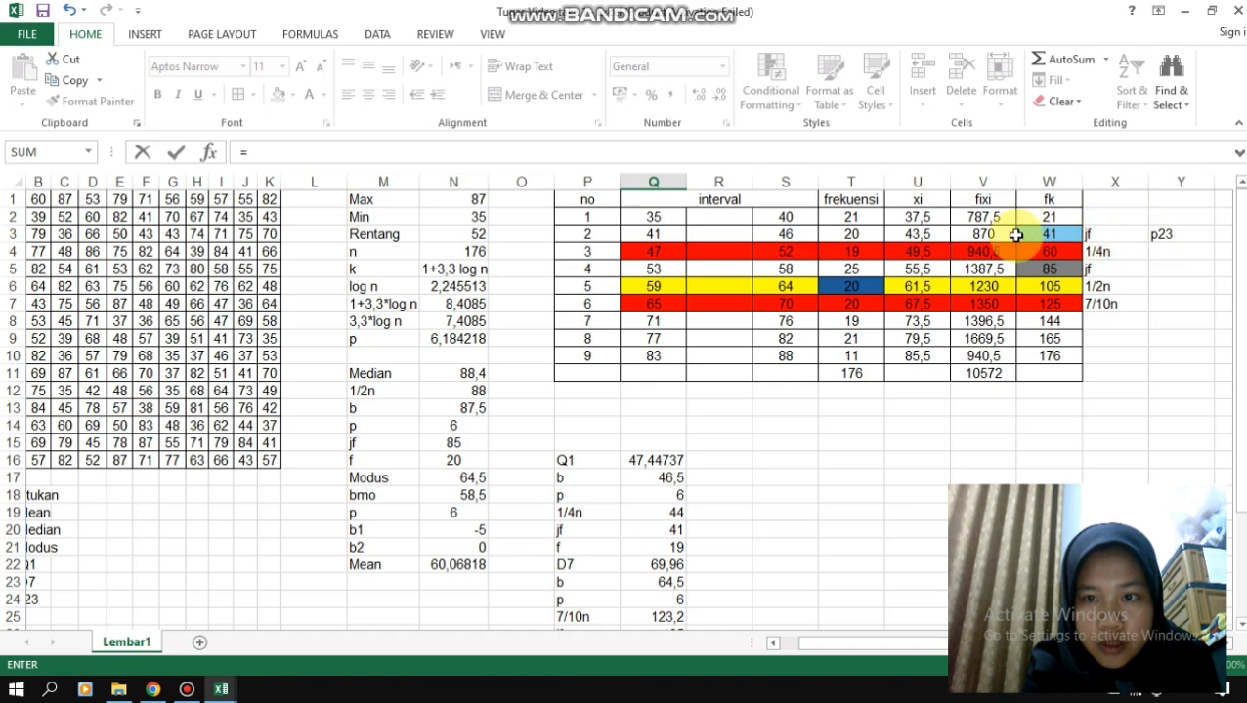
{"action": "left_click", "coordinate": [668, 232]}
{"action": "left_click_drag", "start_coordinate": [1235, 390], "coordinate": [866, 679]}
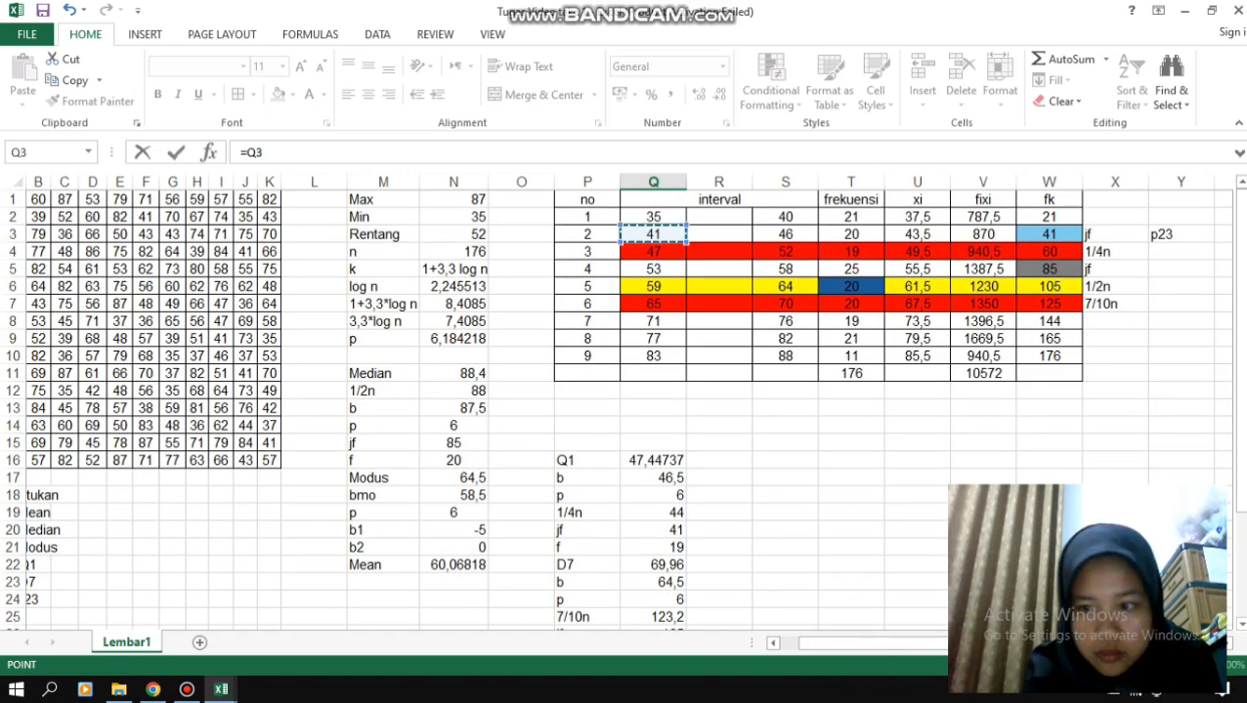
{"action": "left_click_drag", "start_coordinate": [1240, 479], "coordinate": [1238, 633]}
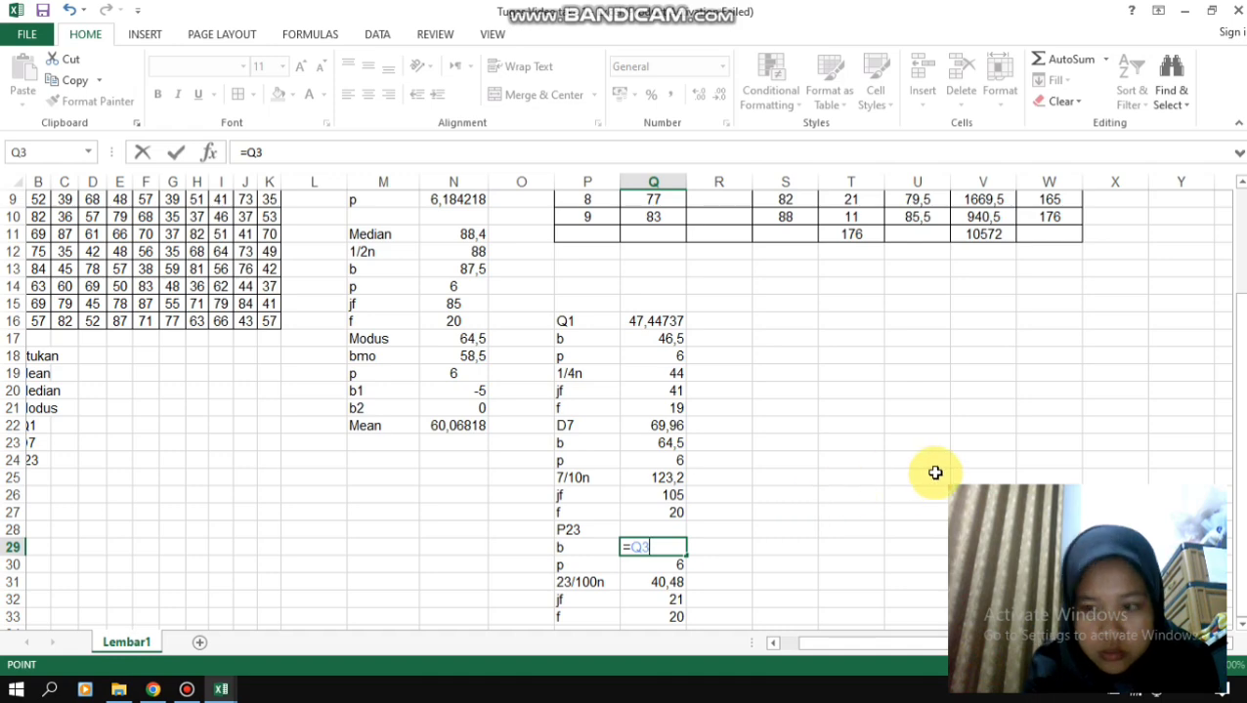
{"action": "left_click_drag", "start_coordinate": [1239, 503], "coordinate": [1246, 384]}
{"action": "scroll", "coordinate": [1241, 384], "scroll_direction": "down", "scroll_amount": 2}
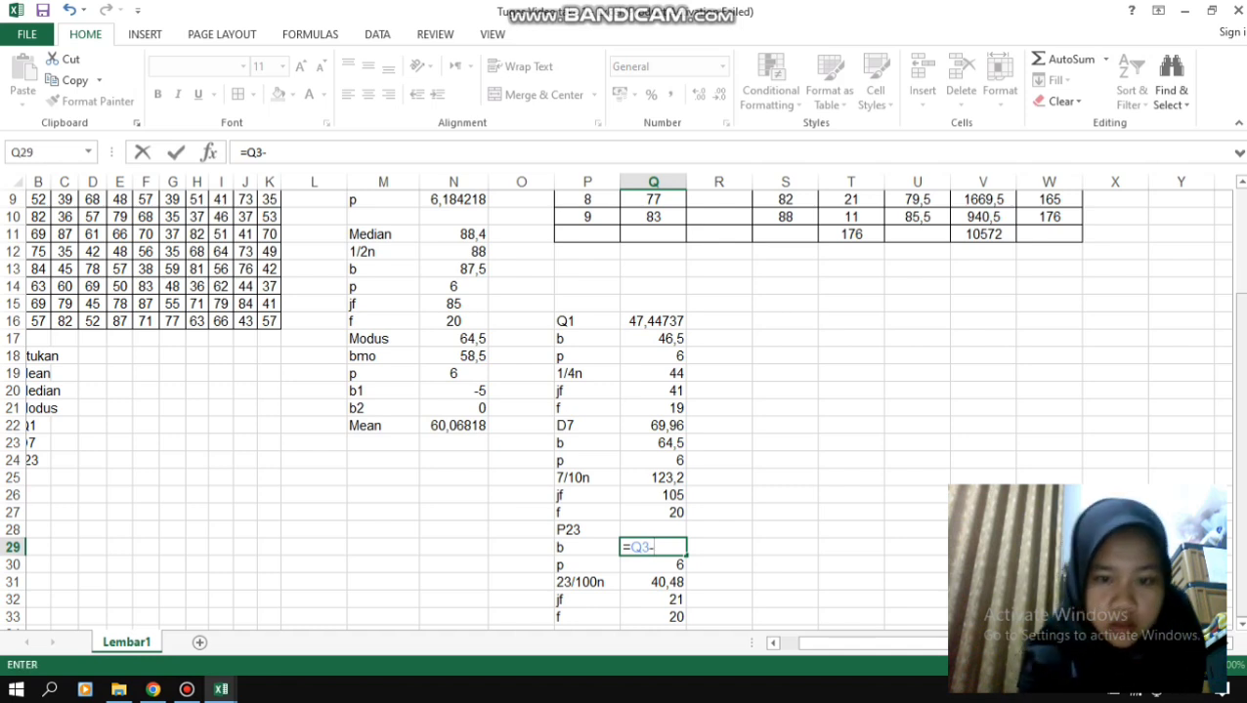
{"action": "type", "text": "-0,5"}
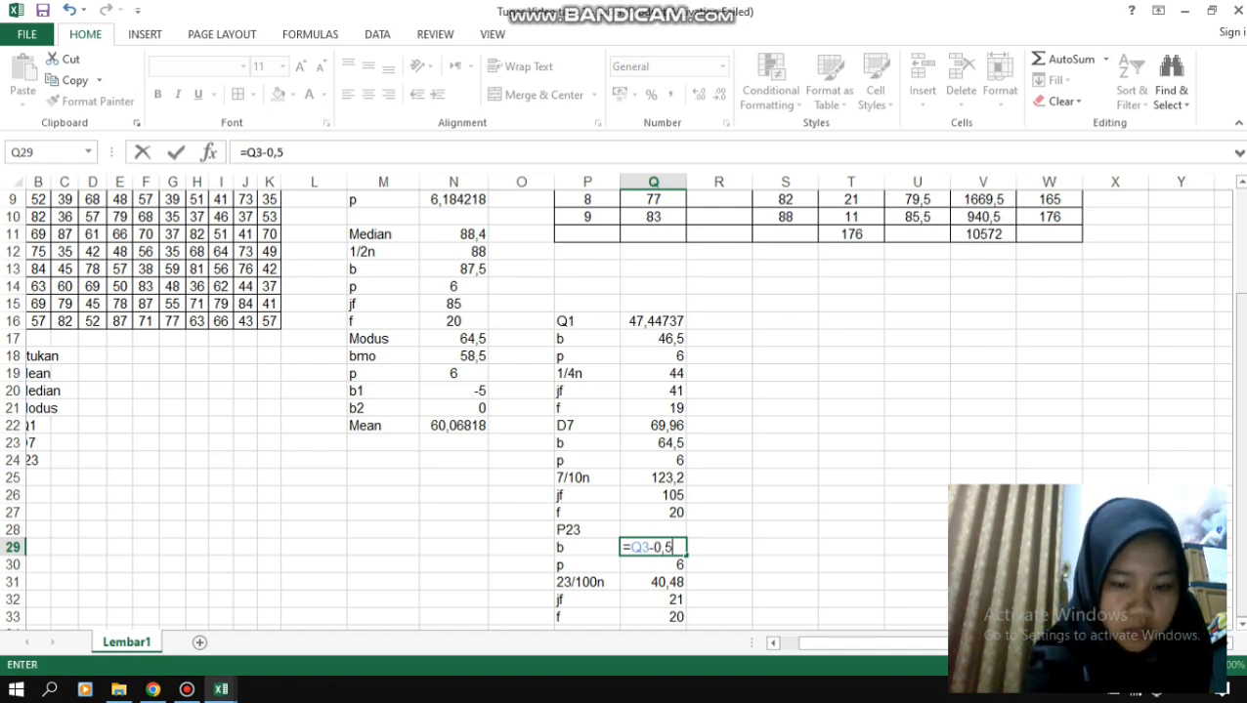
{"action": "key", "text": "Return"}
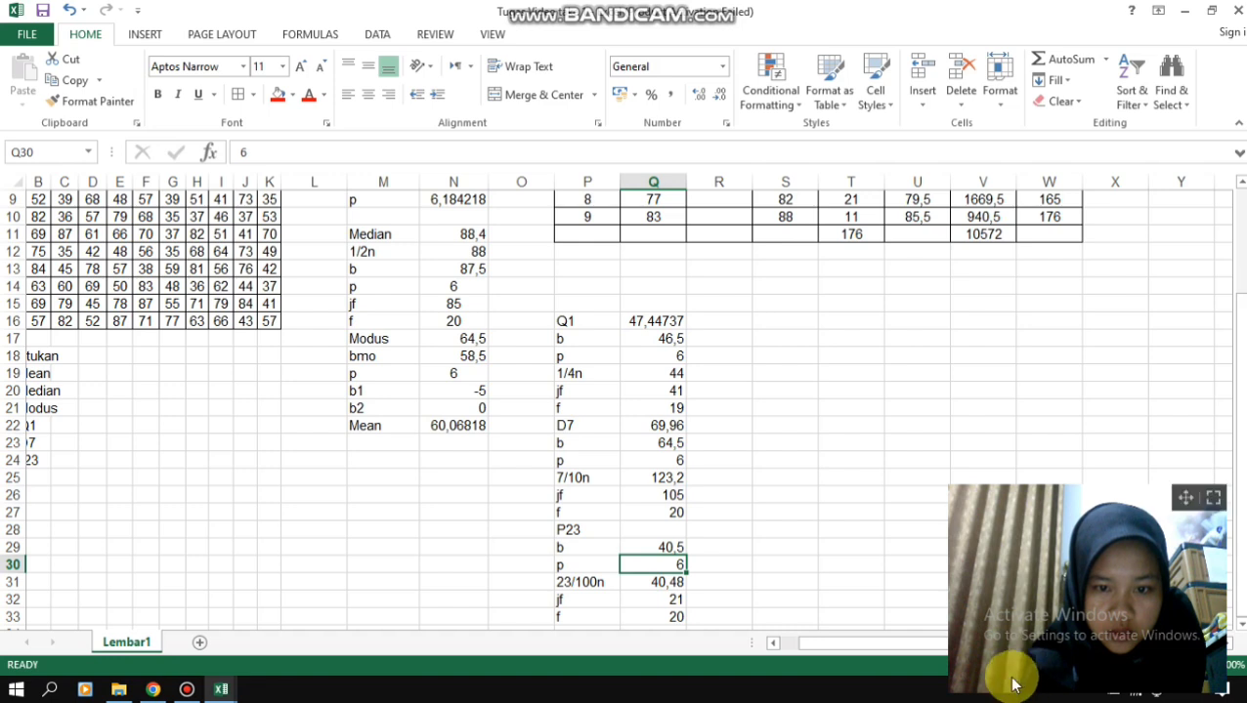
- Calculate P23 in Q28 with the formula =(Q29+((Q31-Q32)/Q33)*Q30)
{"action": "left_click", "coordinate": [643, 530]}
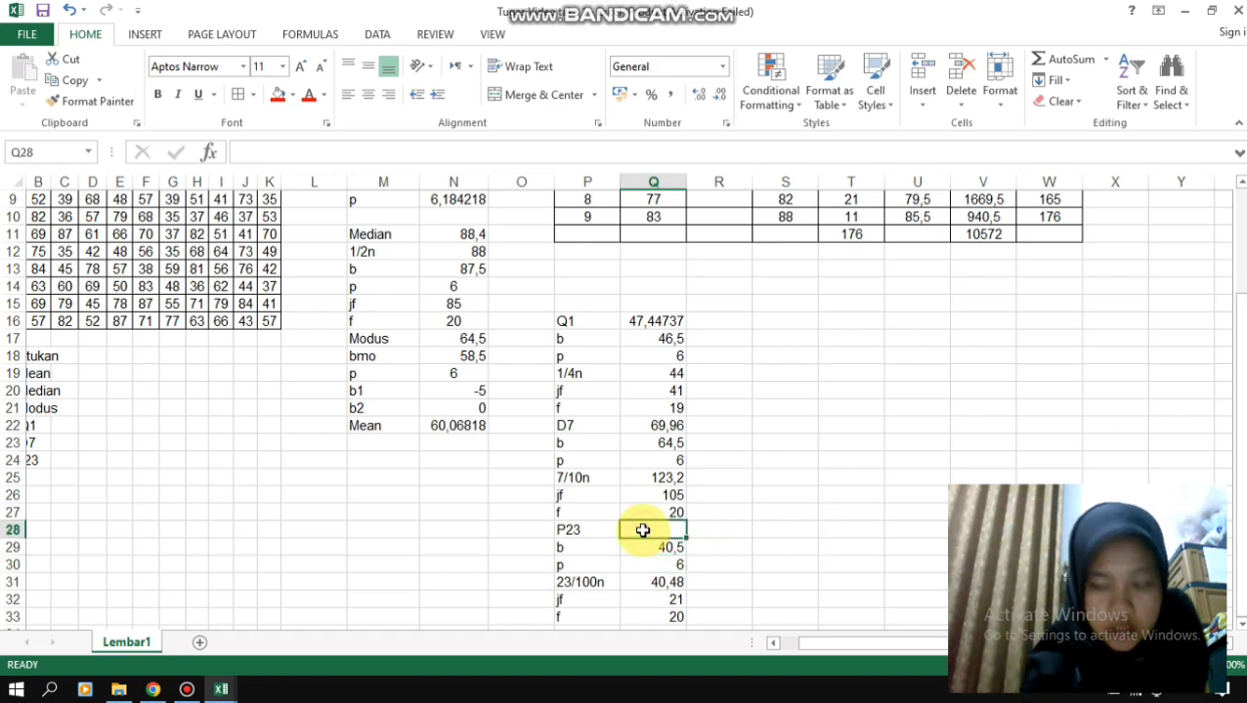
{"action": "type", "text": "=("}
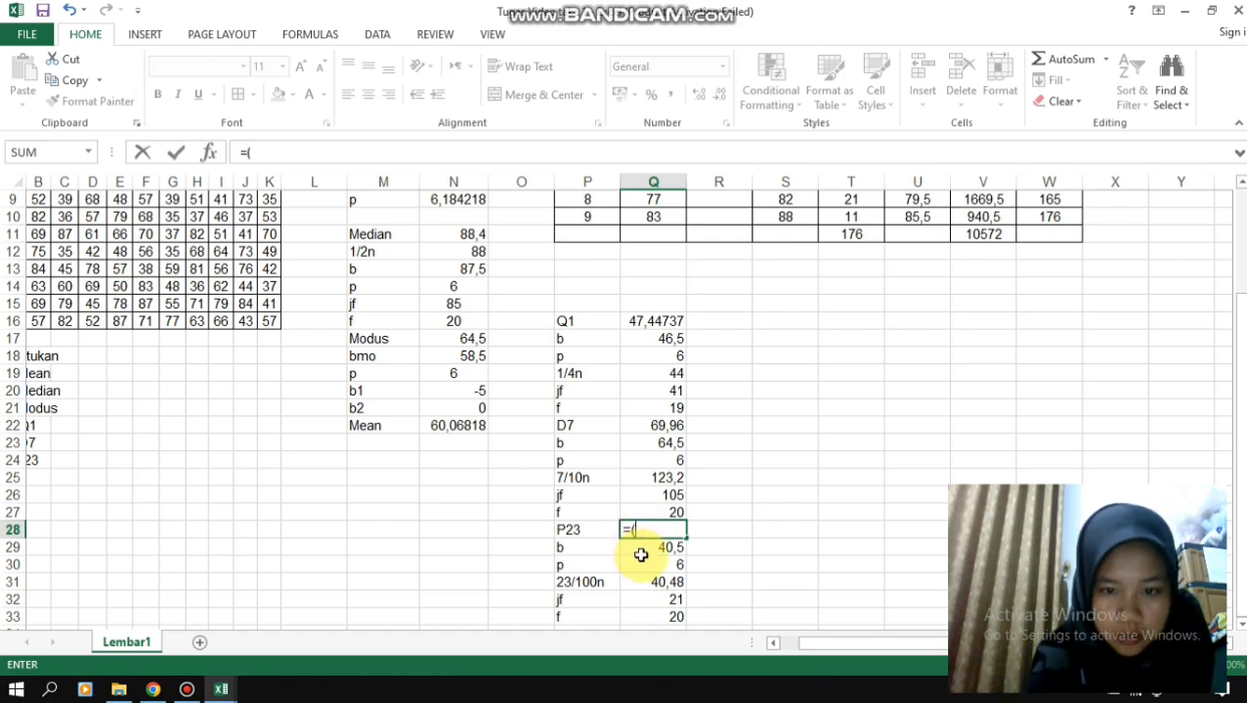
{"action": "left_click", "coordinate": [641, 547]}
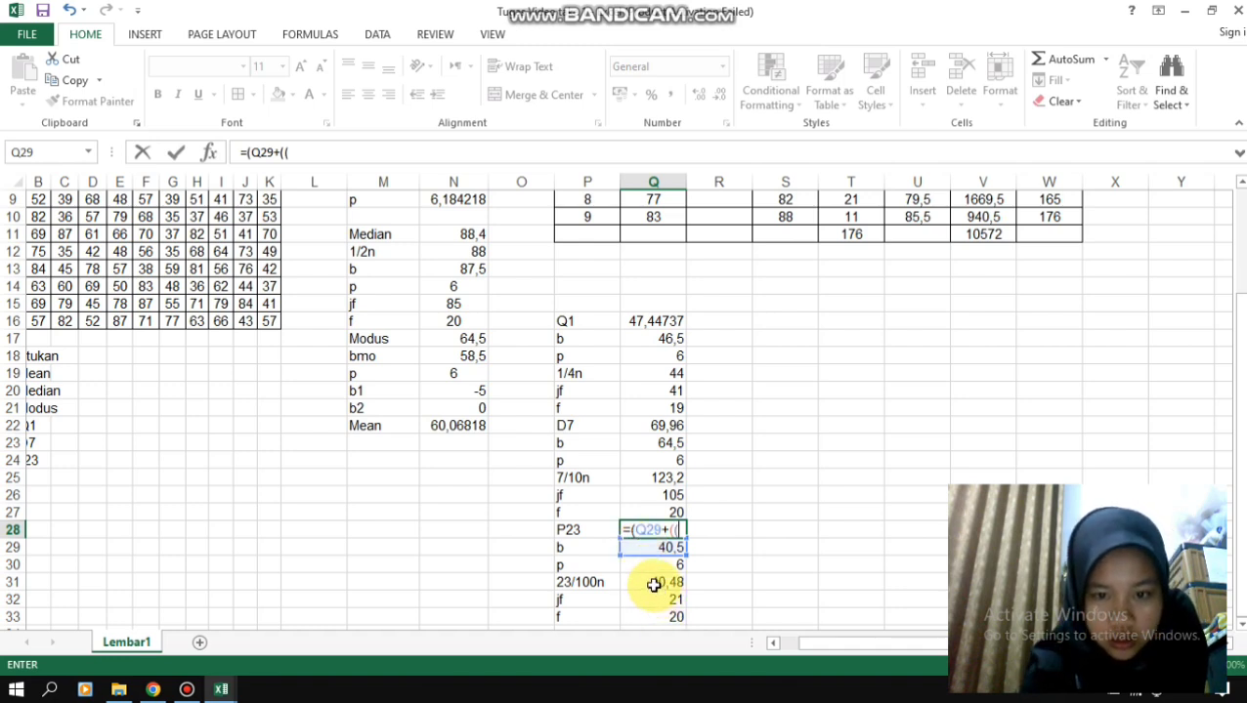
{"action": "left_click", "coordinate": [653, 584]}
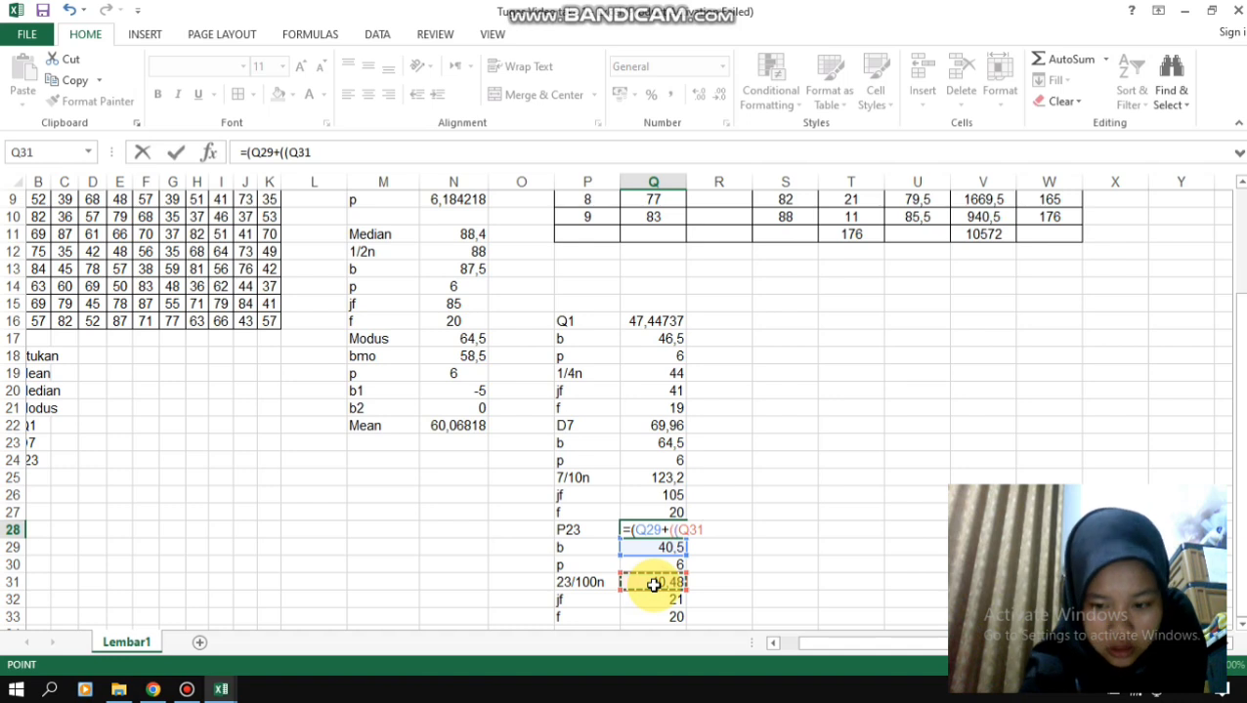
{"action": "type", "text": "-"}
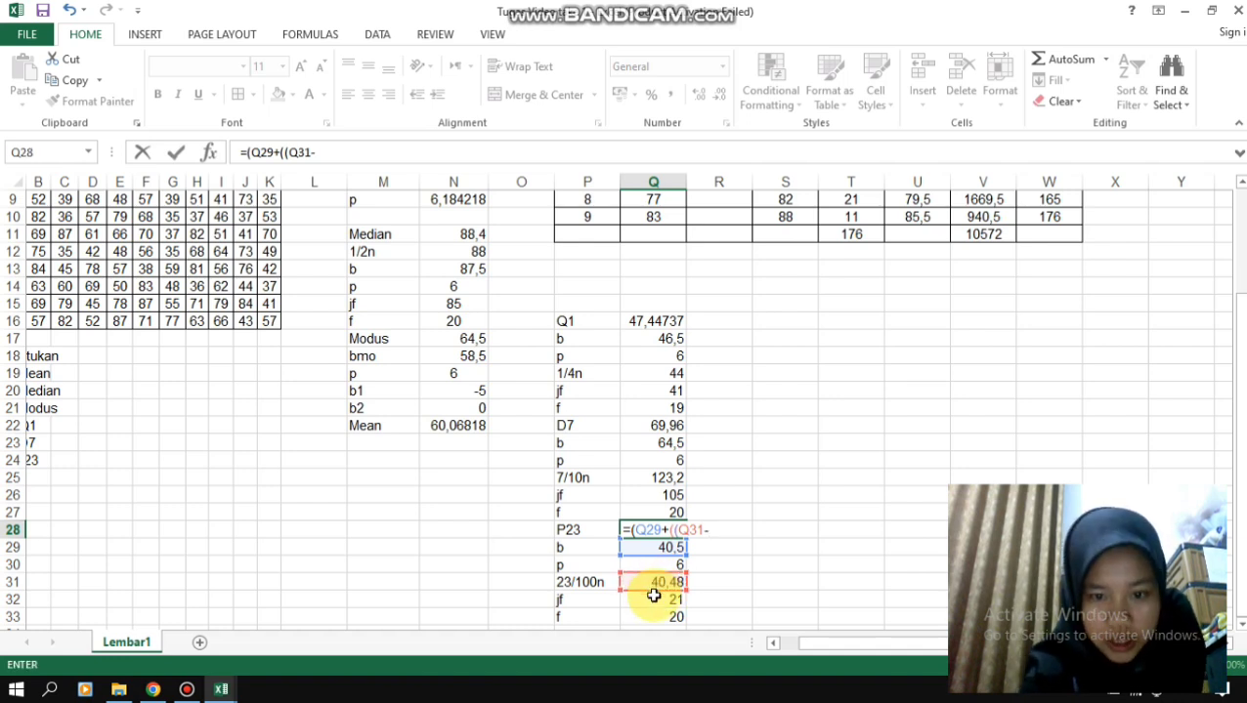
{"action": "left_click", "coordinate": [654, 599]}
{"action": "type", "text": ")"}
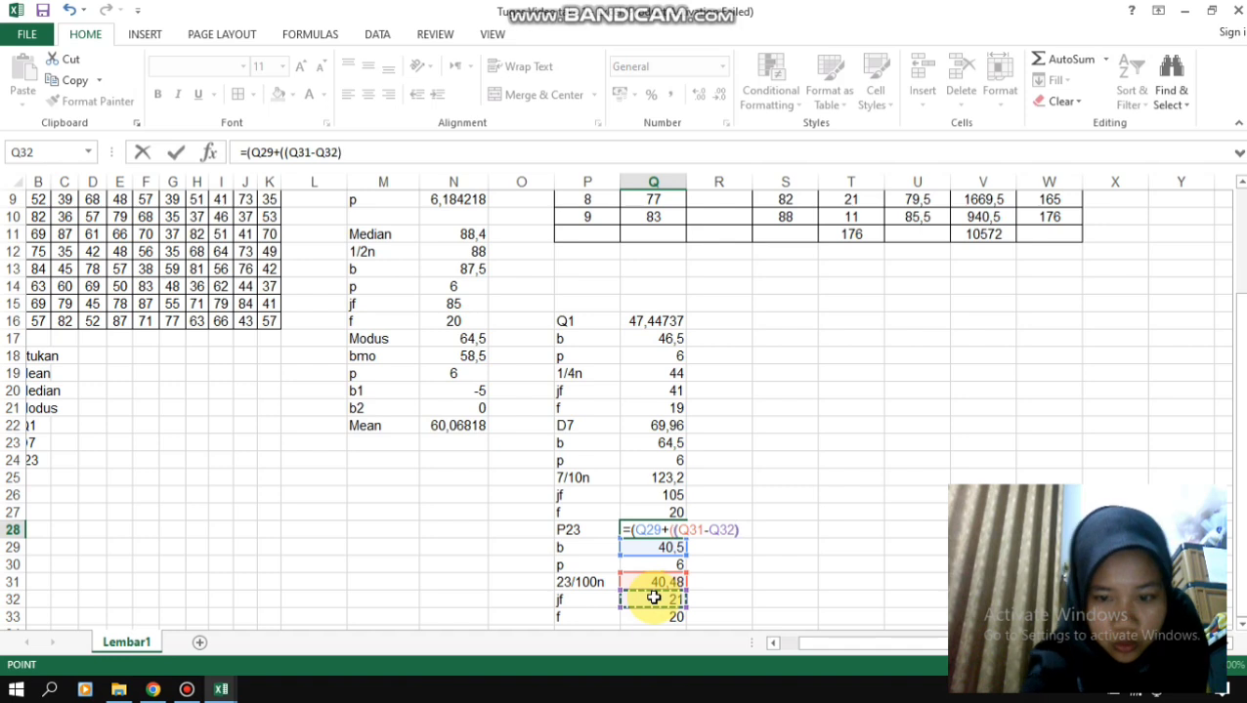
{"action": "type", "text": "/"}
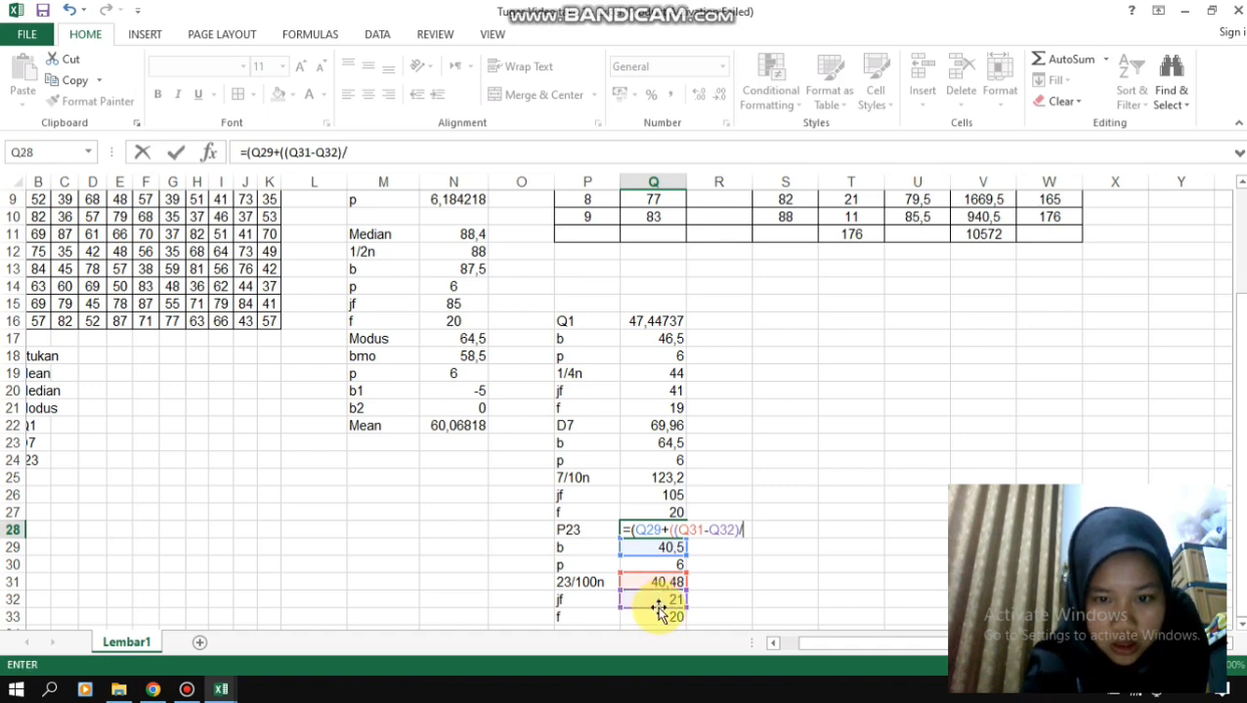
{"action": "left_click", "coordinate": [661, 621]}
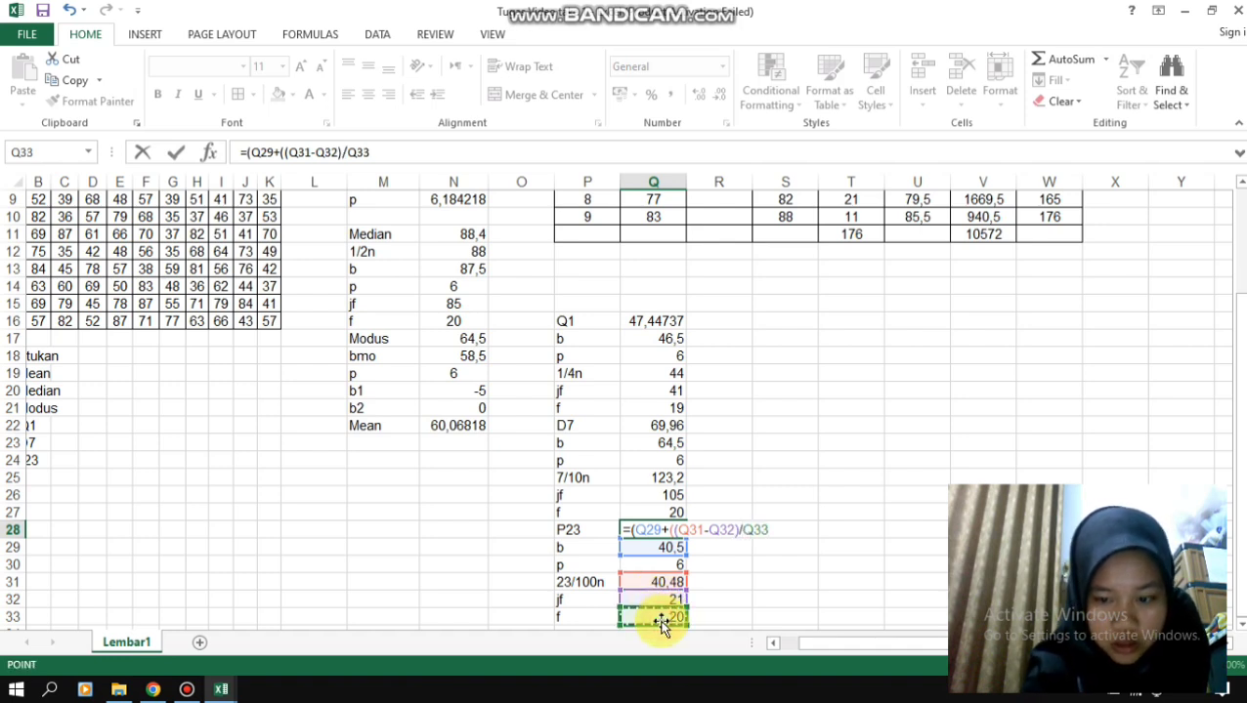
{"action": "type", "text": ")"}
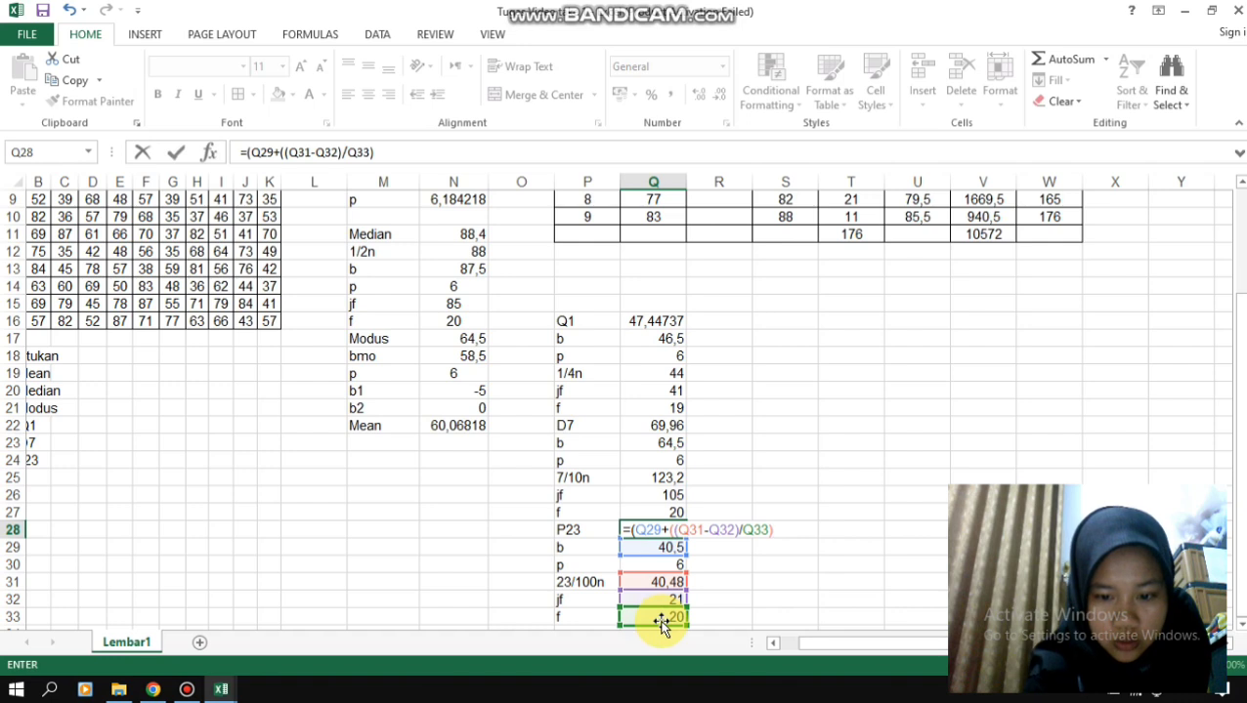
{"action": "type", "text": "*"}
{"action": "left_click", "coordinate": [653, 567]}
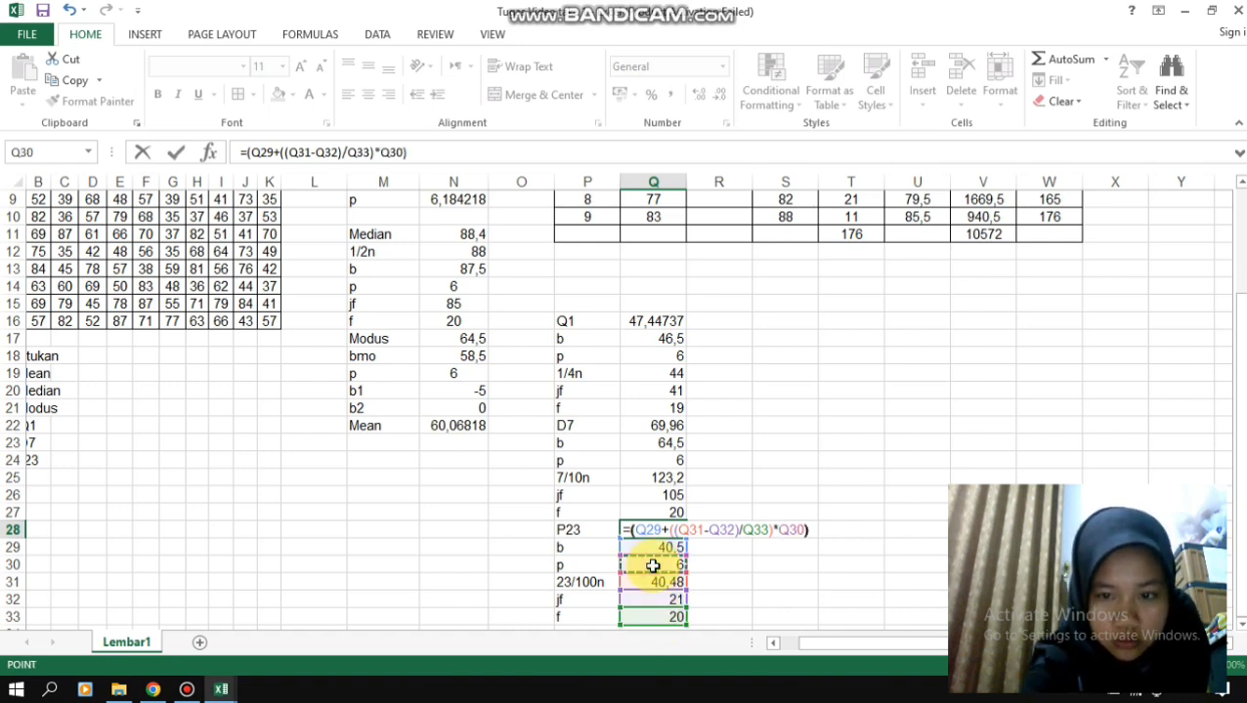
{"action": "key", "text": "Return"}
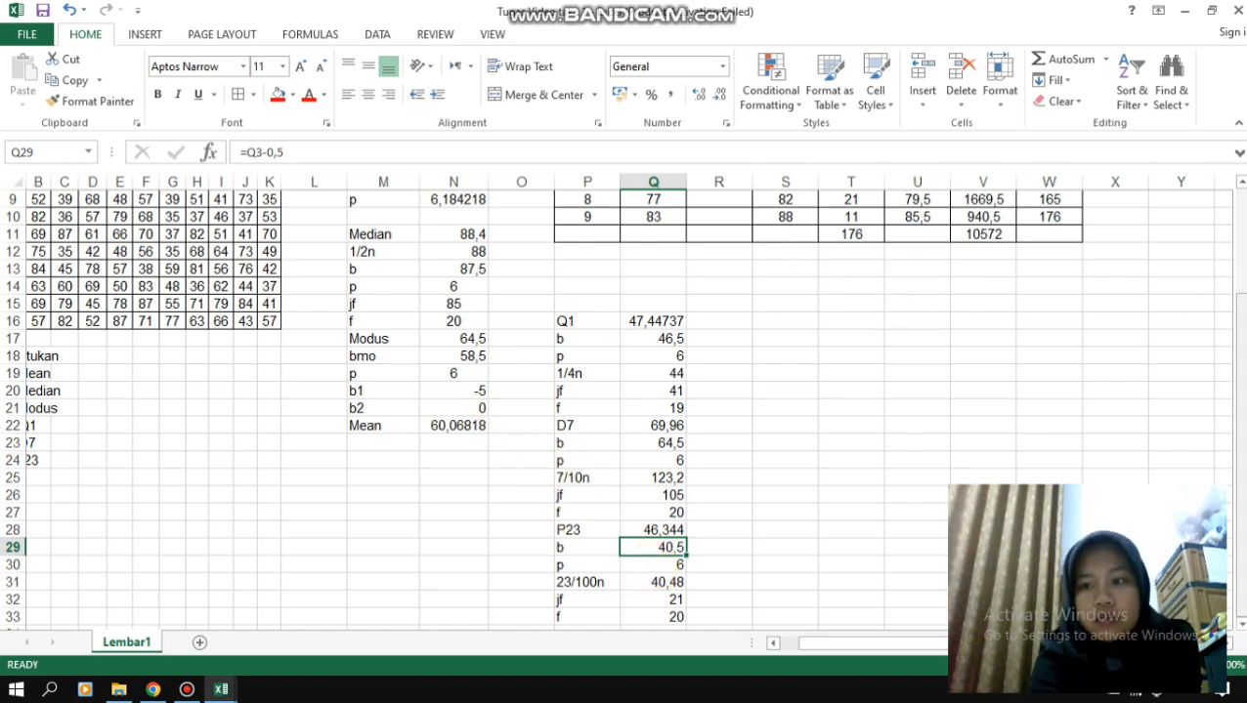
- Highlight the second class's row in the frequency table, Q3:W3, with a blue fill
{"action": "left_click_drag", "start_coordinate": [1240, 328], "coordinate": [1241, 221]}
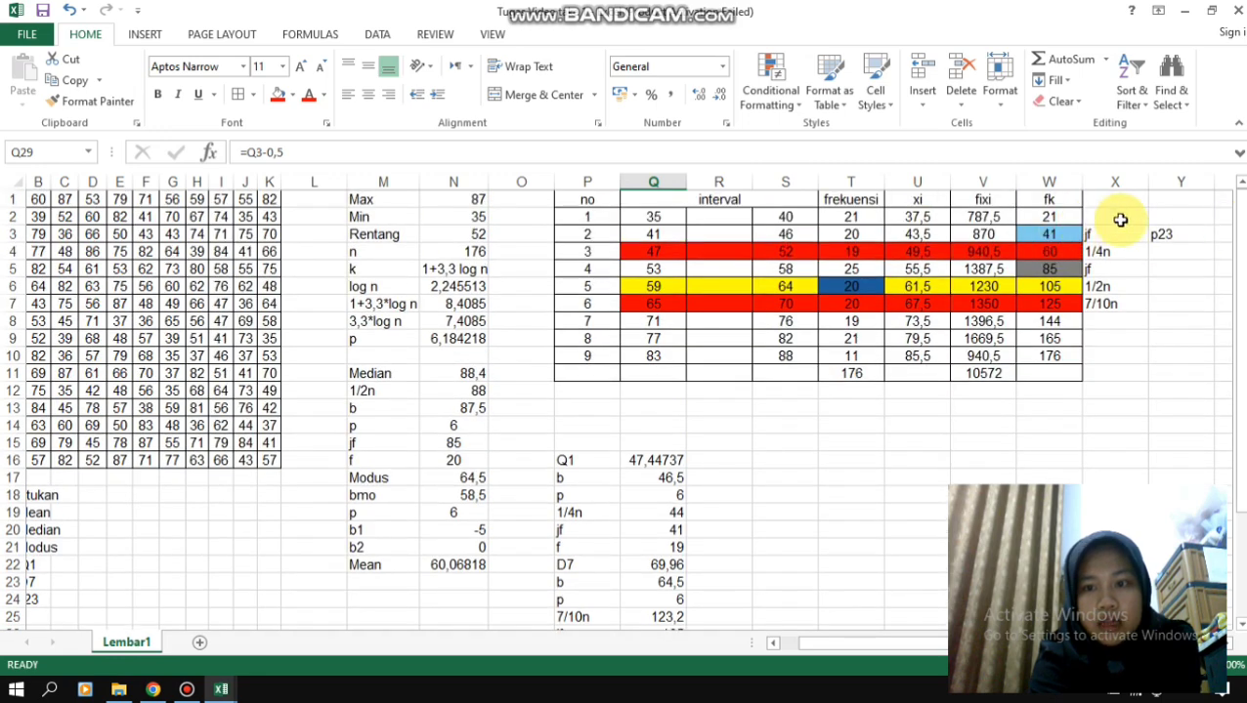
{"action": "left_click_drag", "start_coordinate": [1241, 291], "coordinate": [1241, 272]}
{"action": "left_click_drag", "start_coordinate": [1051, 234], "coordinate": [681, 229]}
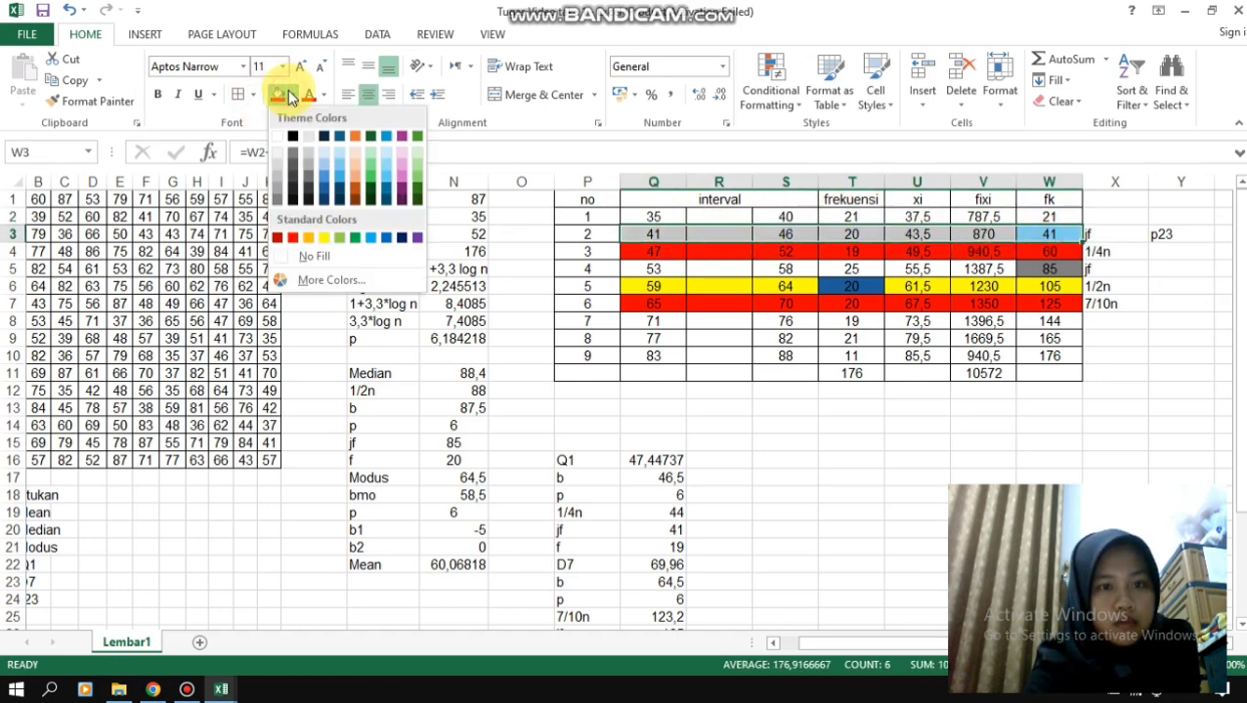
{"action": "left_click", "coordinate": [334, 177]}
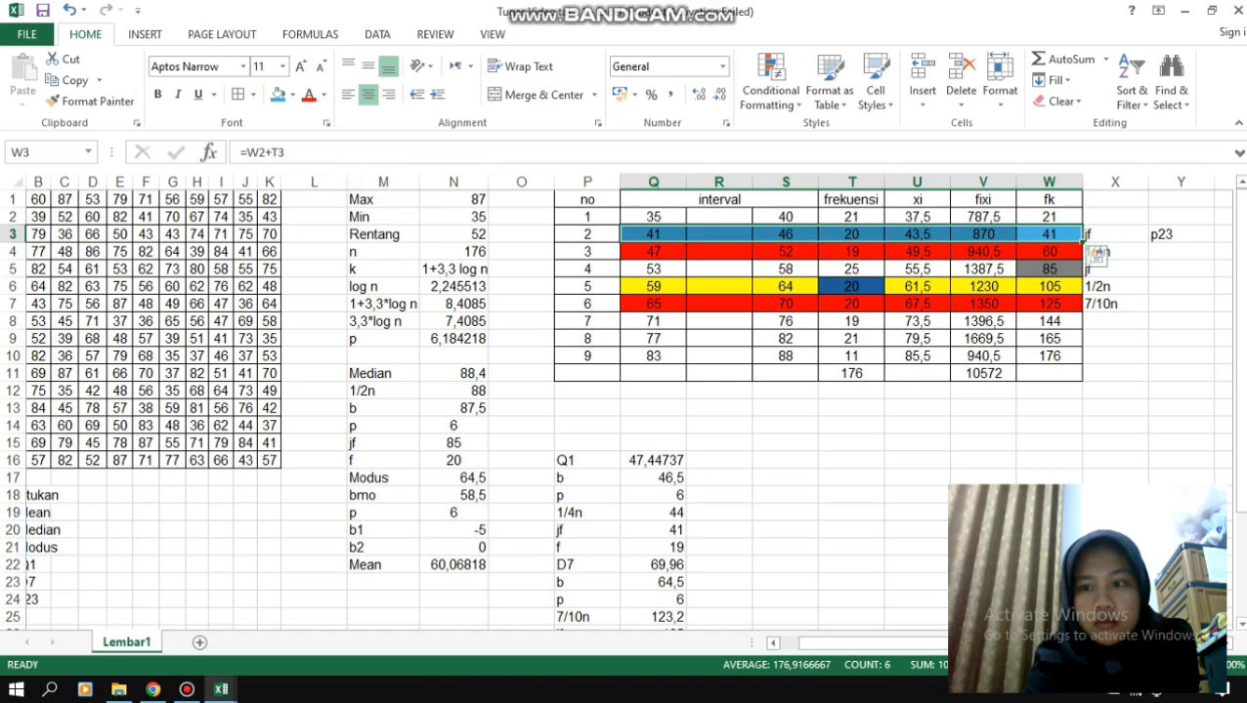
- Add all borders to the Q1, D7 and P23 block P16:Q33 and centre its contents
{"action": "left_click_drag", "start_coordinate": [1239, 293], "coordinate": [1239, 399]}
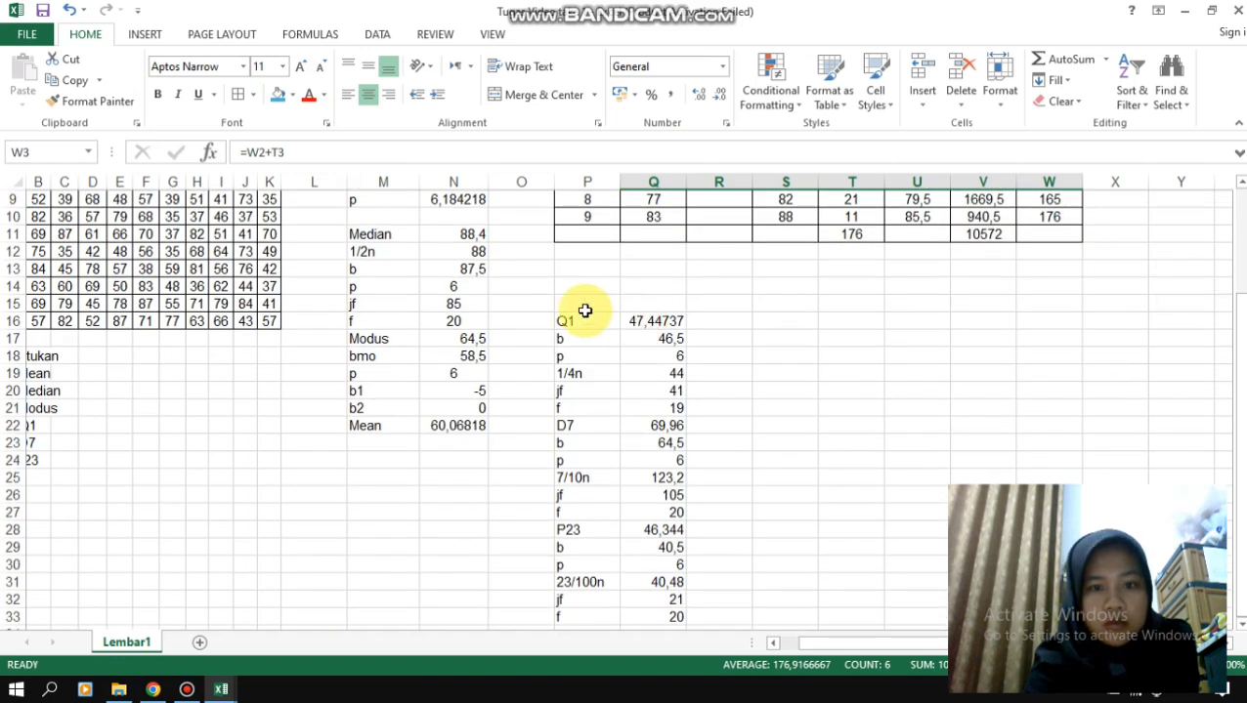
{"action": "left_click_drag", "start_coordinate": [579, 323], "coordinate": [667, 512]}
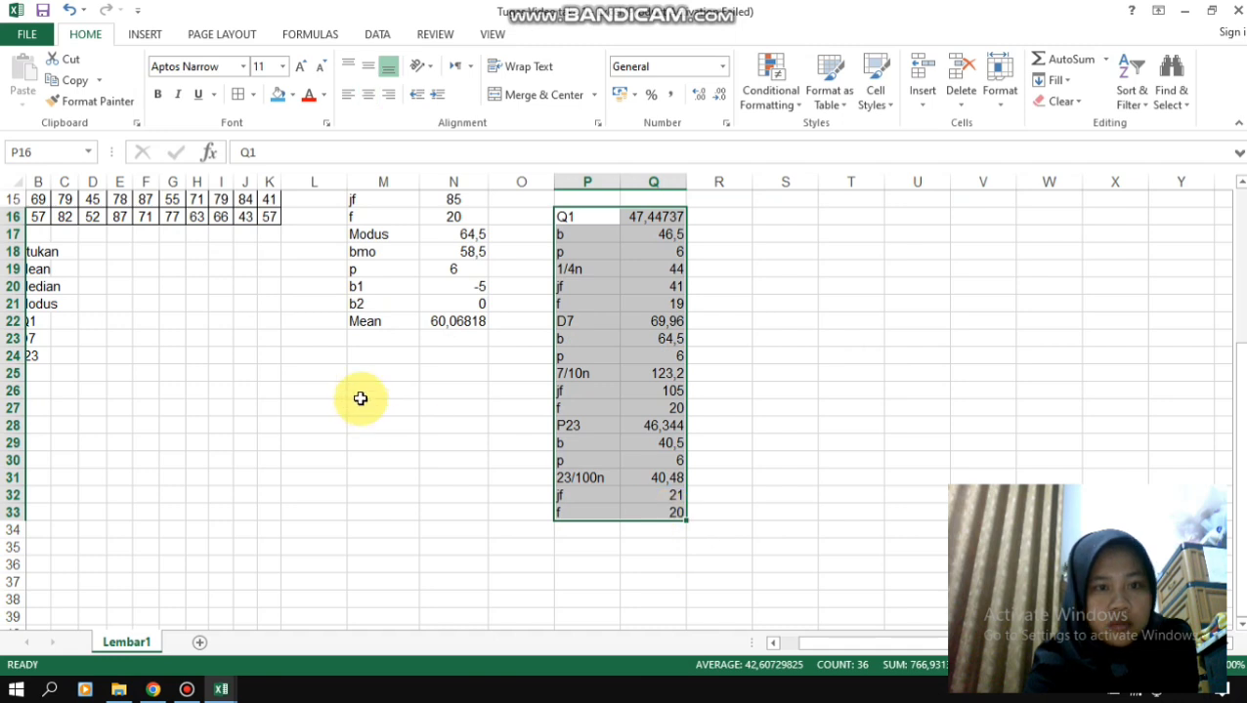
{"action": "left_click", "coordinate": [235, 97]}
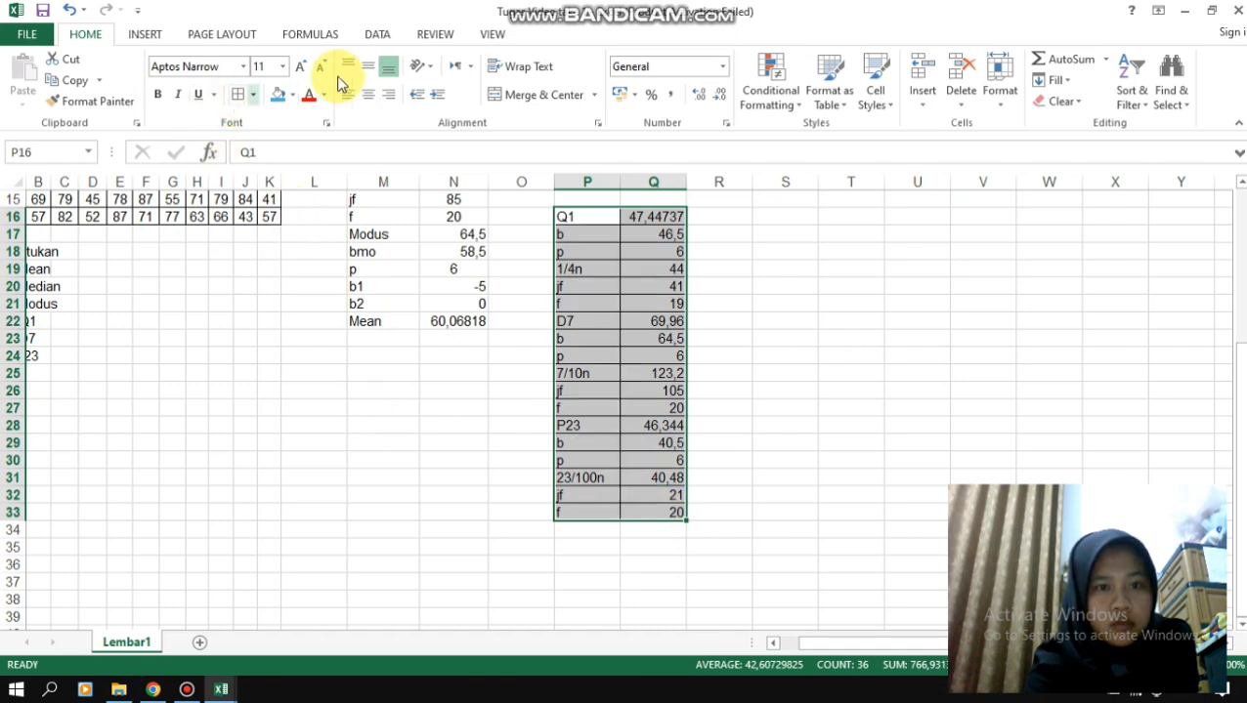
{"action": "left_click", "coordinate": [367, 93]}
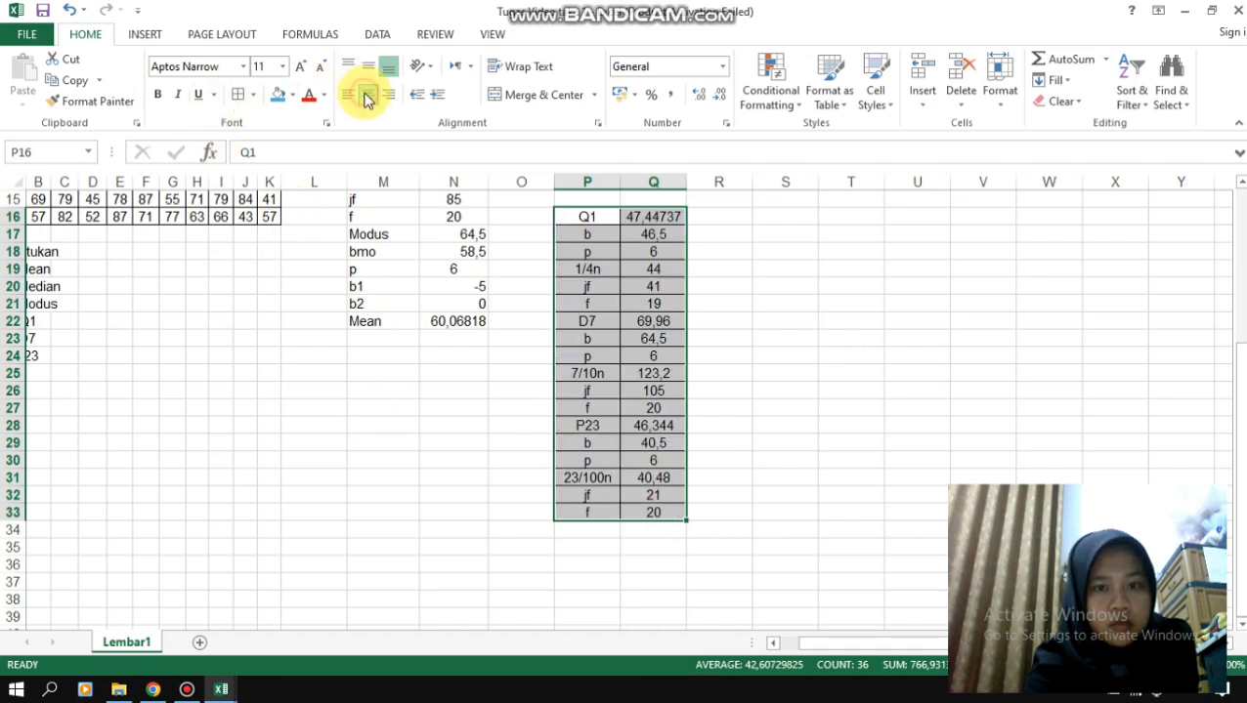
{"action": "left_click", "coordinate": [587, 216]}
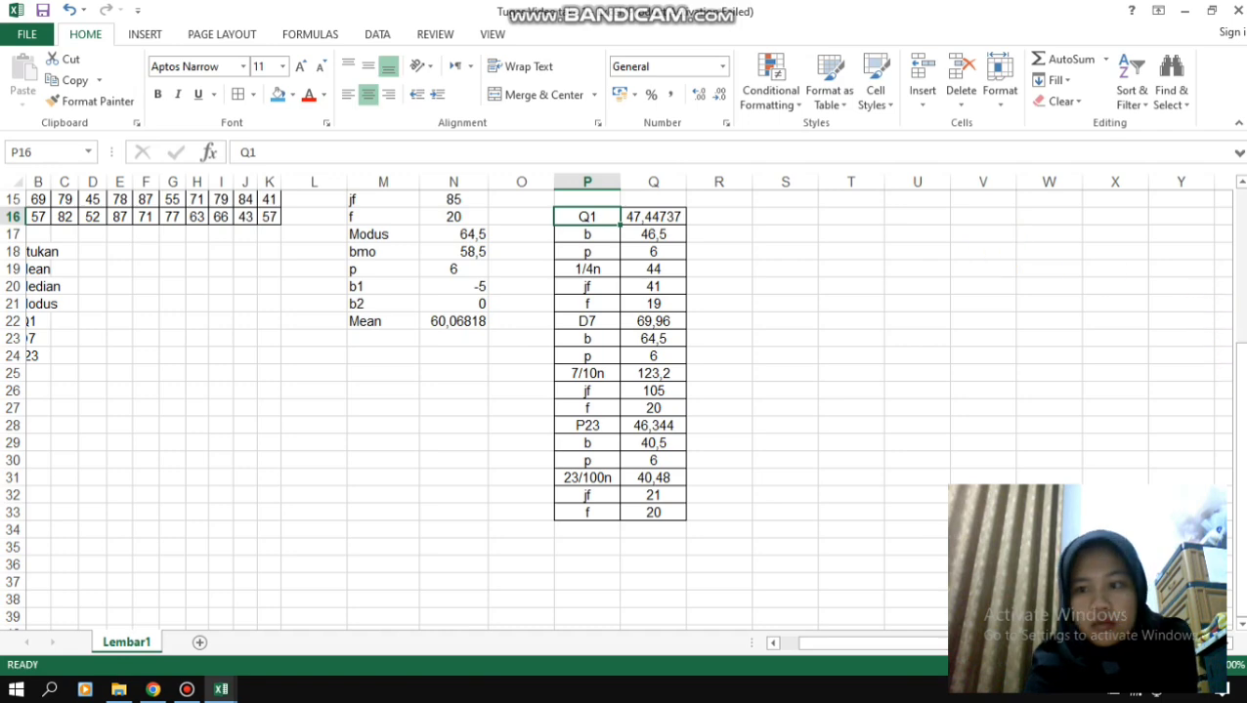
- Add all borders to the median, modus and mean block M11:N22 and centre its contents
{"action": "left_click_drag", "start_coordinate": [1242, 391], "coordinate": [1242, 315]}
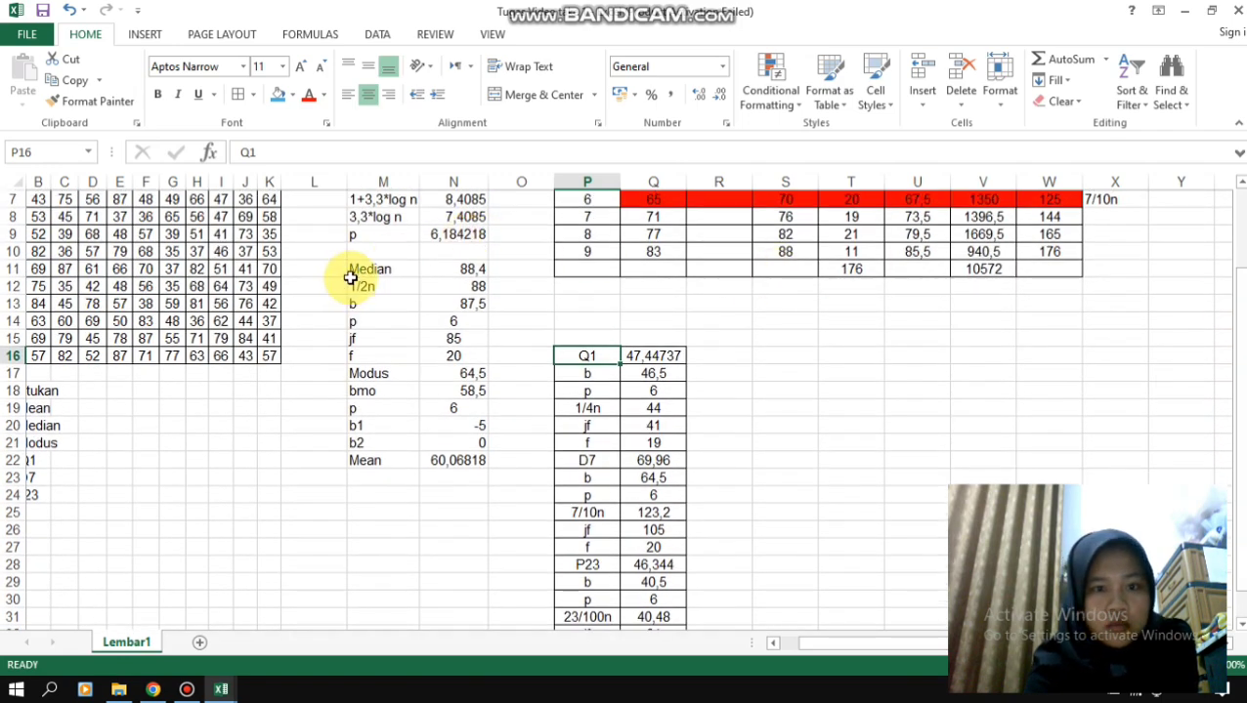
{"action": "left_click_drag", "start_coordinate": [350, 270], "coordinate": [467, 461]}
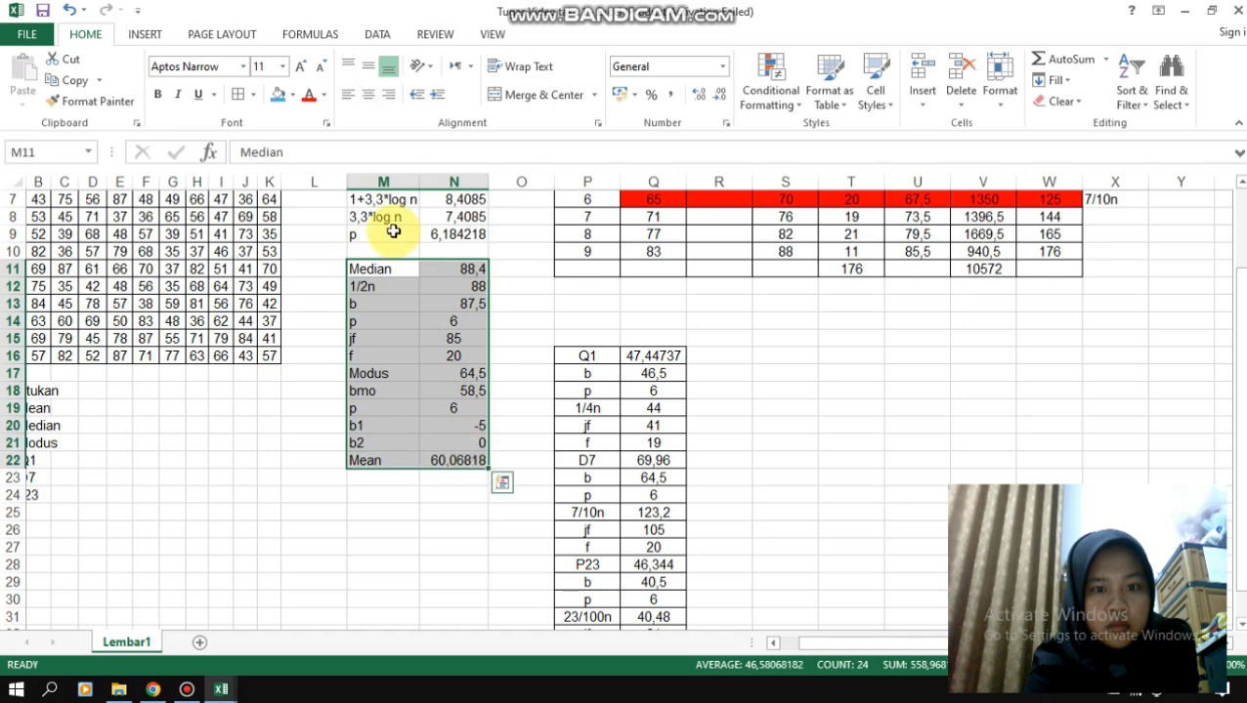
{"action": "left_click", "coordinate": [245, 98]}
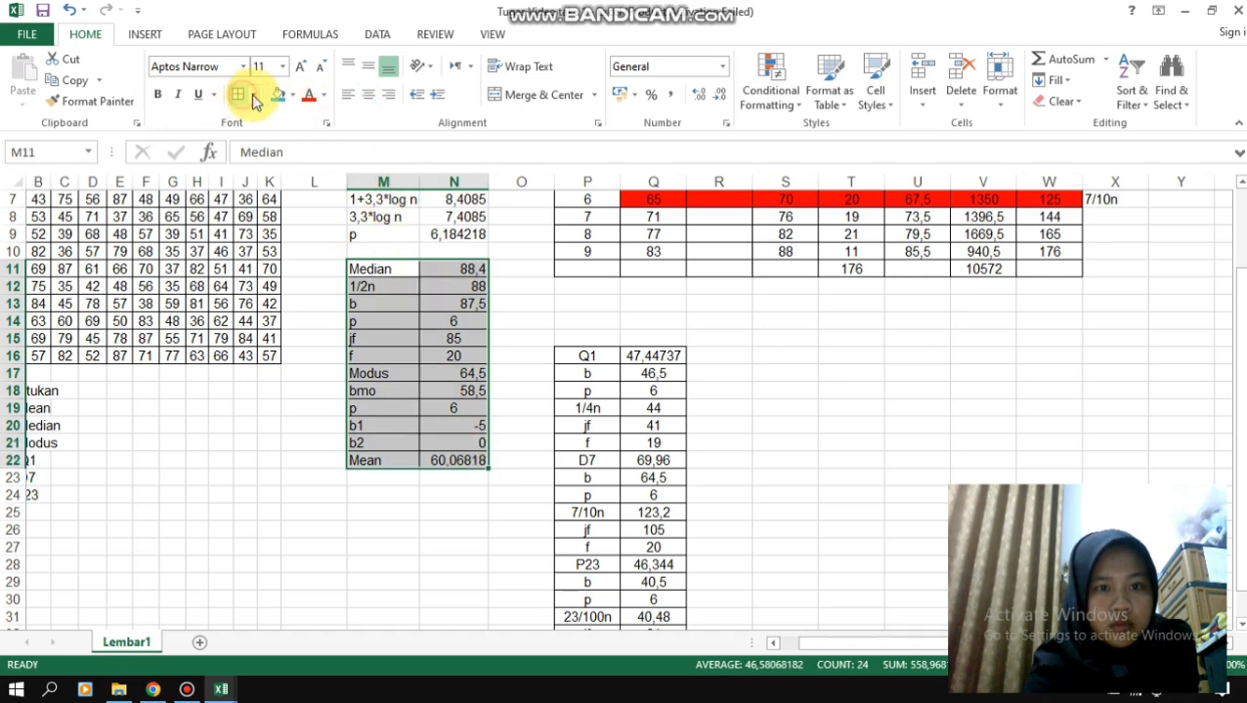
{"action": "left_click", "coordinate": [362, 97]}
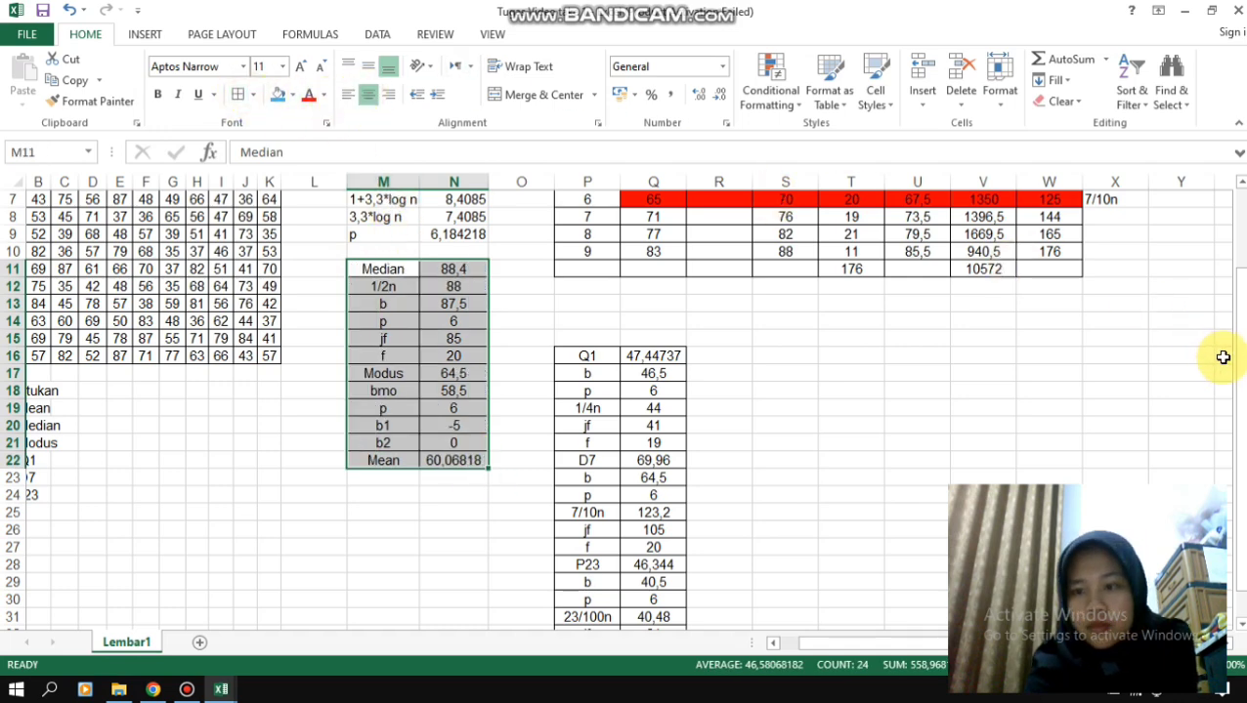
- Left-align the Max-to-p summary block M1:N9 and add all borders to it
{"action": "left_click_drag", "start_coordinate": [1238, 363], "coordinate": [1238, 354]}
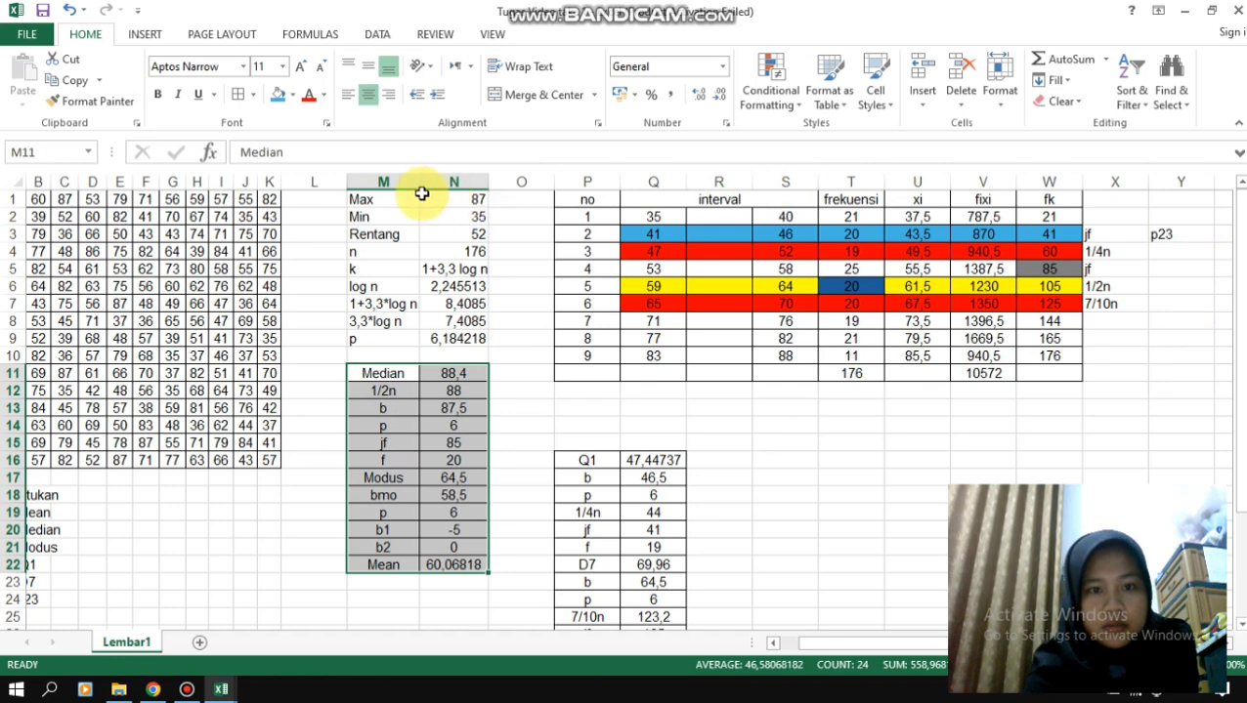
{"action": "left_click_drag", "start_coordinate": [360, 200], "coordinate": [451, 344]}
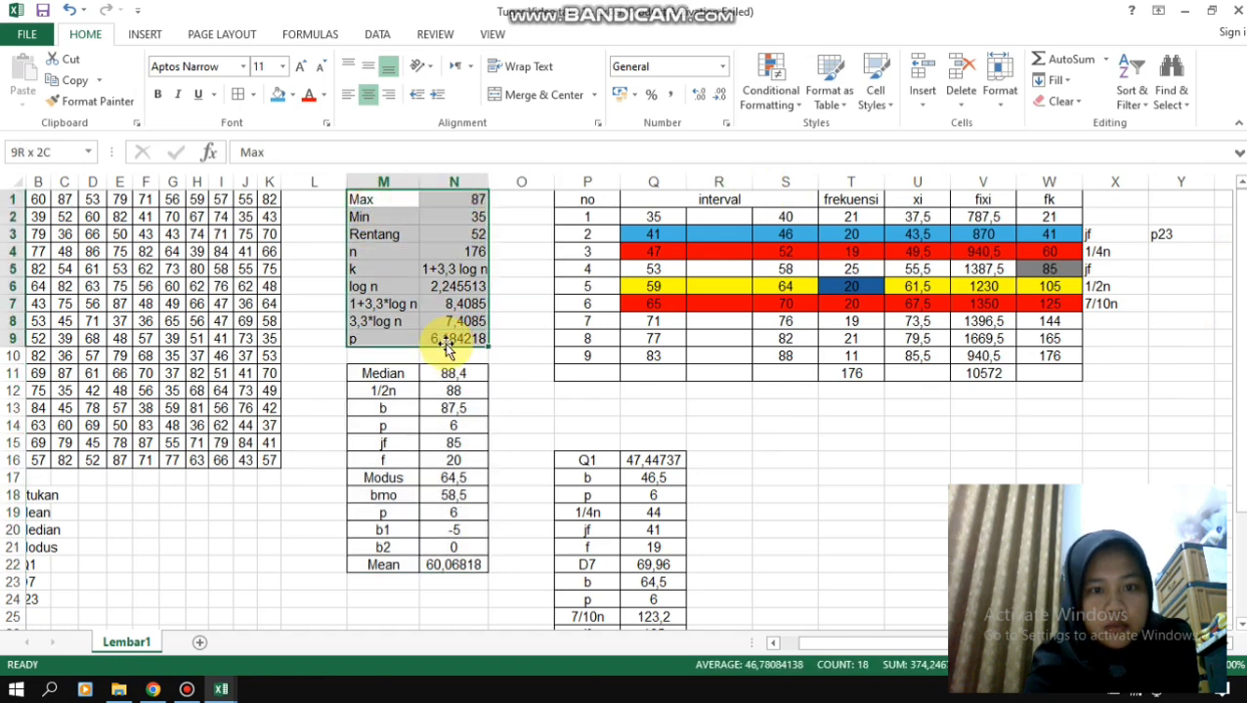
{"action": "left_click", "coordinate": [368, 95]}
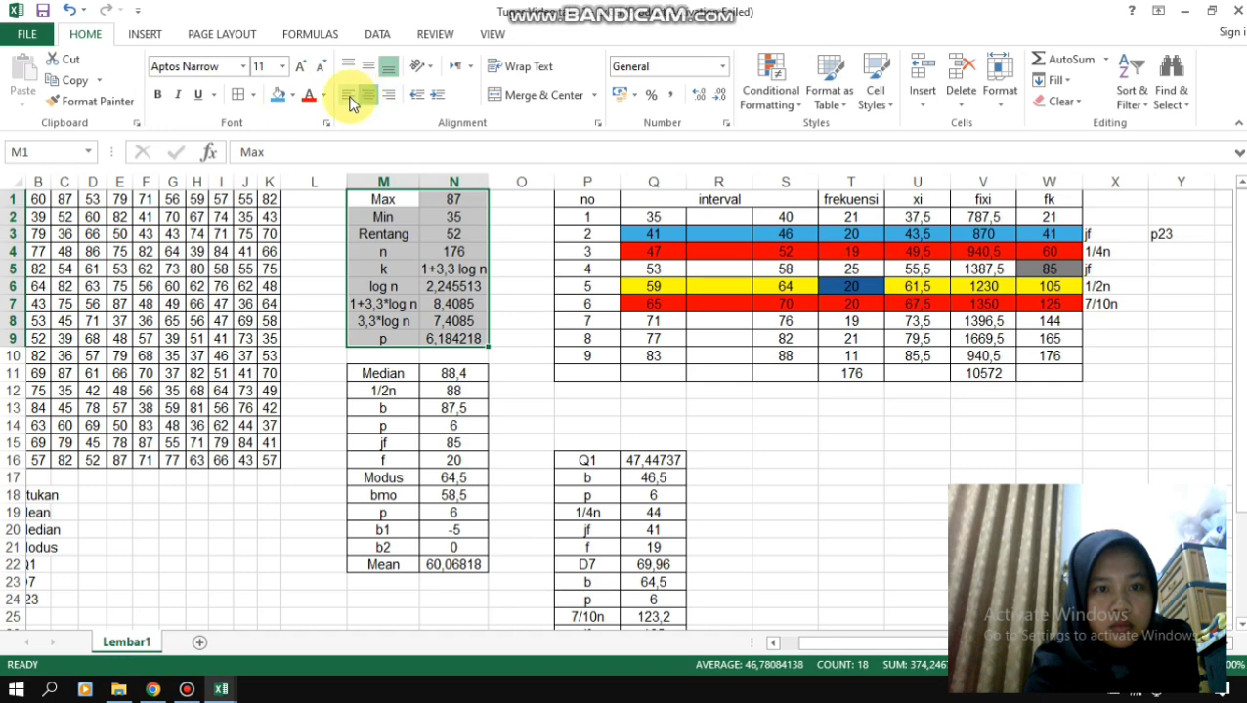
{"action": "left_click", "coordinate": [347, 95]}
{"action": "left_click", "coordinate": [239, 97]}
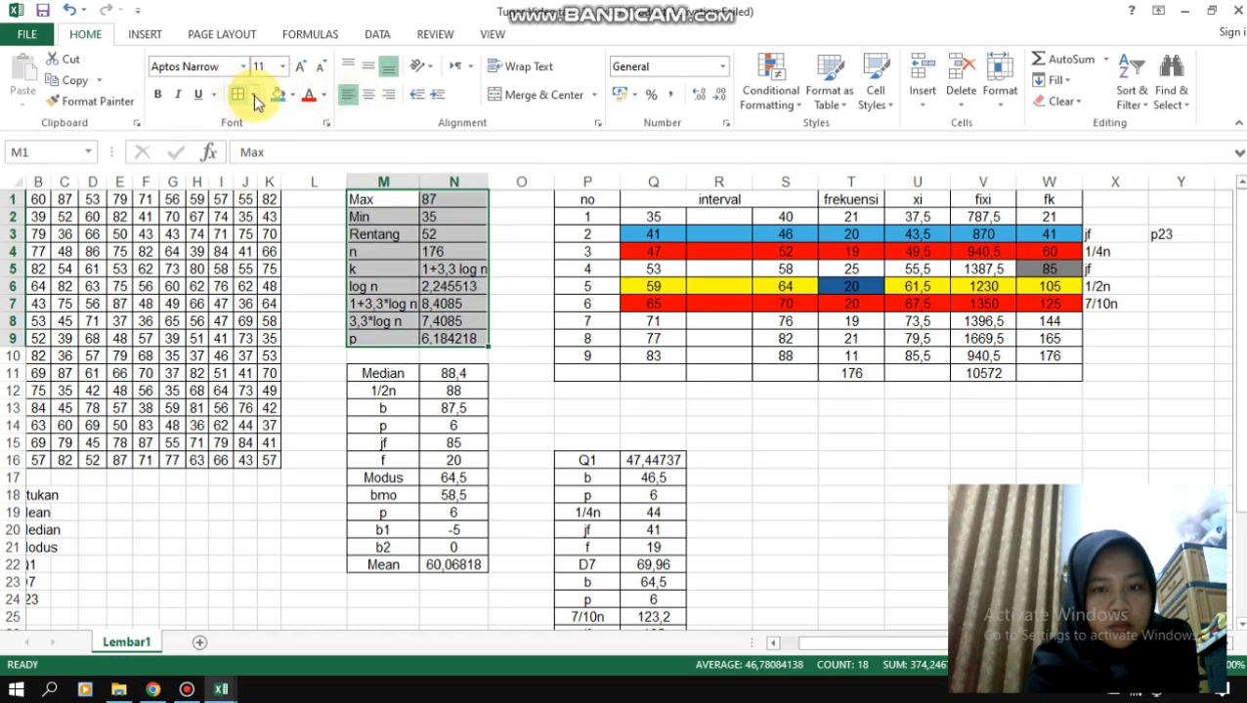
{"action": "left_click", "coordinate": [691, 445]}
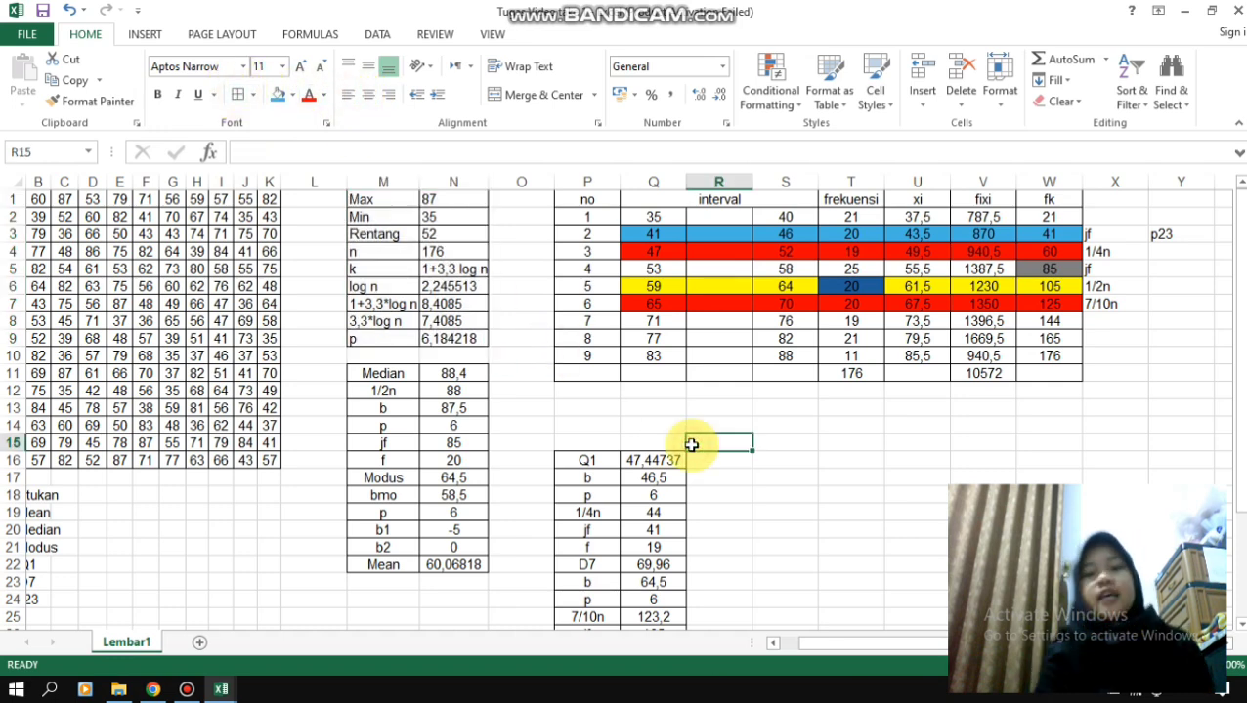